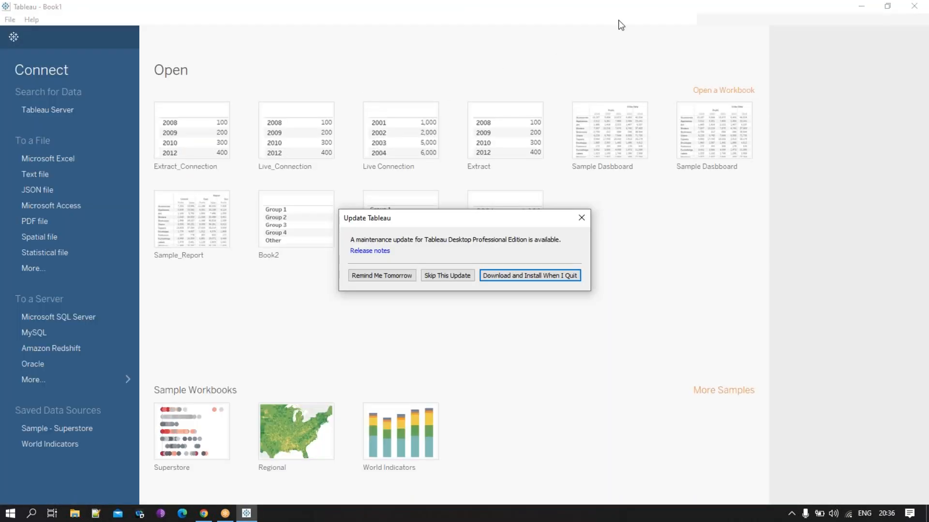
- Connect to the Excel file Sample - Superstore.xls and add its Orders table to the data source
click(581, 217)
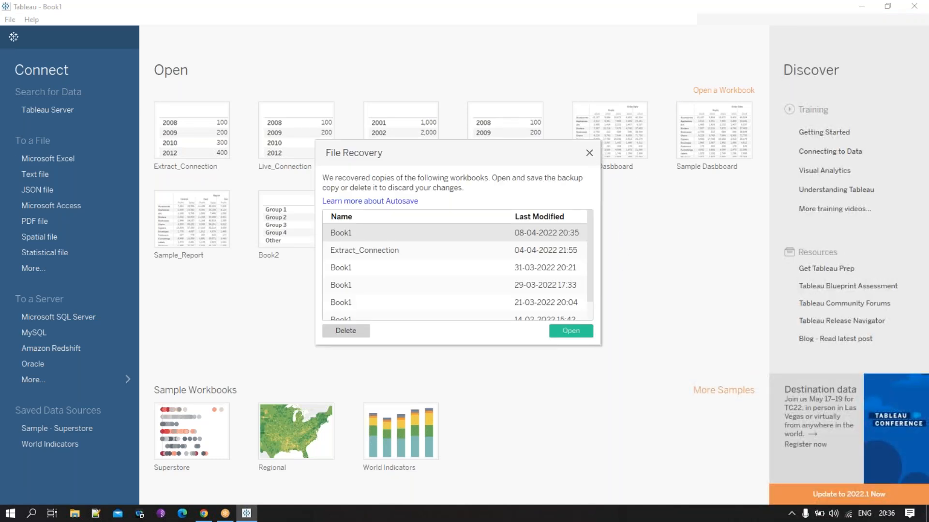
click(589, 154)
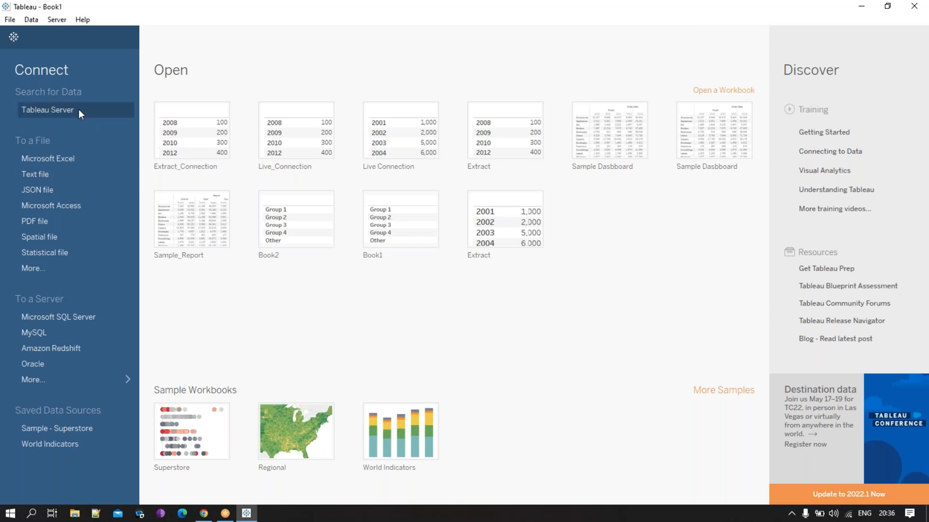
click(77, 159)
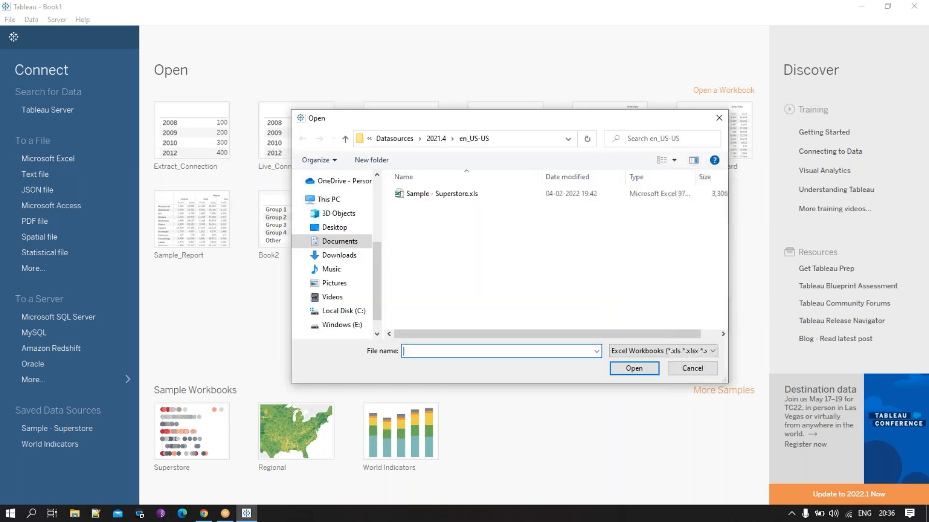
click(464, 194)
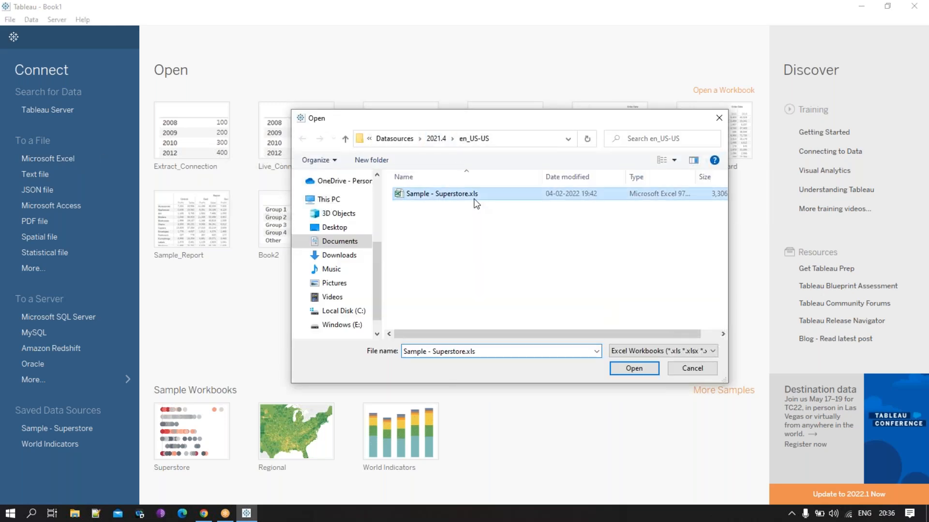
click(632, 367)
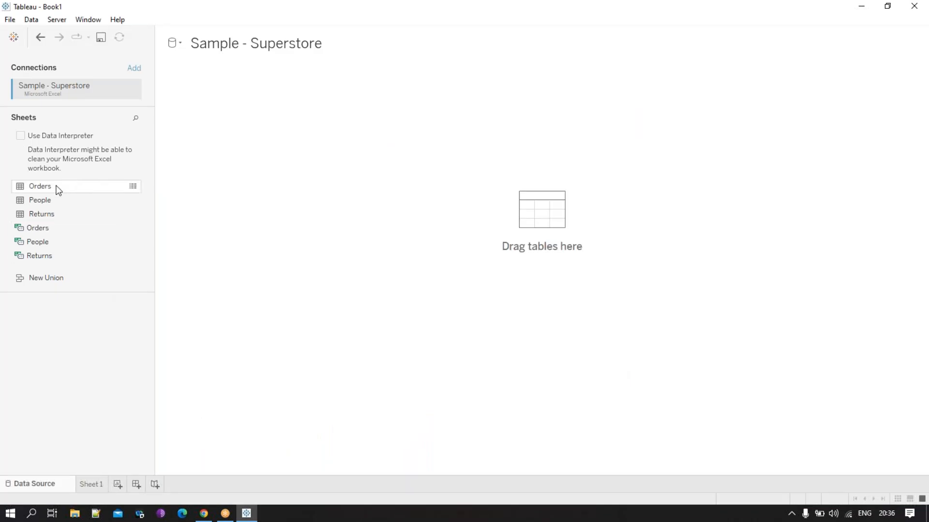
drag(56, 187, 312, 165)
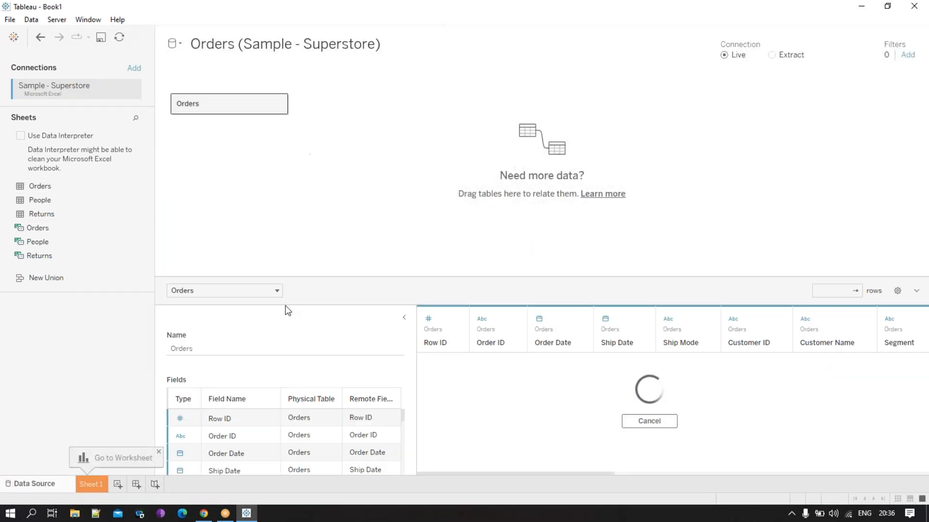
- On Sheet 1, list Order Date on rows with the custom date detail Month / Day / Year
click(106, 487)
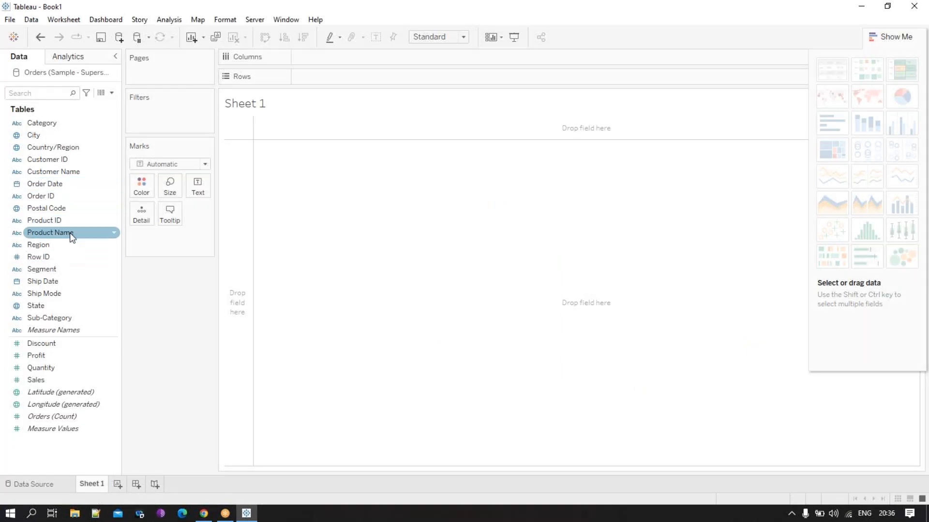
drag(66, 184, 261, 145)
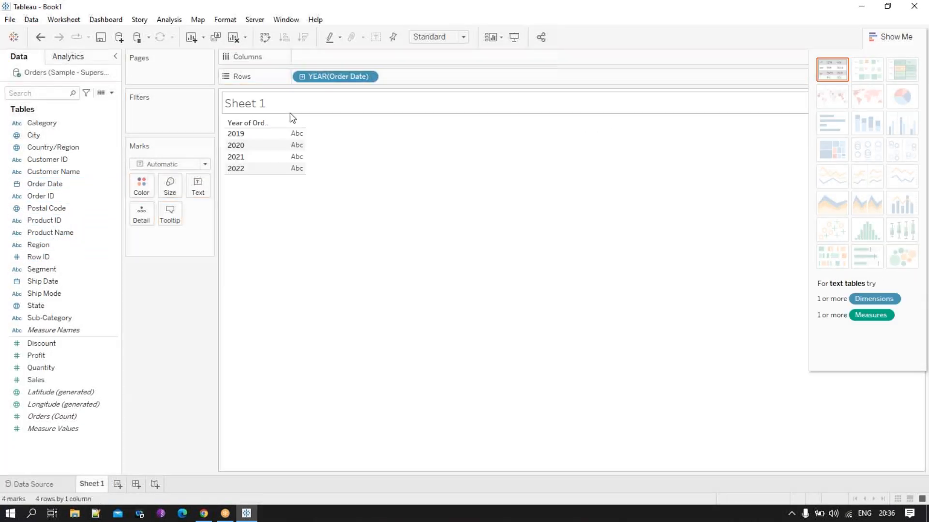
click(368, 78)
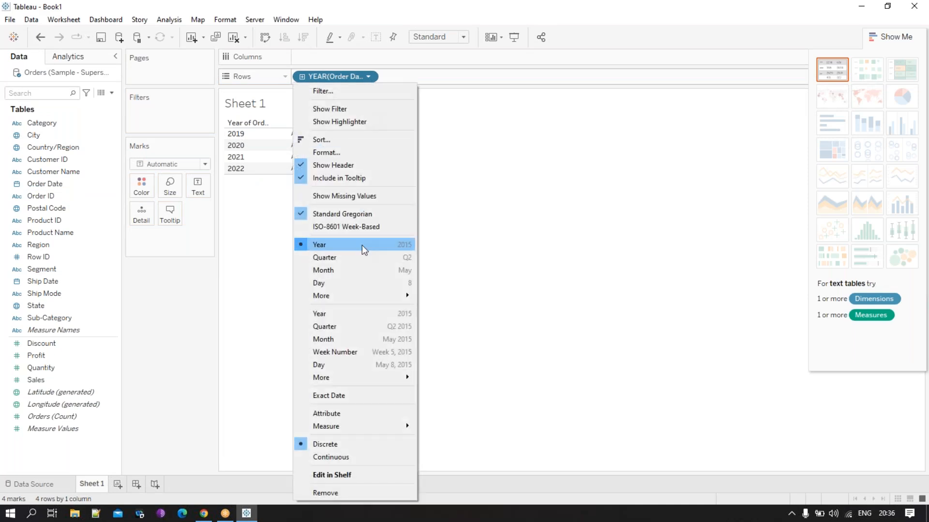
mouse_move(404, 300)
click(449, 328)
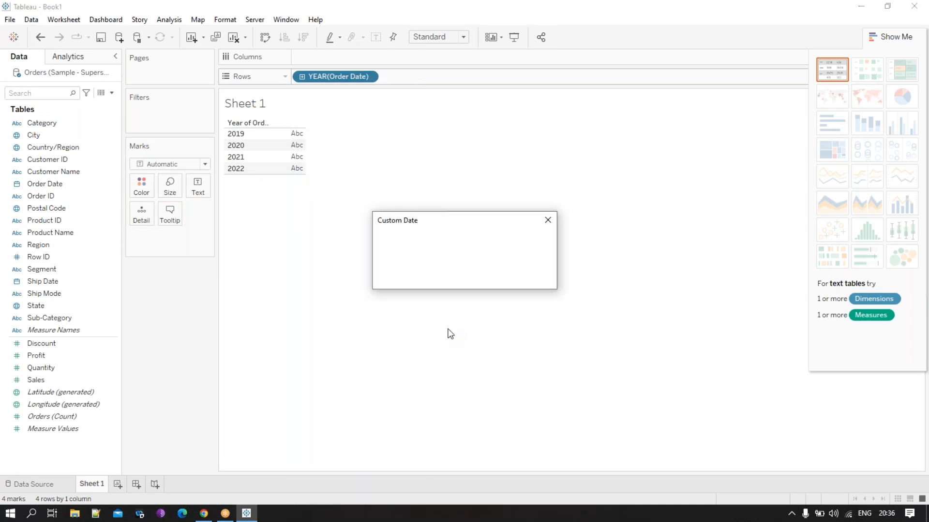
click(451, 241)
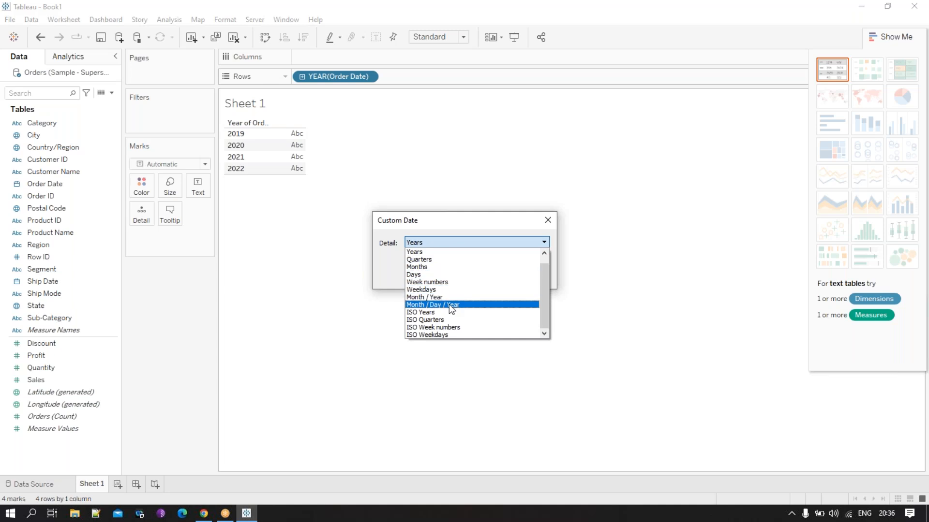
click(449, 304)
click(479, 276)
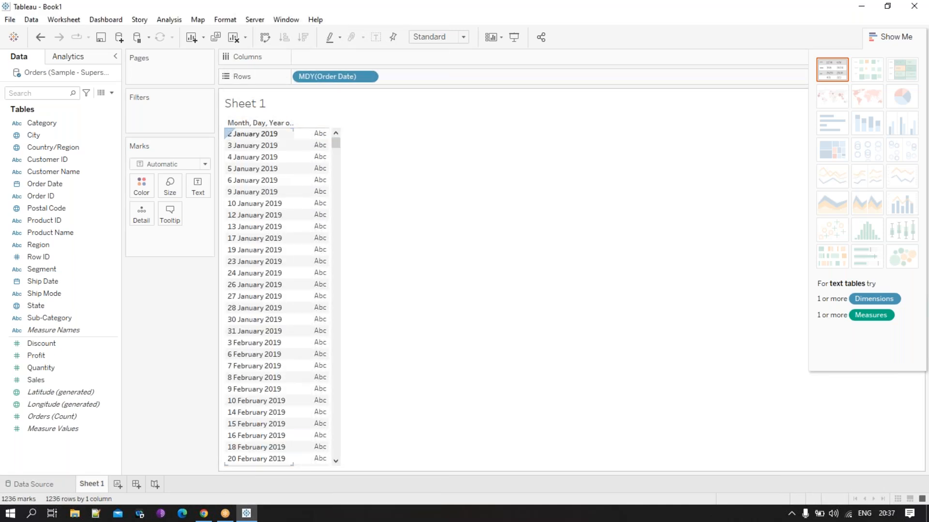
click(690, 18)
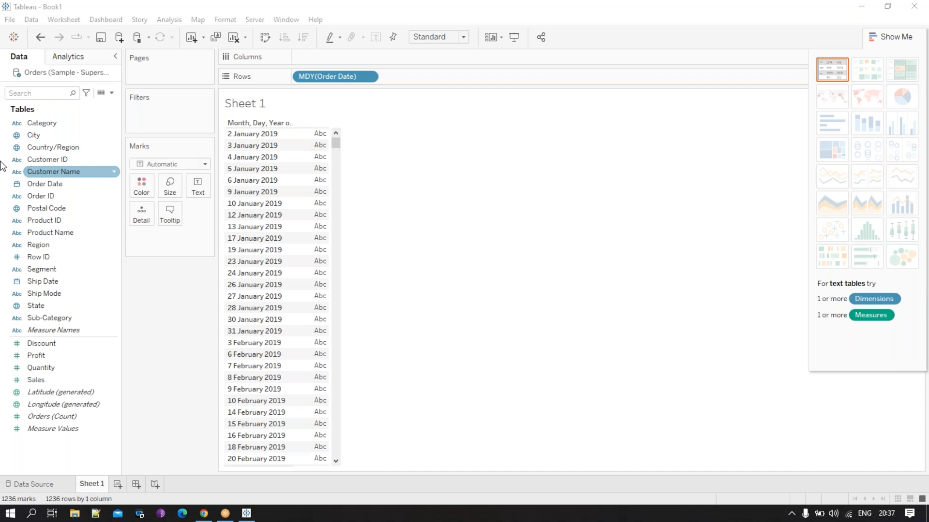
- Start a new calculated field and name it Date_Part
click(112, 93)
click(98, 104)
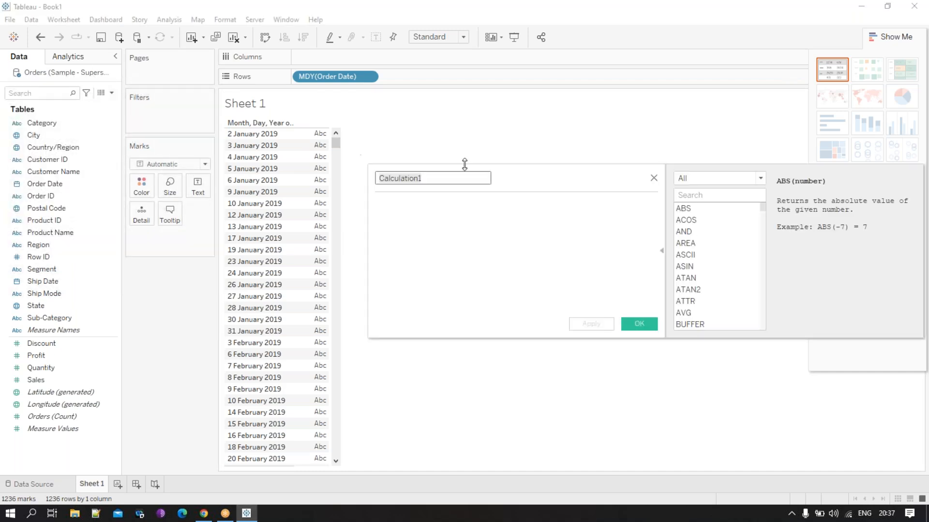
drag(552, 176, 521, 176)
double_click(410, 177)
text(Date_Part)
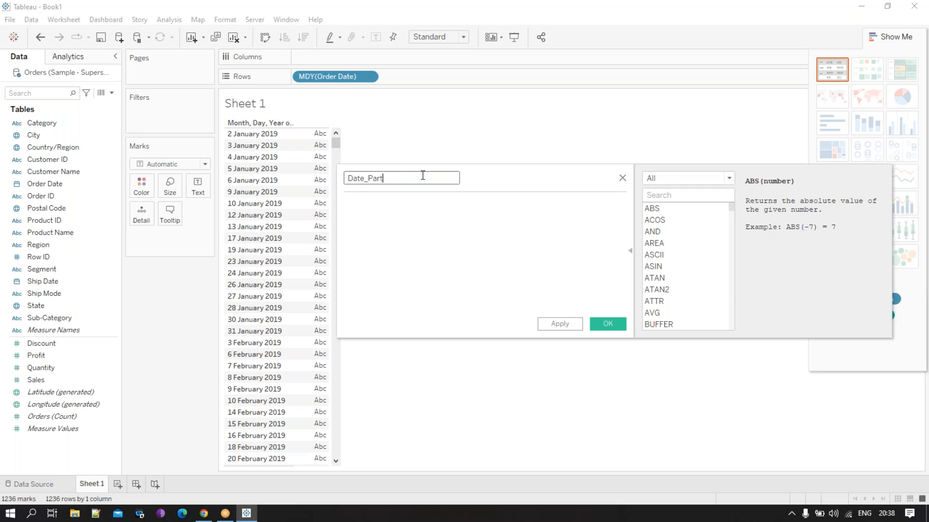
- Define Date_Part as DATEPART('year',[Order Date]) and save the calculation
click(429, 234)
text(da)
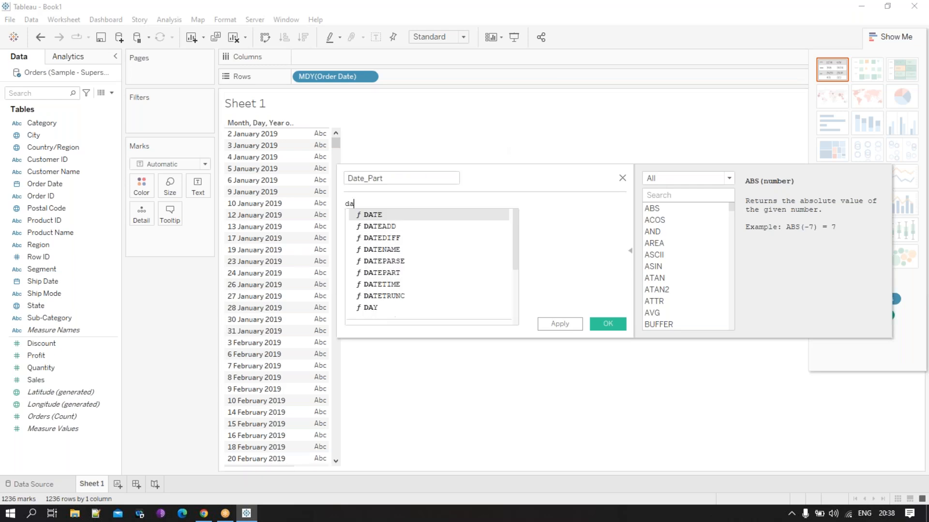
double_click(396, 274)
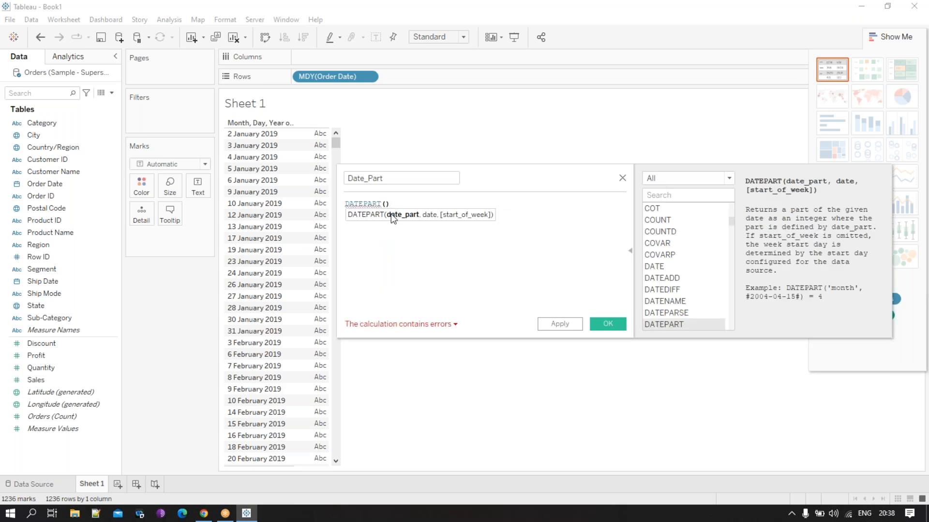
text(')
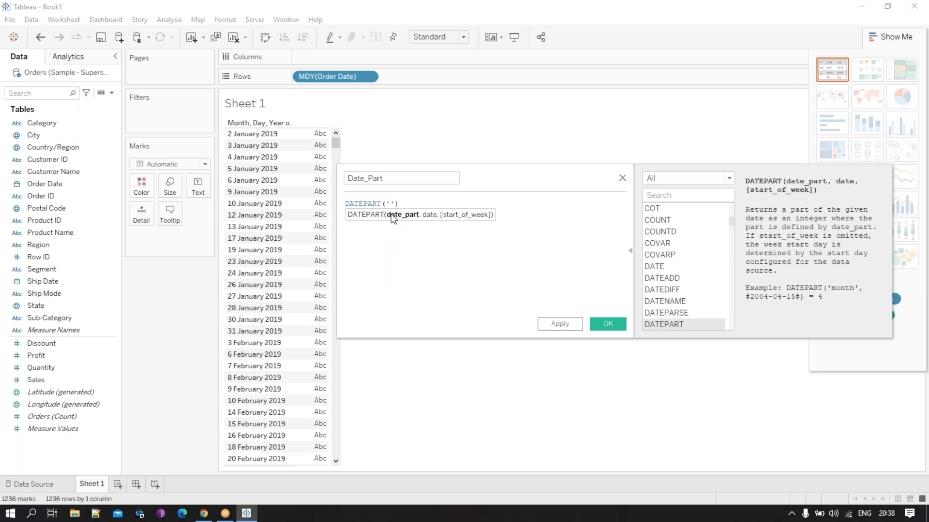
text(year',)
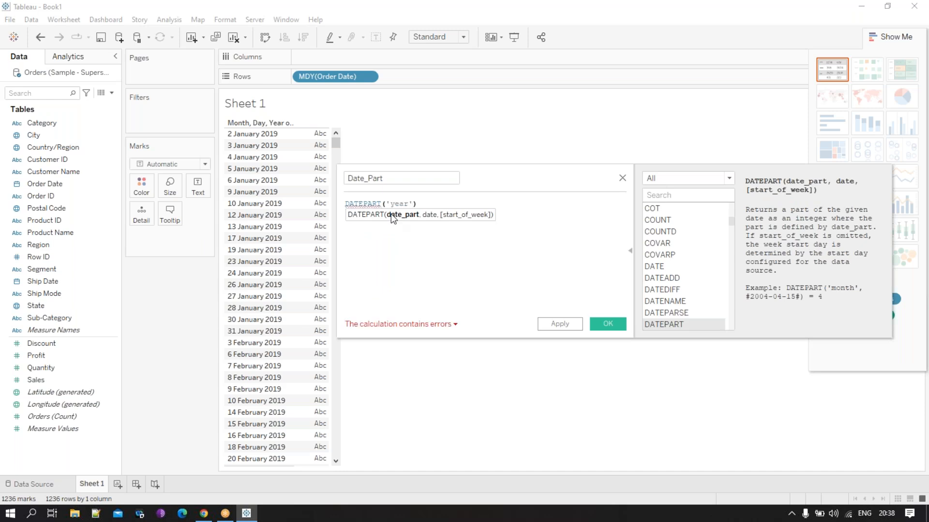
text(or)
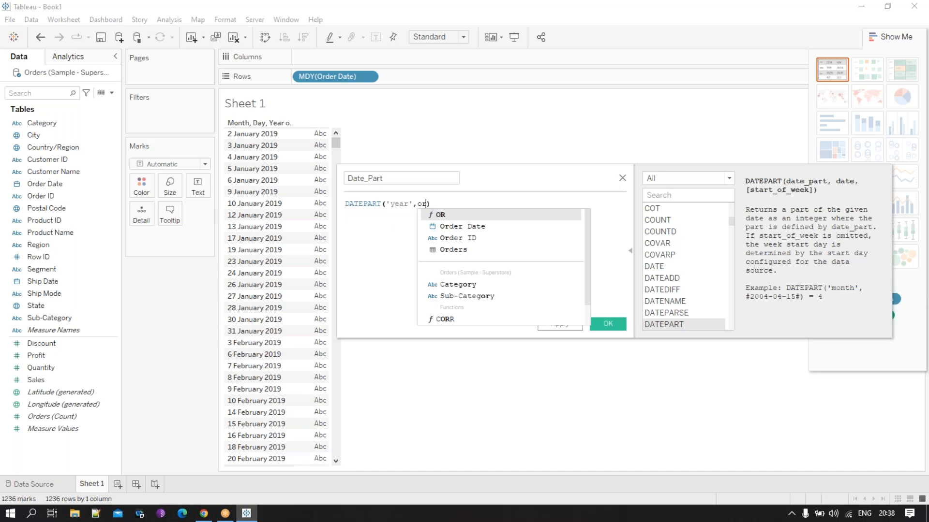
click(471, 226)
click(512, 203)
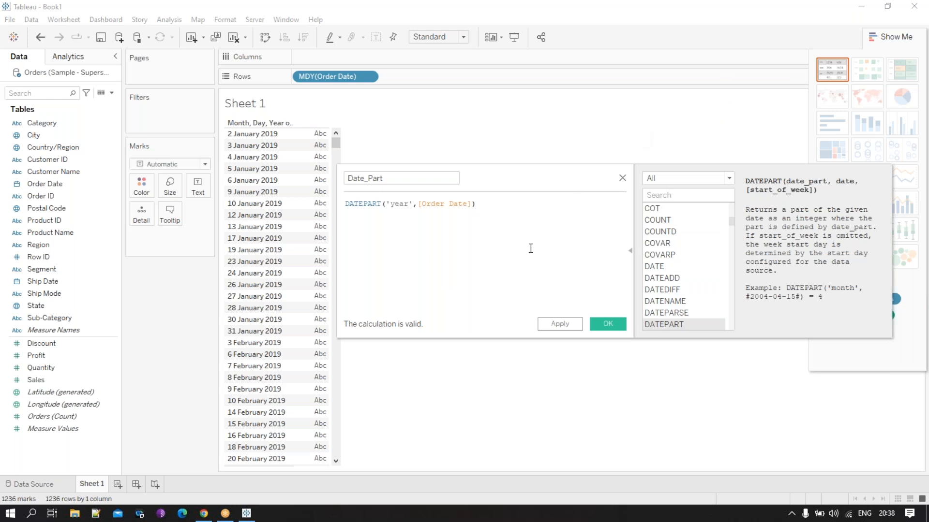
drag(522, 179, 461, 183)
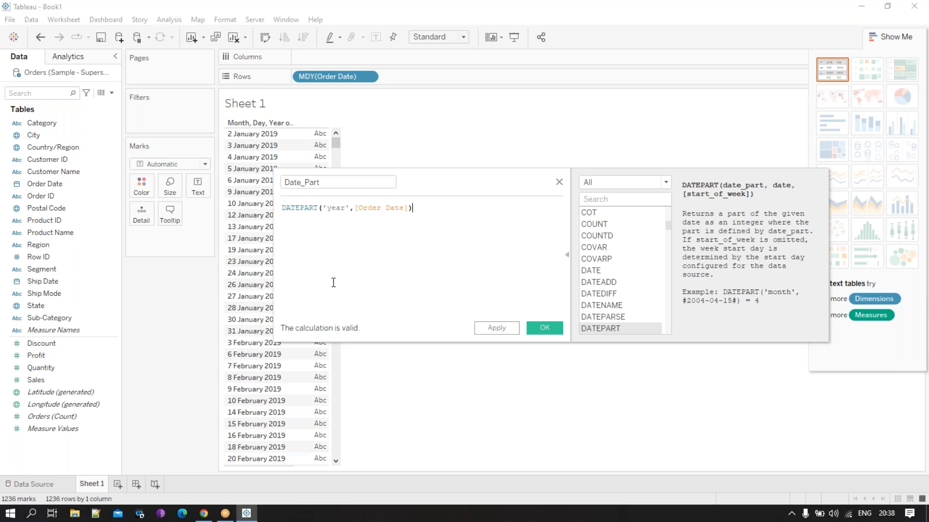
drag(471, 187, 342, 176)
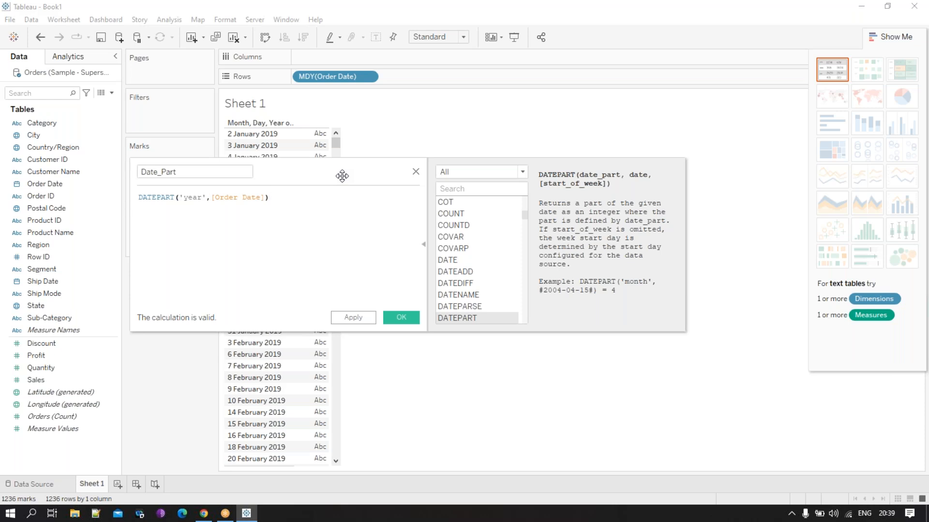
click(404, 316)
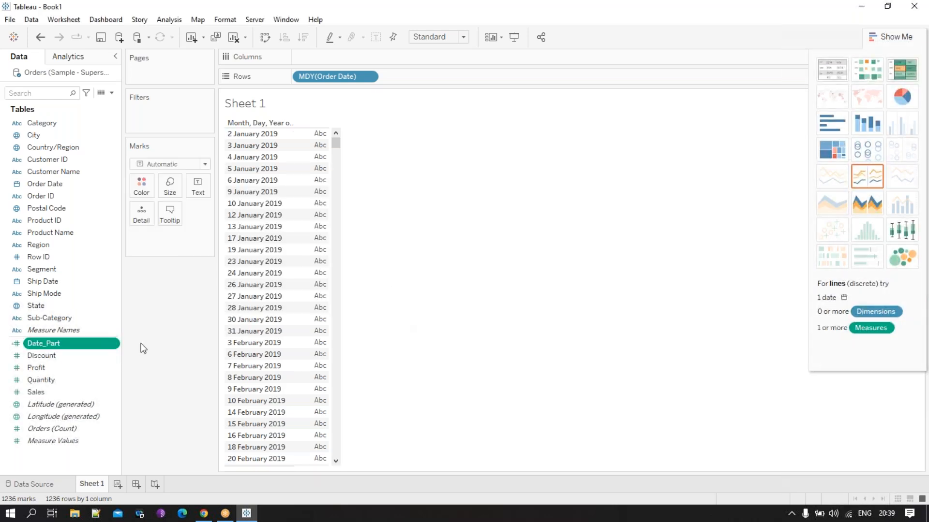
- Try Date_Part as a summed measure in the table's values, and remove it from the view again
right_click(67, 347)
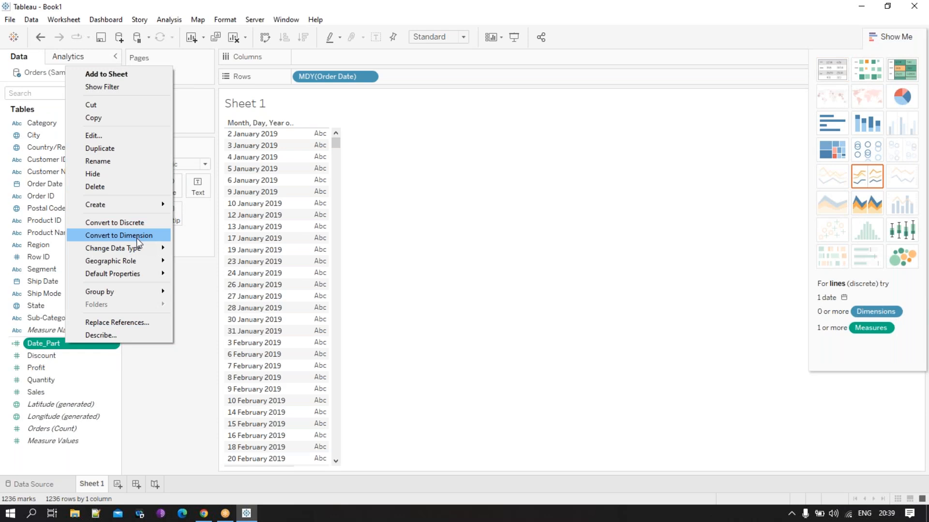
click(147, 394)
drag(48, 344, 314, 256)
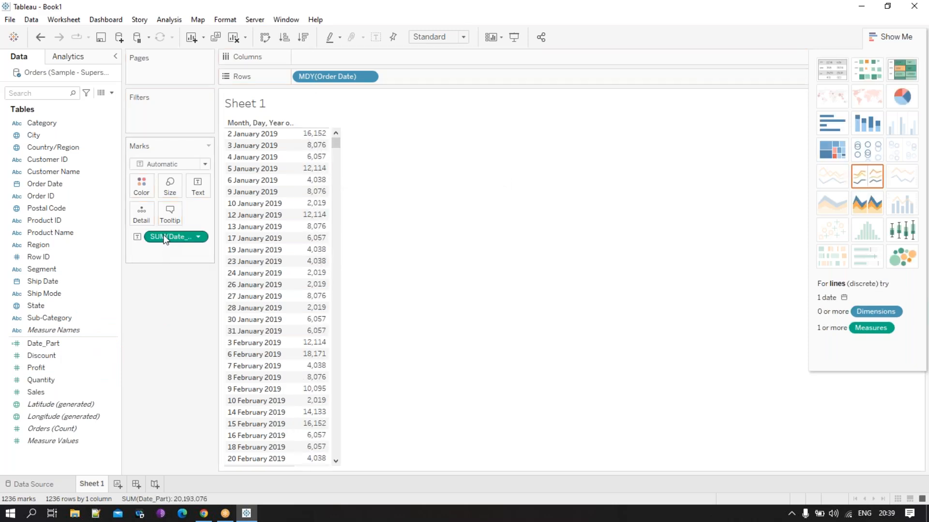
drag(165, 239, 100, 359)
- Convert the Date_Part field to a dimension and add it to rows after Order Date
right_click(92, 348)
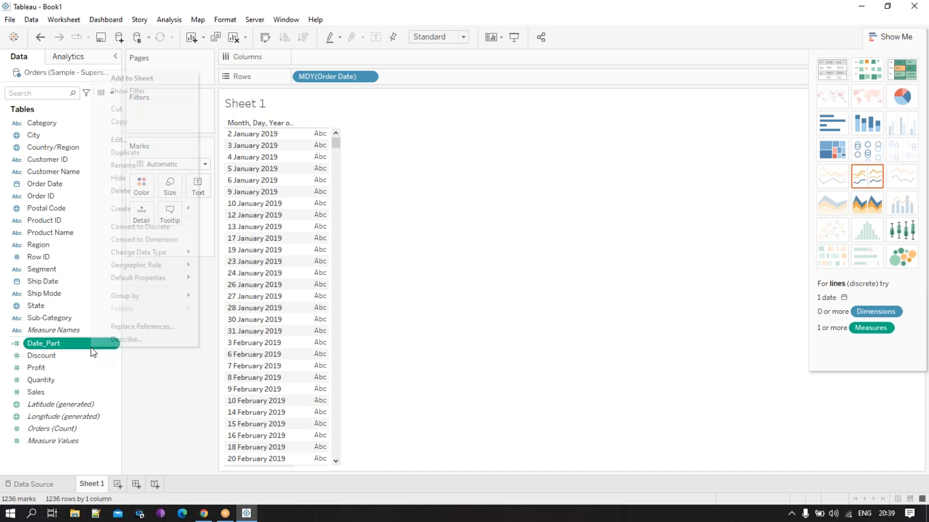
click(164, 244)
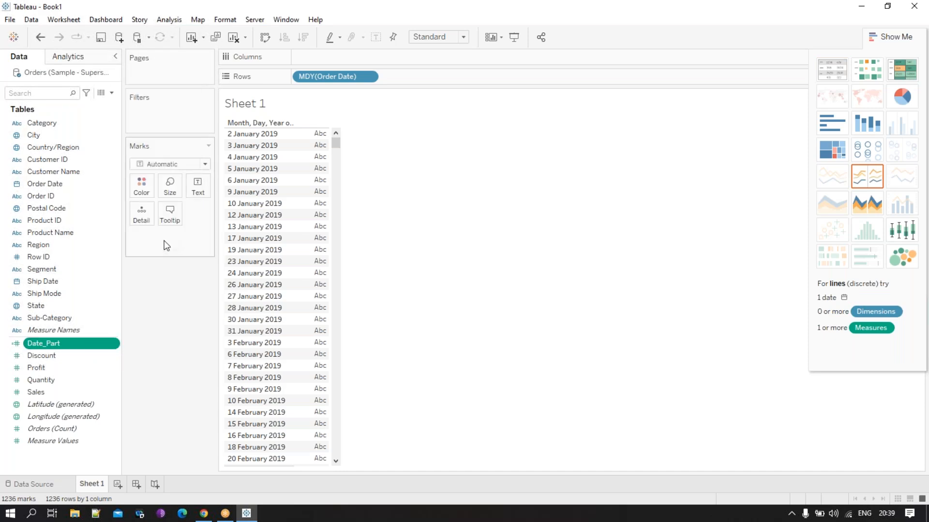
drag(75, 187, 291, 175)
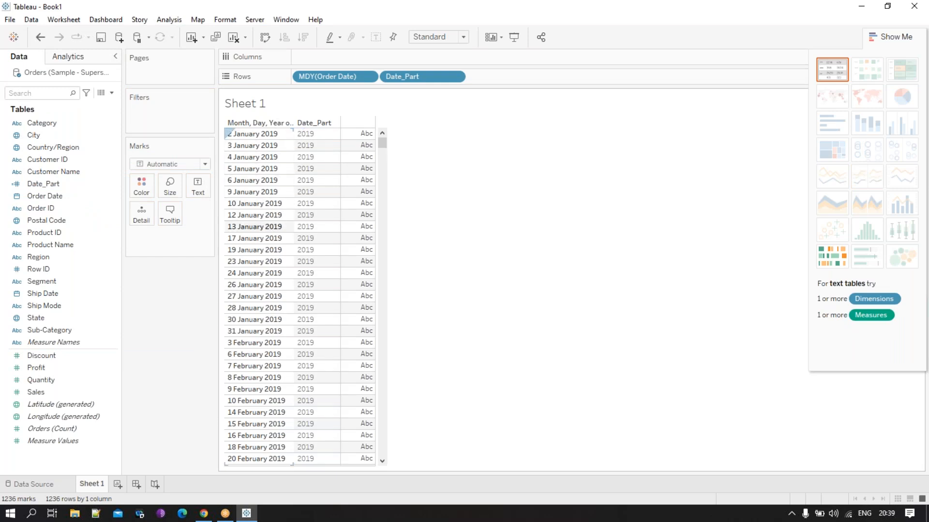
- Show the sum of Sales as the values for each order date in the table
click(82, 379)
drag(53, 392, 365, 245)
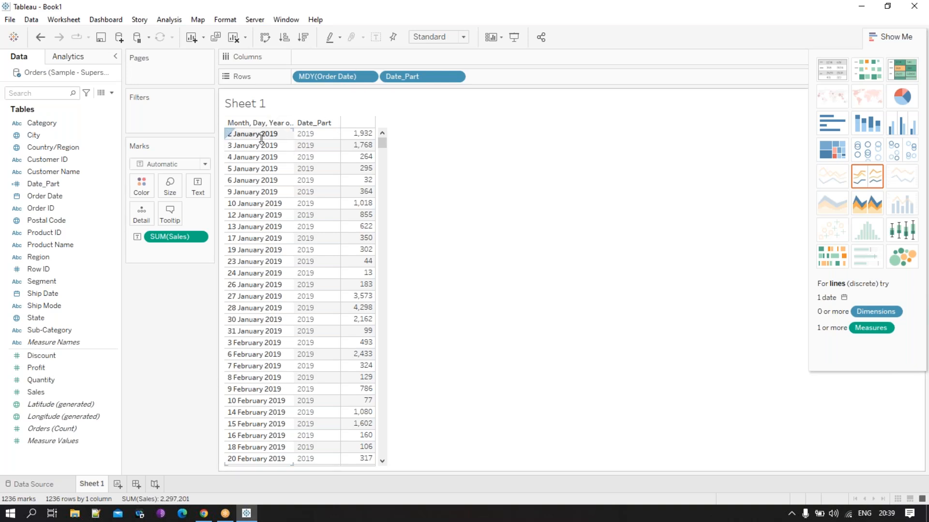
mouse_move(360, 142)
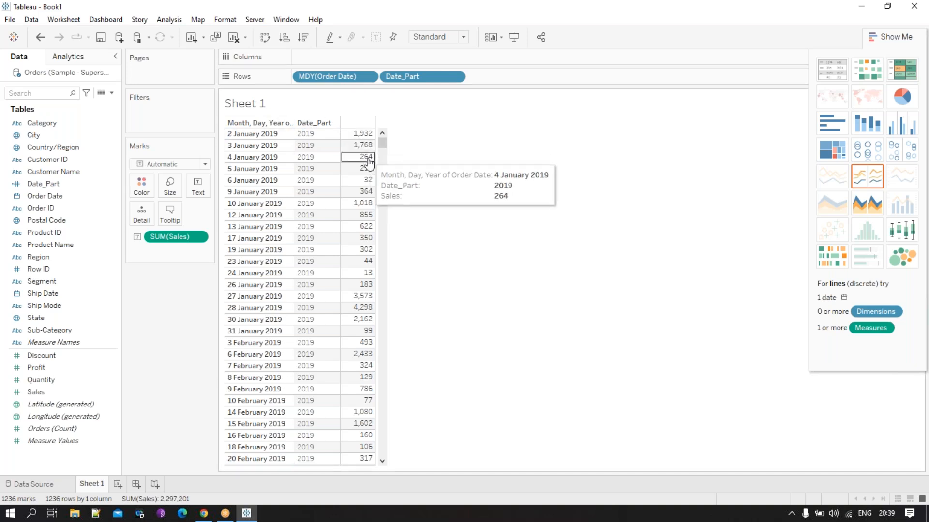
mouse_move(372, 280)
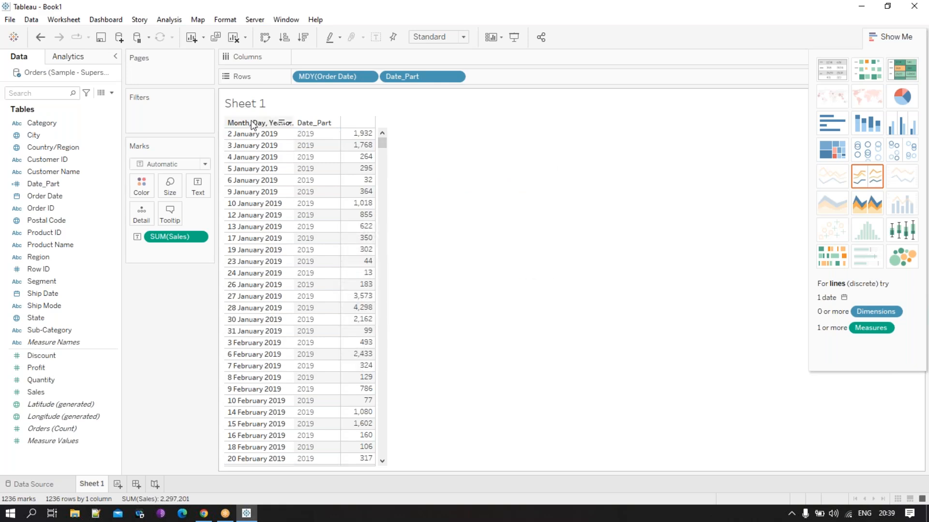
- Remove Order Date from rows to view sales by Date_Part alone, and undo the removal
drag(332, 83, 249, 17)
mouse_move(289, 149)
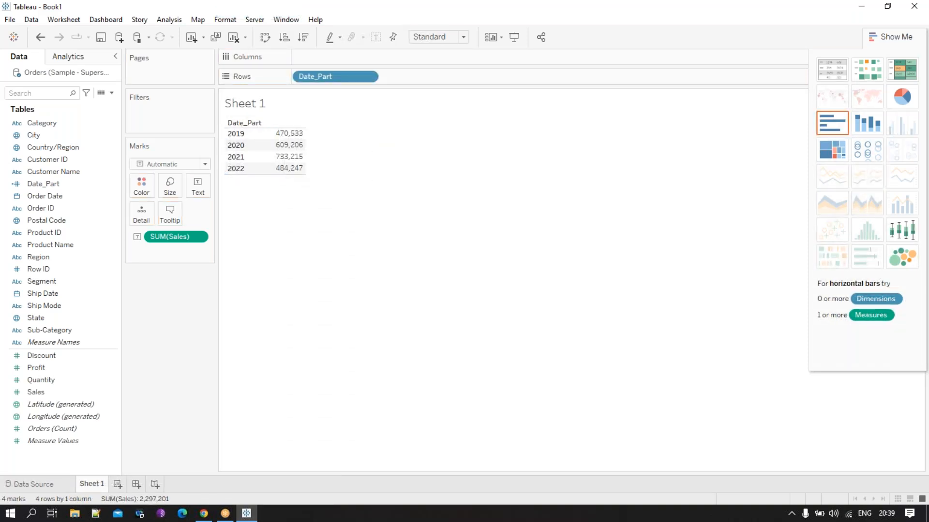
key(ctrl+z)
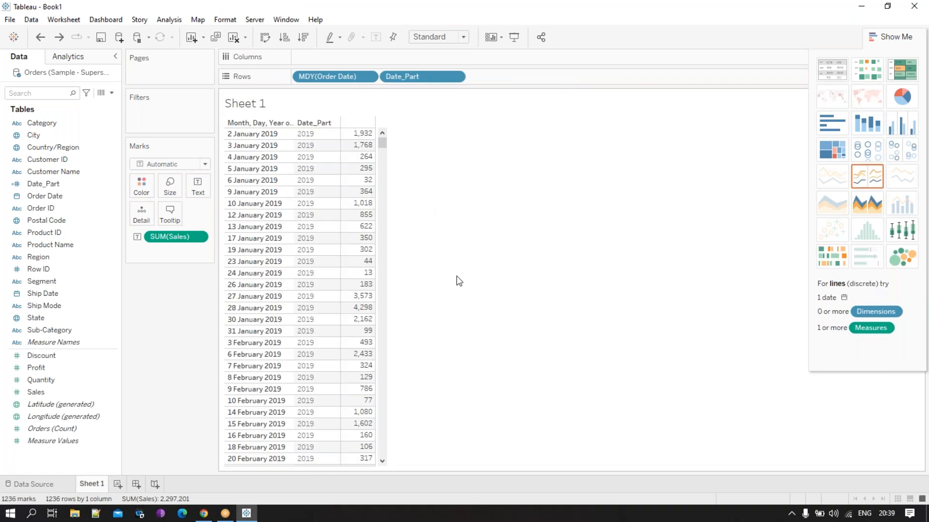
mouse_move(371, 177)
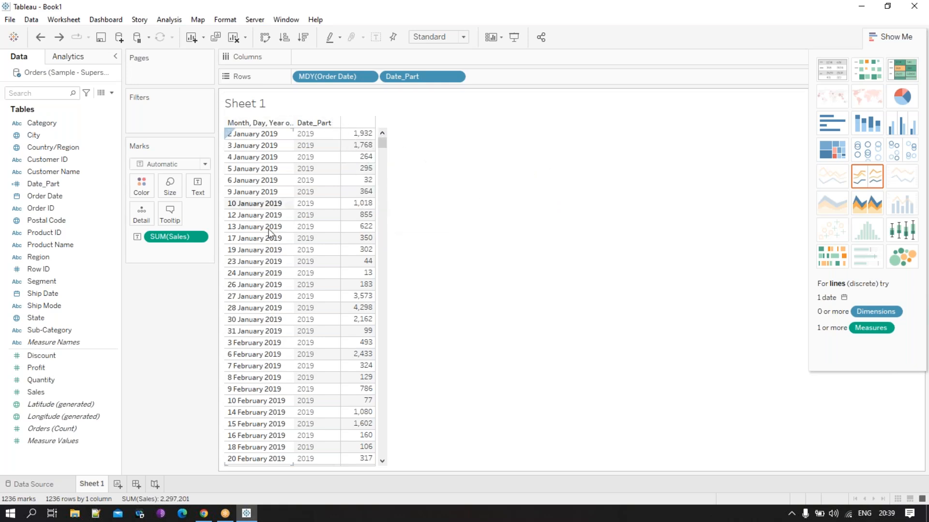
- Try Category in rows after Date_Part to break down the daily sales, and remove it again
mouse_move(42, 123)
mouse_down()
mouse_move(274, 126)
mouse_move(334, 133)
mouse_move(337, 144)
mouse_up()
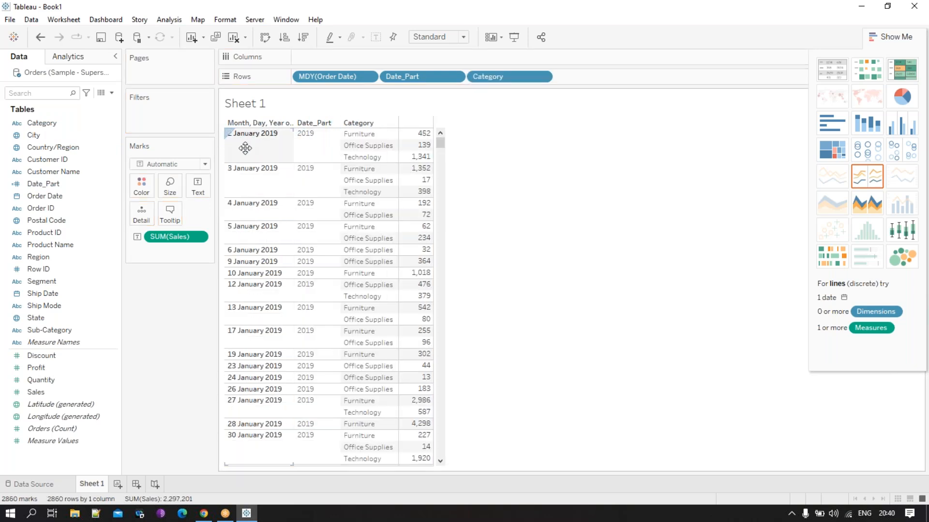
mouse_move(425, 155)
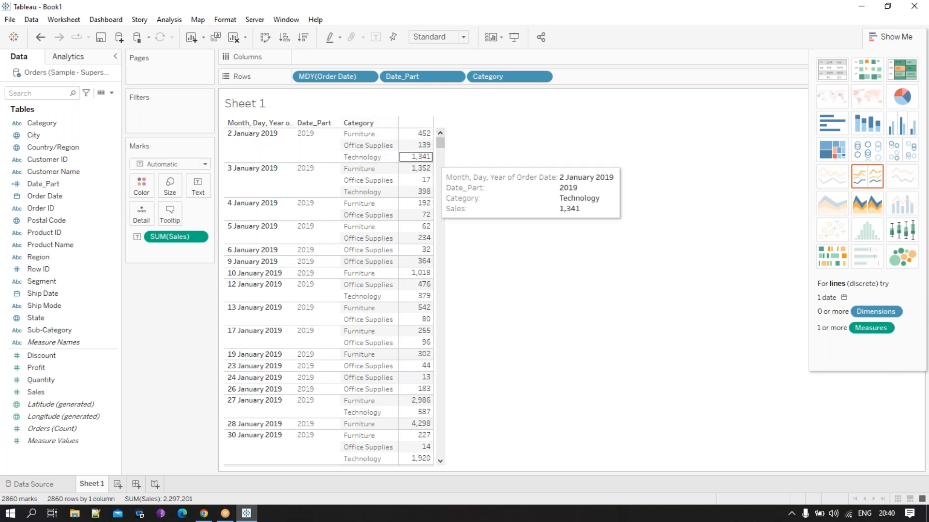
drag(493, 77, 217, 15)
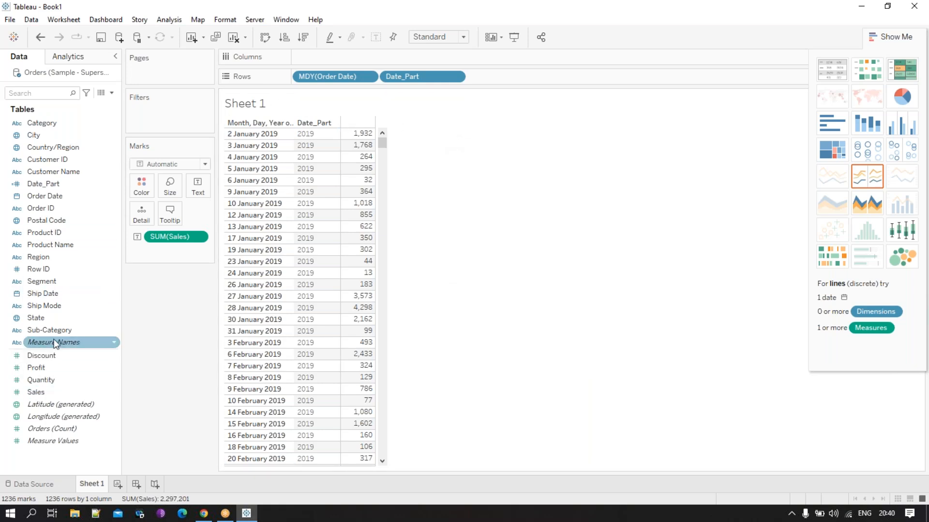
- Remove Order Date from rows and change the Date_Part calculation to DATEPART('month',[Order Date])
drag(337, 78, 272, 15)
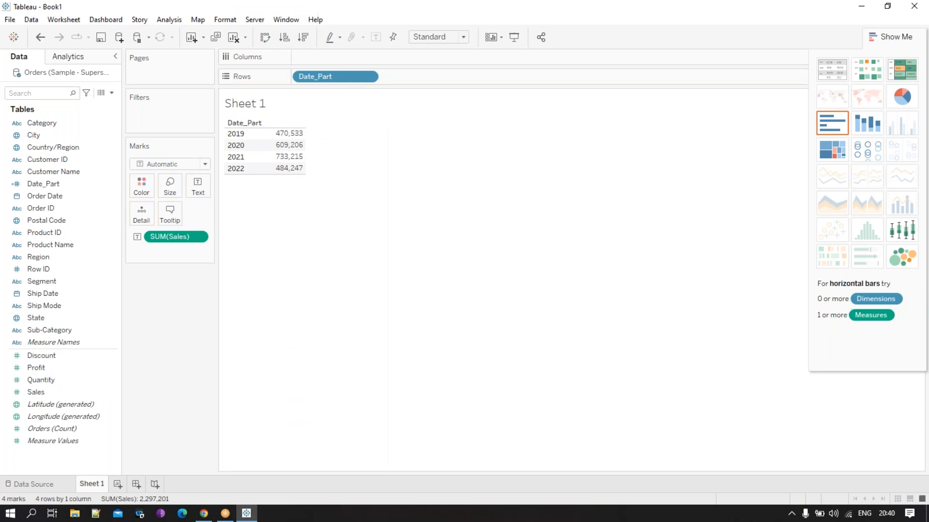
click(74, 187)
right_click(75, 189)
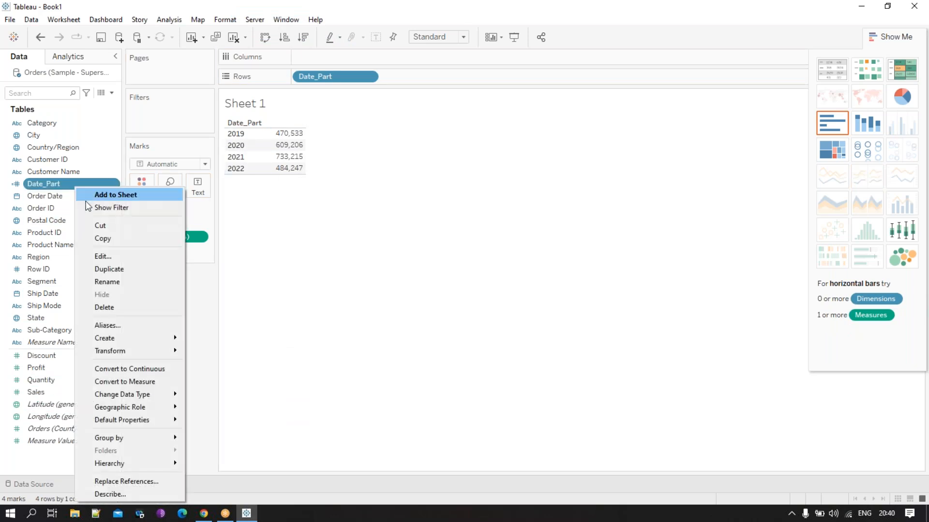
click(116, 257)
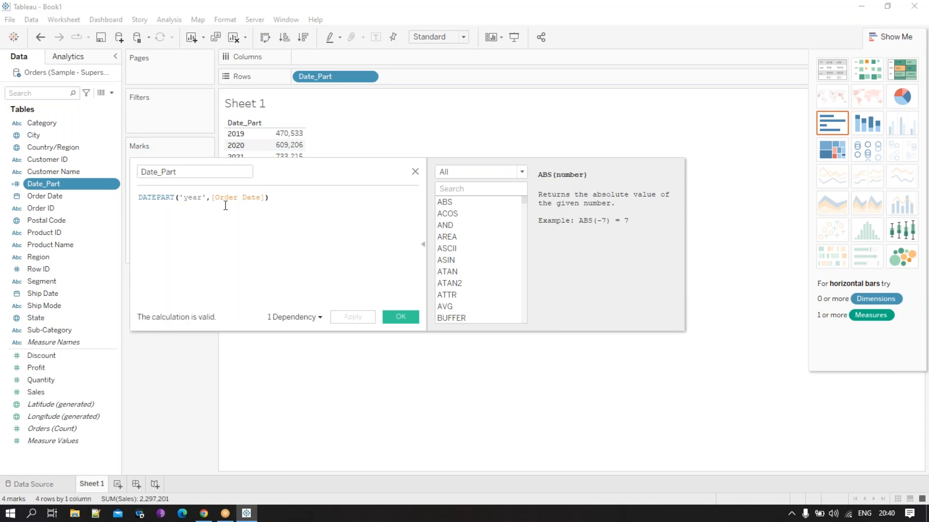
drag(202, 203, 185, 203)
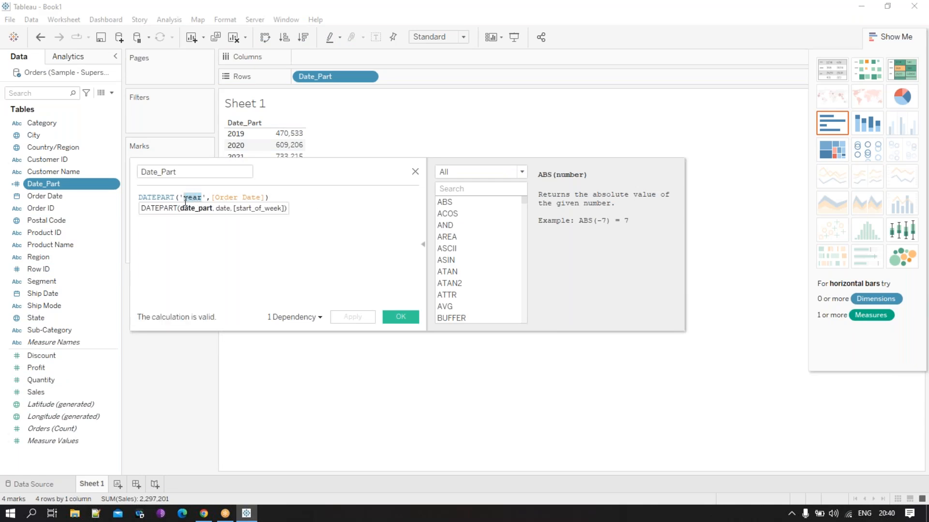
text(month)
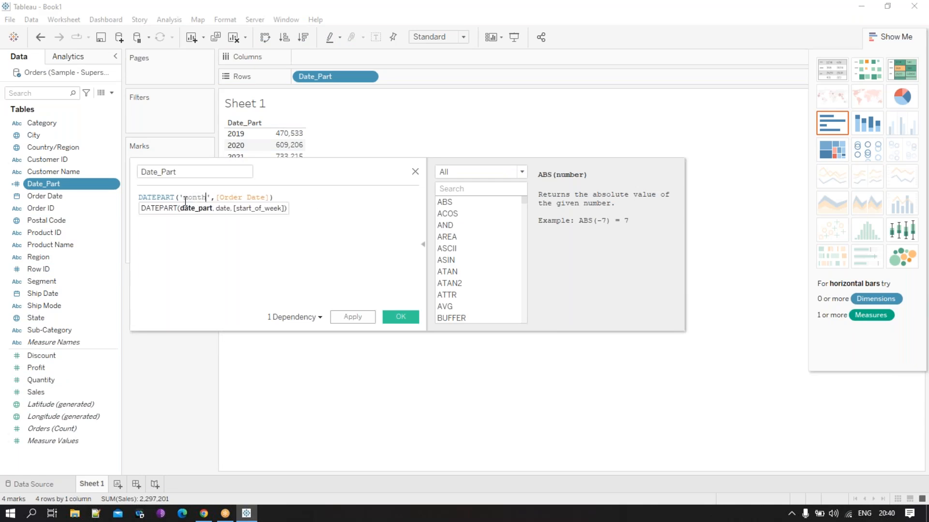
click(273, 260)
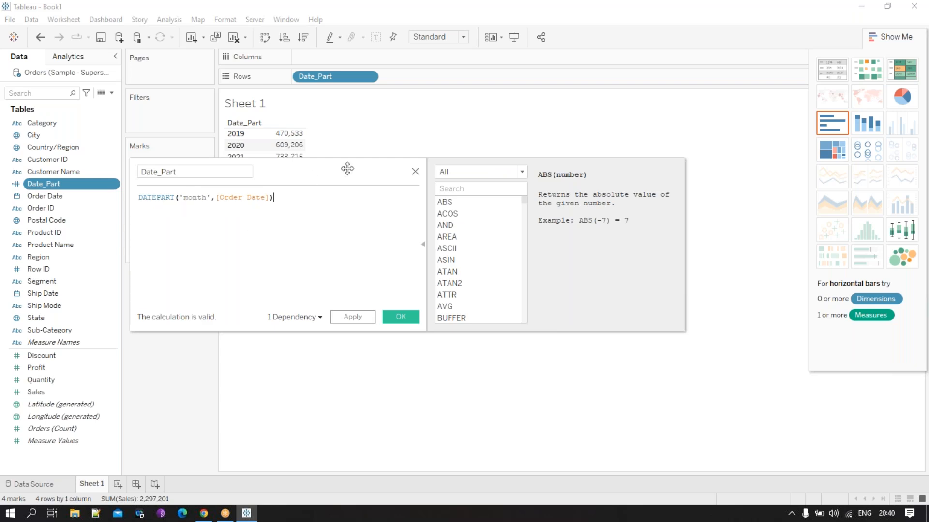
drag(363, 174, 394, 189)
click(440, 336)
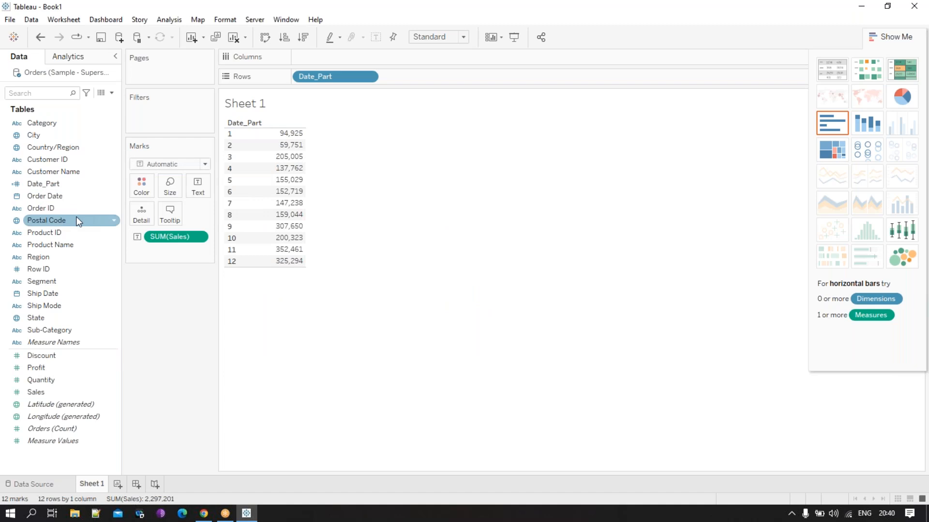
- Replace the Date_Part formula with MONTH([Order Date]) and save the calculation
right_click(67, 186)
click(94, 258)
drag(356, 188, 460, 307)
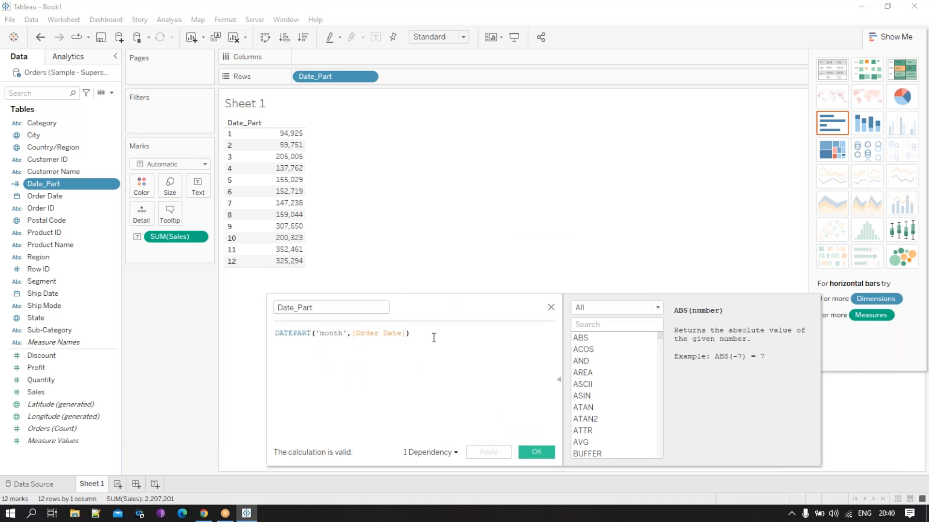
drag(434, 338, 219, 334)
text(mon)
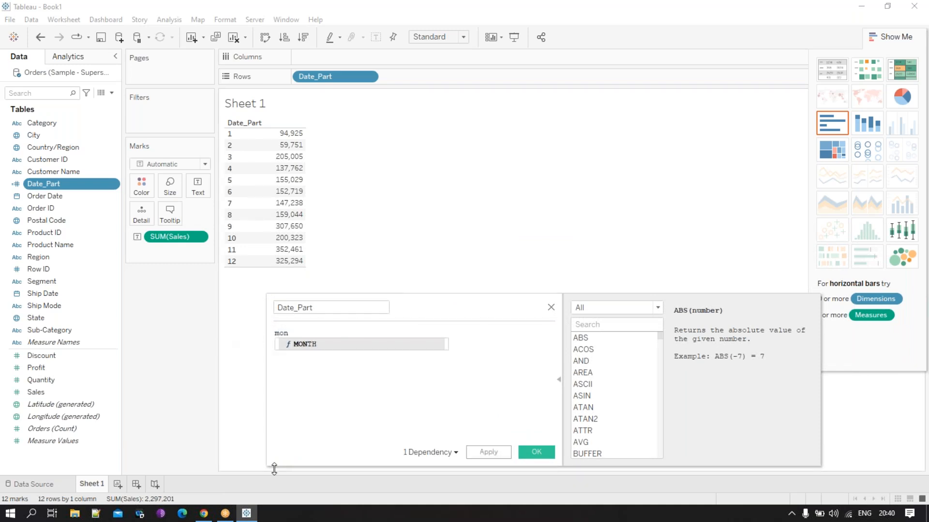
click(309, 344)
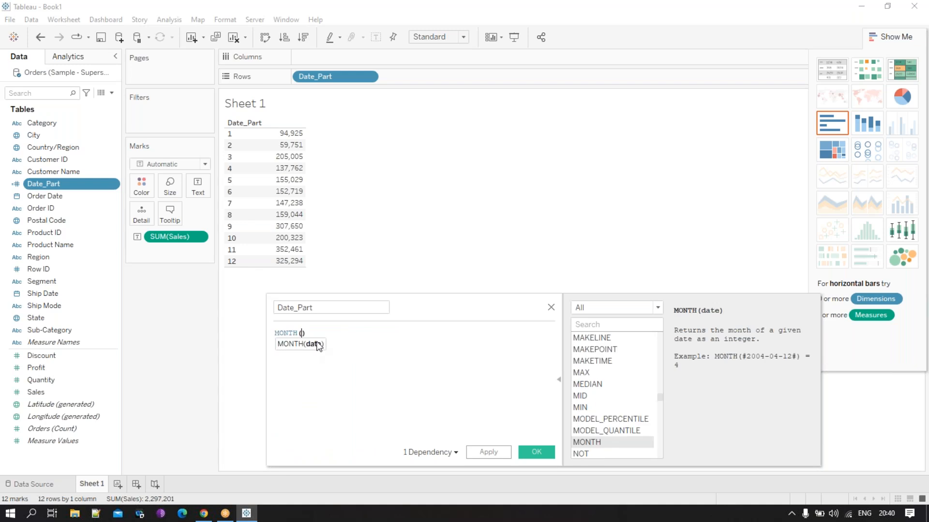
text(or)
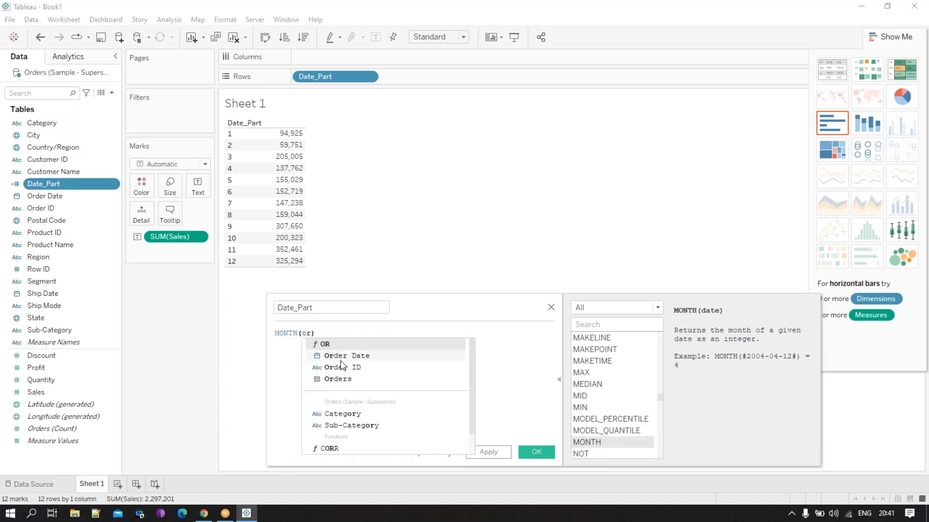
click(338, 356)
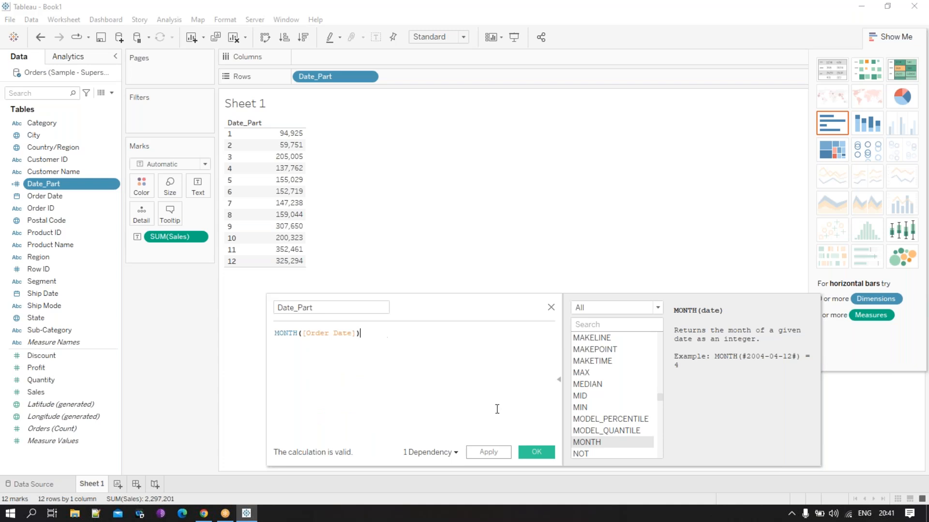
click(539, 456)
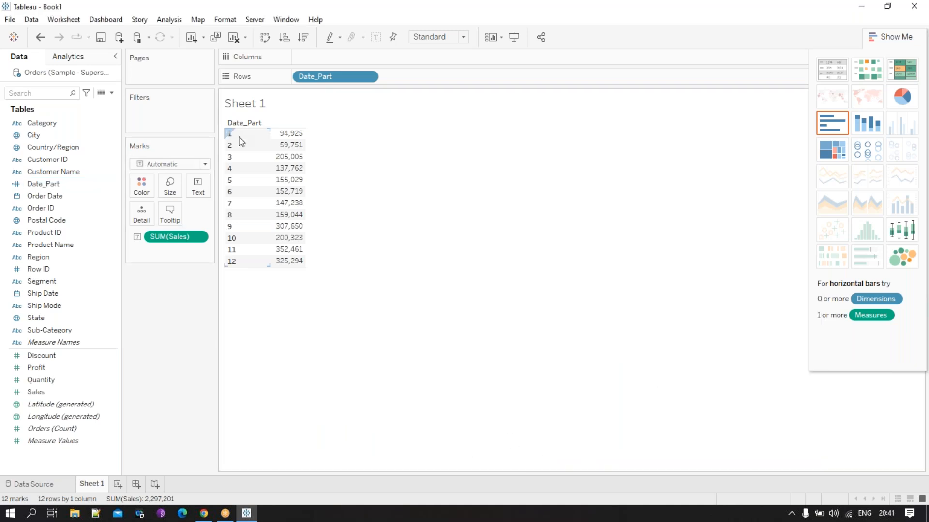
- Rewrite the Date_Part calculation as DATEPART('week',[Order Date]), save it and look through the sales by week number
right_click(86, 185)
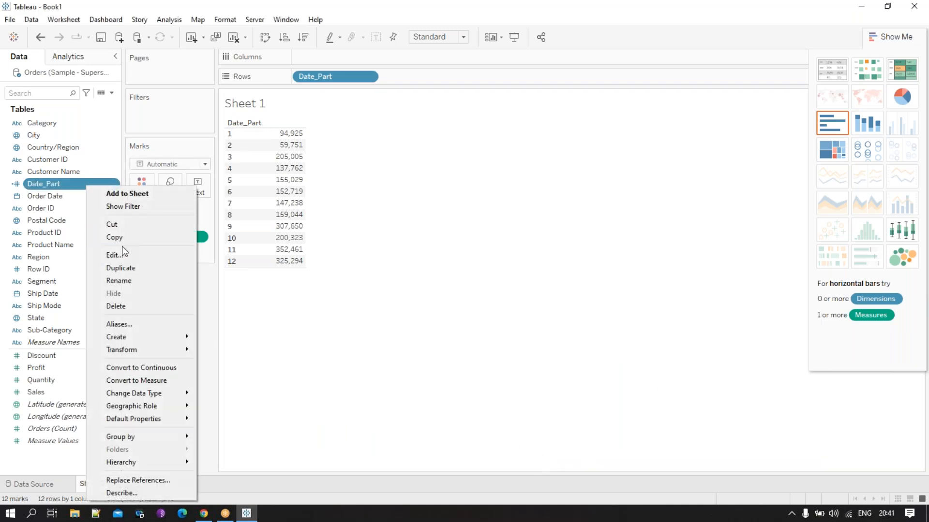
click(122, 255)
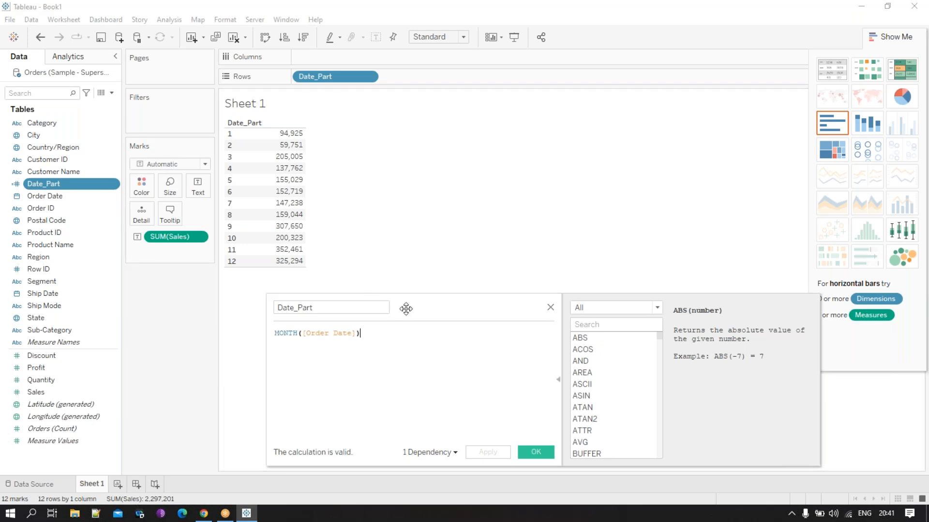
drag(444, 313, 442, 261)
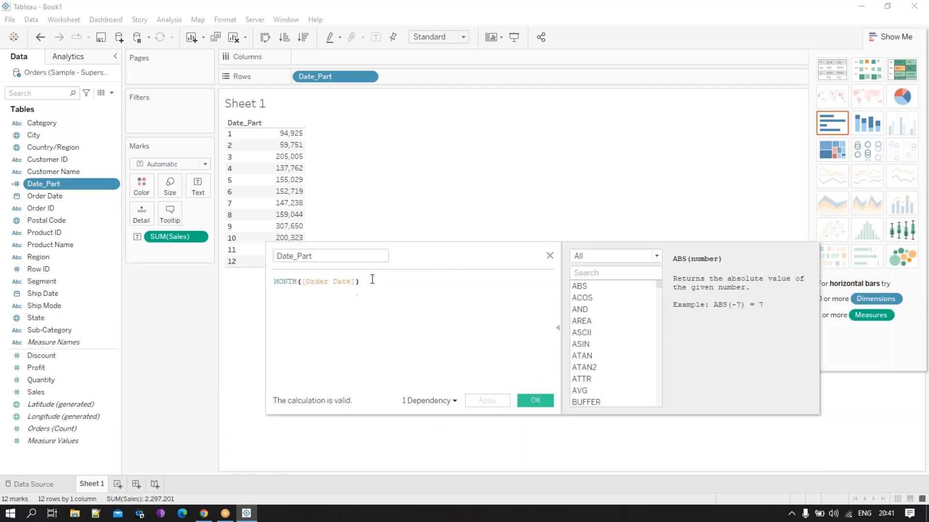
drag(375, 282, 235, 277)
text(date)
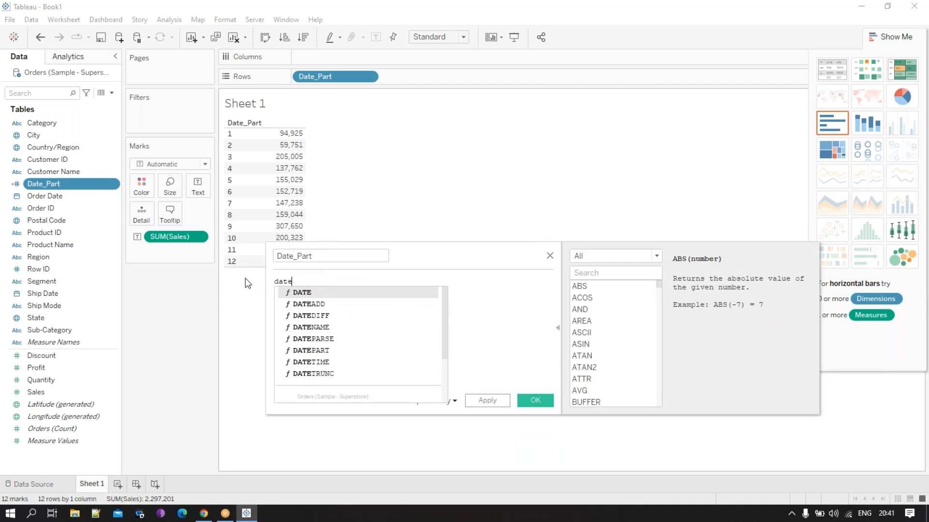
double_click(326, 350)
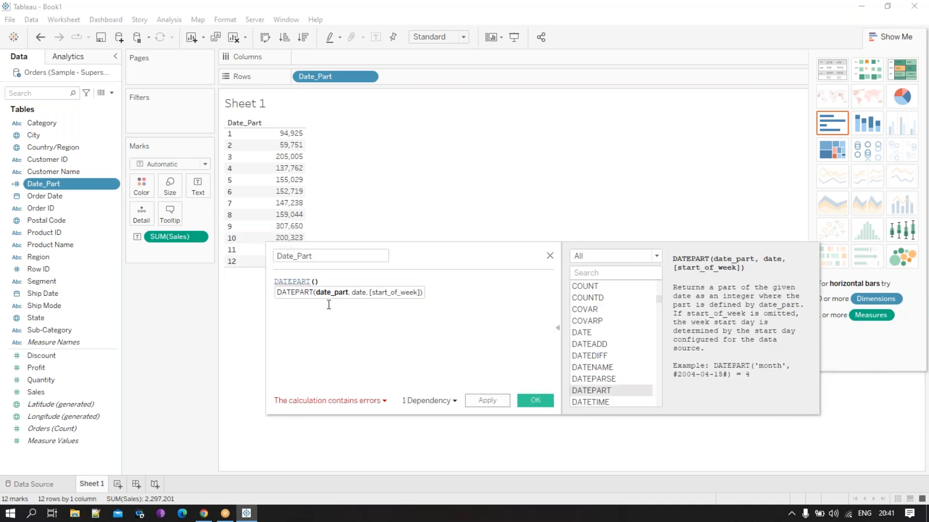
text('')
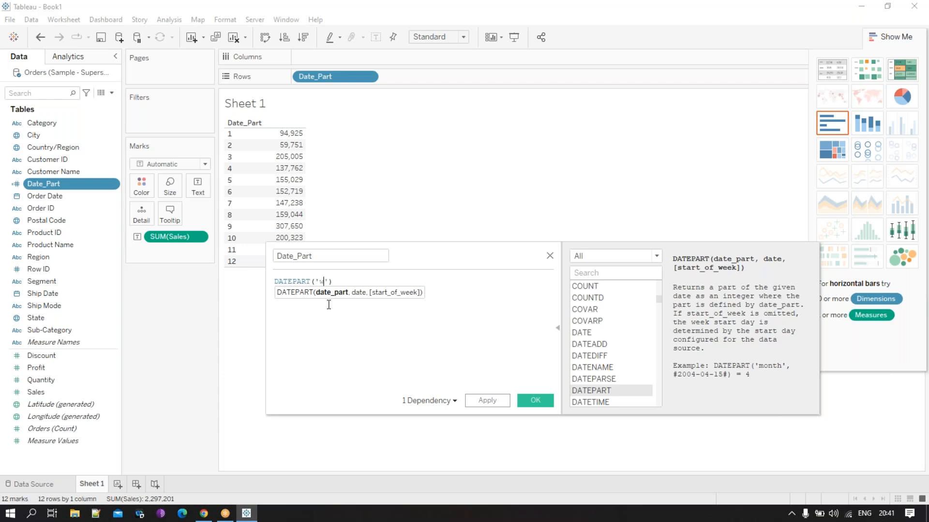
text(week,or)
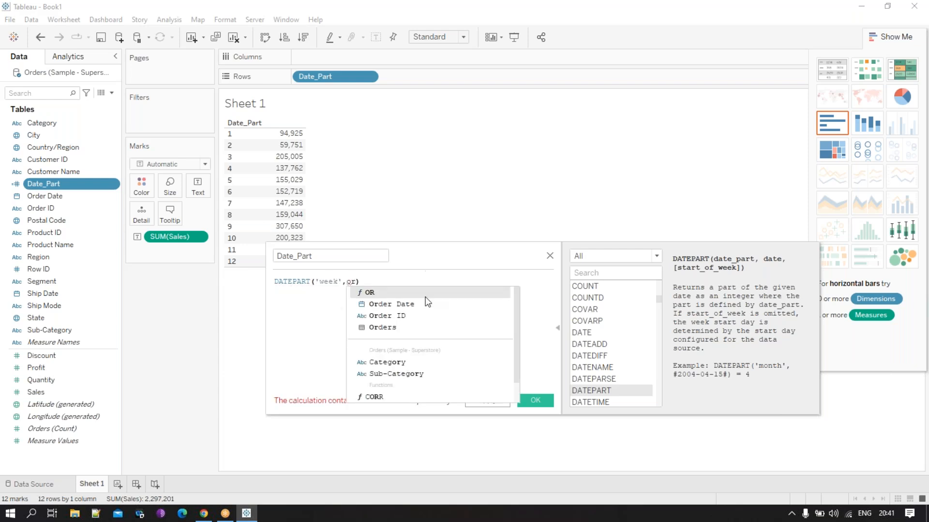
key(Down)
key(Return)
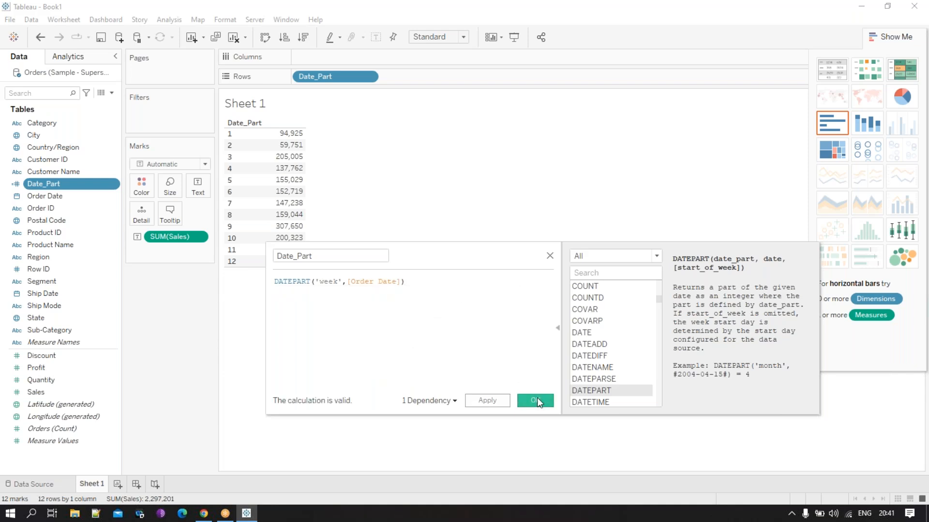
click(536, 400)
scroll(295, 357, down, 5)
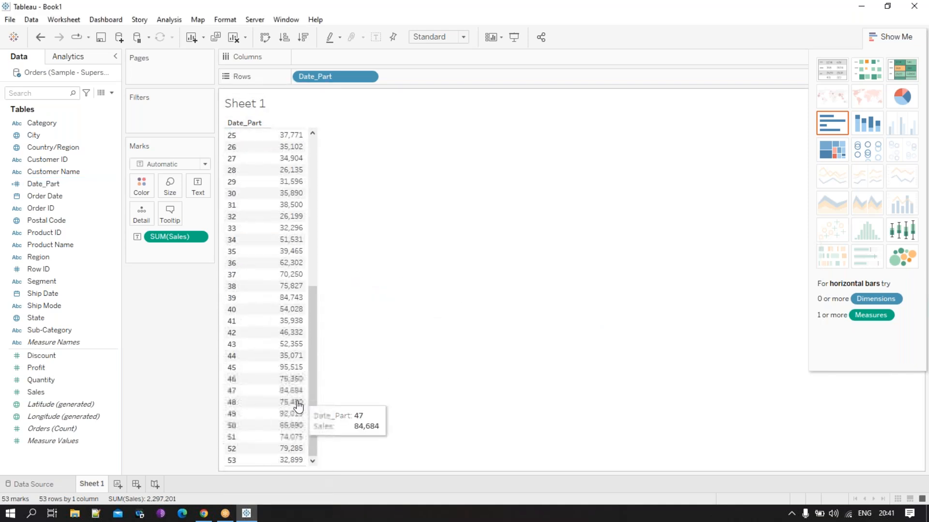
scroll(300, 393, up, 5)
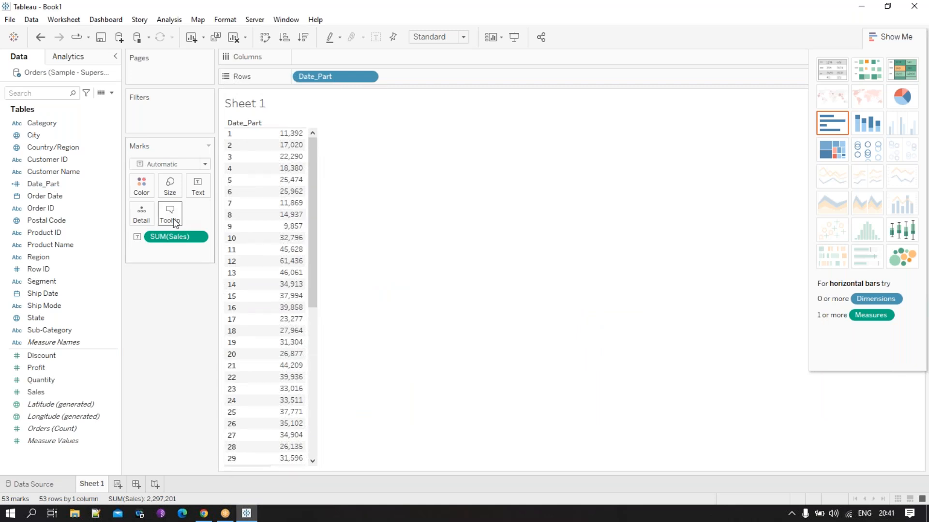
- Open the Date_Part calculation for editing and replace its DATEPART function with DATETRUNC, keeping the 'week' and [Order Date] arguments
click(55, 198)
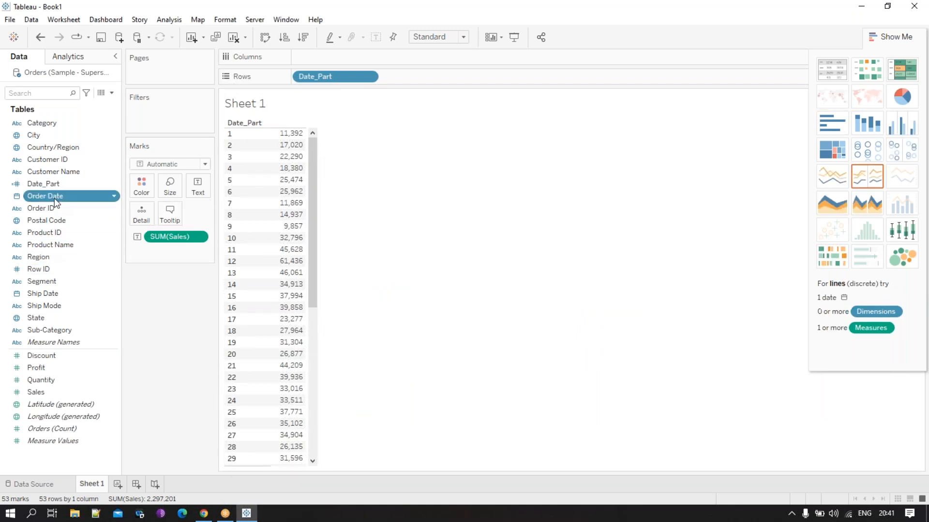
right_click(54, 199)
right_click(53, 187)
click(85, 256)
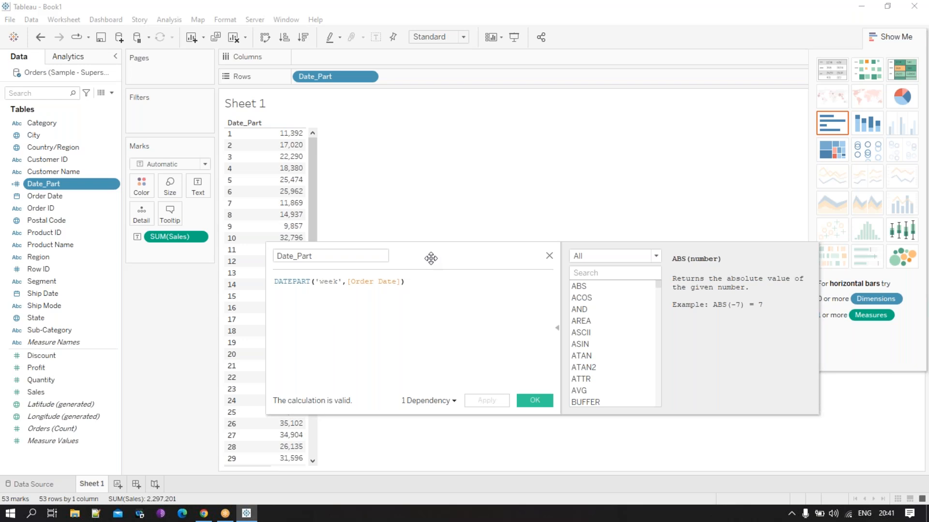
drag(431, 258, 424, 241)
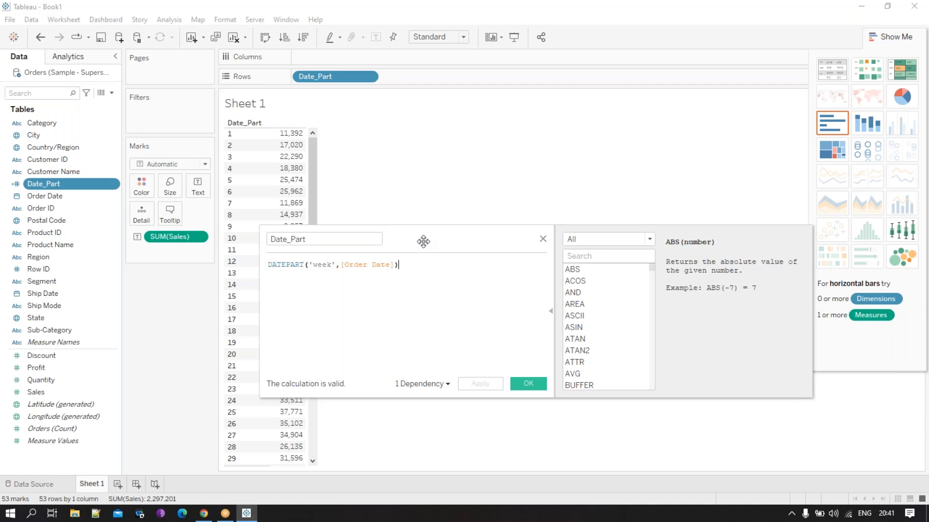
drag(425, 242, 413, 242)
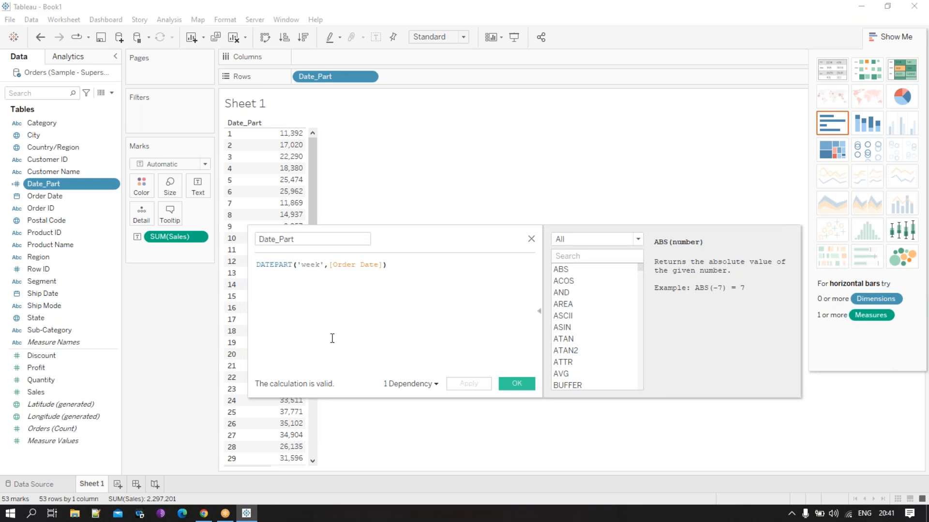
drag(415, 240, 396, 236)
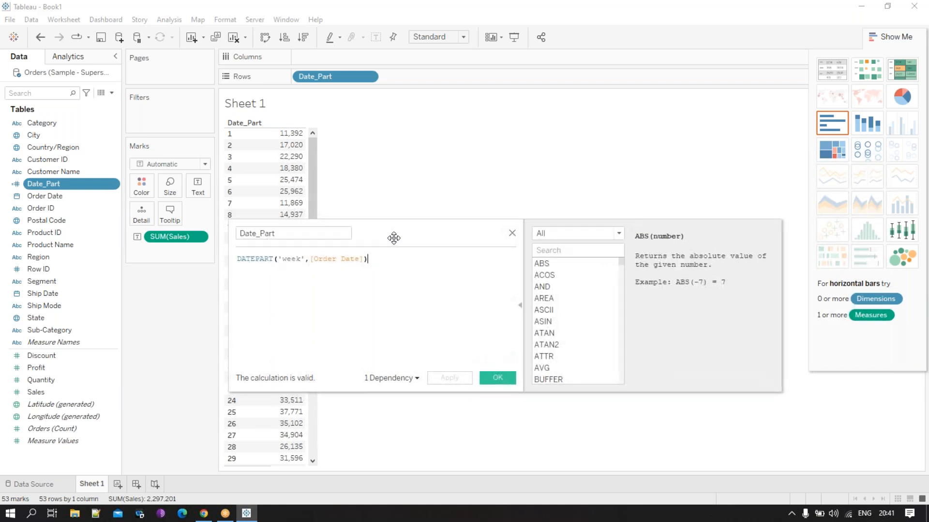
drag(272, 259, 216, 261)
click(283, 266)
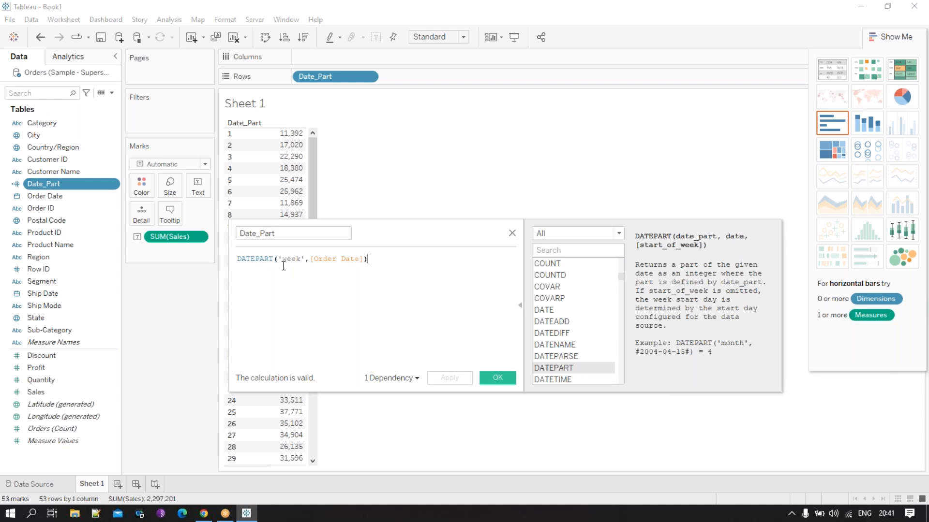
double_click(273, 258)
text(date)
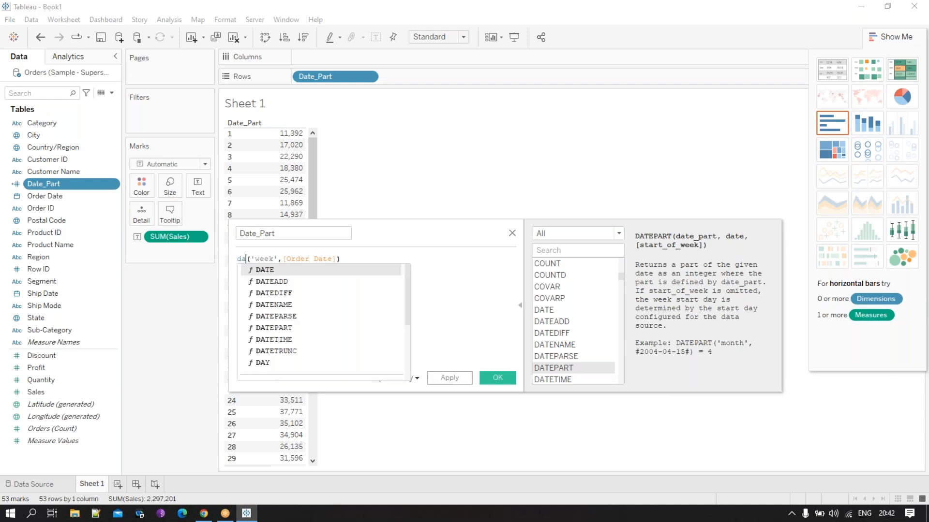
click(308, 351)
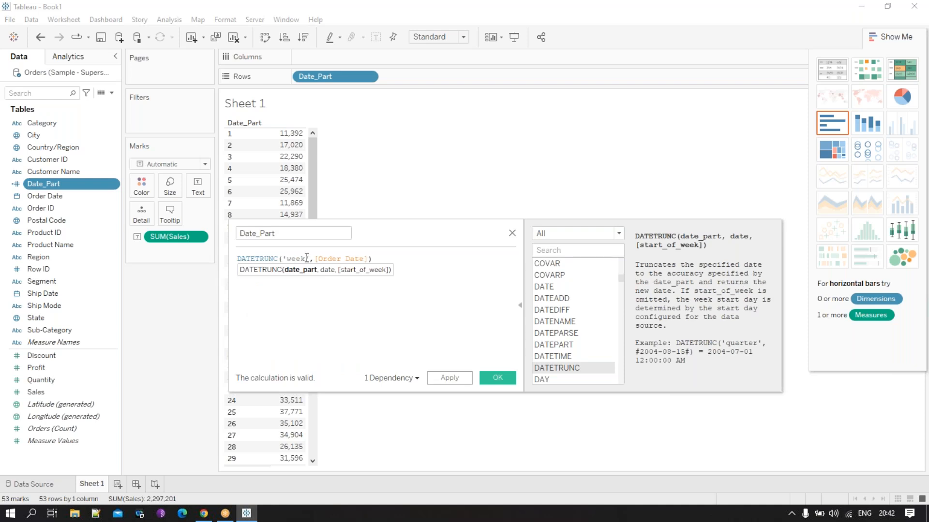
- Add 'monday' as the start_of_week argument of the DATETRUNC formula, save it and look through the sales by week
click(369, 260)
text(,)
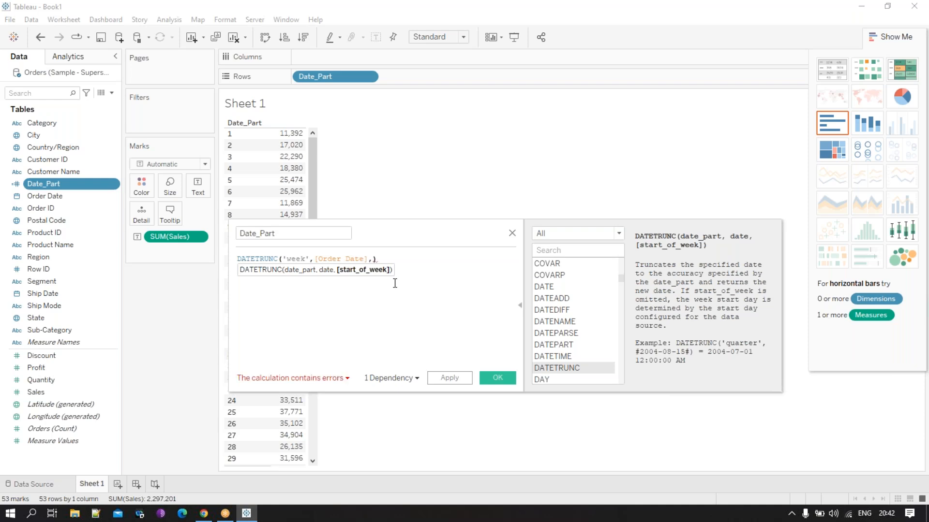
text('')
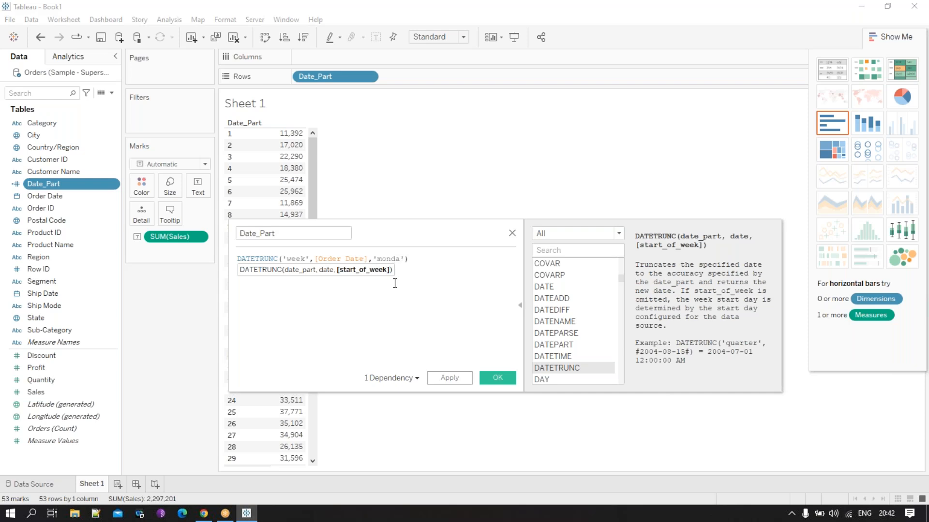
click(425, 304)
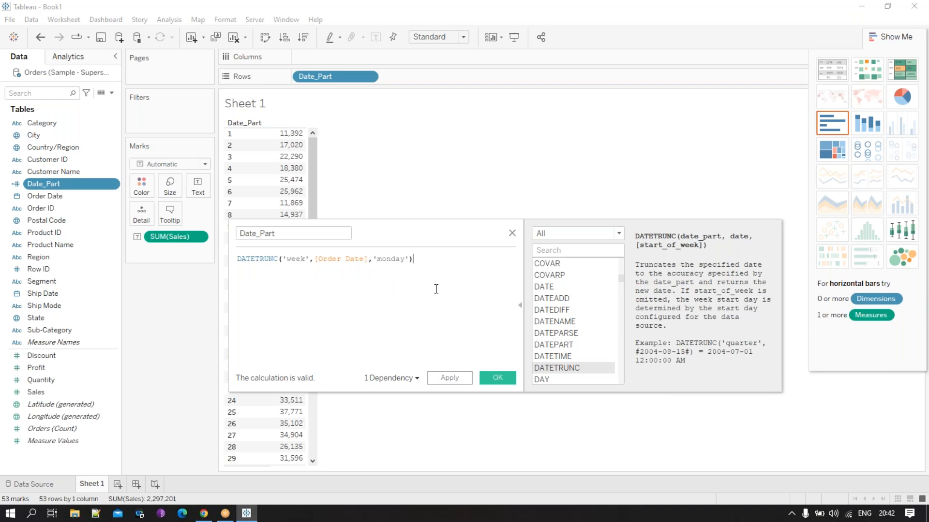
click(489, 375)
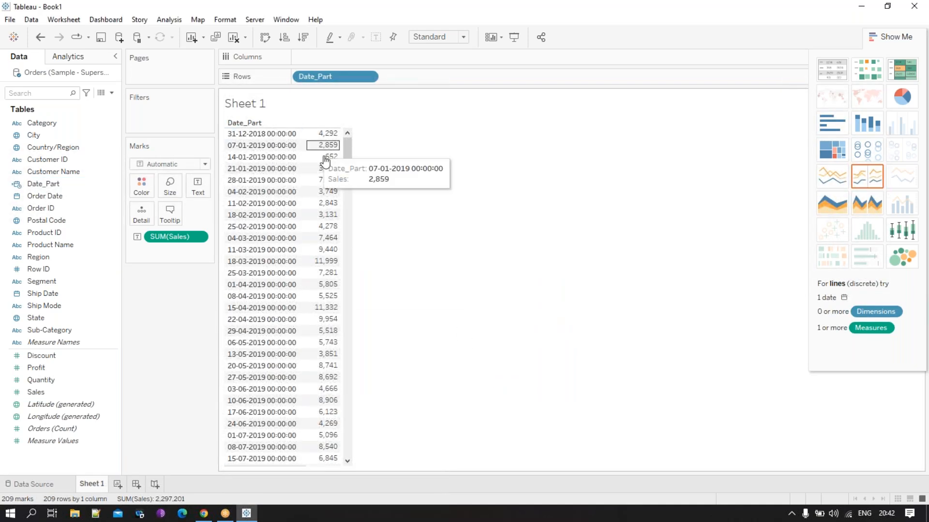
drag(348, 165, 354, 399)
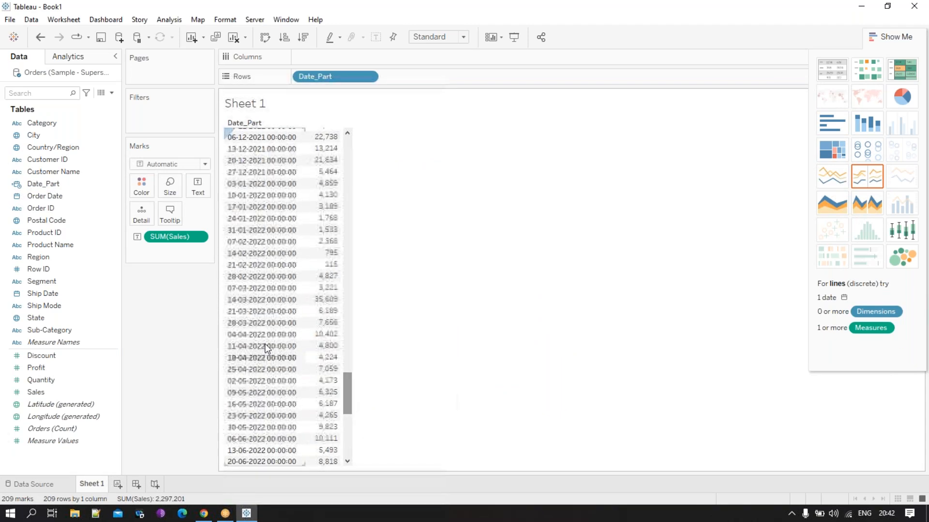
click(831, 3)
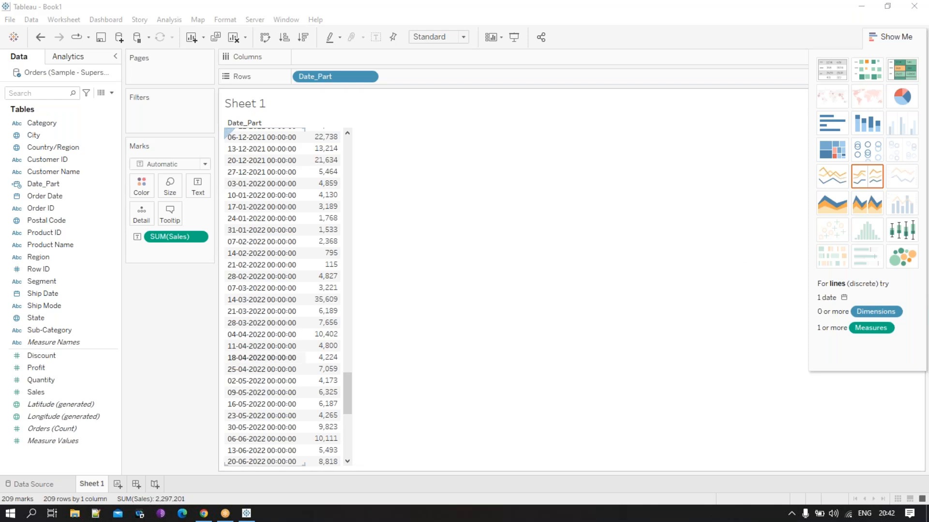
- Reopen the Date_Part calculation, clear its formula and start a new one with the DATENAME function
right_click(58, 185)
click(95, 254)
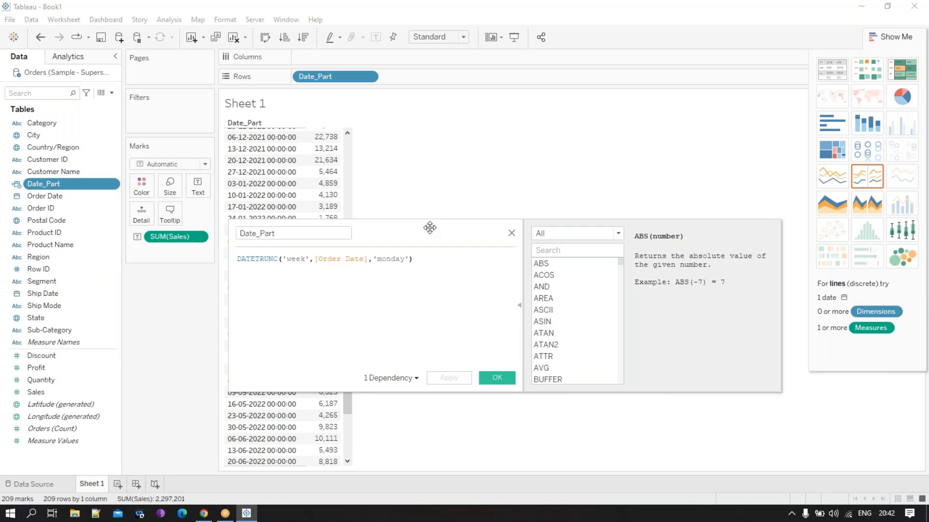
drag(423, 225, 555, 198)
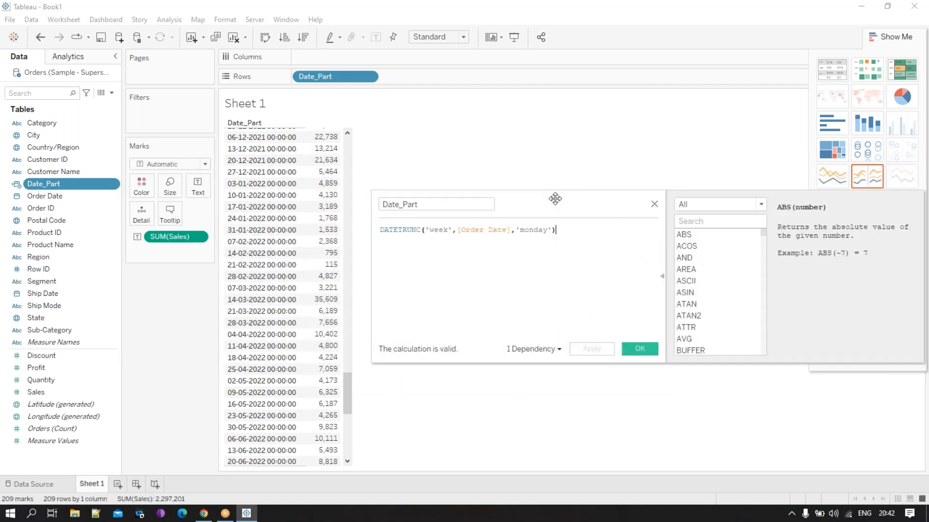
drag(578, 234, 352, 234)
text(date)
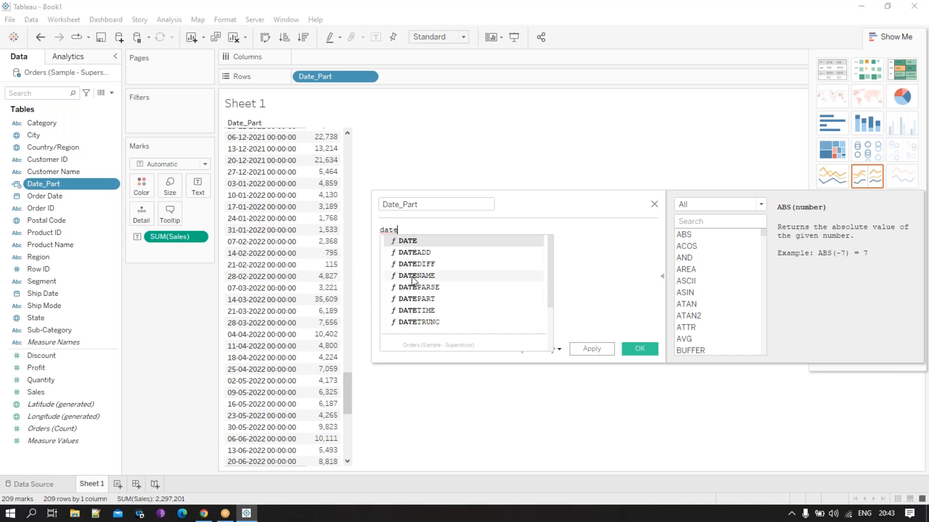
click(411, 277)
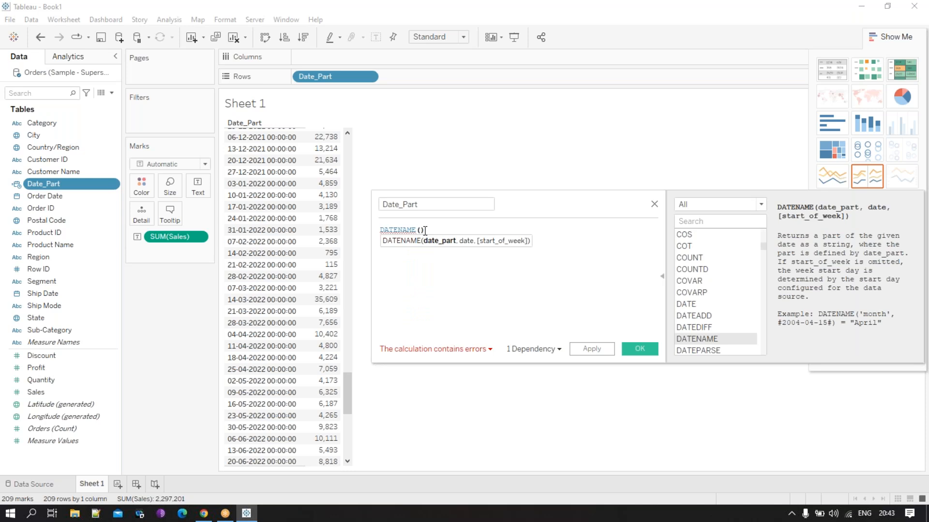
- Complete the Date_Part formula as DATENAME('month',[Order Date]) and save the calculation
text('month',)
key(Escape)
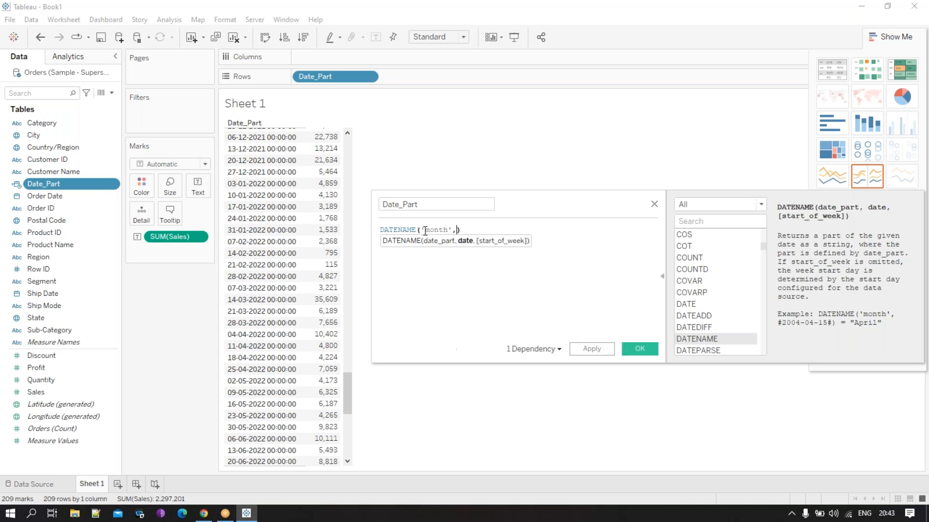
text(or)
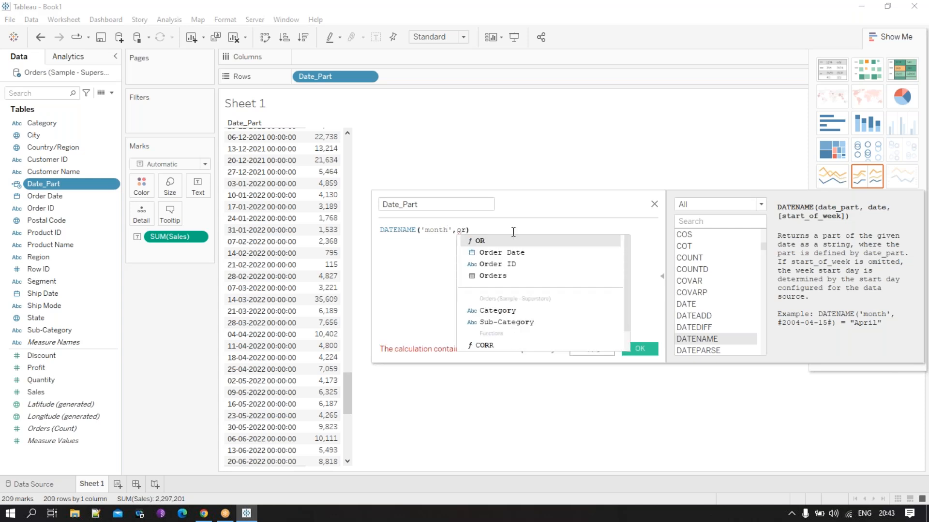
click(505, 256)
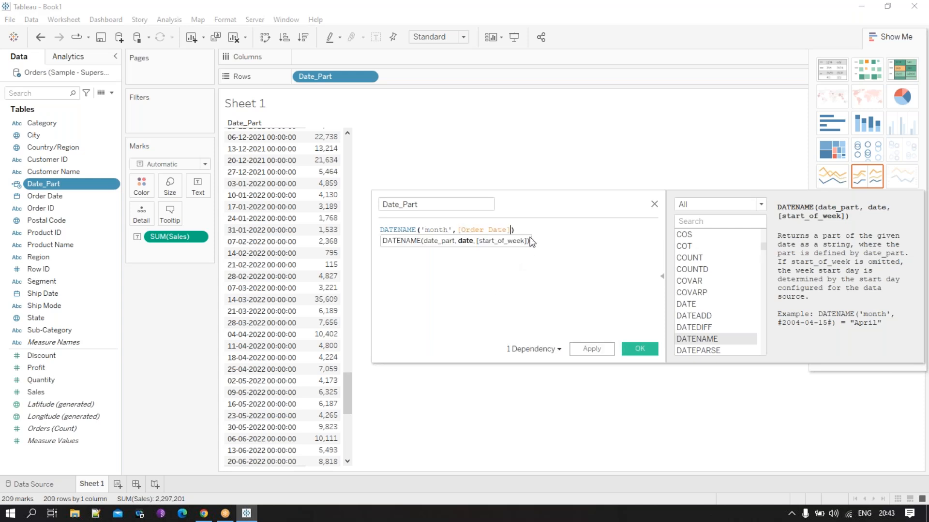
drag(545, 208, 403, 212)
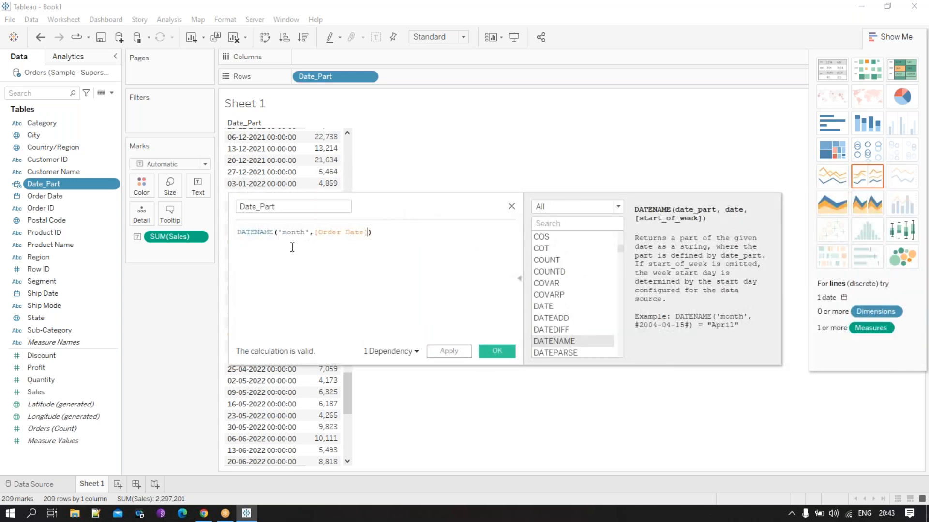
drag(437, 205, 368, 214)
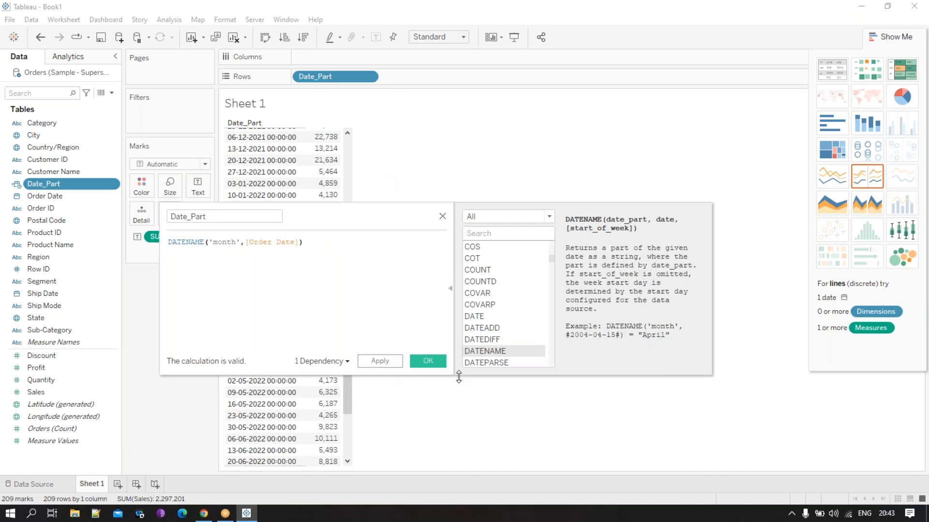
click(428, 361)
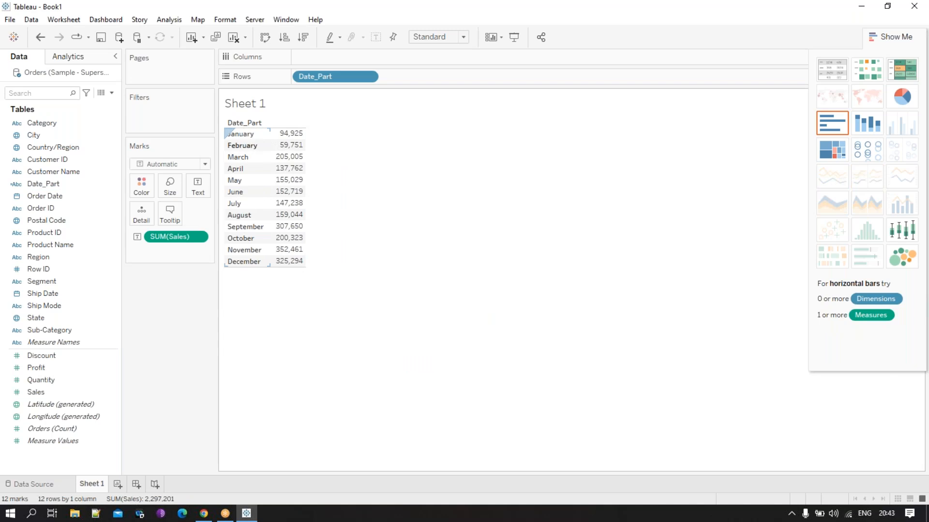
- Change the date part in the Date_Part formula to 'weekday', apply it and uncover the table to view the sales by weekday
click(57, 185)
right_click(57, 185)
click(86, 252)
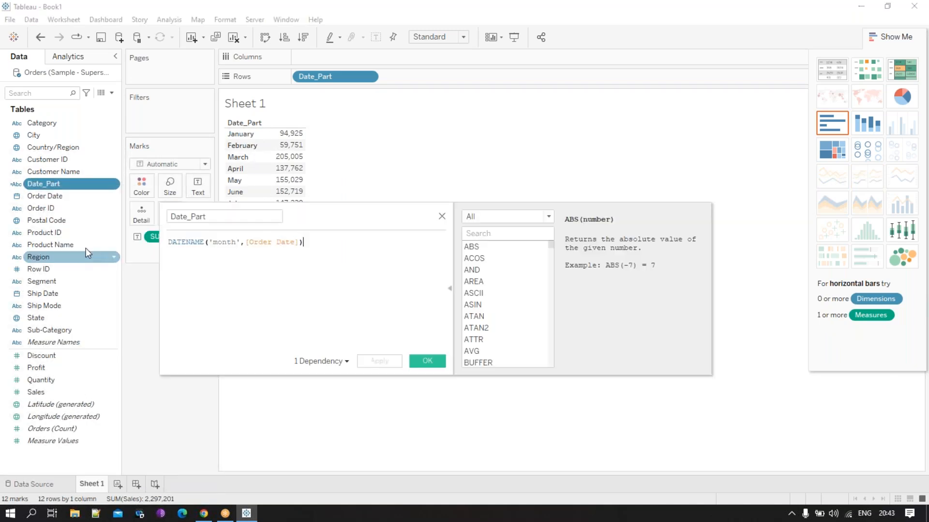
click(238, 243)
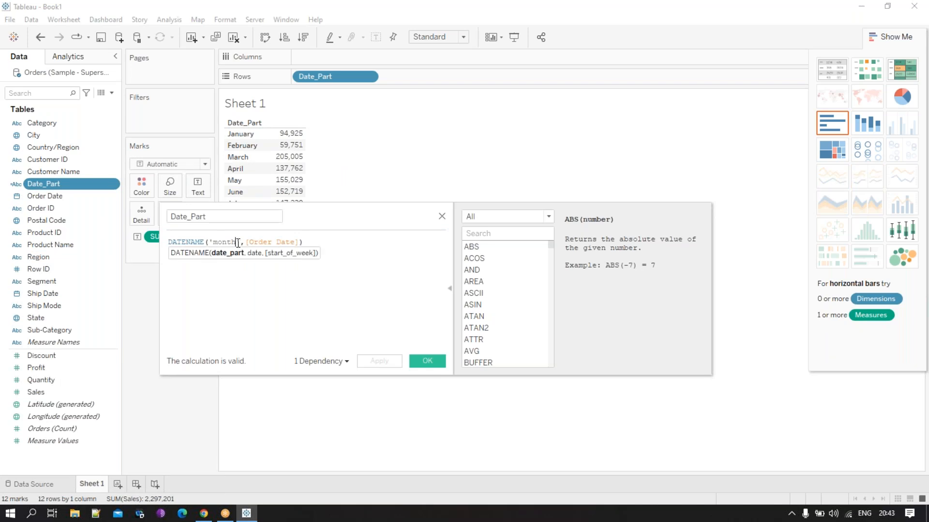
key(BackSpace)
key(BackSpace)
key(BackSpace)
key(BackSpace)
key(BackSpace)
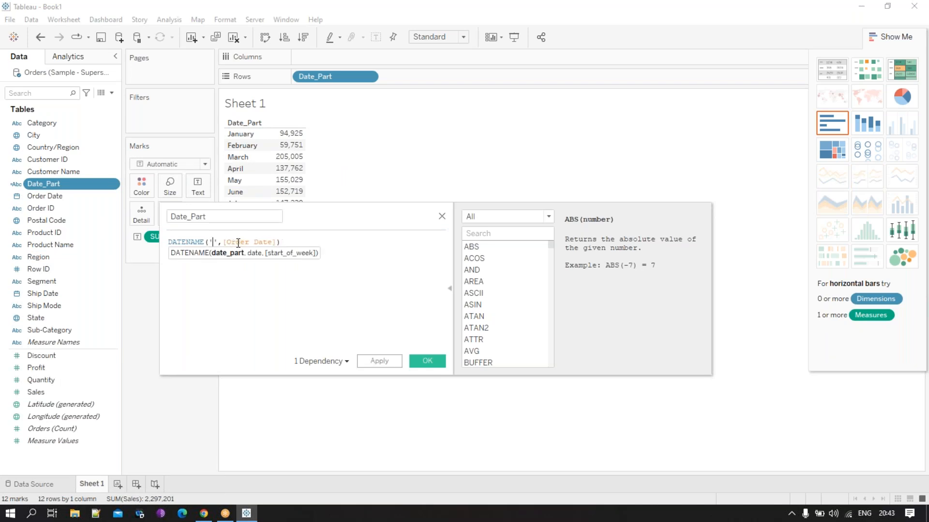
text(weekday)
click(383, 268)
click(390, 366)
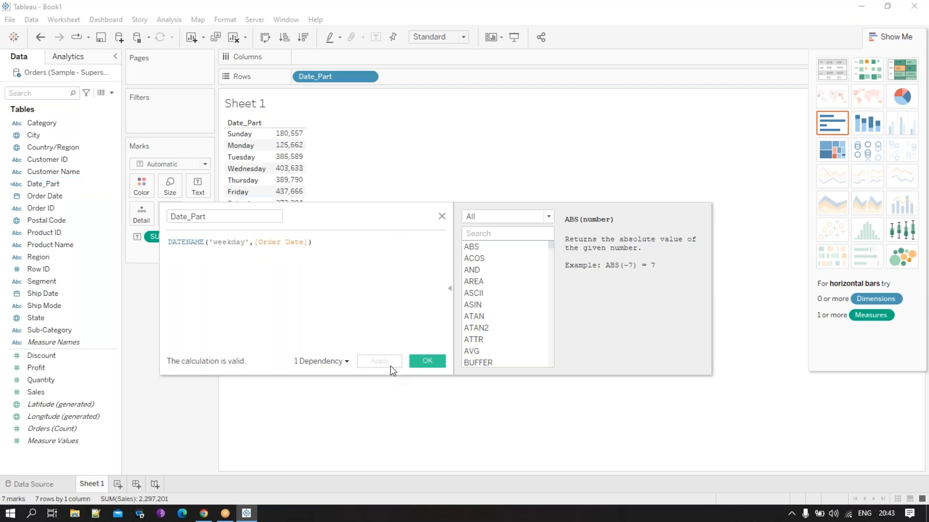
drag(353, 213, 369, 280)
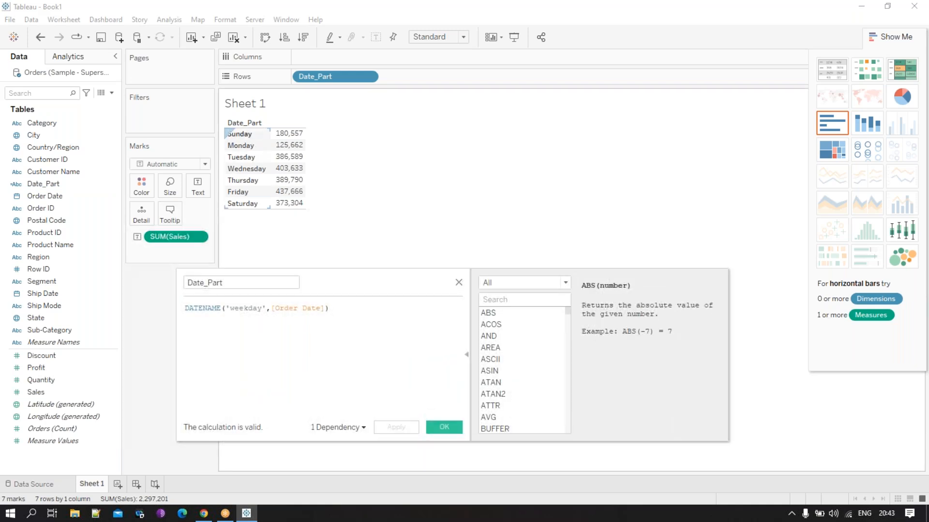
mouse_move(299, 138)
mouse_move(282, 153)
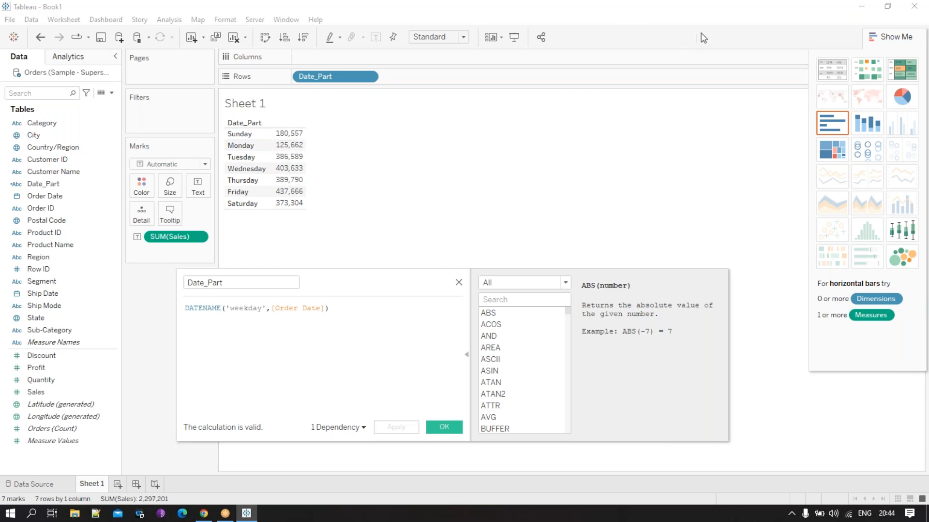
- Add a new worksheet with the Date_Part editor closed and place Order Date in its rows
drag(412, 284, 133, 168)
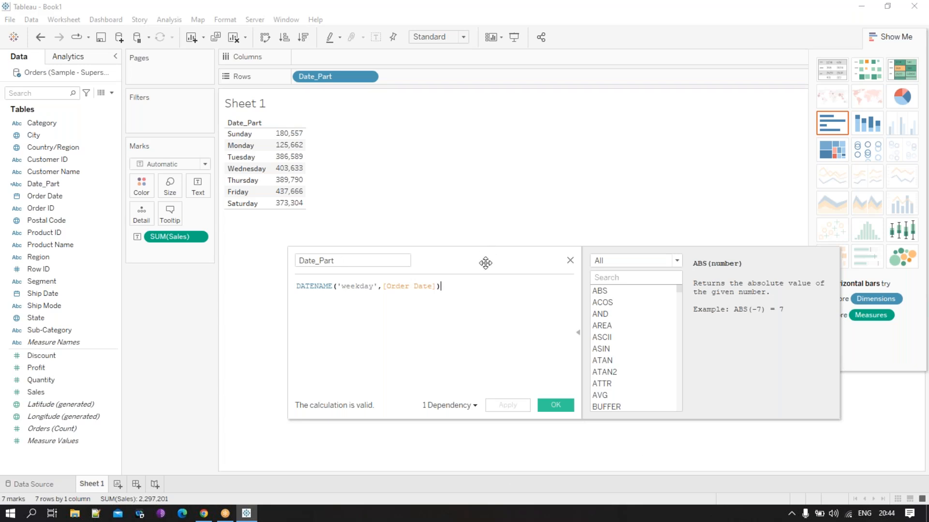
drag(483, 263, 370, 257)
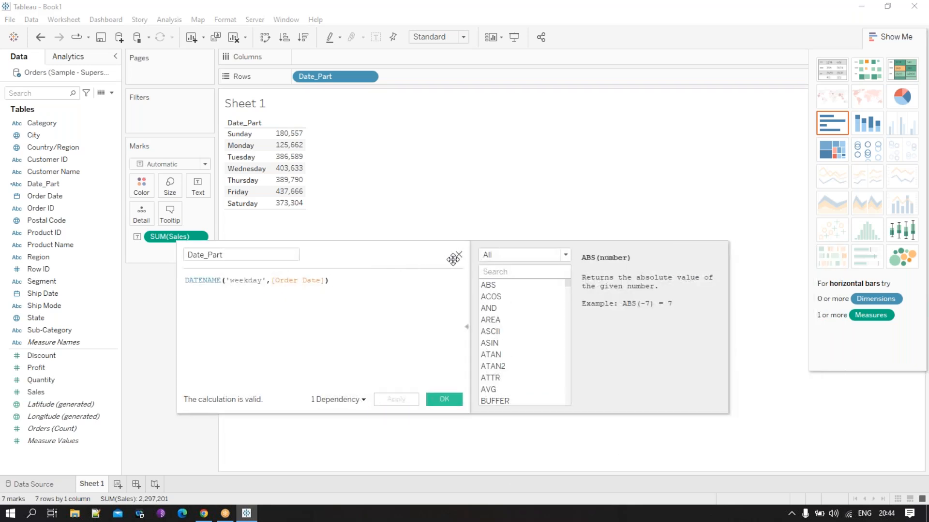
click(120, 484)
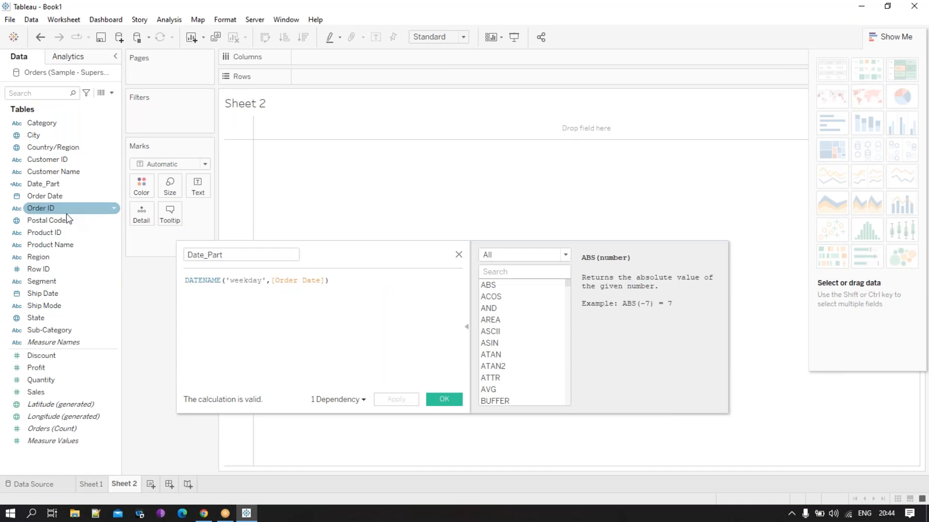
click(458, 255)
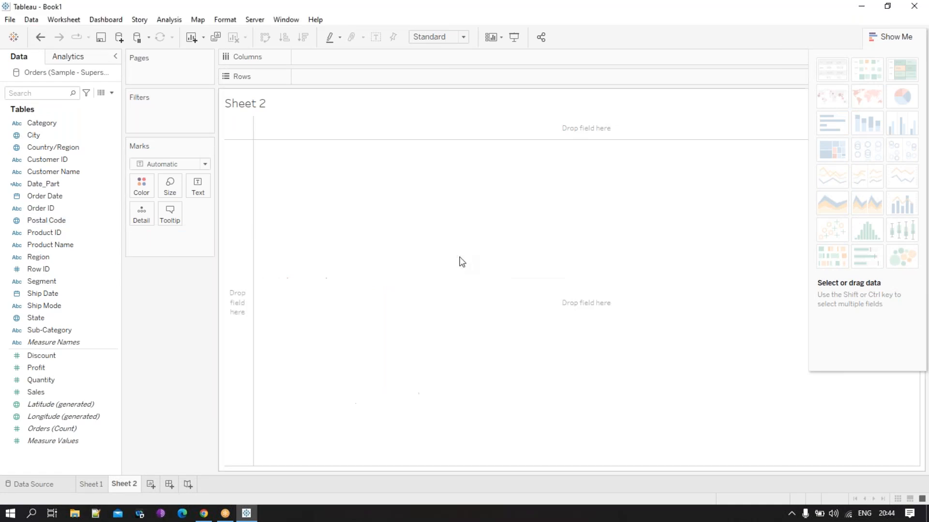
click(65, 198)
drag(58, 201, 333, 76)
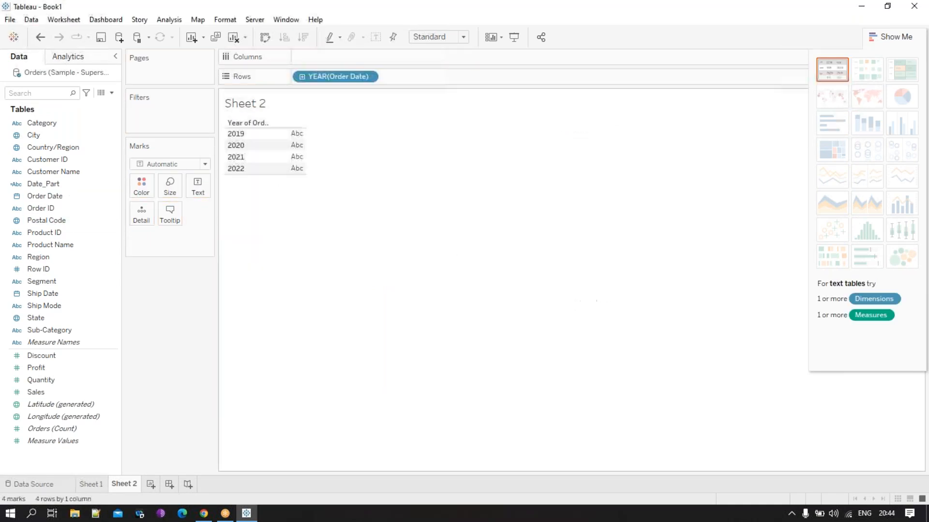
- Set Order Date in the rows to the custom Month / Day / Year detail and add Sales as the table values
click(370, 78)
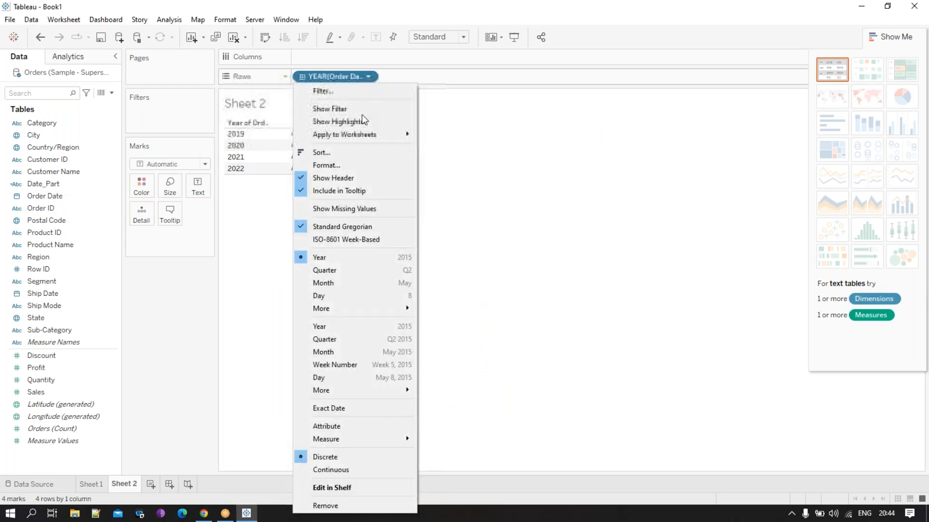
mouse_move(367, 308)
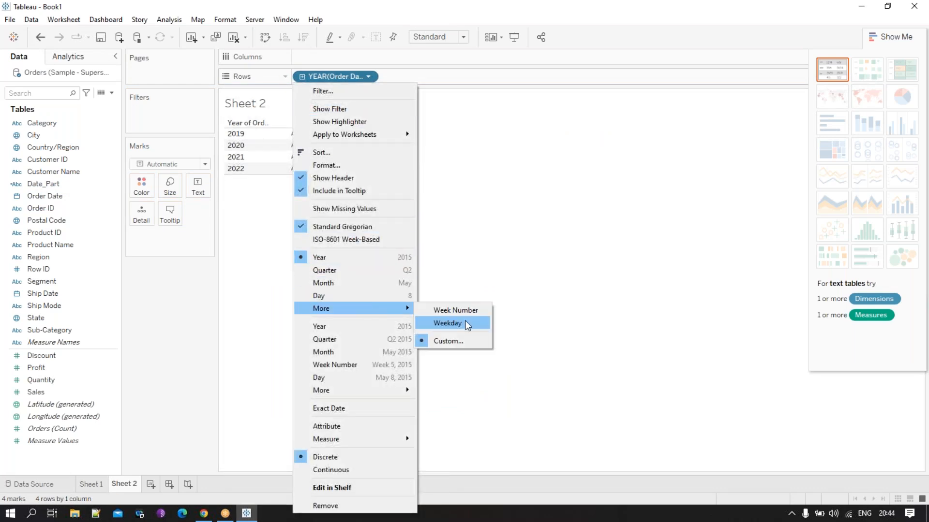
click(458, 344)
click(472, 240)
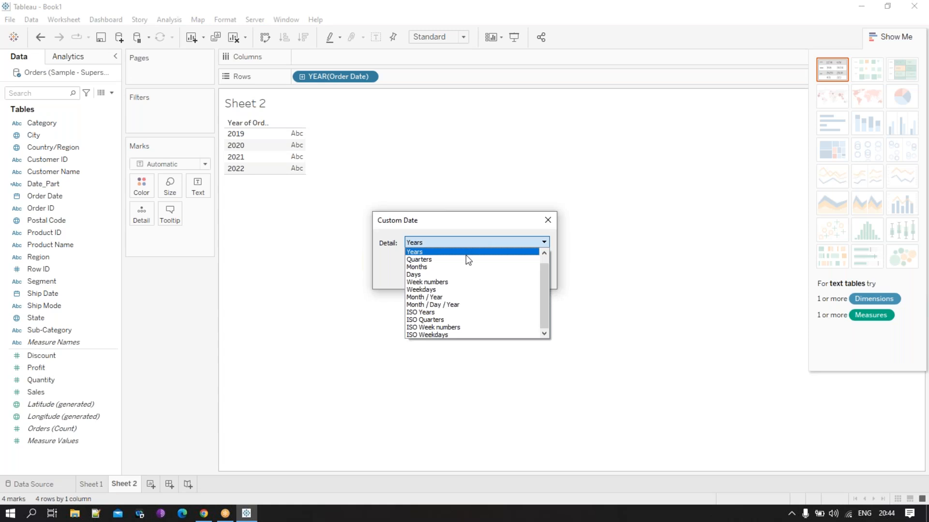
click(452, 305)
click(473, 275)
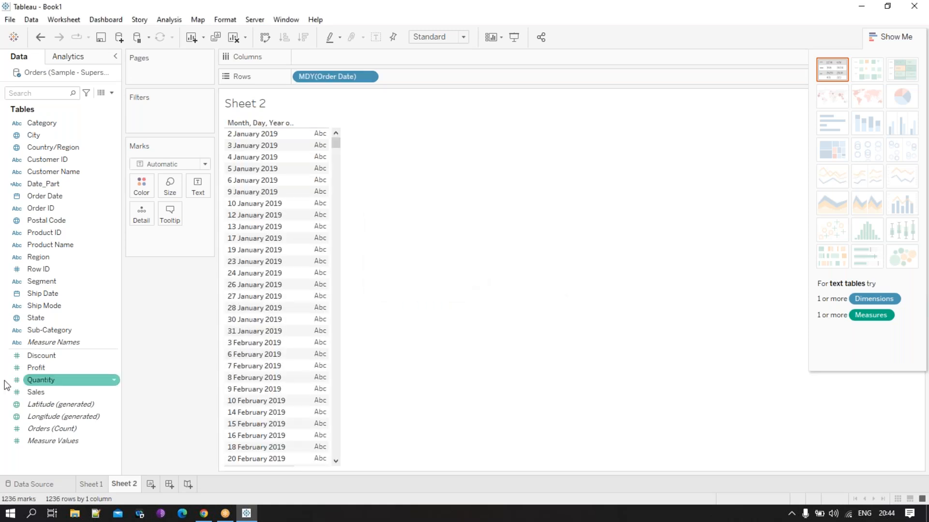
drag(37, 392, 317, 278)
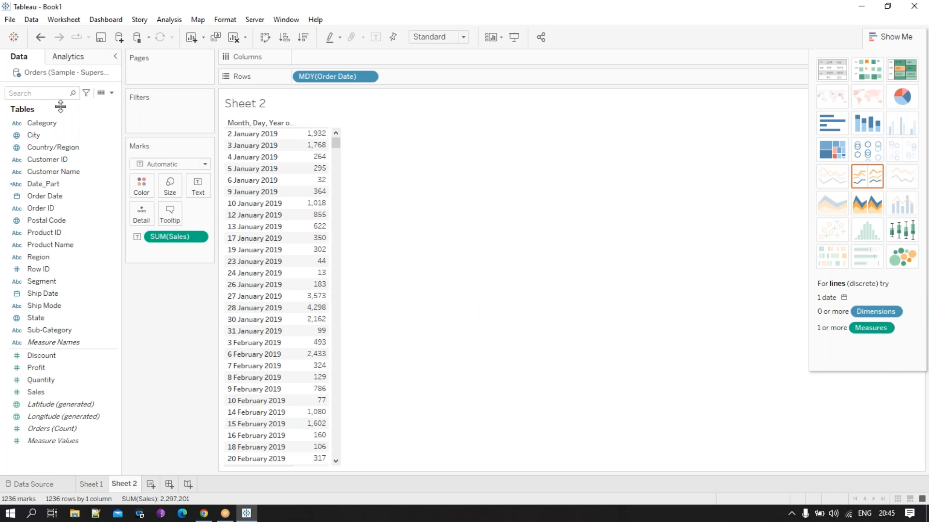
- Copy the DATENAME weekday formula from the Date_Part calculation, close its editor and switch to Sheet 1
right_click(71, 187)
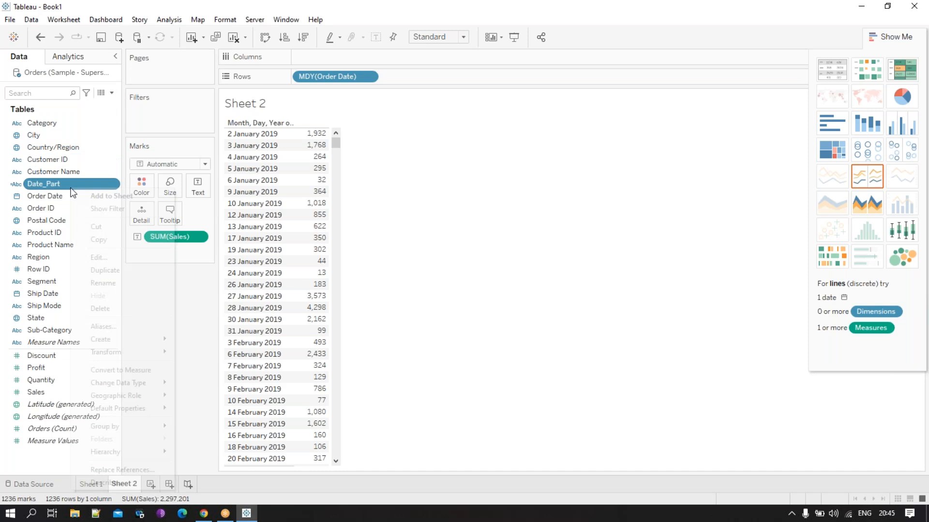
click(103, 254)
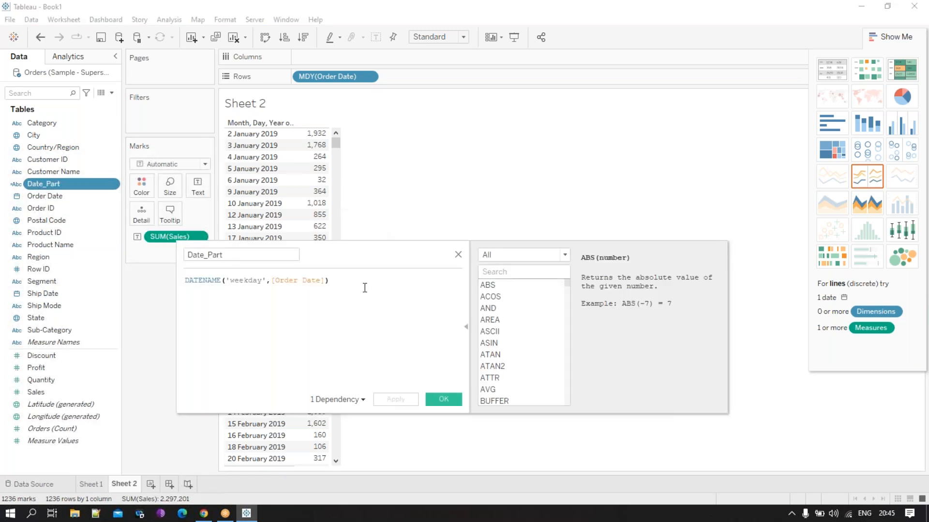
drag(364, 289, 176, 271)
key(ctrl+c)
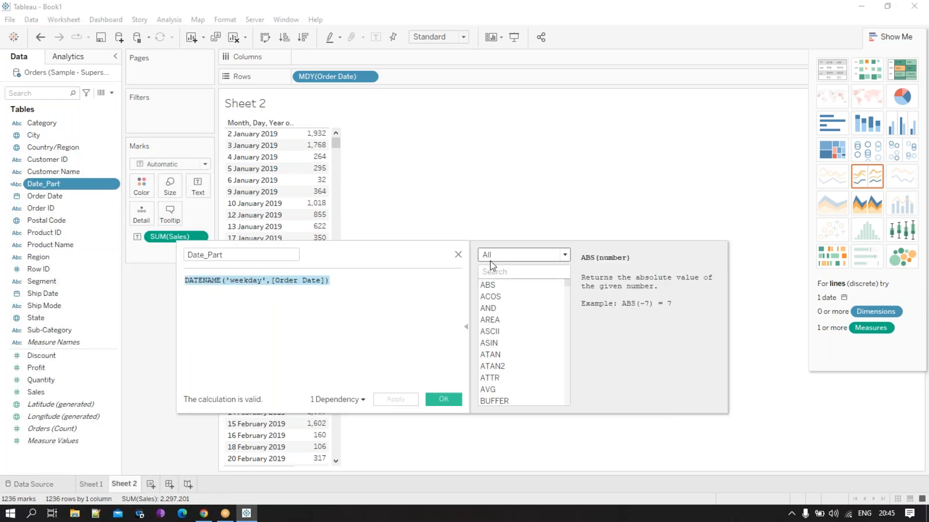
click(457, 254)
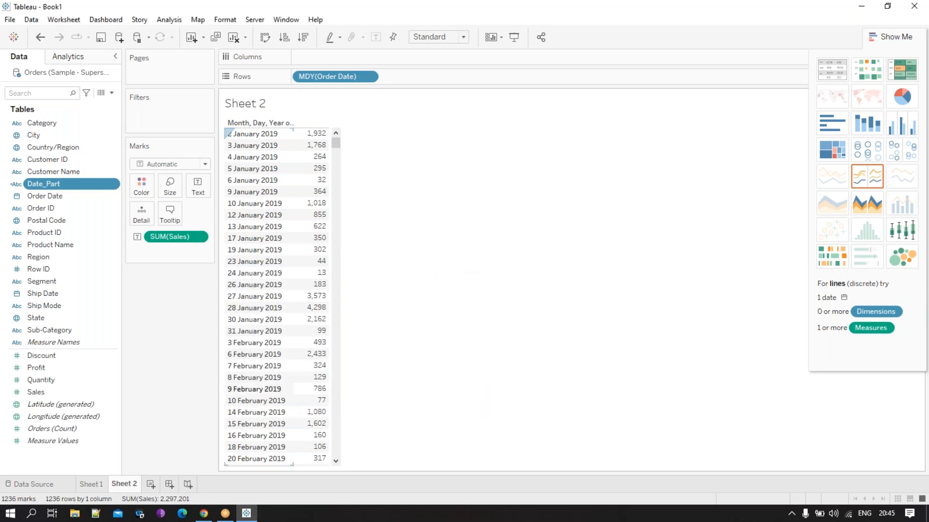
click(91, 484)
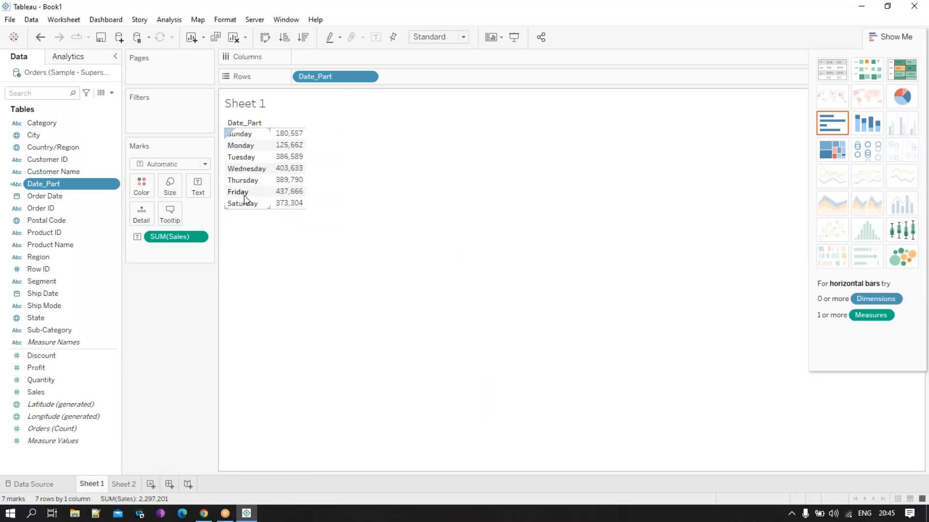
- Create a calculated field named Sunday Condition and paste the copied DATENAME('weekday',[Order Date]) formula into it
click(112, 92)
click(94, 105)
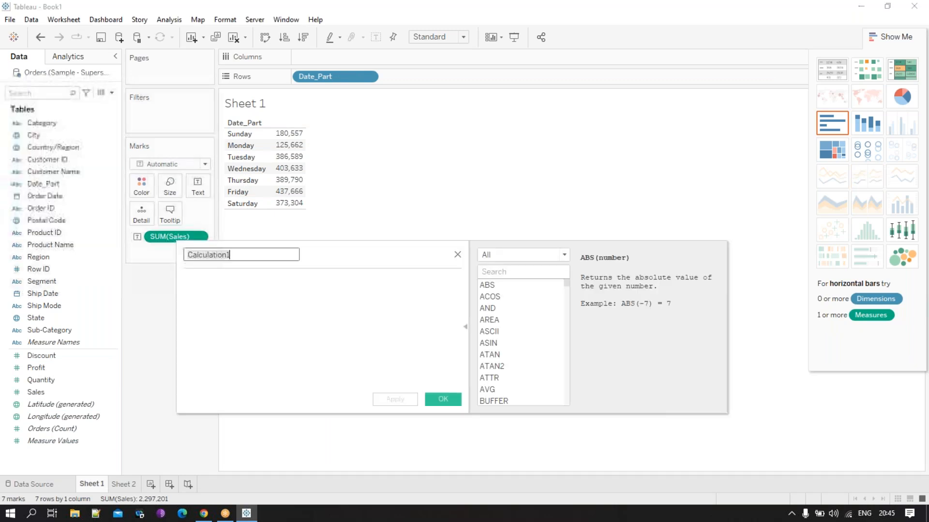
key(BackSpace)
text(Sunday Con)
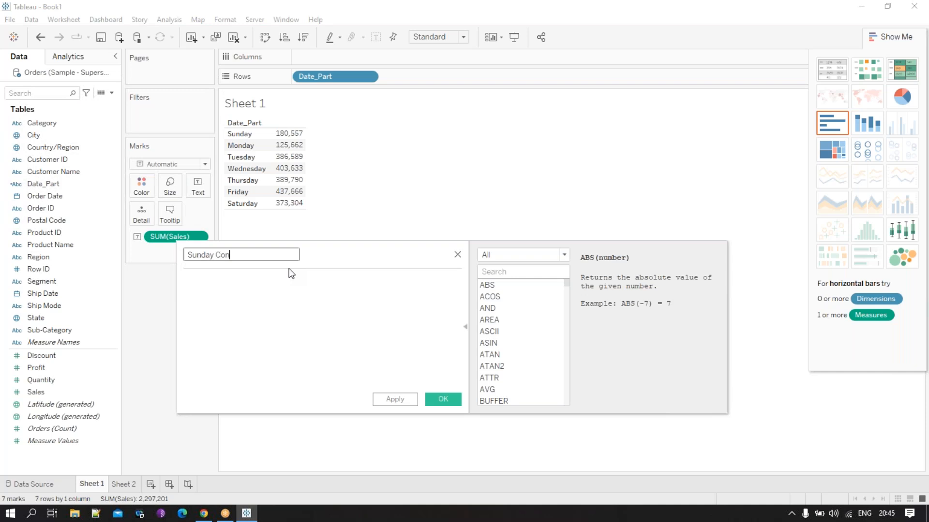
text(ditiobn)
click(252, 308)
key(ctrl+v)
click(259, 255)
key(BackSpace)
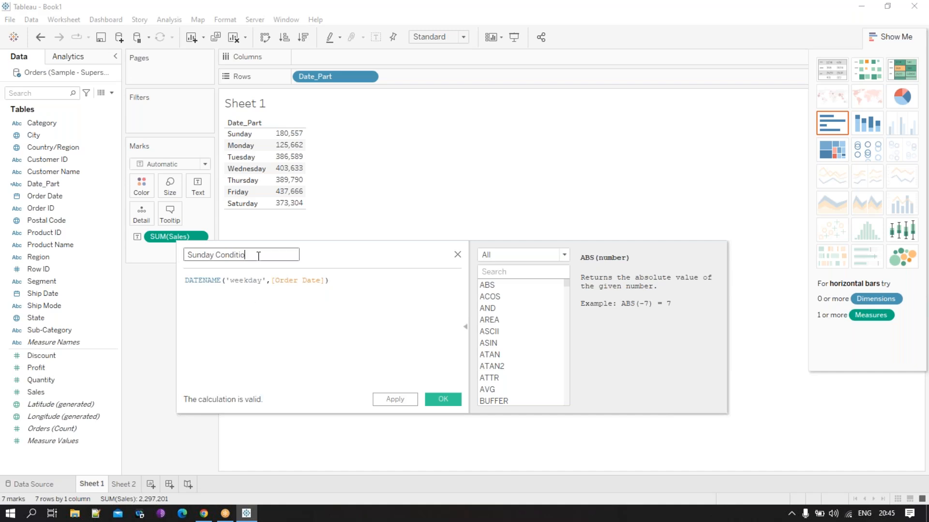
- Complete the Sunday Condition formula as DATENAME('weekday',[Order Date])="Sunday" and save the calculation
click(381, 284)
text(="")
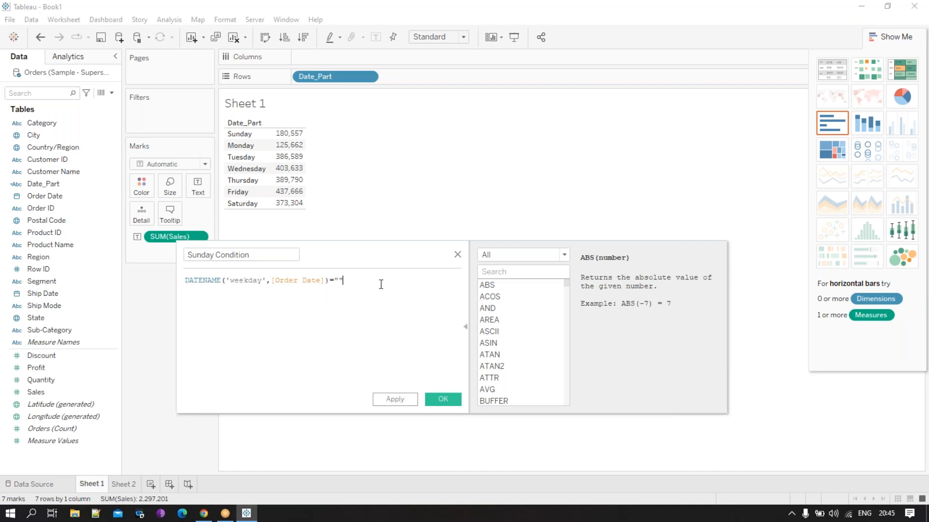
text(Sunday)
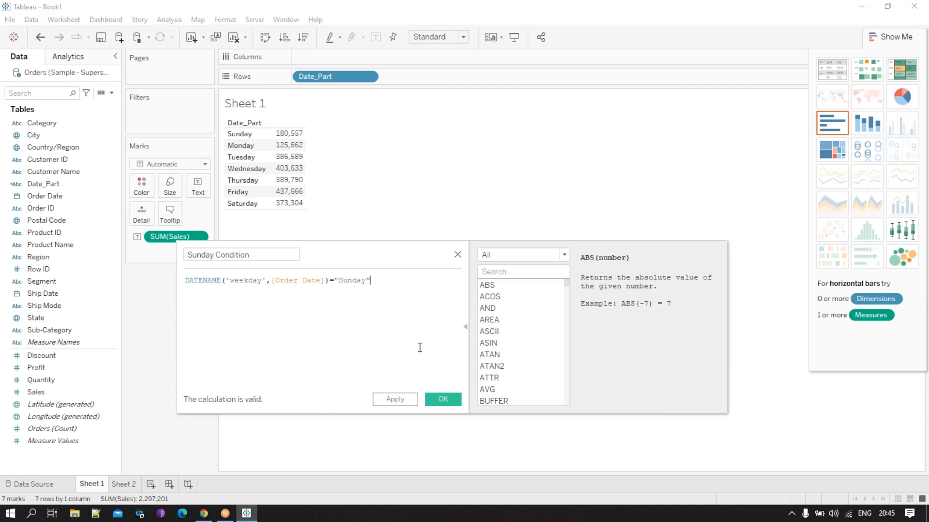
click(444, 399)
- Filter Sheet 2 by Sunday Condition, keeping only True, and look through the filtered dates
drag(87, 342, 172, 96)
click(125, 485)
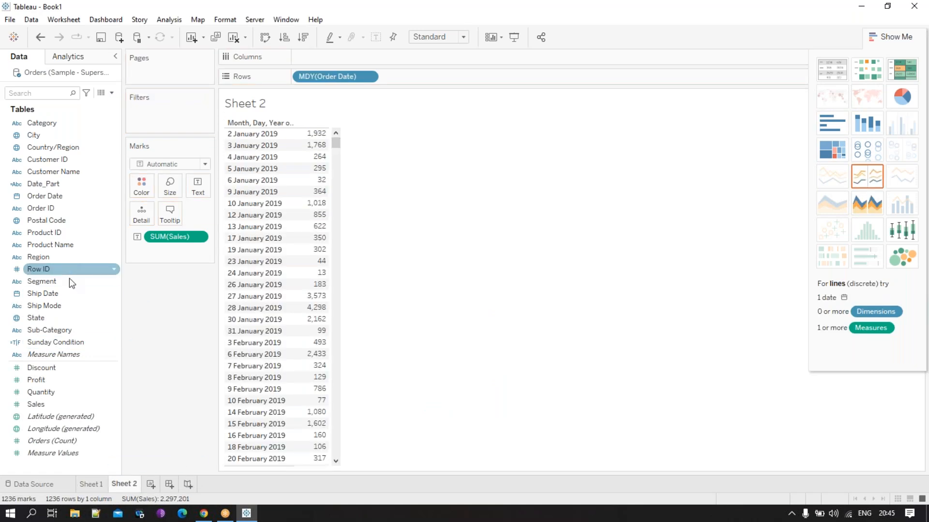
drag(67, 348, 176, 122)
click(355, 182)
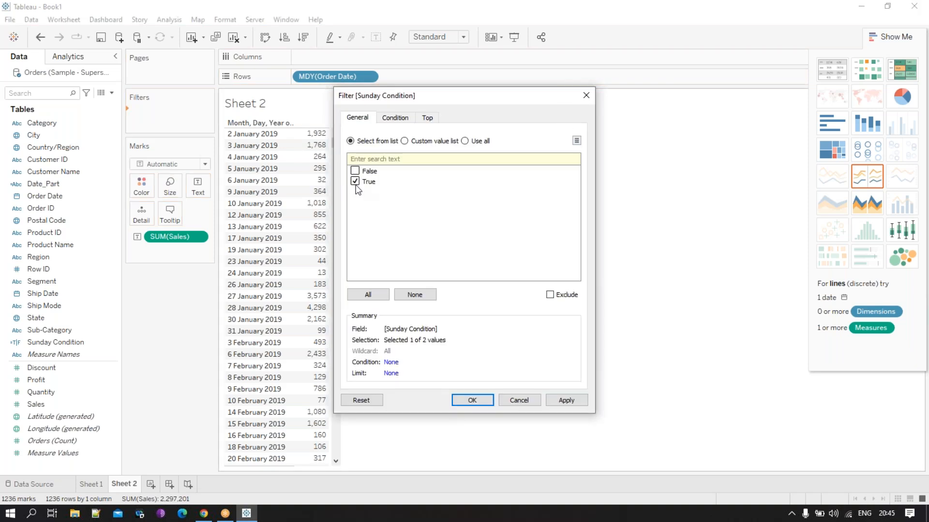
click(470, 401)
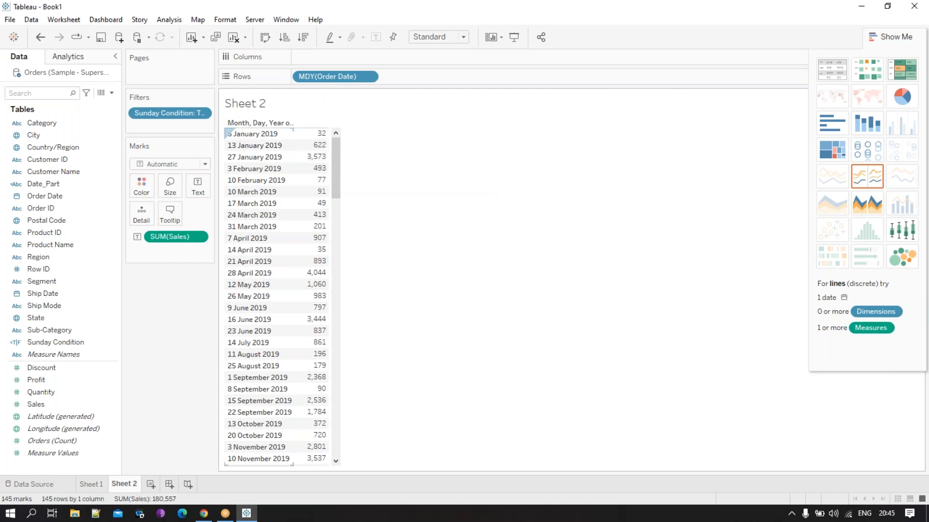
drag(336, 169, 369, 104)
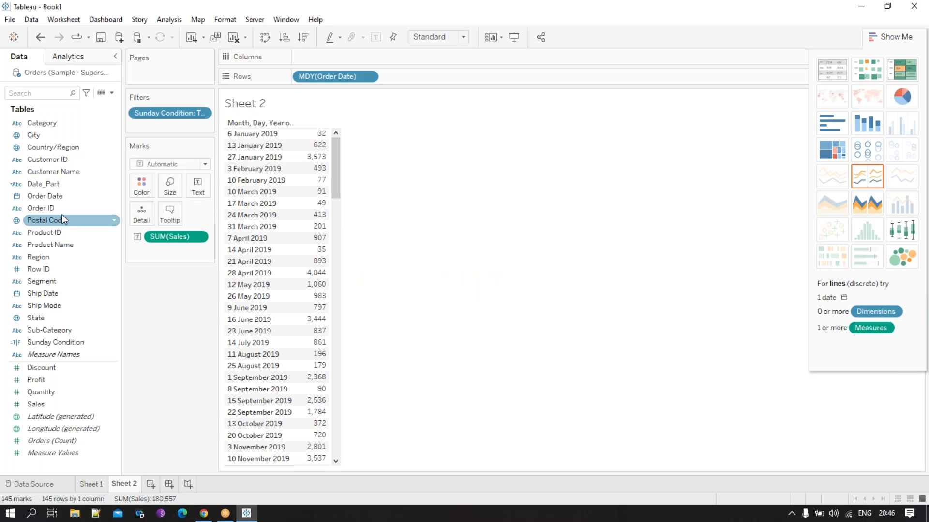
- Reopen the Sunday Condition calculation and append "or" with a second copy of the weekday comparison on a new line
click(67, 318)
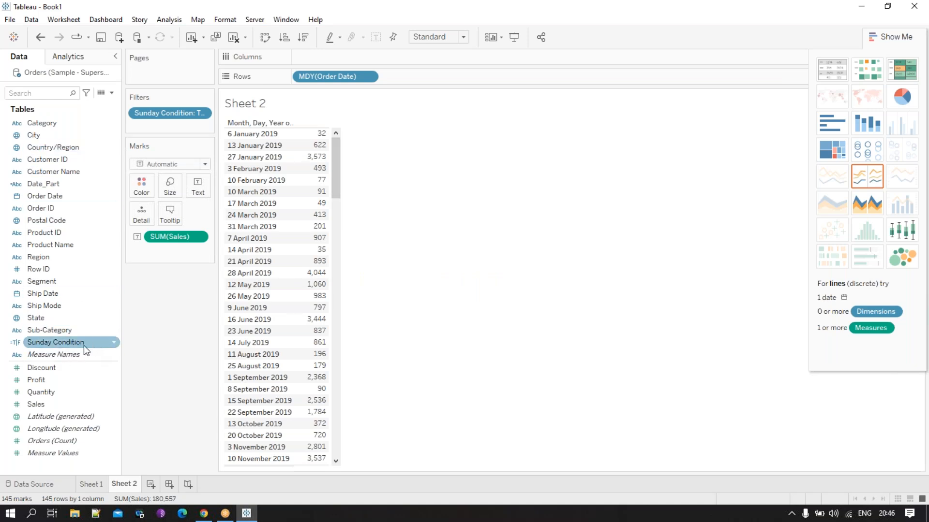
right_click(83, 345)
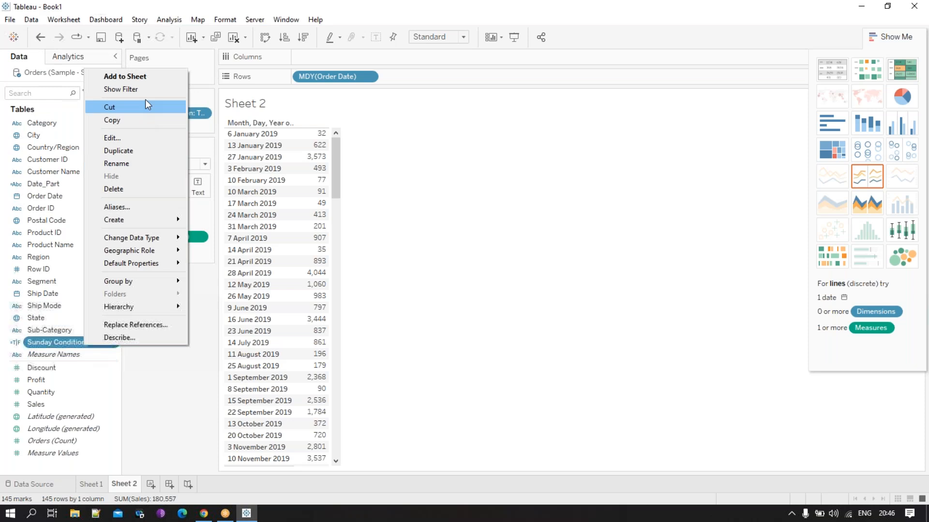
click(124, 135)
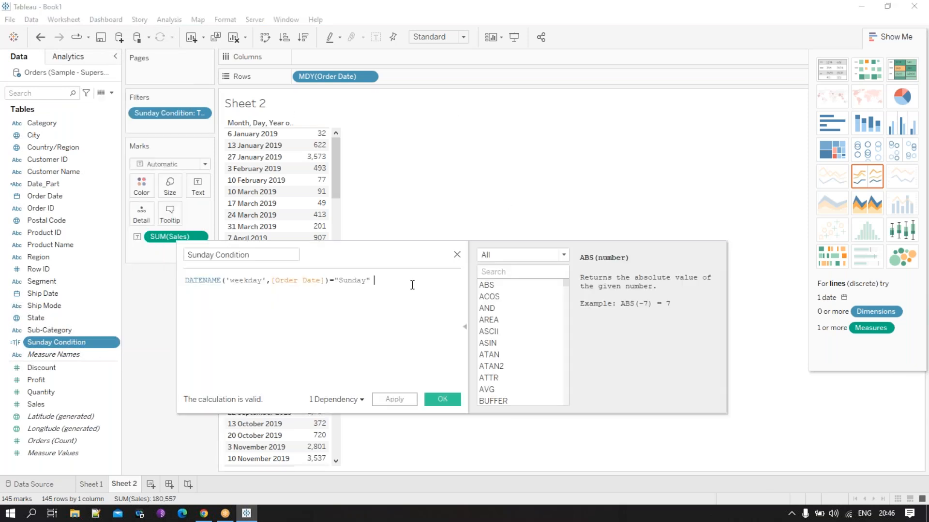
text(or)
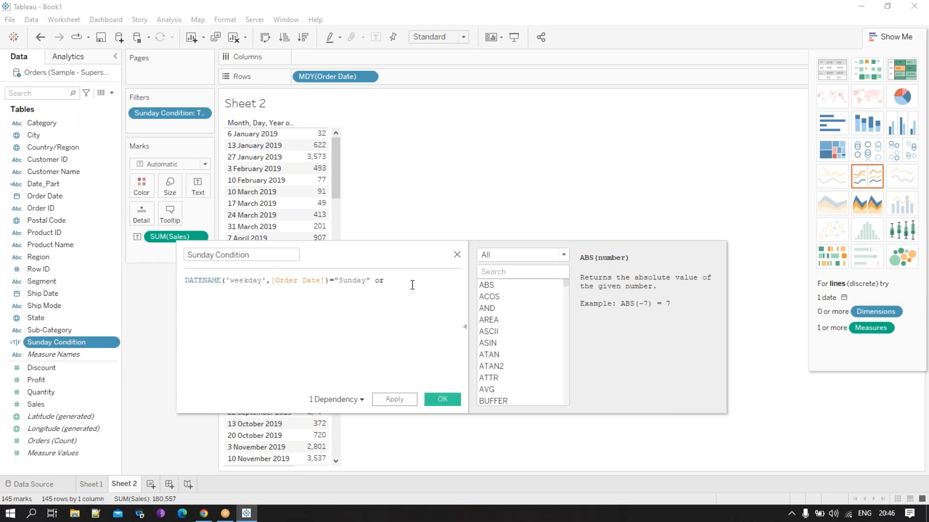
drag(376, 281, 174, 279)
key(ctrl+c)
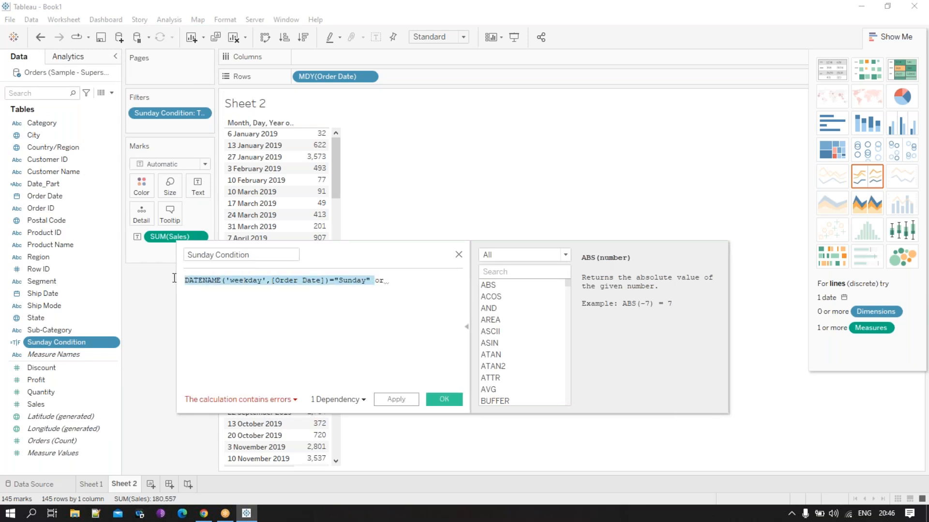
click(424, 276)
key(ctrl+v)
click(273, 281)
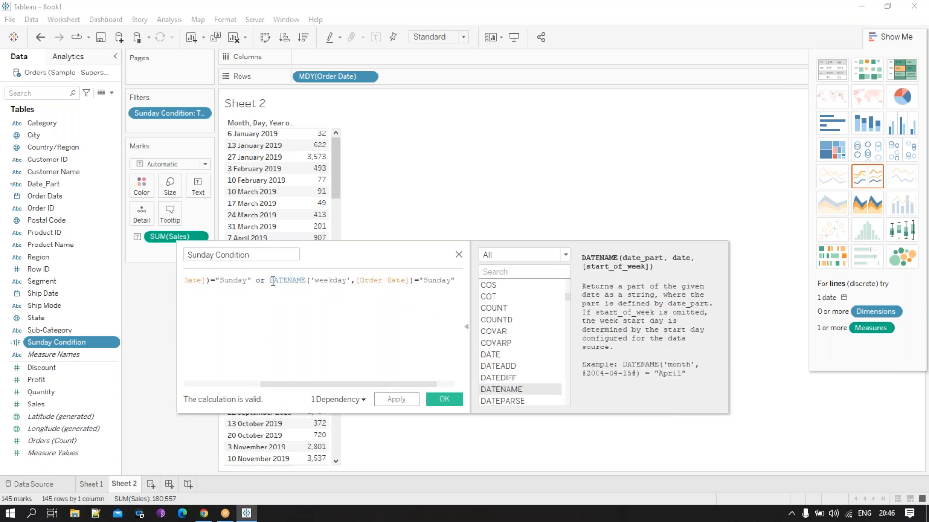
key(Return)
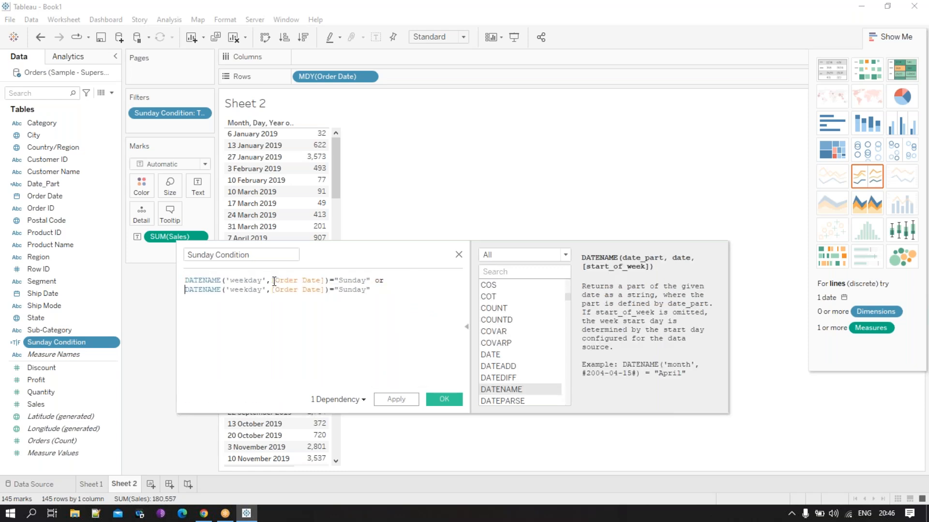
- Change the weekday in the second comparison to "Monday", apply the formula and save the Sunday Condition calculation
click(371, 289)
key(BackSpace)
key(BackSpace)
key(BackSpace)
key(BackSpace)
key(BackSpace)
key(BackSpace)
text(Mondy)
key(BackSpace)
text(ay)
key(End)
click(398, 399)
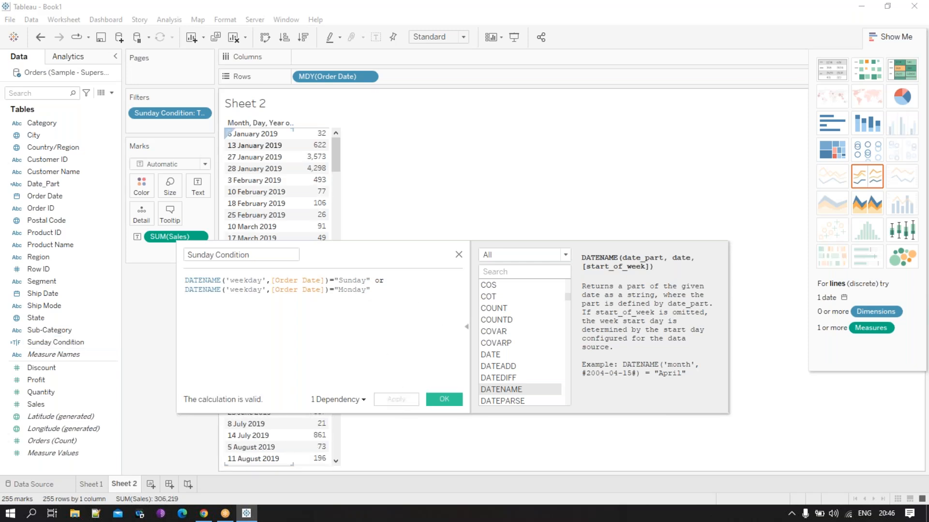
click(459, 401)
mouse_move(305, 149)
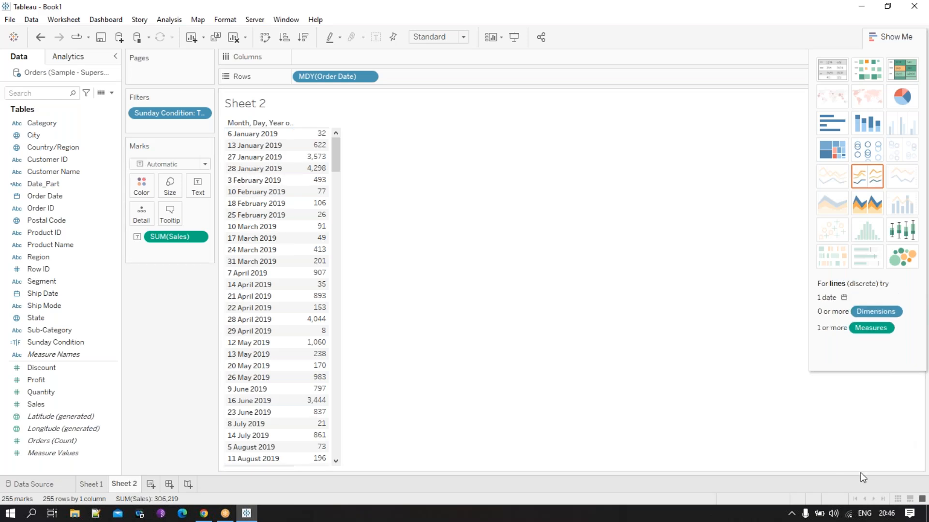
- Add a relative date filter on Order Date to Sheet 2, limited to this month
click(53, 172)
drag(53, 196, 146, 122)
double_click(416, 165)
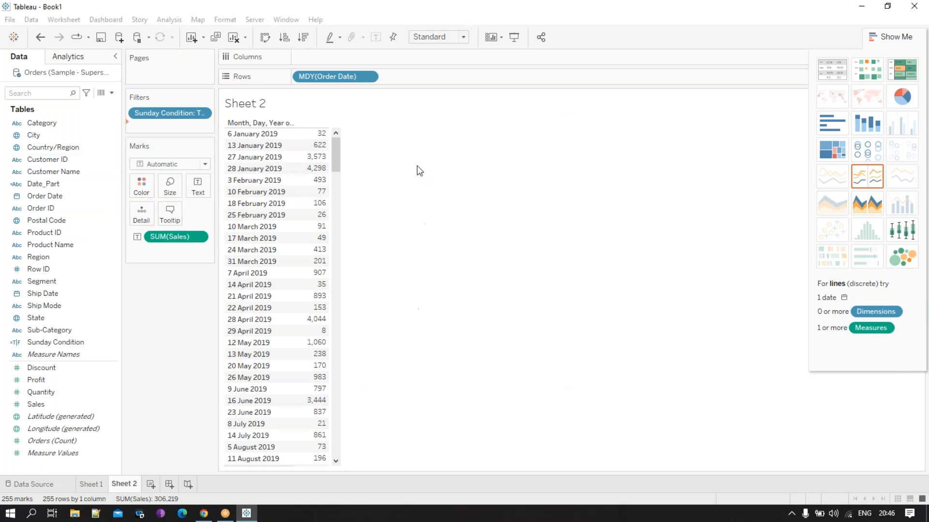
click(461, 252)
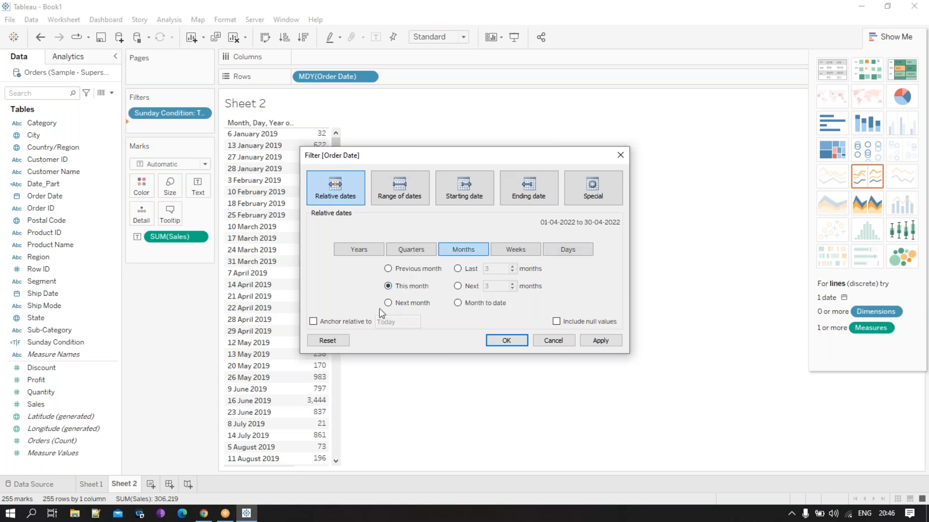
click(515, 343)
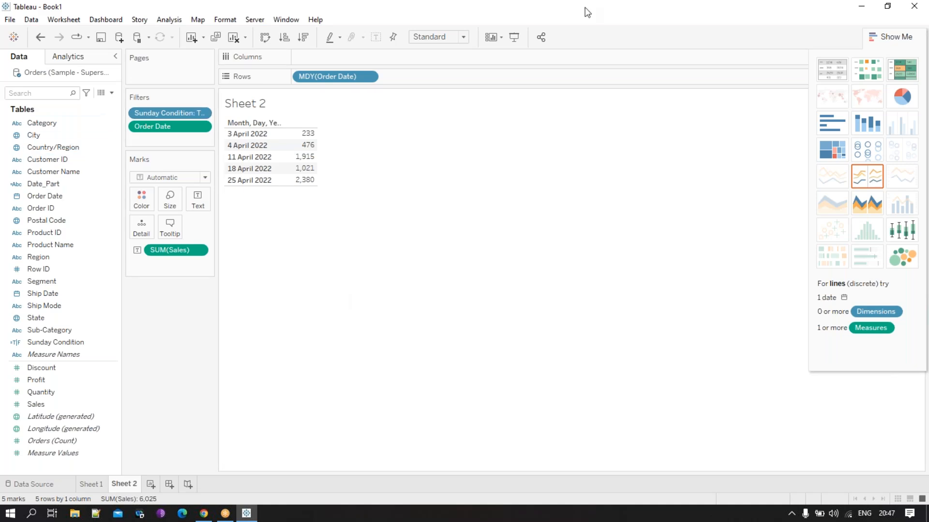
click(694, 20)
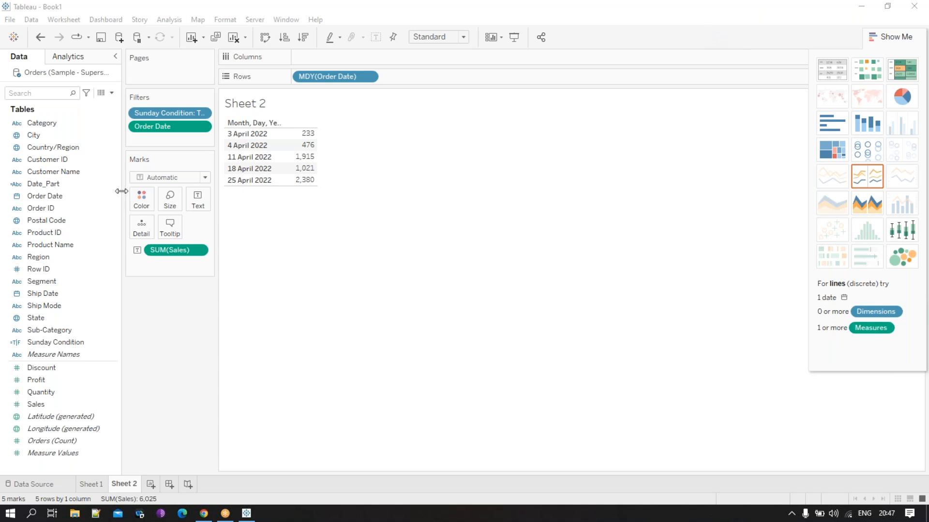
- Remove both filters and Order Date from Sheet 2 and add a new worksheet
drag(165, 128, 83, 132)
drag(156, 112, 95, 121)
drag(329, 77, 165, 9)
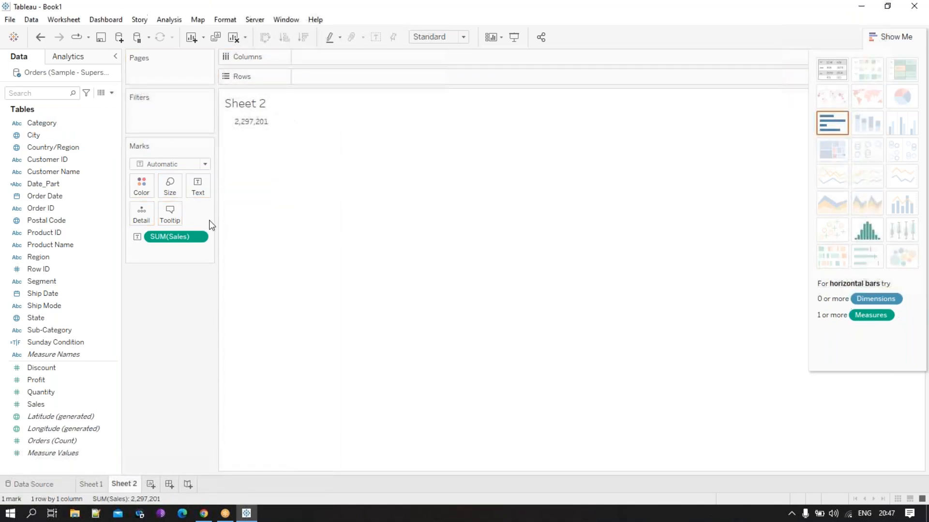
click(150, 485)
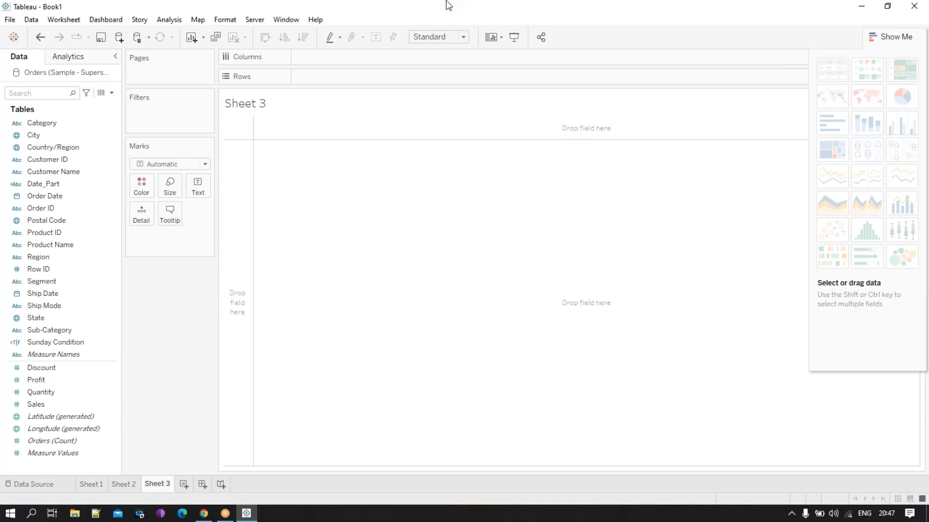
click(114, 93)
click(172, 292)
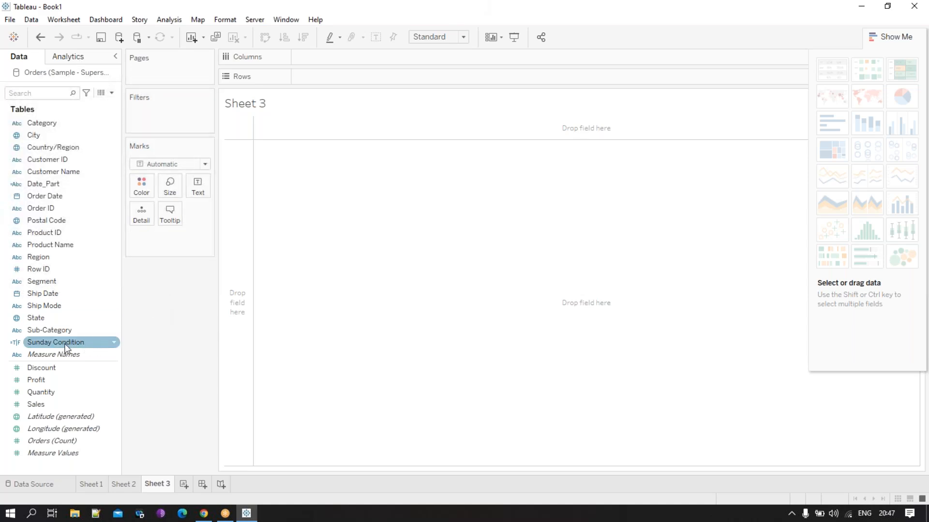
- List Sub-Category as rows on Sheet 3 and start a new calculated field named "CY Sales"
drag(63, 331, 247, 251)
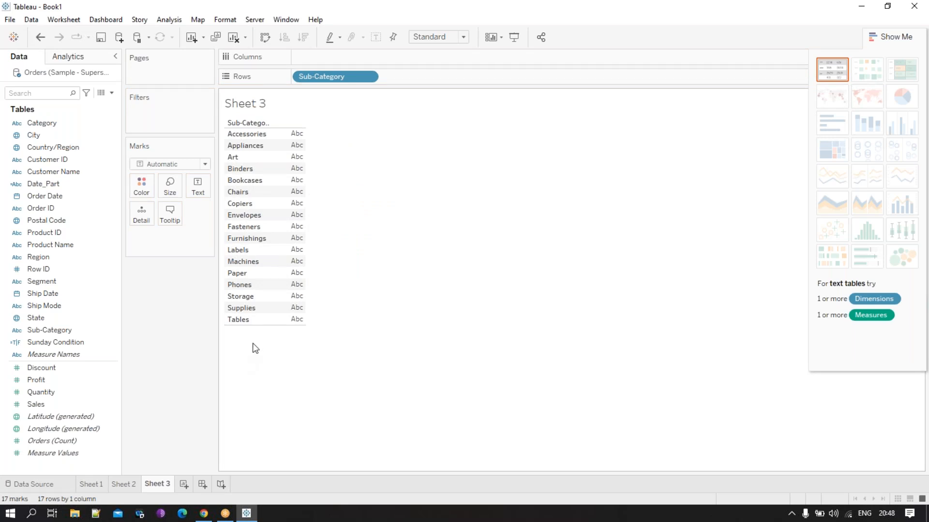
click(111, 93)
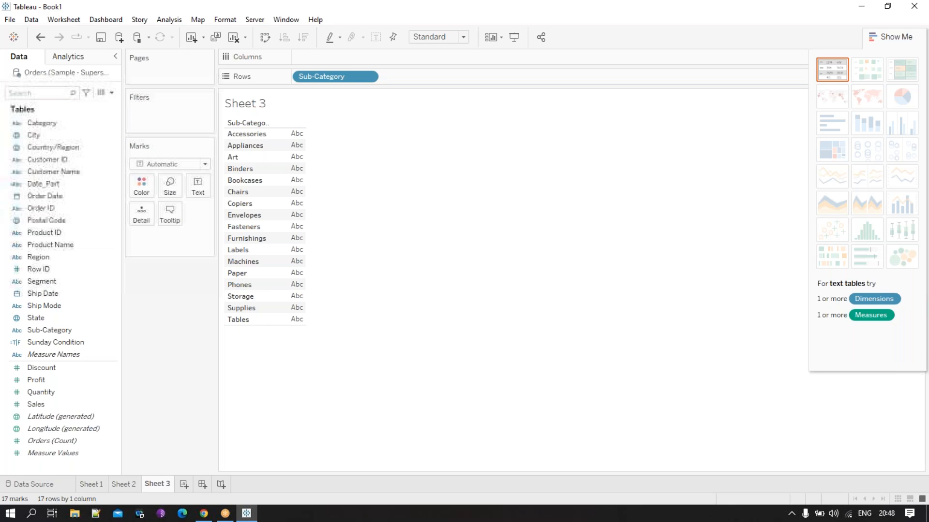
click(107, 107)
text(CY Sales)
click(339, 296)
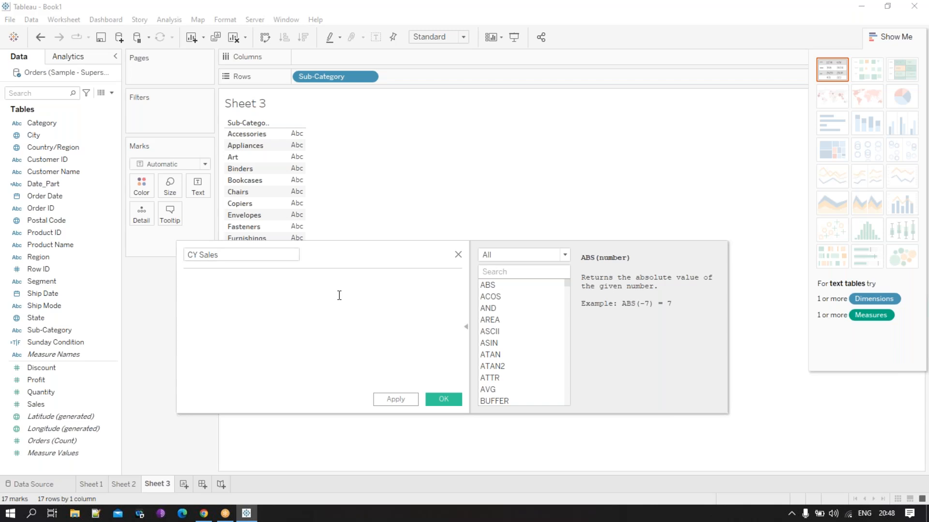
- Enter DATEPART('year',[Order Date]) as the formula of the CY Sales calculation
text(da)
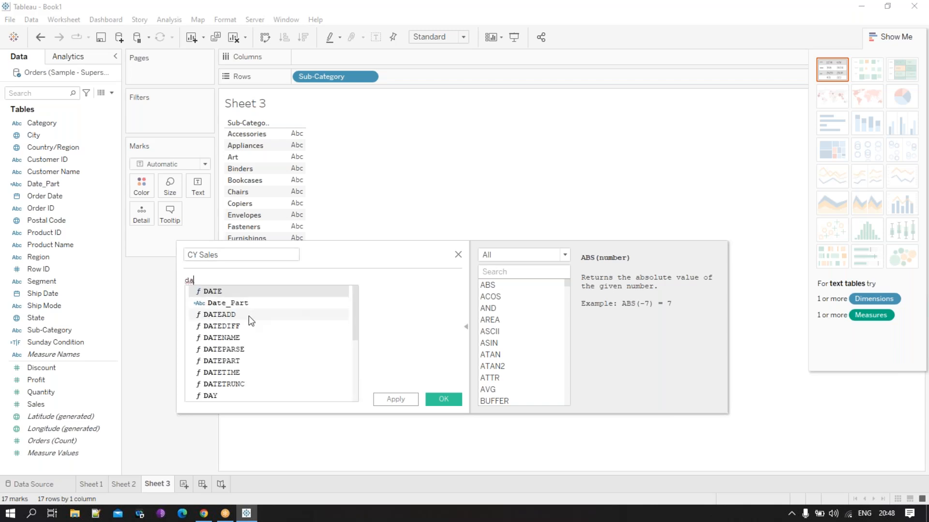
double_click(234, 361)
text(')
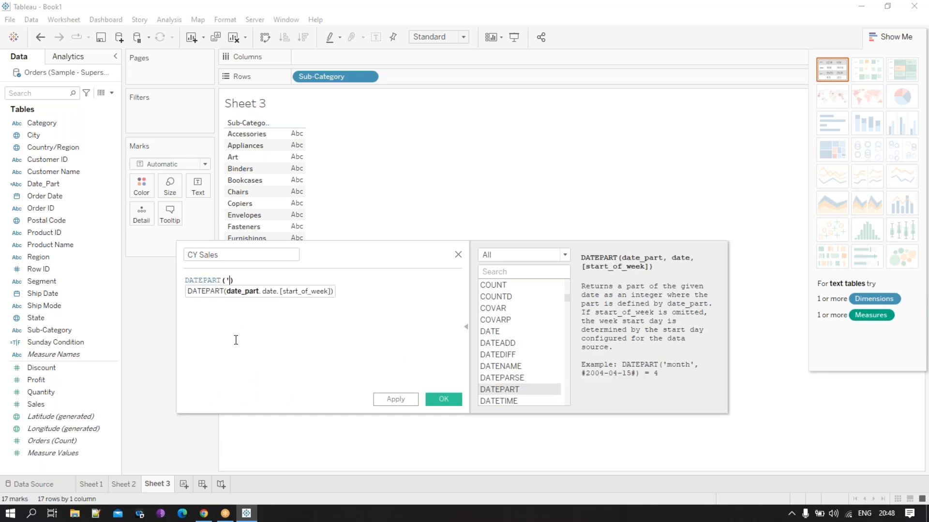
text(year)
text(',)
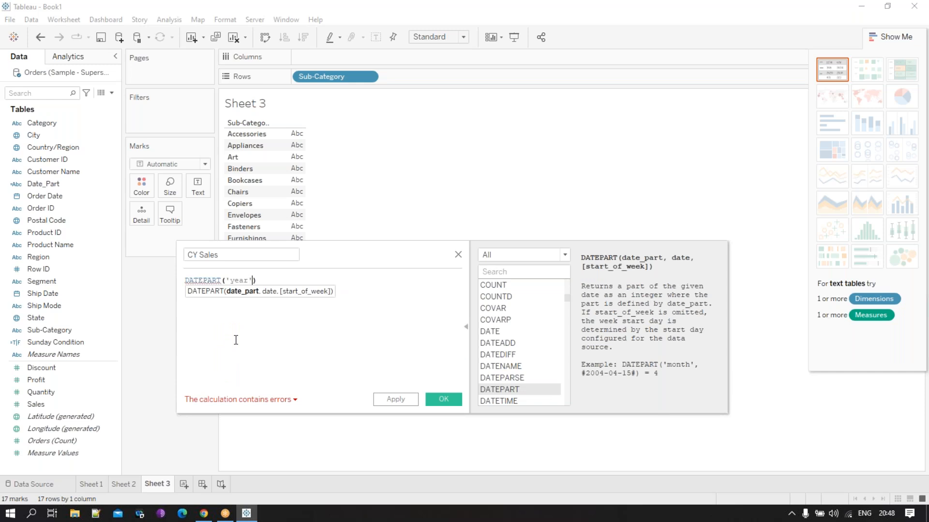
text(or)
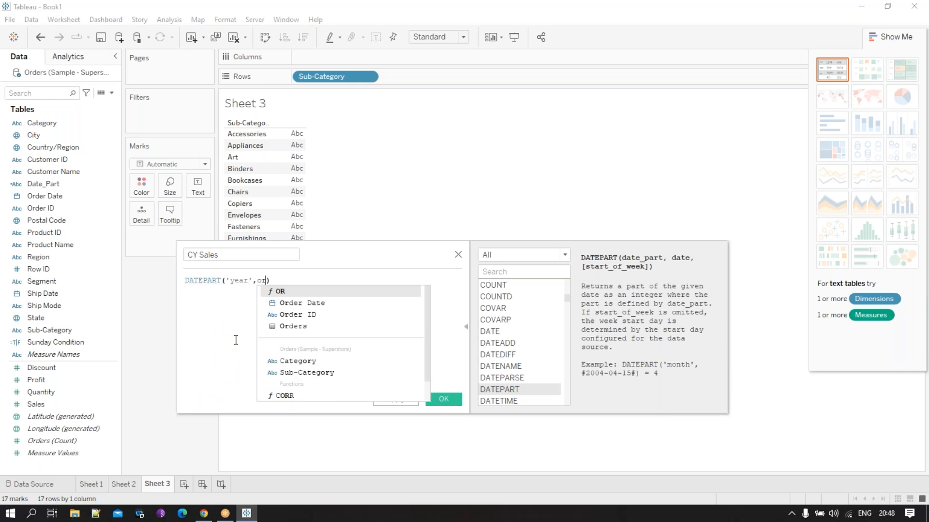
key(Return)
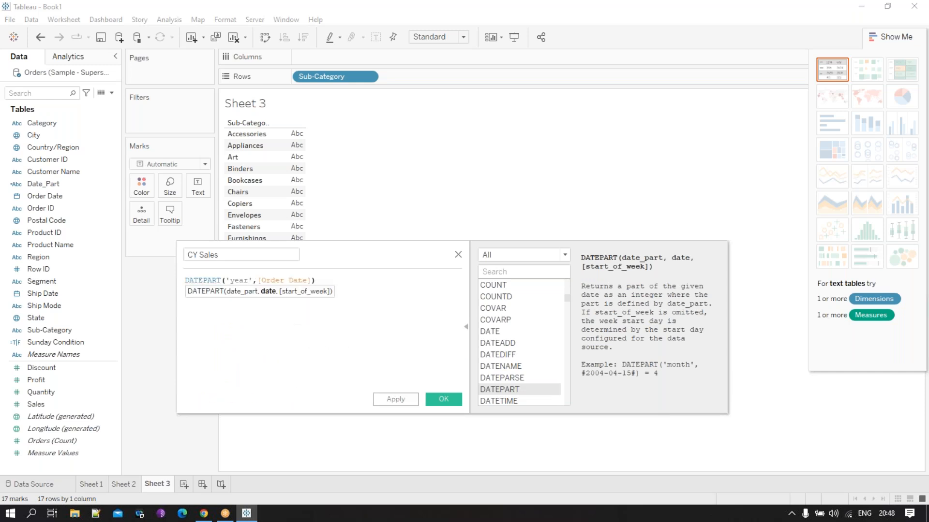
- Complete the formula as if DATEPART('year',[Order Date])=2022 then [Sales] END, save it and show CY Sales as values beside each Sub-Category
click(186, 282)
text(if)
click(369, 285)
text(=)
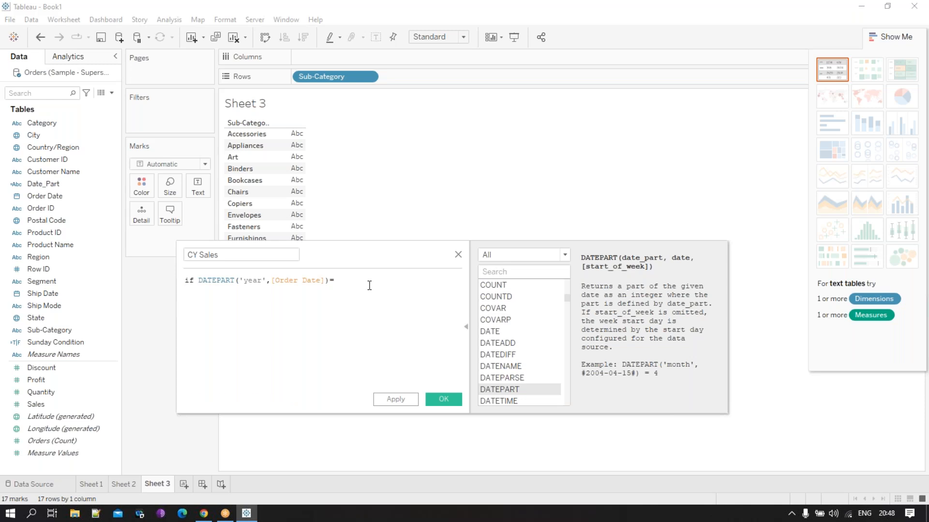
text(2022 then sa)
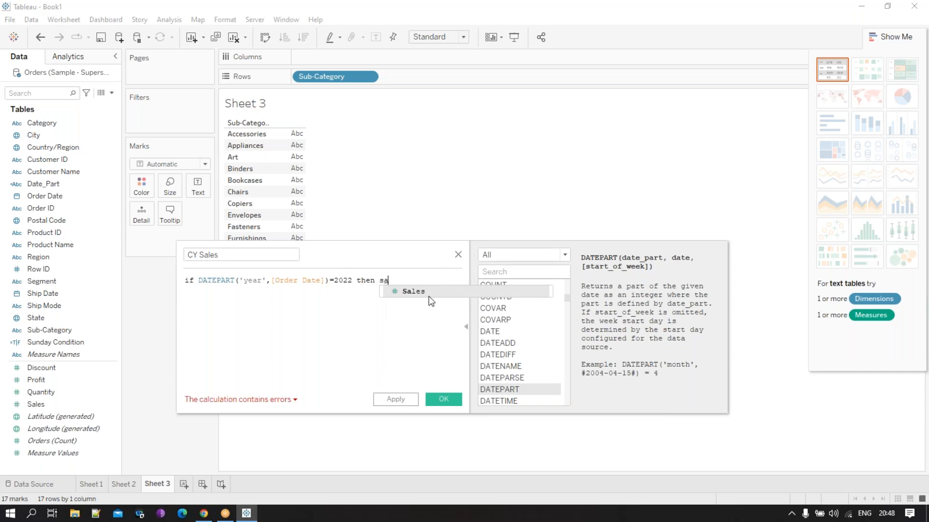
click(428, 293)
key(Return)
text(END)
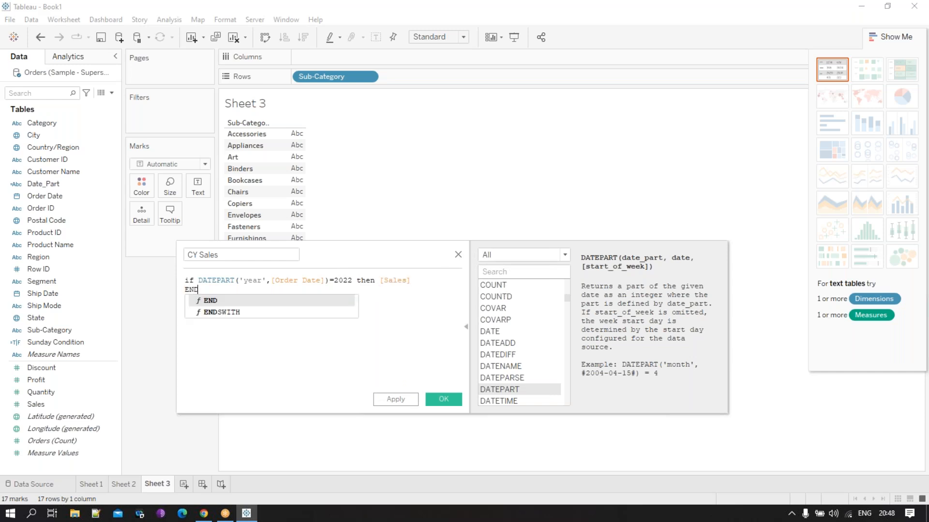
click(442, 399)
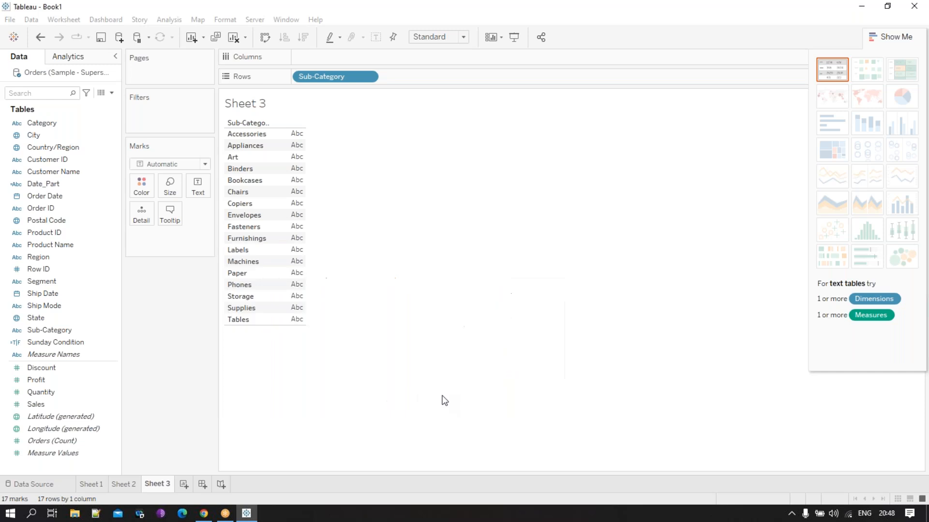
drag(40, 367, 304, 229)
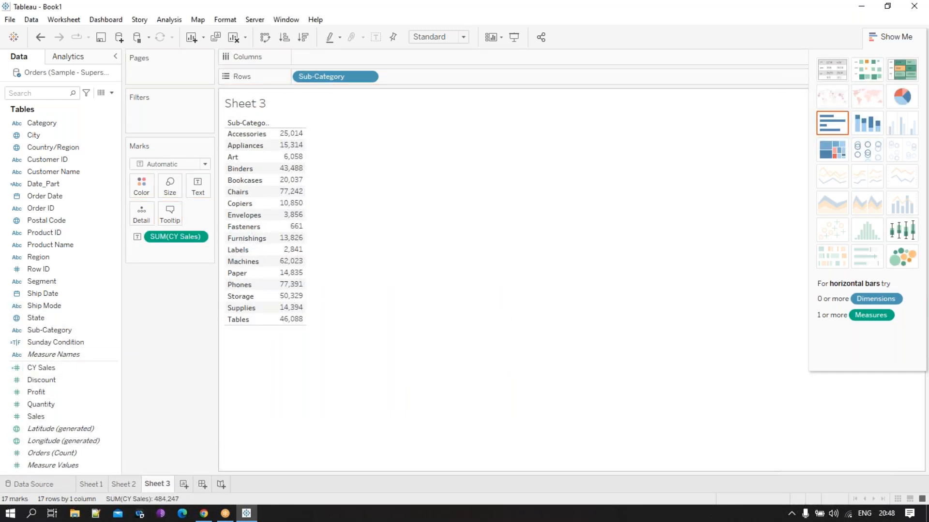
- Reopen the CY Sales calculation, replace the fixed year 2022 with year(TODAY()) and save it
click(91, 367)
right_click(92, 367)
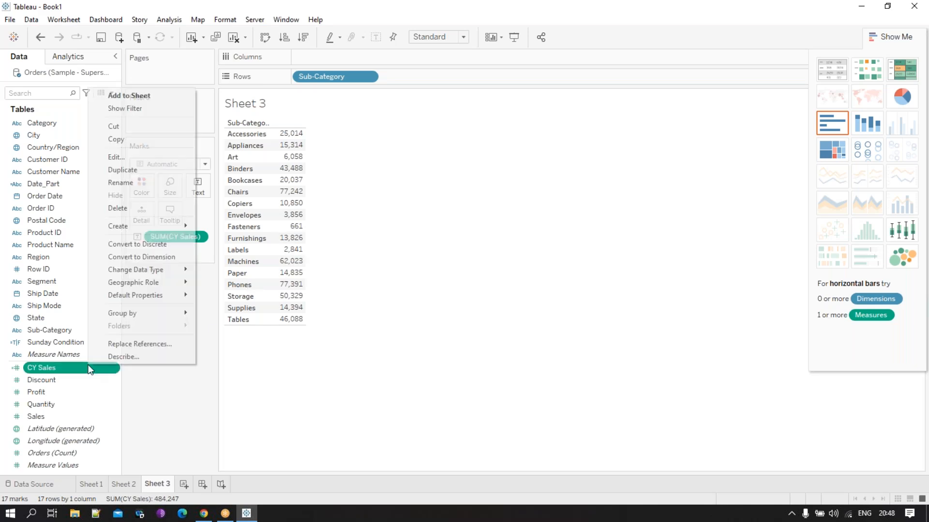
click(139, 157)
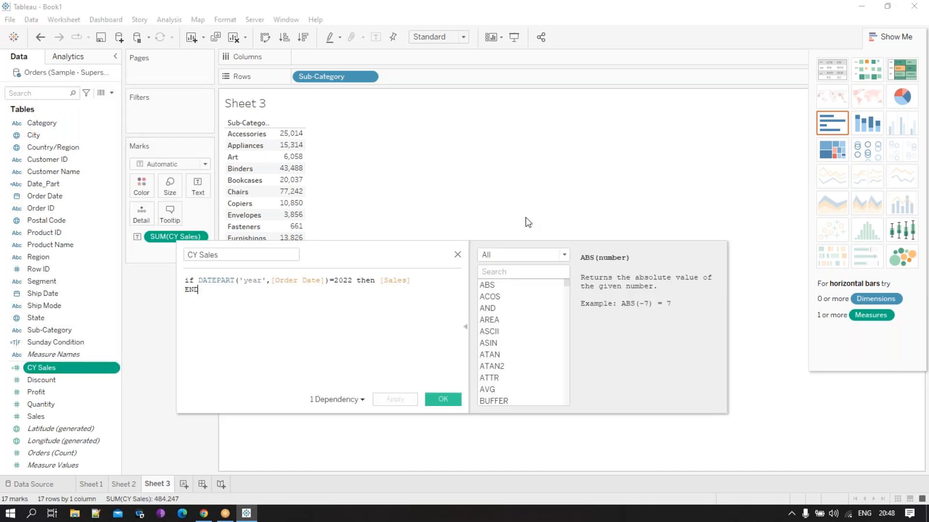
drag(389, 253, 513, 228)
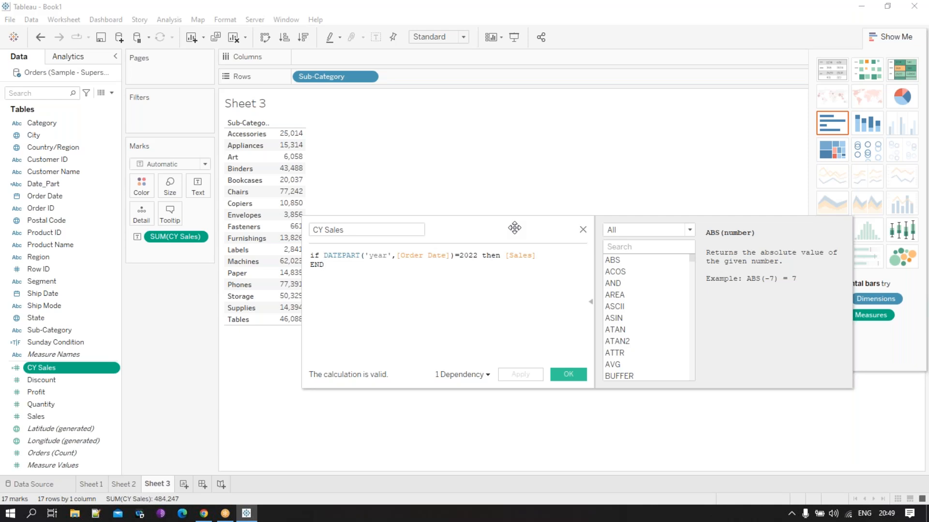
drag(478, 255, 462, 258)
text(year())
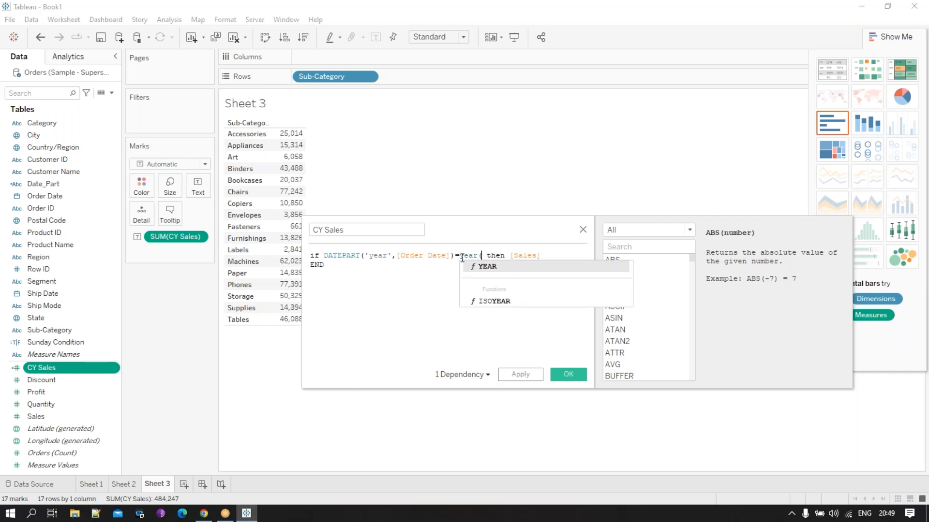
key(Left)
text(to)
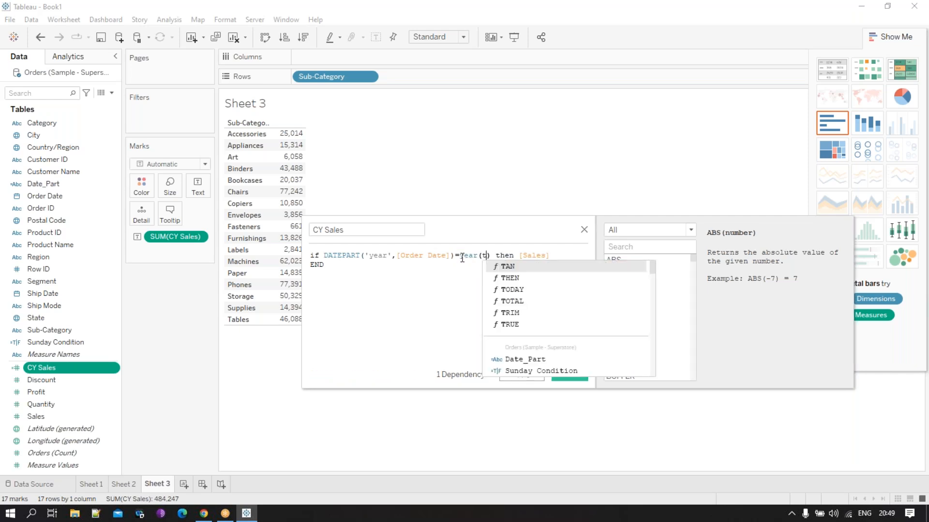
double_click(524, 265)
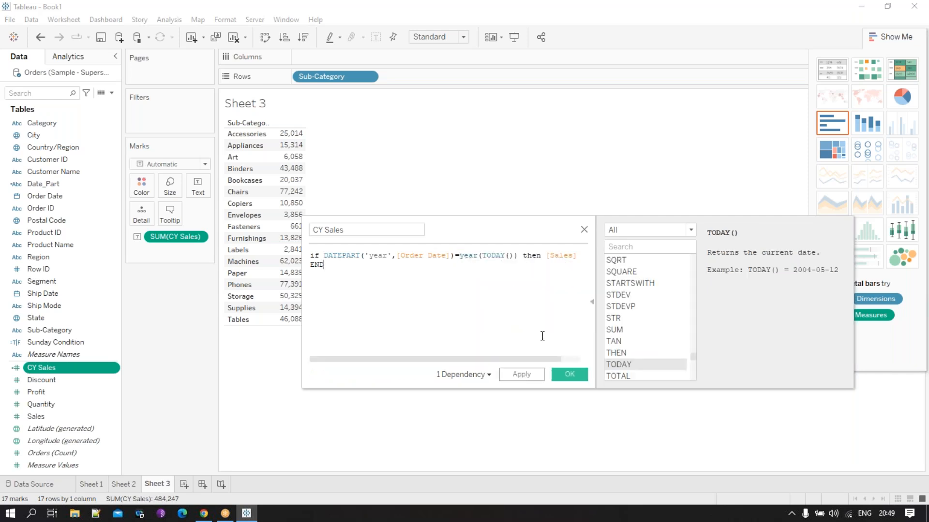
click(520, 258)
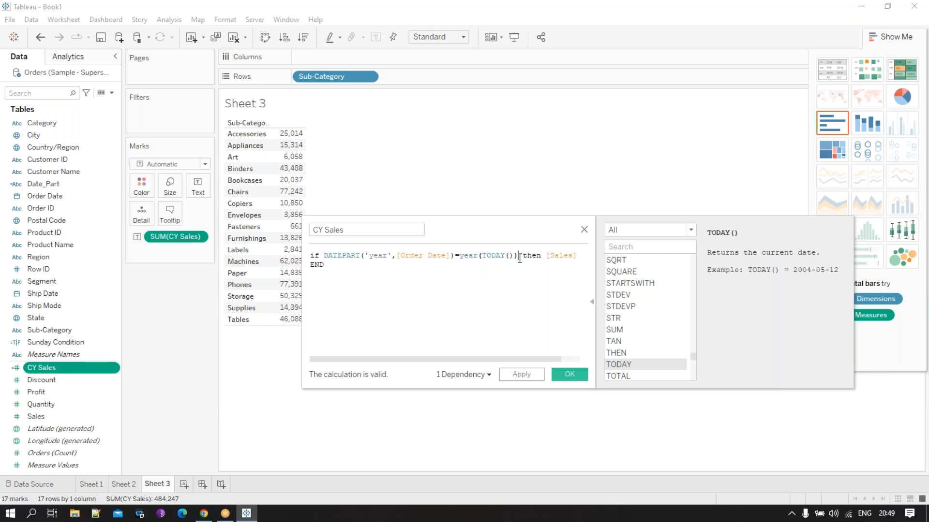
click(569, 375)
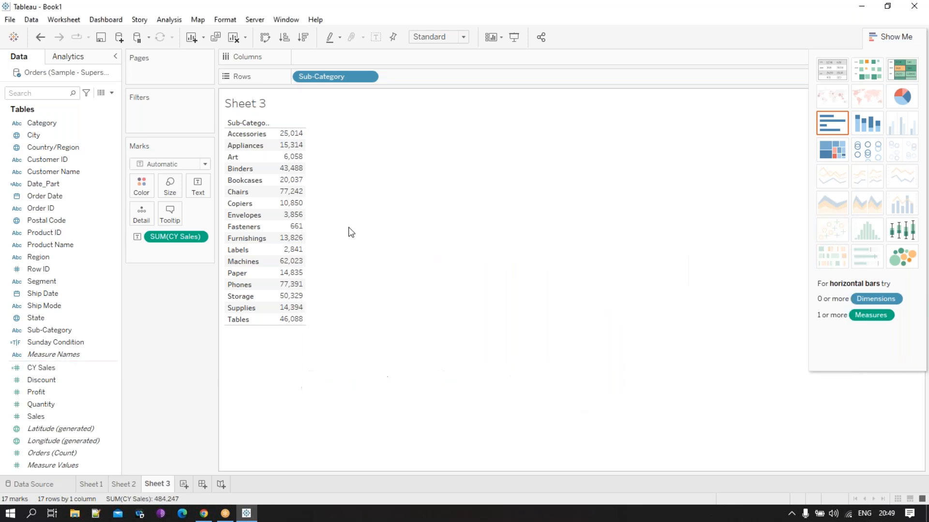
- Change DATEPART to DATENAME in the CY Sales calculation, copy the DATENAME('year',[Order Date]) expression and save the calculation
right_click(88, 368)
click(122, 164)
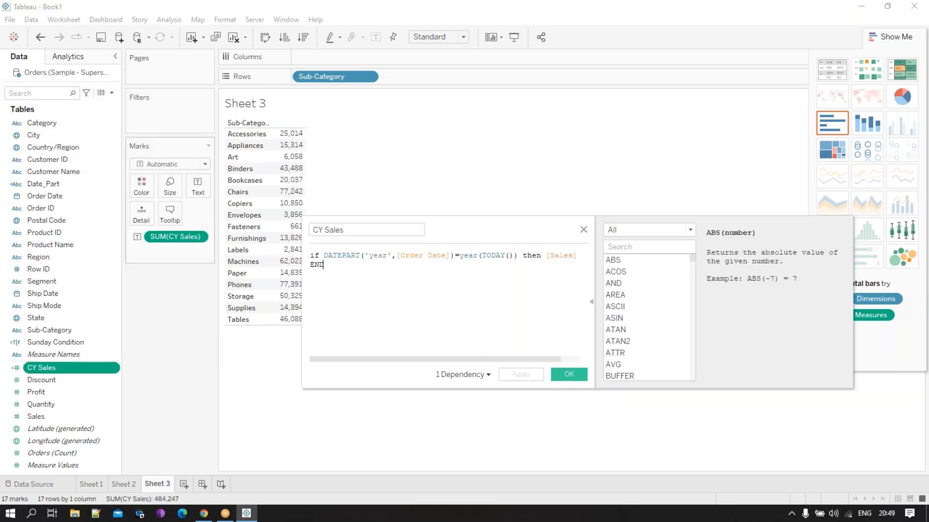
click(360, 256)
key(BackSpace)
key(BackSpace)
key(BackSpace)
key(BackSpace)
text(NAME)
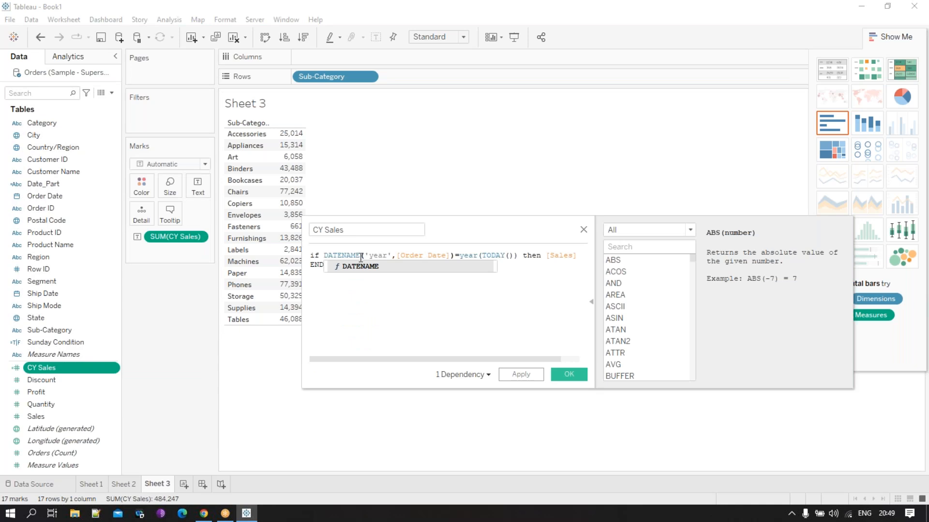
click(382, 292)
drag(479, 230, 422, 214)
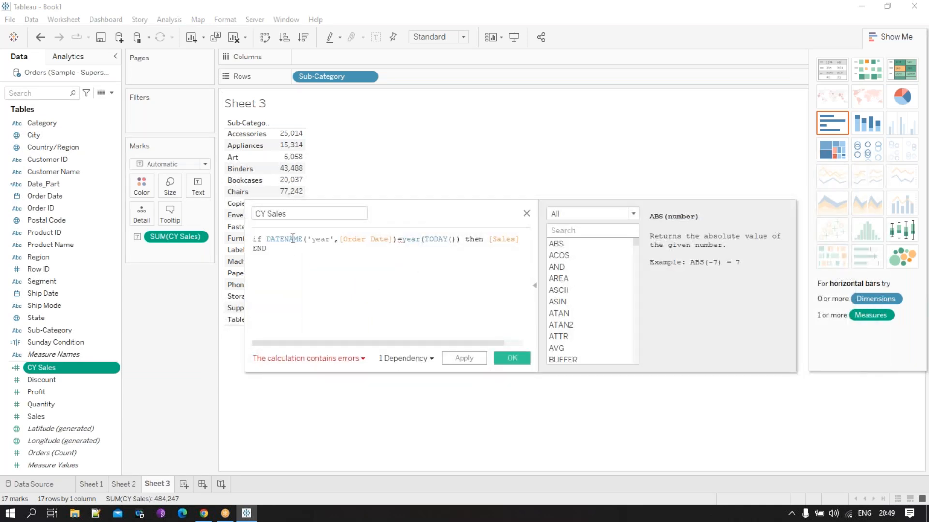
drag(397, 241, 267, 242)
key(ctrl+c)
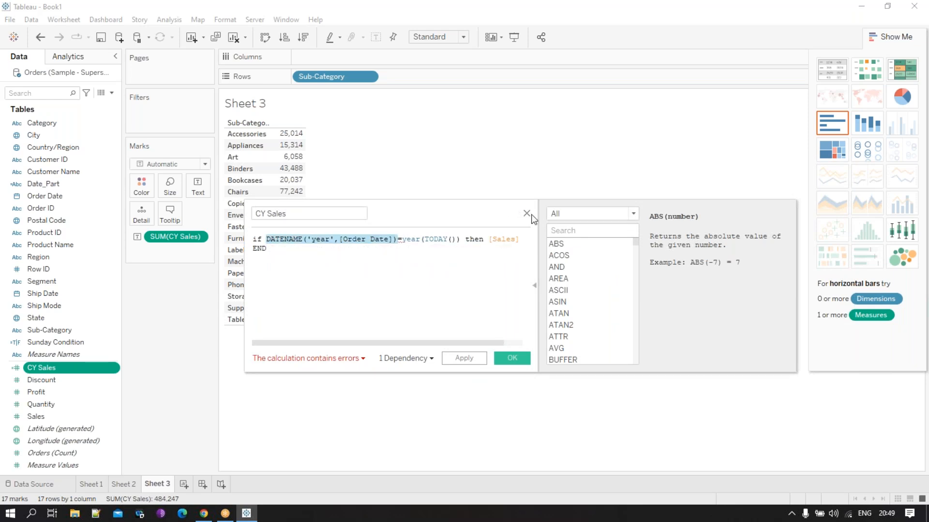
click(514, 358)
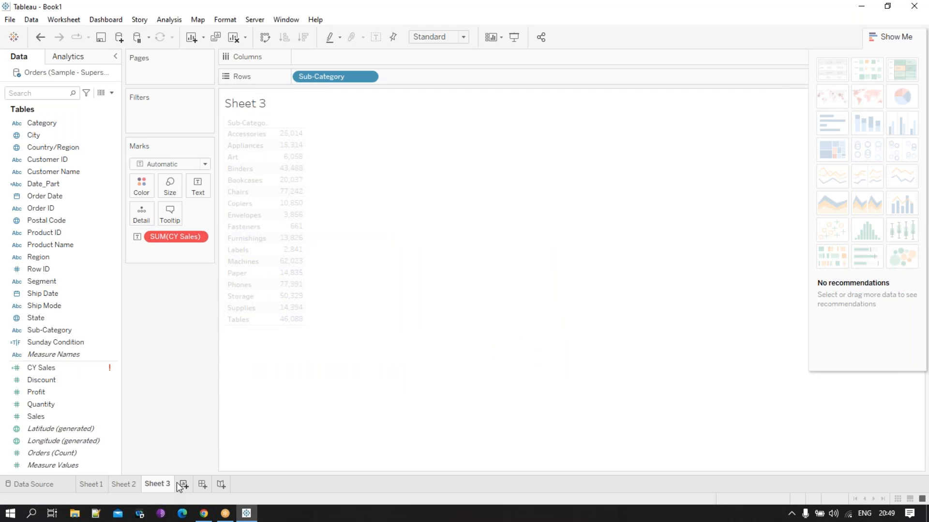
- Add a new worksheet, create a calculated field from the copied DATENAME('year',[Order Date]) expression and place it on the rows
click(183, 484)
click(112, 93)
click(110, 103)
key(ctrl+v)
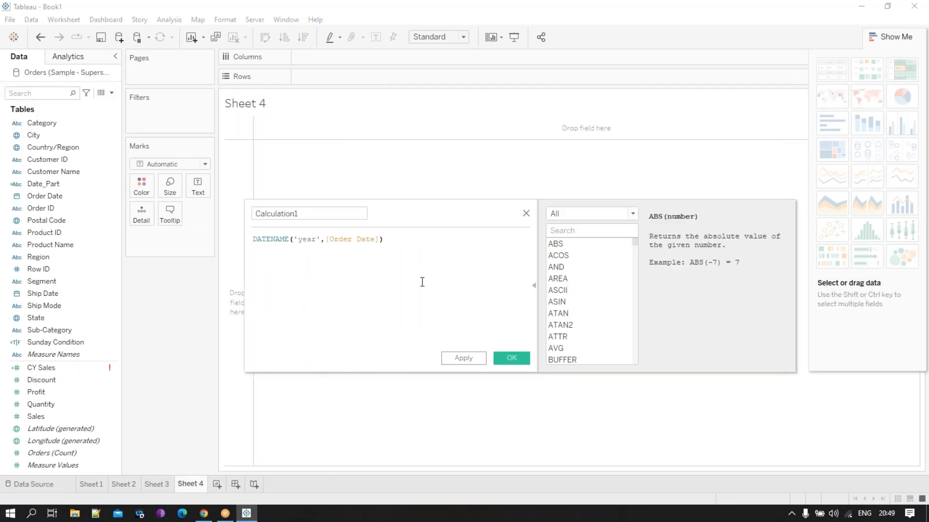
click(512, 358)
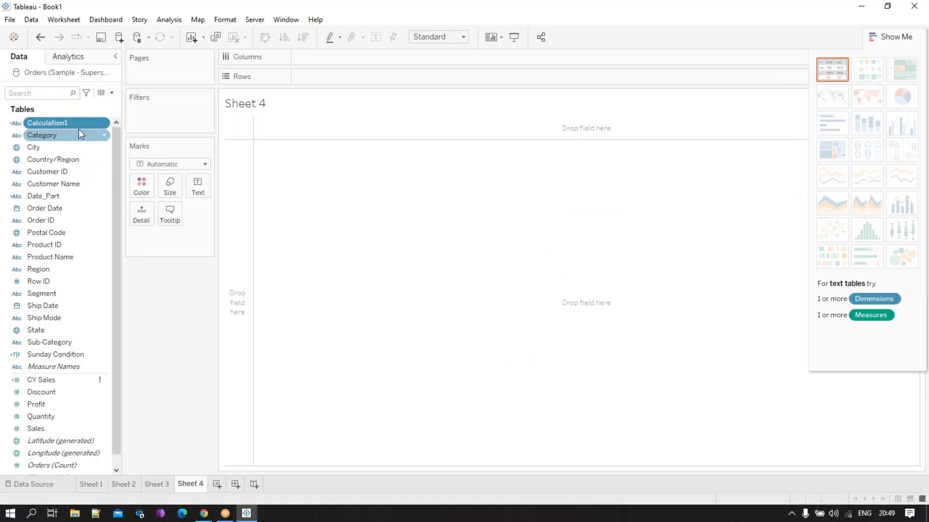
drag(76, 123, 242, 173)
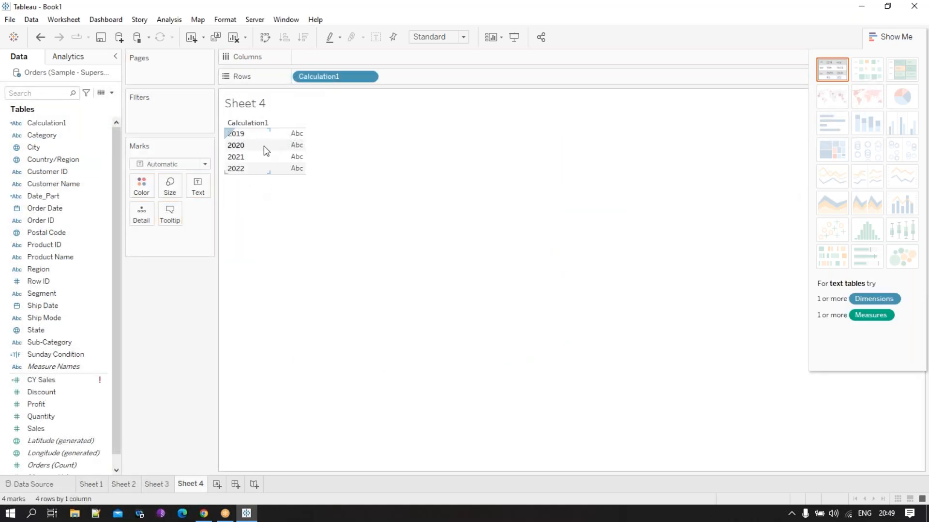
- Reopen the CY Sales calculation and inspect its error details
click(83, 375)
right_click(83, 376)
click(123, 167)
drag(436, 220, 483, 204)
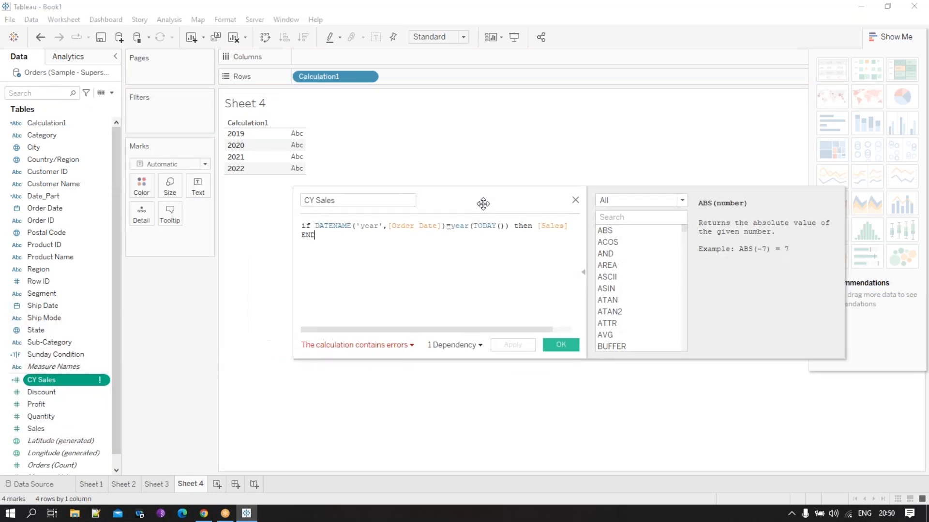
click(352, 229)
click(387, 347)
- Wrap year(TODAY()) in STR() in the CY Sales formula, save it and add CY Sales as values to the Sheet 4 table
click(454, 228)
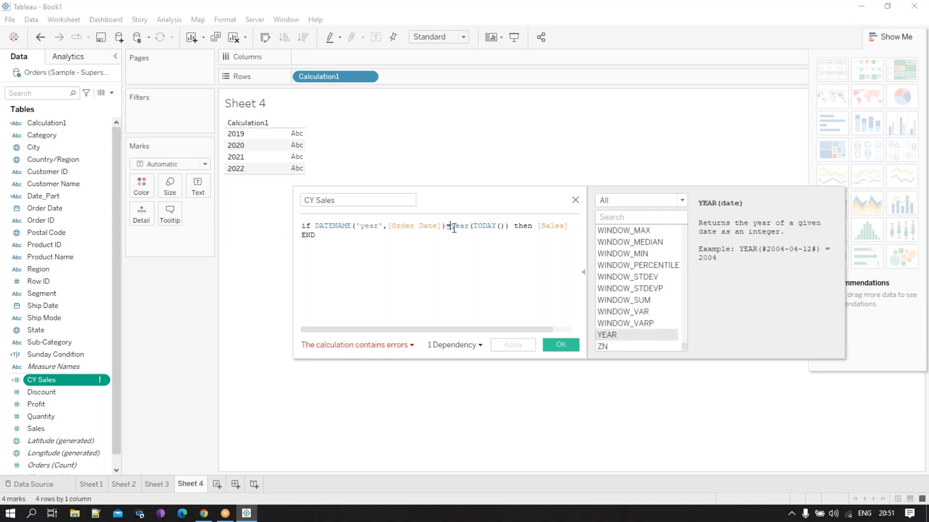
text(STR)
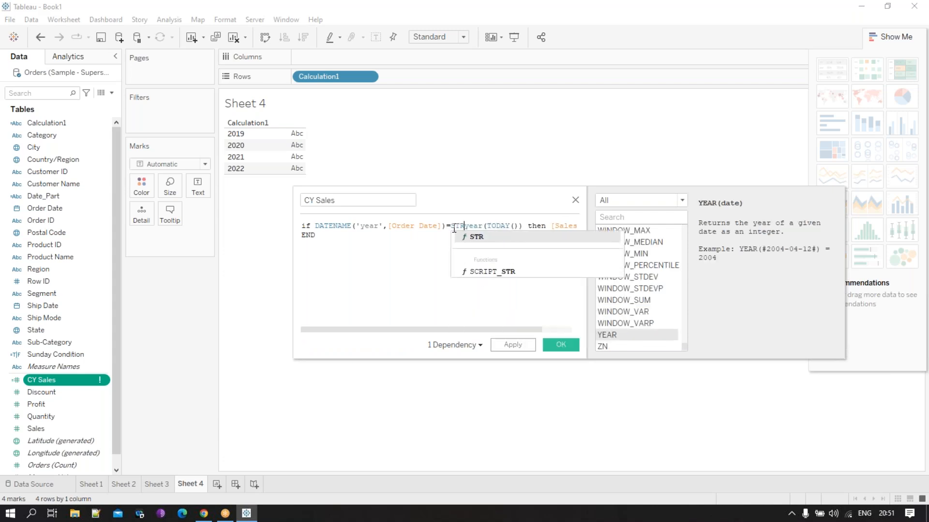
text(()
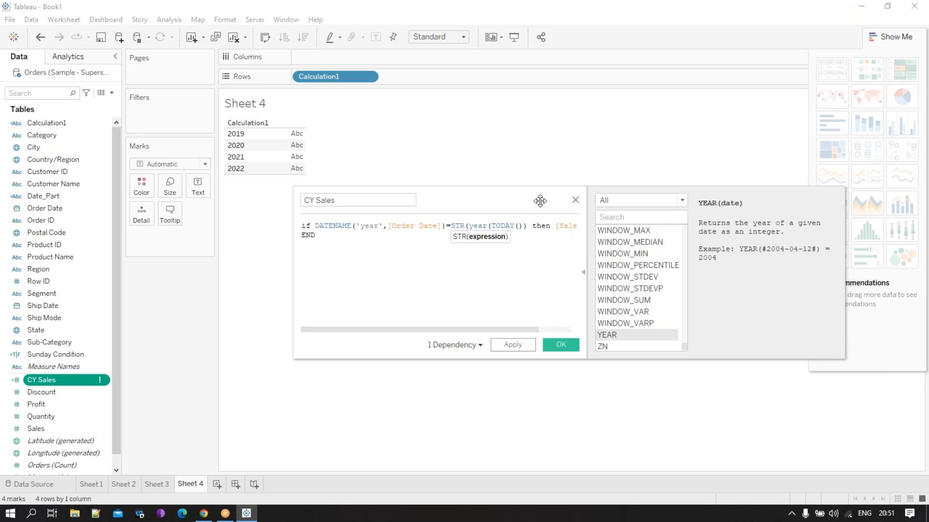
click(530, 227)
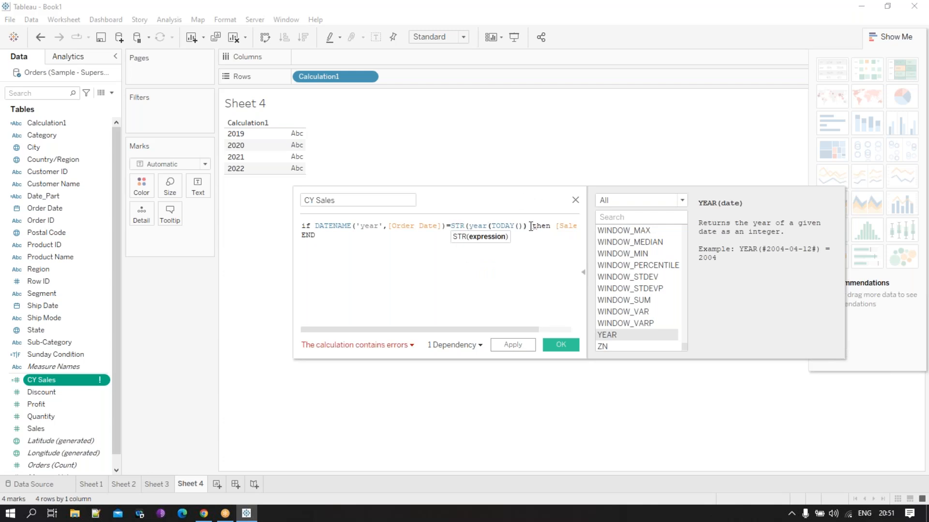
text())
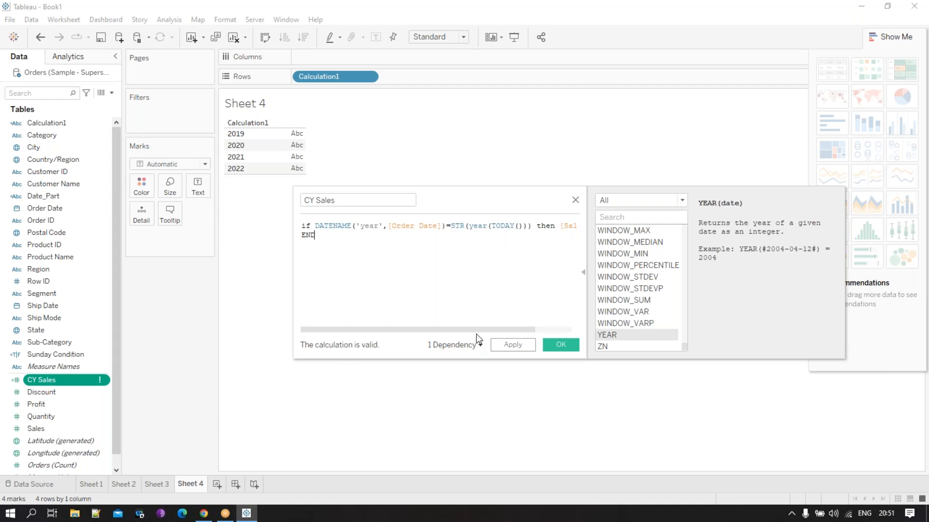
drag(478, 331, 429, 329)
click(562, 348)
drag(66, 381, 297, 151)
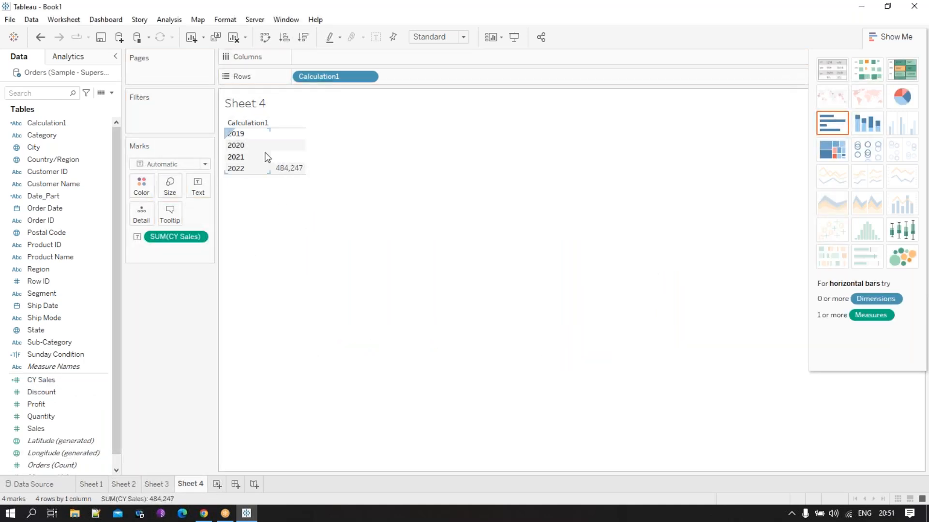
- Return to Sheet 3, open the CY Sales calculation and remove STR before (year(TODAY()))
click(151, 484)
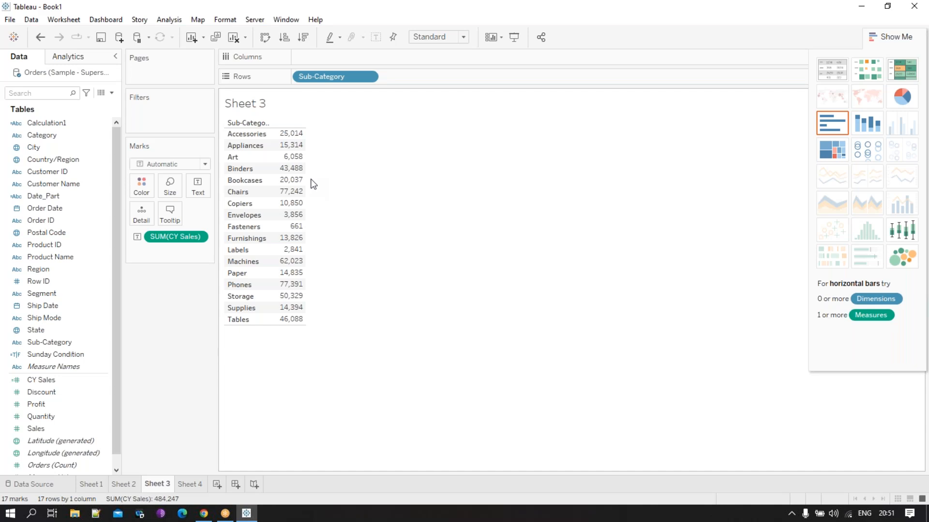
right_click(75, 381)
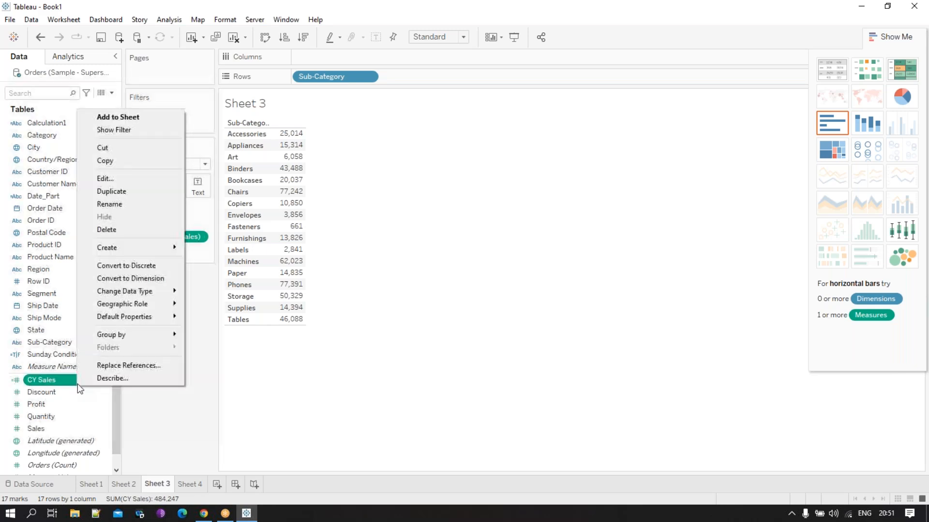
click(119, 177)
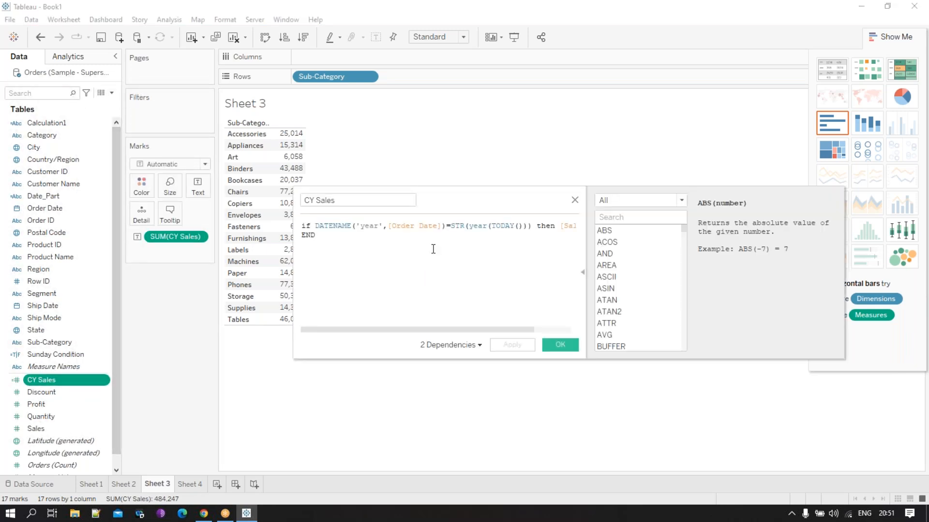
click(465, 227)
key(BackSpace)
key(BackSpace)
key(BackSpace)
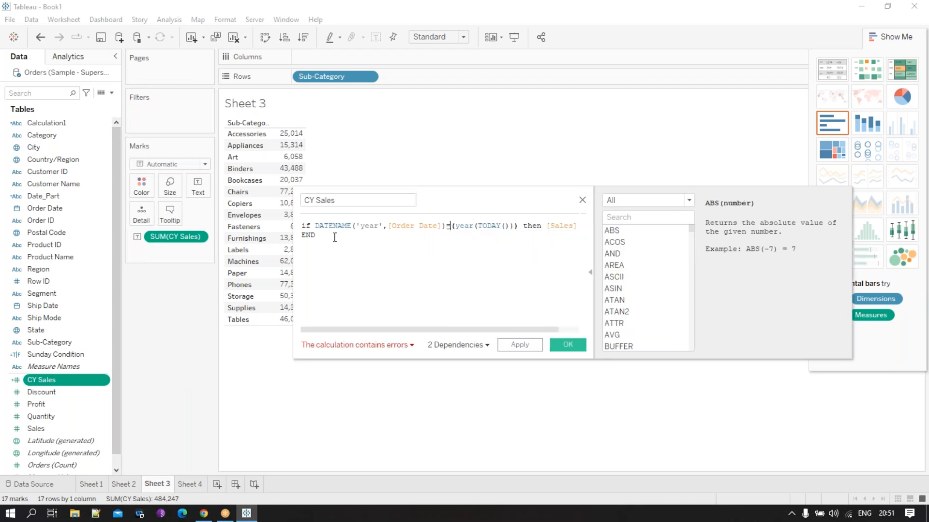
- Read the function reference for DATENAME, browse the Number functions including ZN and FLOOR, and restore the full function list
click(315, 226)
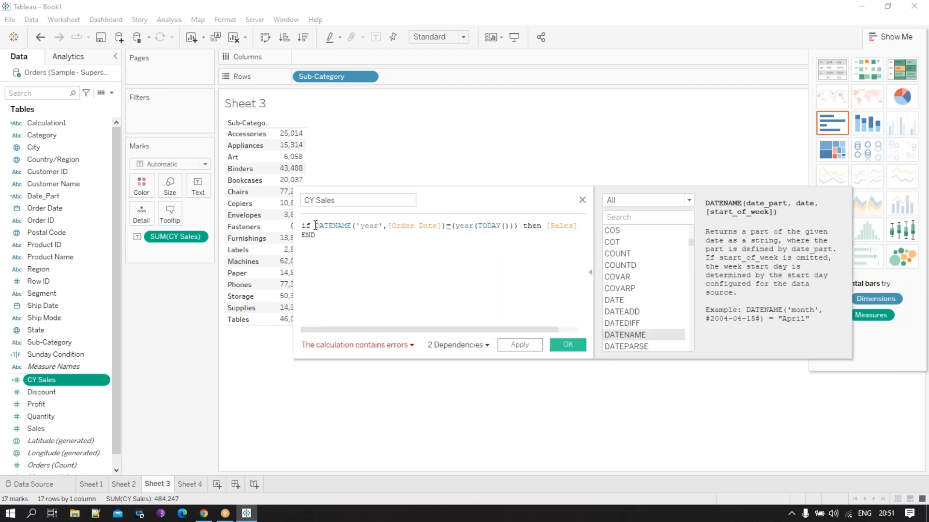
click(643, 205)
click(628, 222)
scroll(644, 311, down, 2)
scroll(644, 312, down, 4)
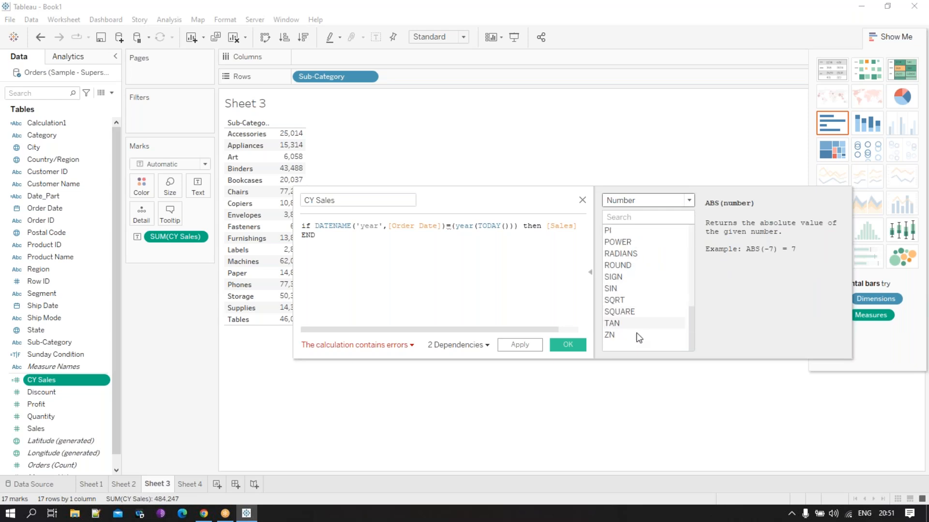
click(623, 336)
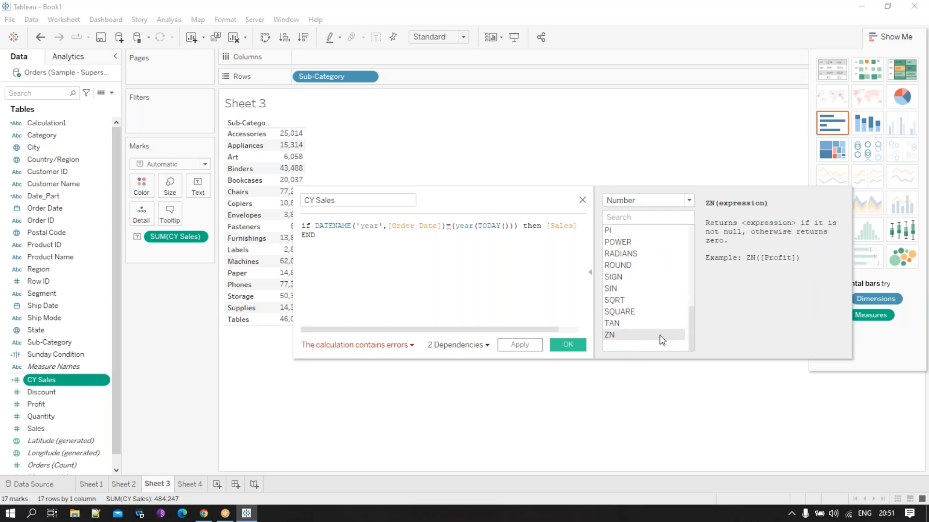
scroll(632, 340, up, 1)
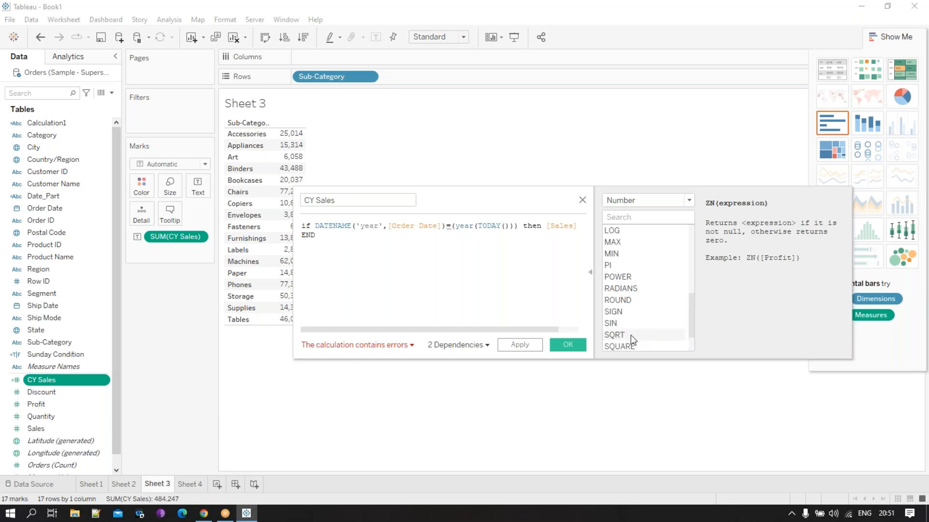
scroll(632, 340, up, 4)
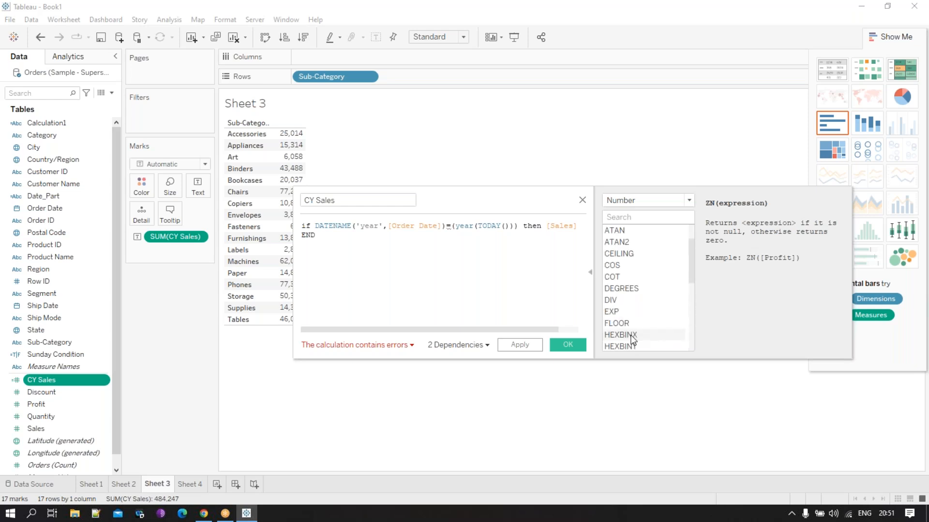
click(627, 324)
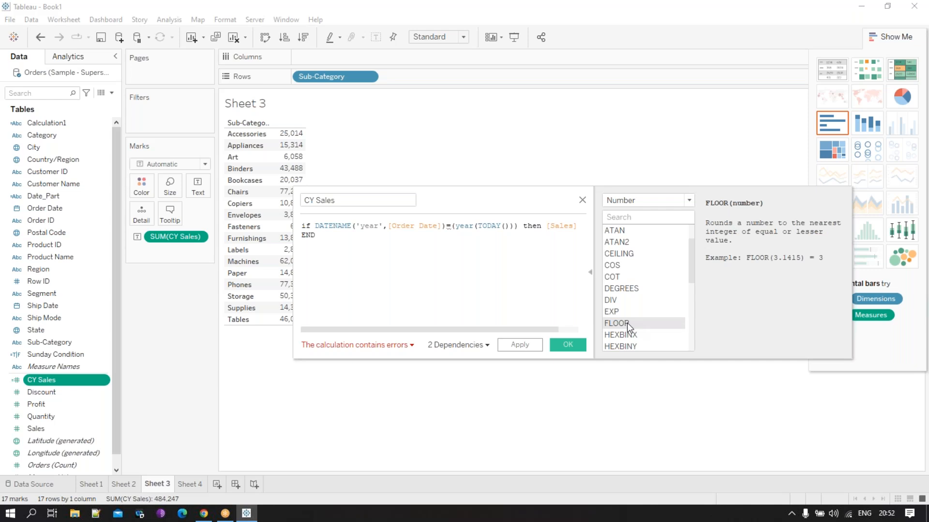
scroll(626, 323, down, 1)
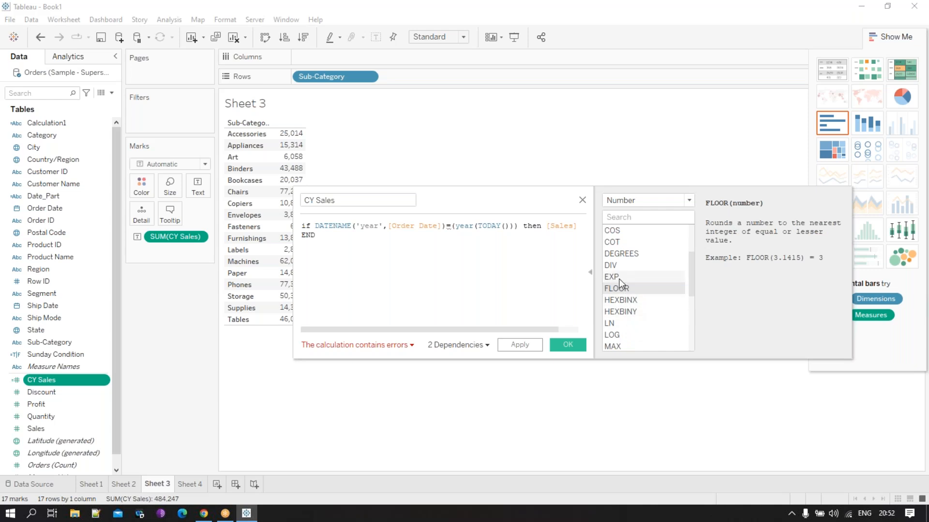
scroll(620, 283, up, 2)
scroll(620, 286, down, 5)
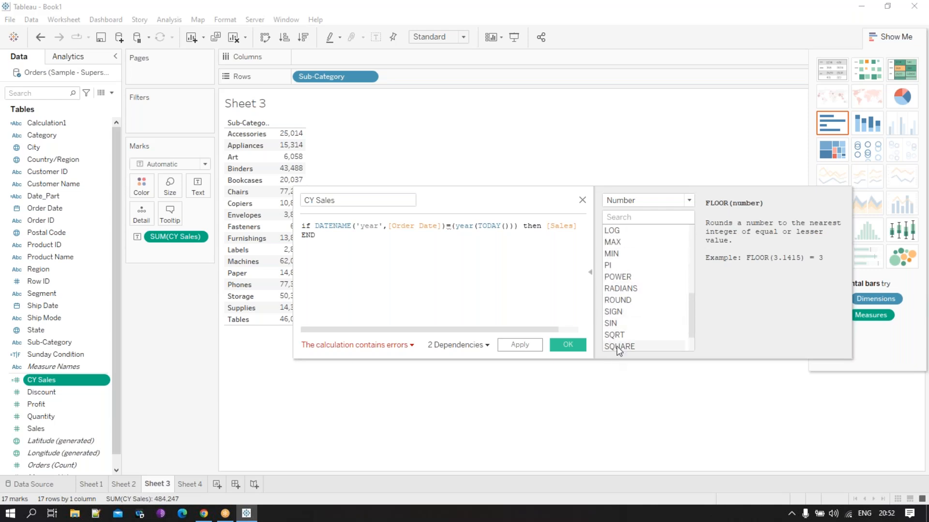
click(633, 201)
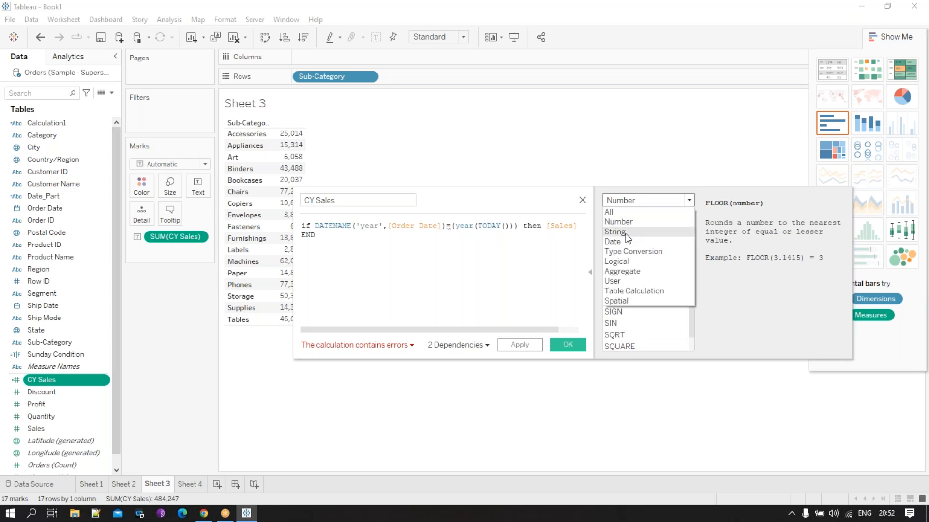
click(624, 212)
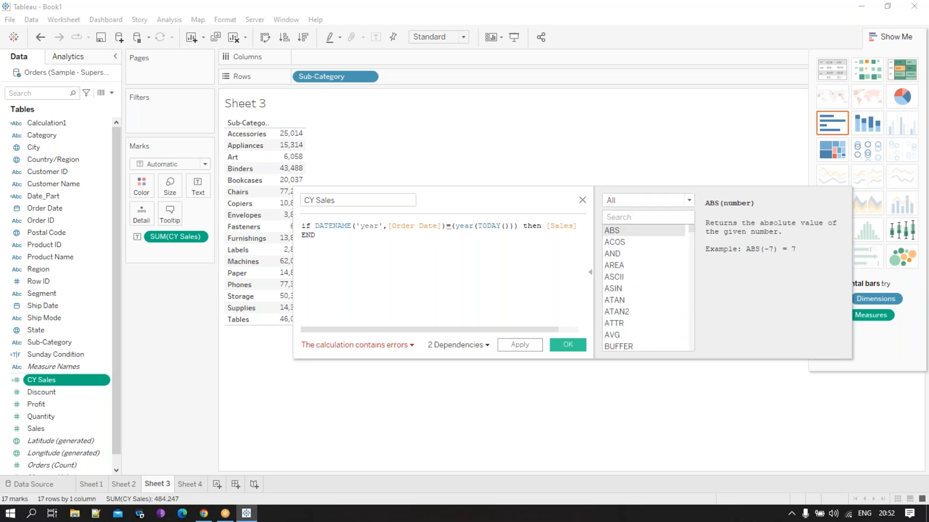
- Search the function reference for "fl" and "rou" to read the FLOAT and ROUND descriptions, and clear the search
text(g)
key(BackSpace)
key(BackSpace)
text(fl)
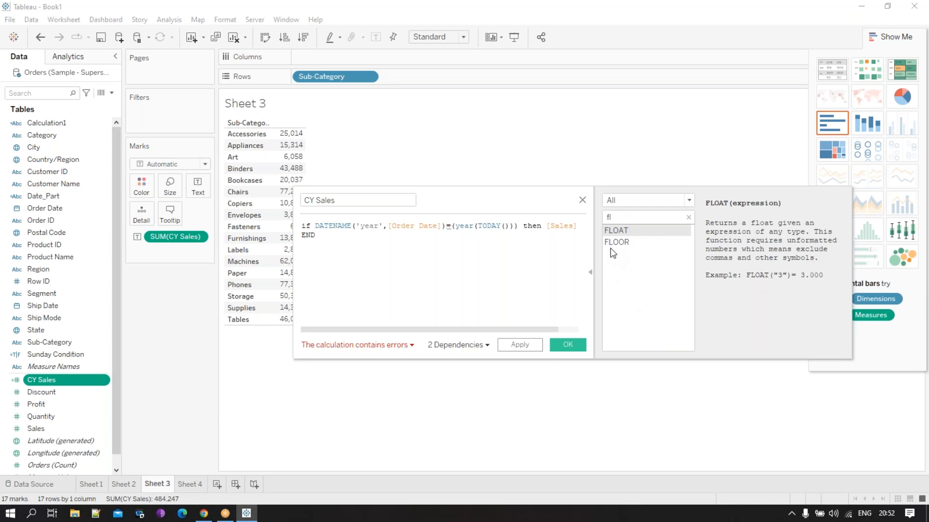
click(642, 217)
key(BackSpace)
key(BackSpace)
text(rou)
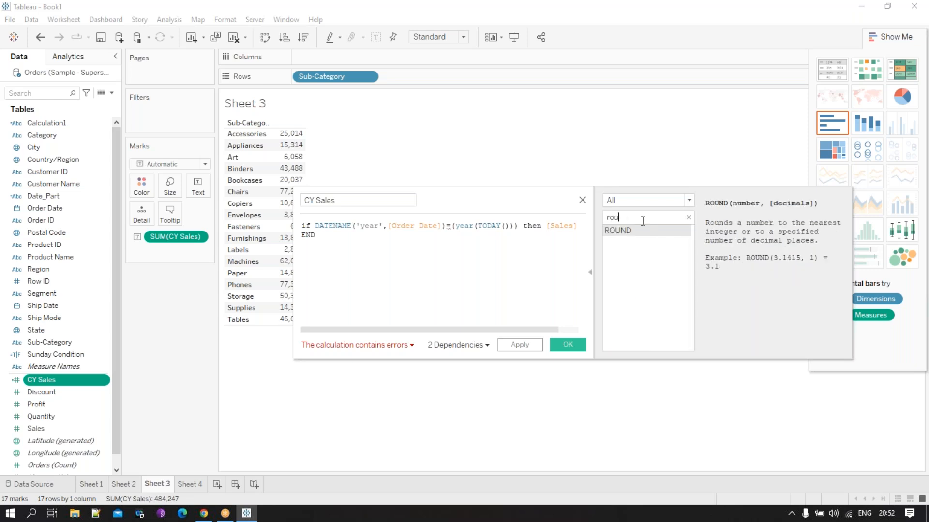
key(BackSpace)
key(BackSpace)
key(BackSpace)
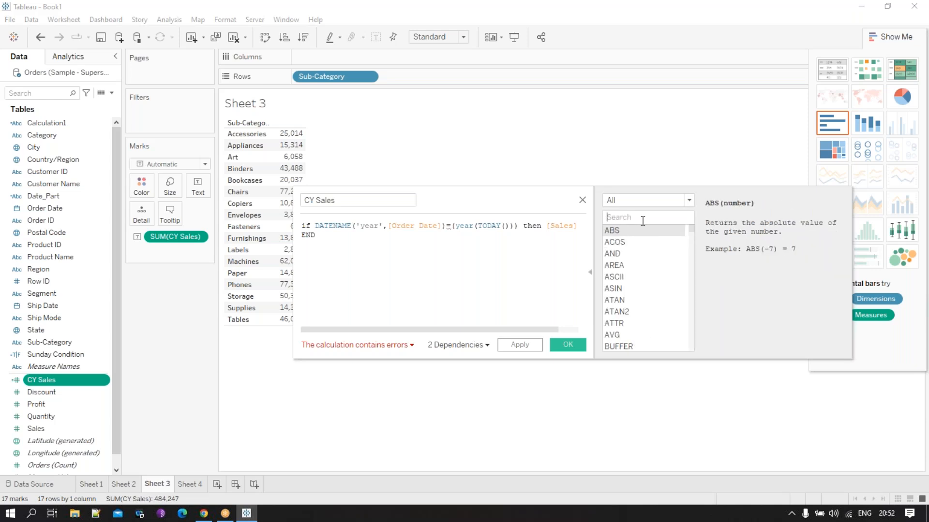
- Replace the DATENAME expression in CY Sales with FLOAT(datepart('year',[Order Date])), keeping the comparison with (year(TODAY())), and save the calculation
click(317, 226)
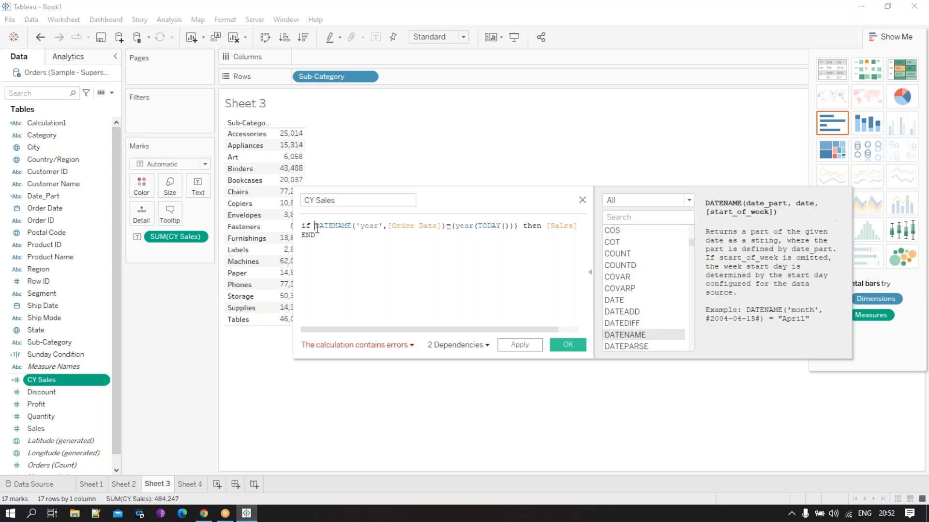
text(fl)
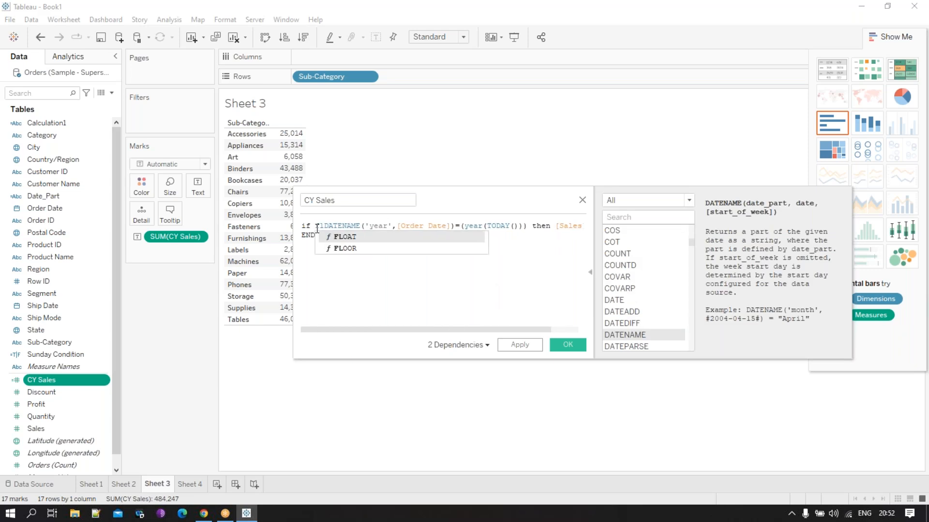
click(344, 237)
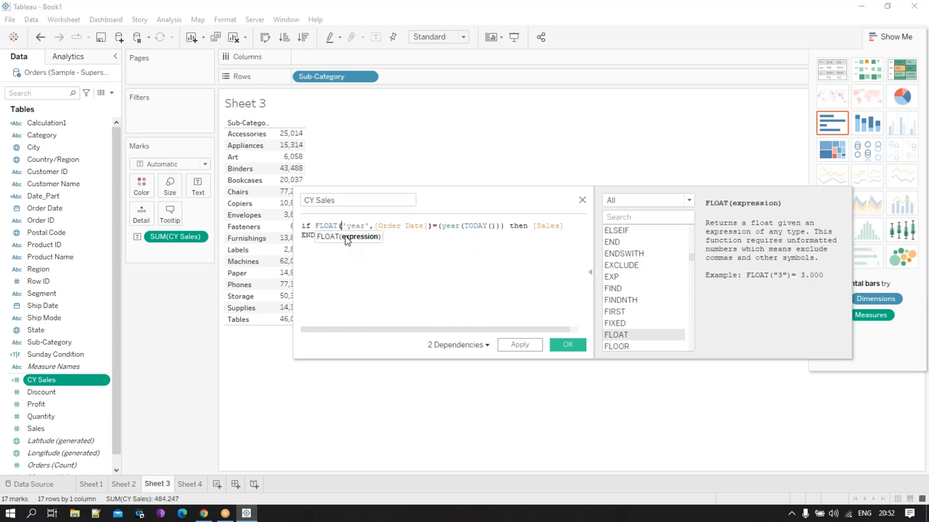
click(341, 226)
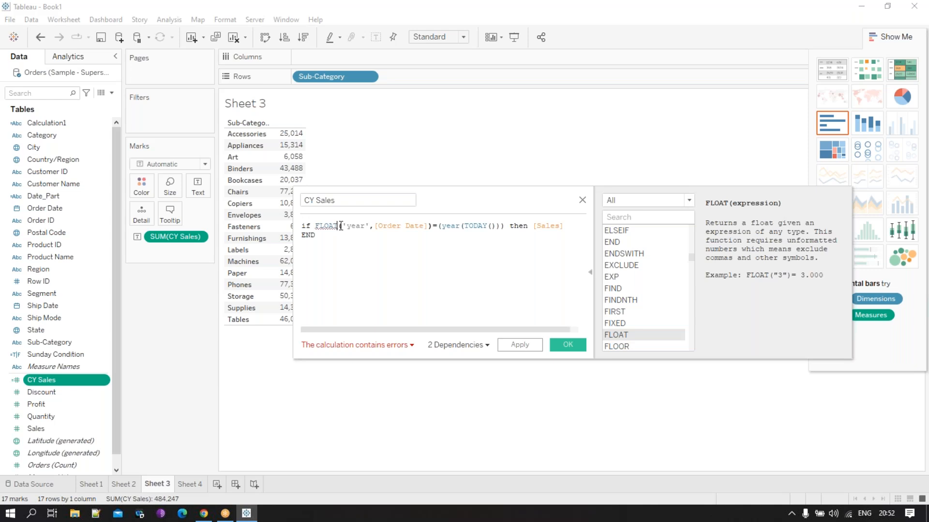
mouse_move(324, 222)
text(()
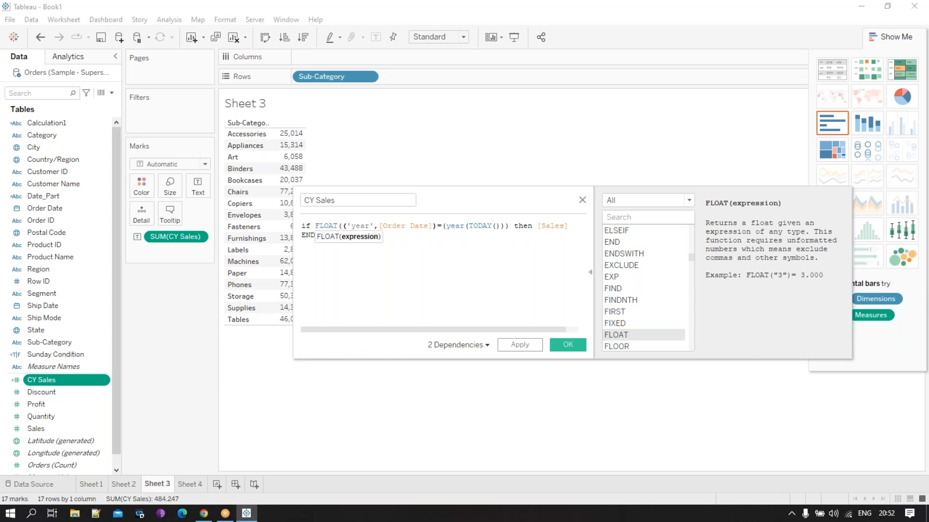
text(datepart)
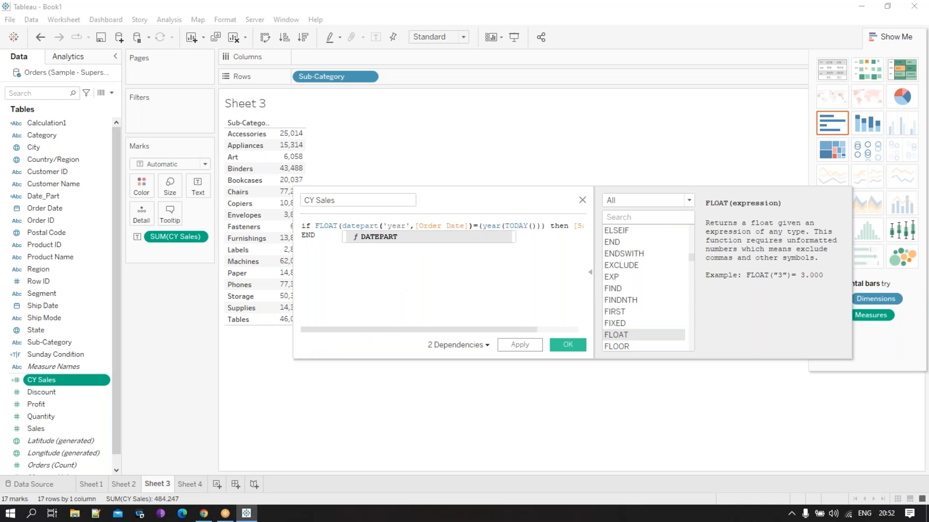
click(475, 226)
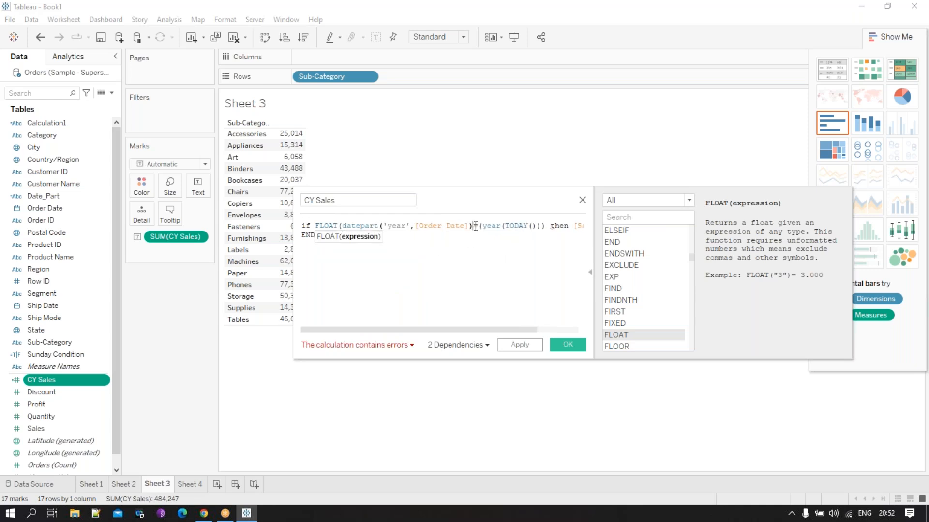
text()=)
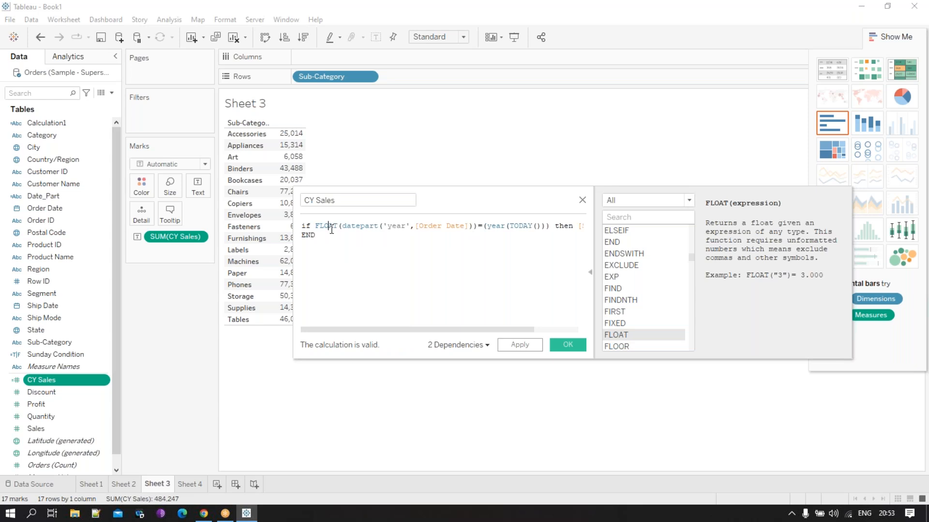
click(563, 345)
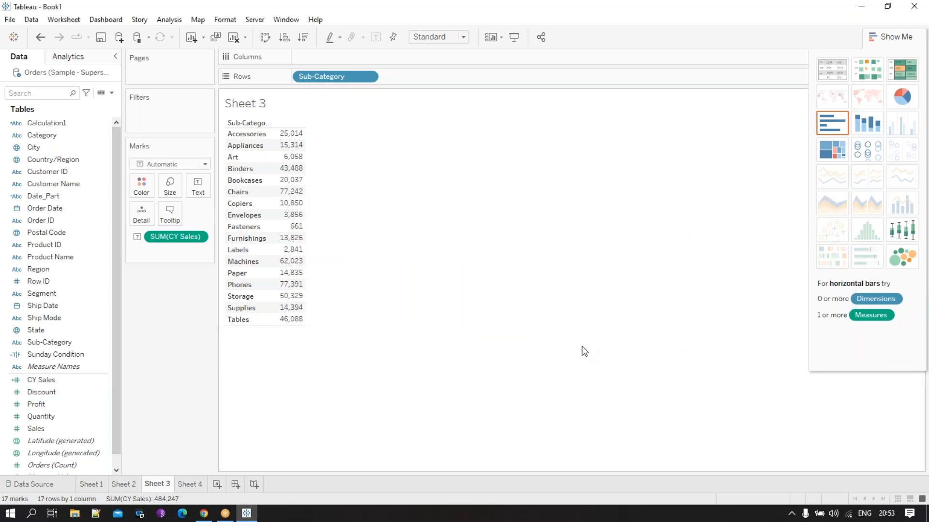
- Reopen the CY Sales calculation, shift its editor aside and examine the FLOAT function in the formula
click(53, 381)
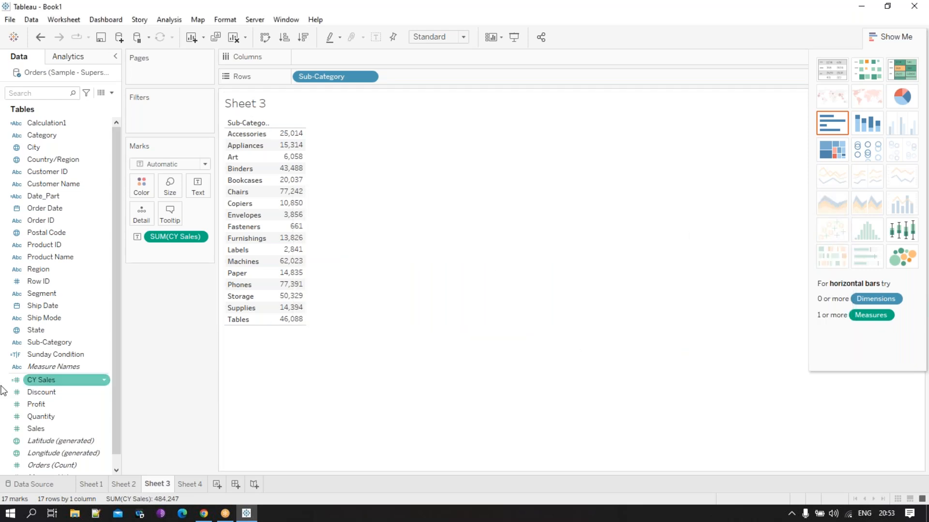
right_click(60, 382)
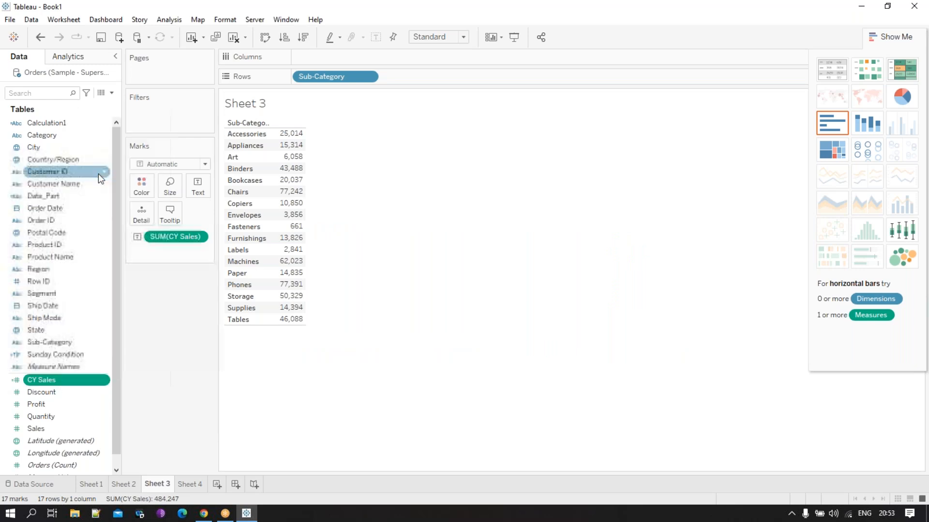
click(99, 178)
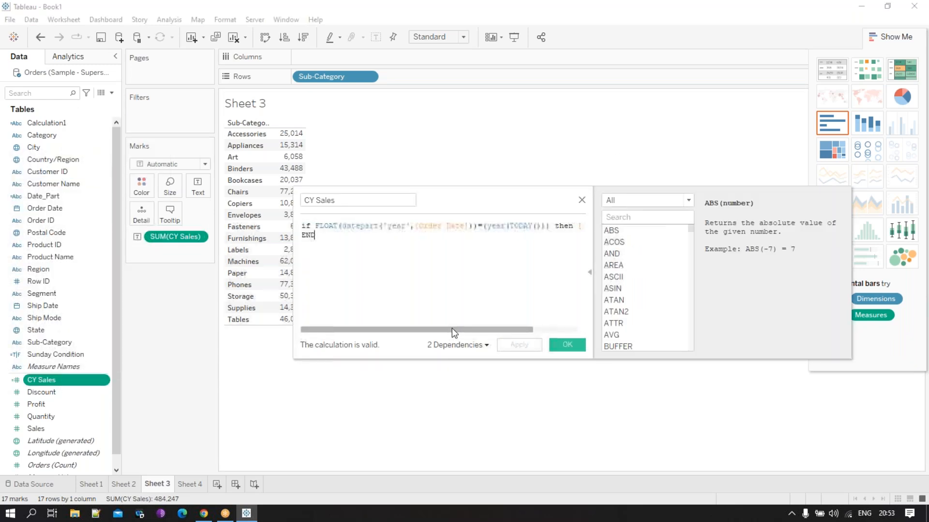
click(317, 226)
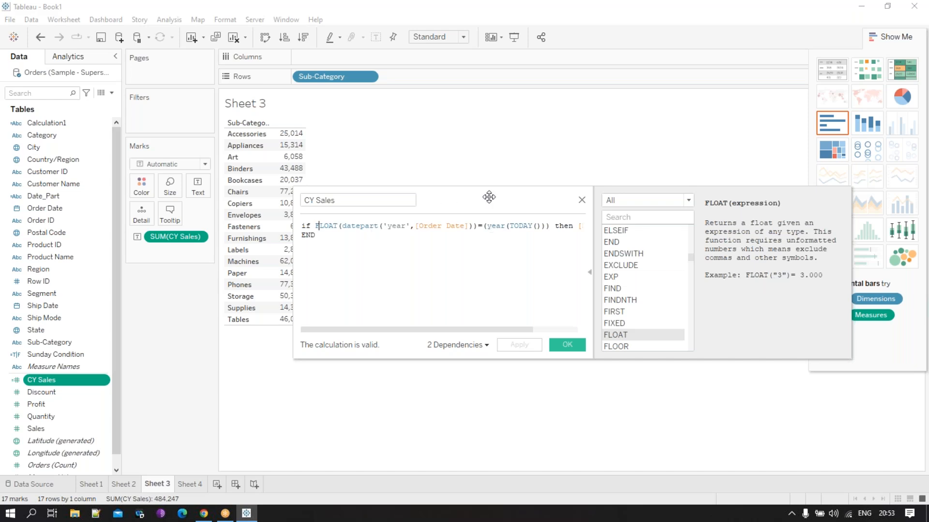
drag(489, 197, 449, 192)
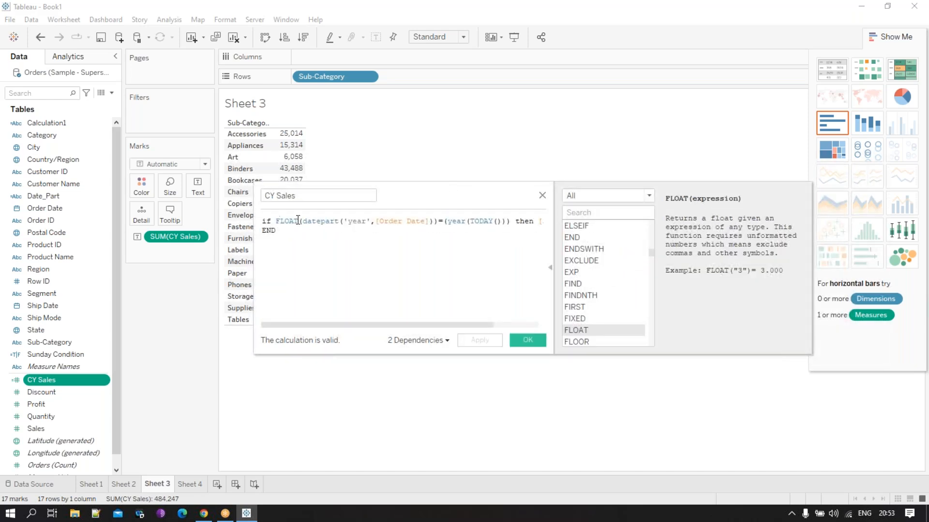
drag(298, 224, 277, 224)
click(351, 250)
- Change datepart to datename inside FLOAT in the CY Sales formula, check the calculation and close the editor
click(341, 221)
key(BackSpace)
key(BackSpace)
key(BackSpace)
key(BackSpace)
text(name)
click(398, 283)
click(313, 224)
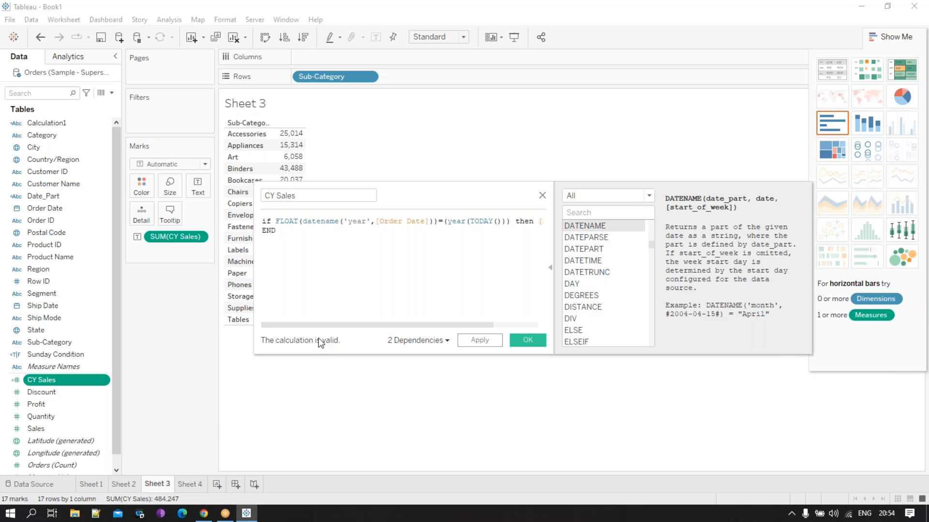
click(542, 196)
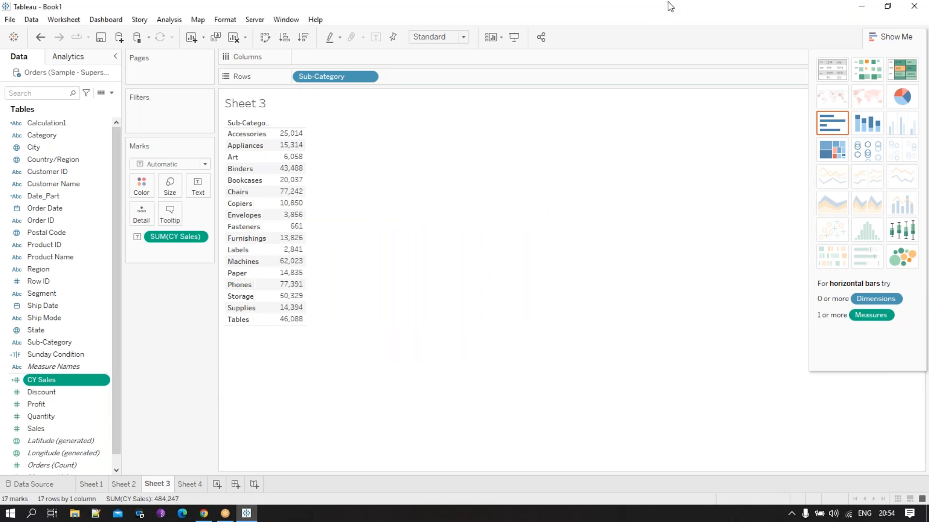
- Open the CY Sales calculation, read through its full formula, copy the whole formula and close the editor
right_click(75, 385)
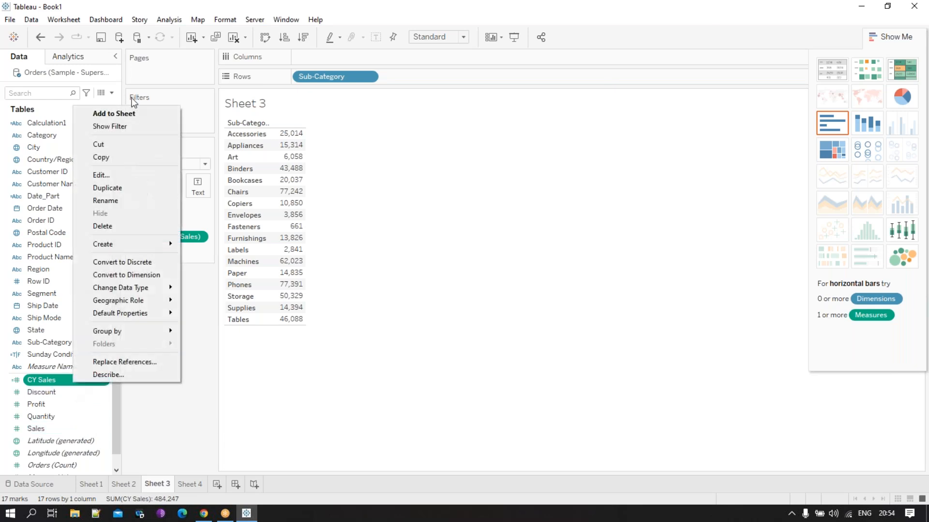
click(158, 428)
right_click(69, 382)
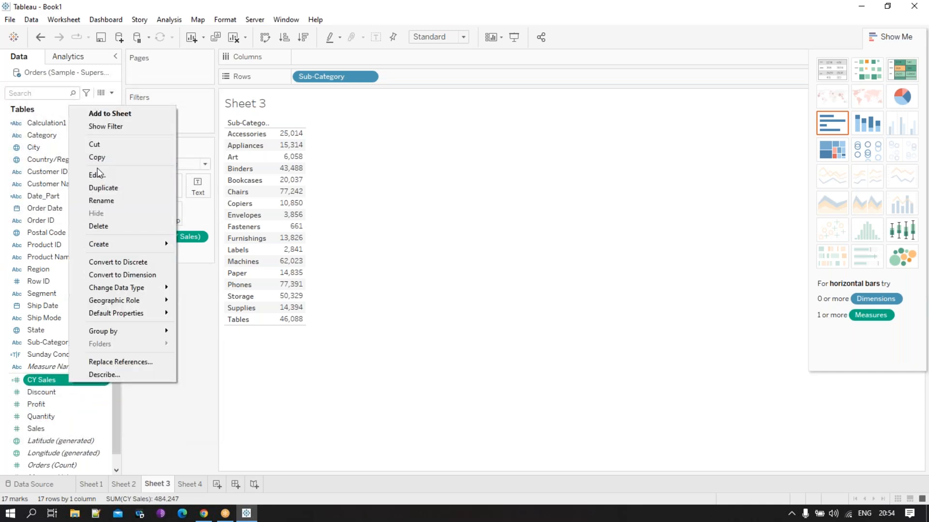
click(98, 173)
mouse_move(407, 325)
mouse_down()
mouse_move(484, 327)
mouse_move(416, 327)
mouse_up()
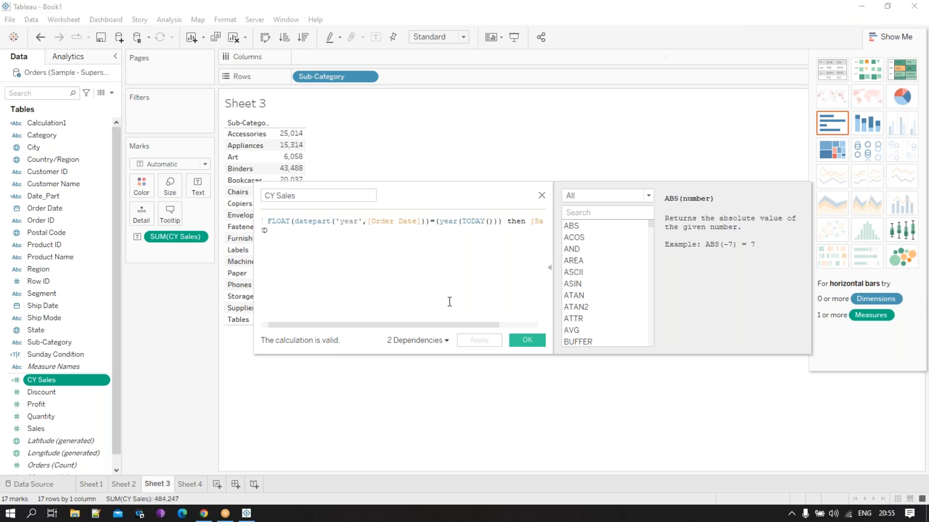
drag(463, 327, 413, 319)
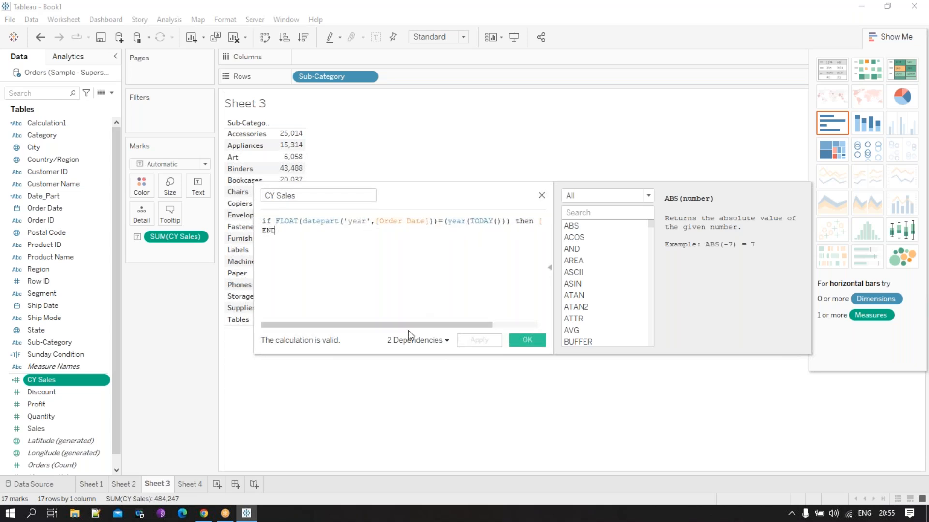
drag(408, 327, 508, 311)
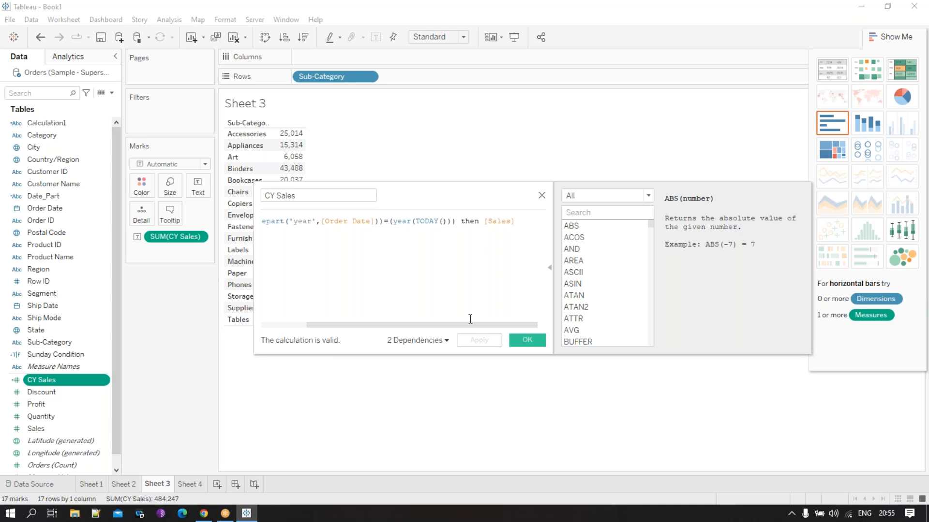
drag(466, 327, 376, 326)
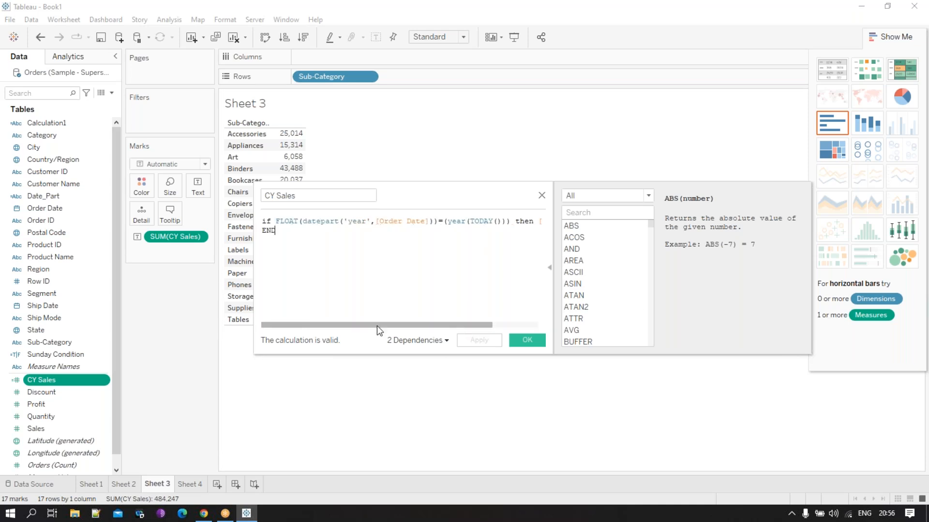
drag(411, 322, 366, 302)
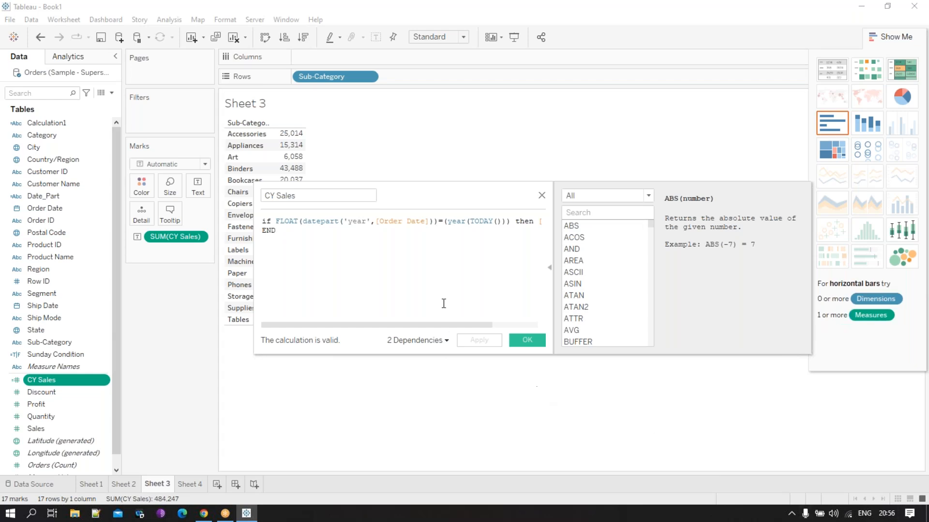
key(ctrl+a)
key(ctrl+c)
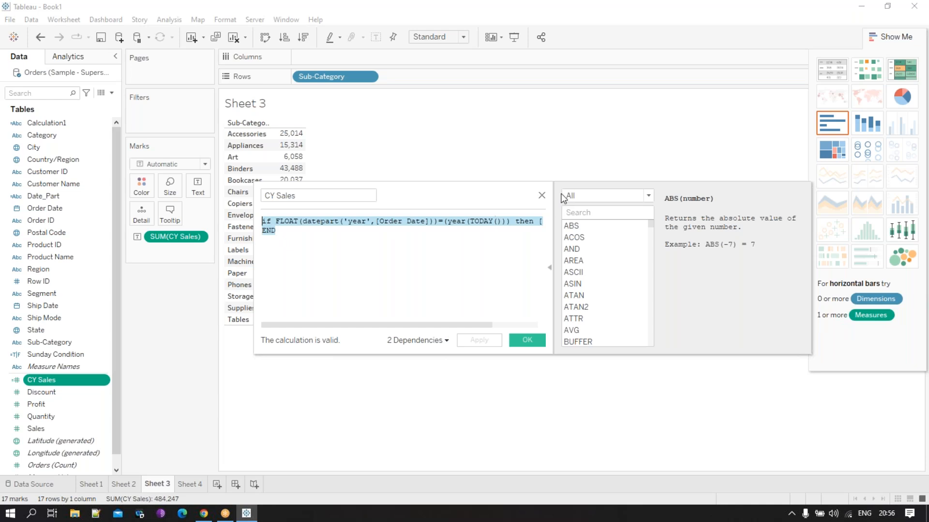
click(542, 196)
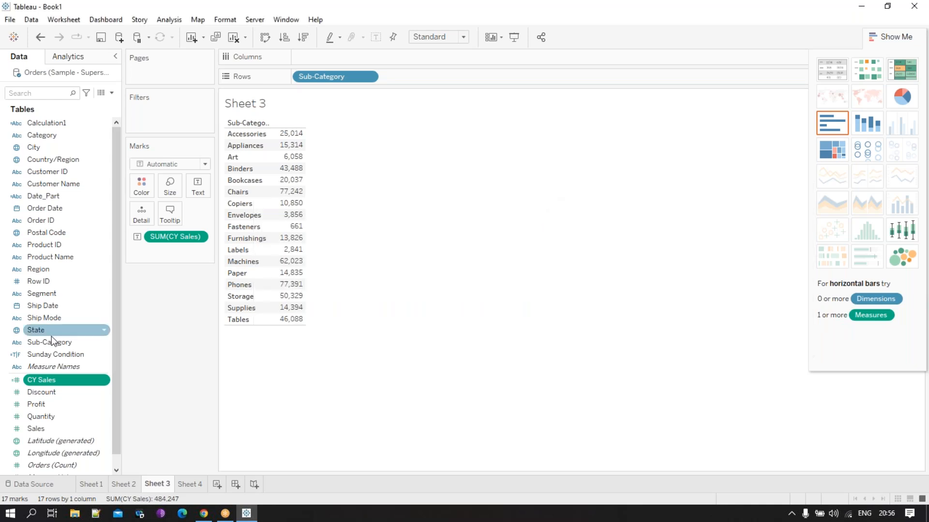
- Create a calculated field named CM Sales and paste the copied CY Sales formula into it
click(112, 93)
click(98, 105)
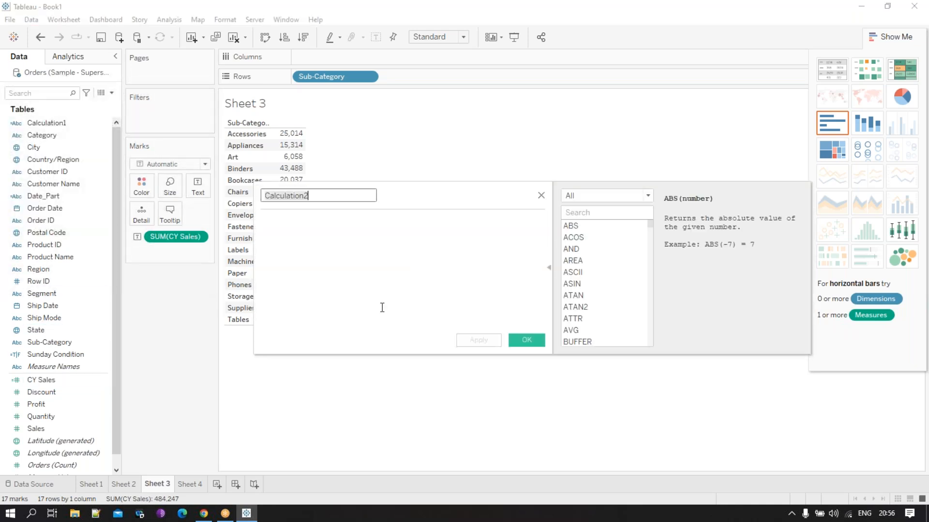
key(ctrl+v)
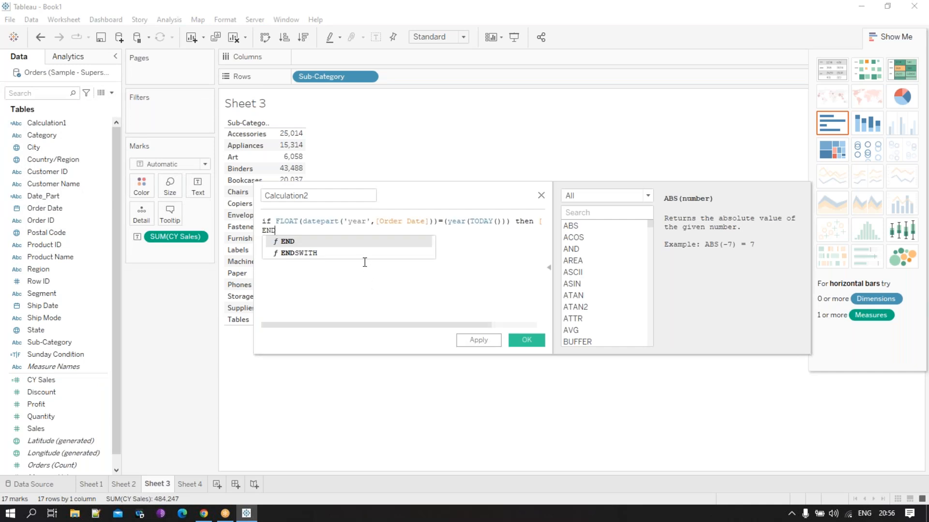
click(327, 198)
text(CM)
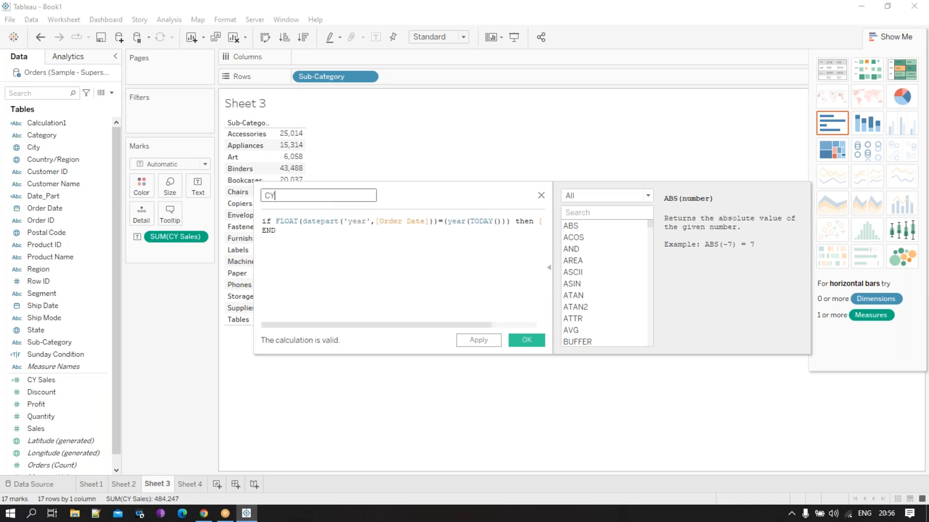
text( Sales)
- Change year(TODAY()) to month(TODAY()) in the CM Sales formula and put then [Sales] on its own line
drag(434, 329, 395, 329)
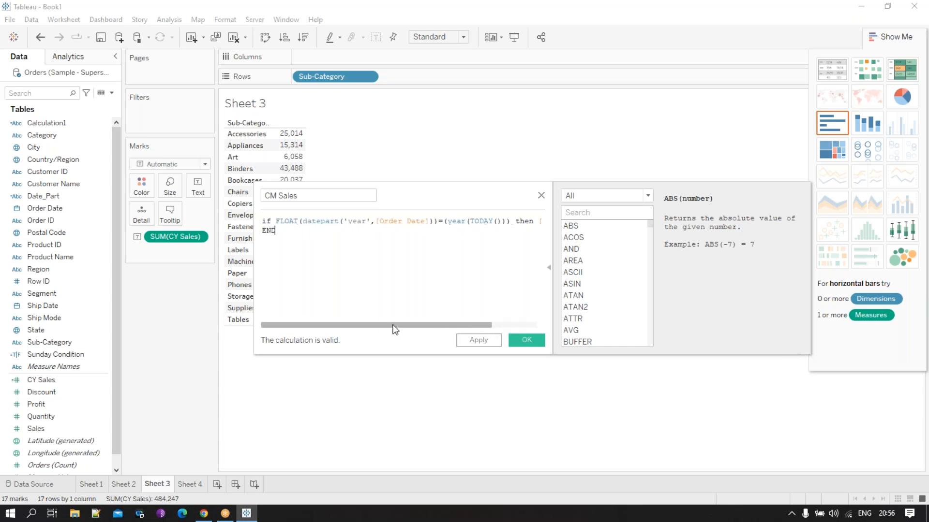
click(467, 221)
key(BackSpace)
key(BackSpace)
key(BackSpace)
key(BackSpace)
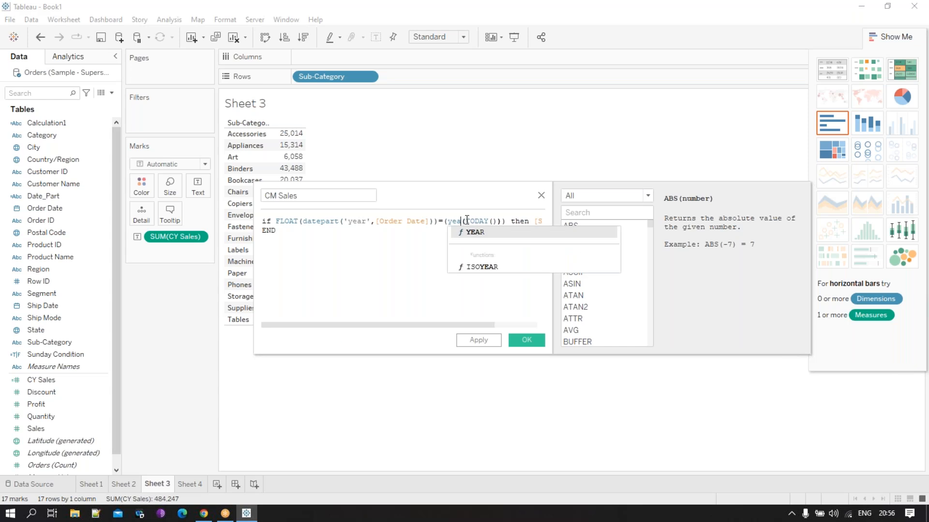
text(month+)
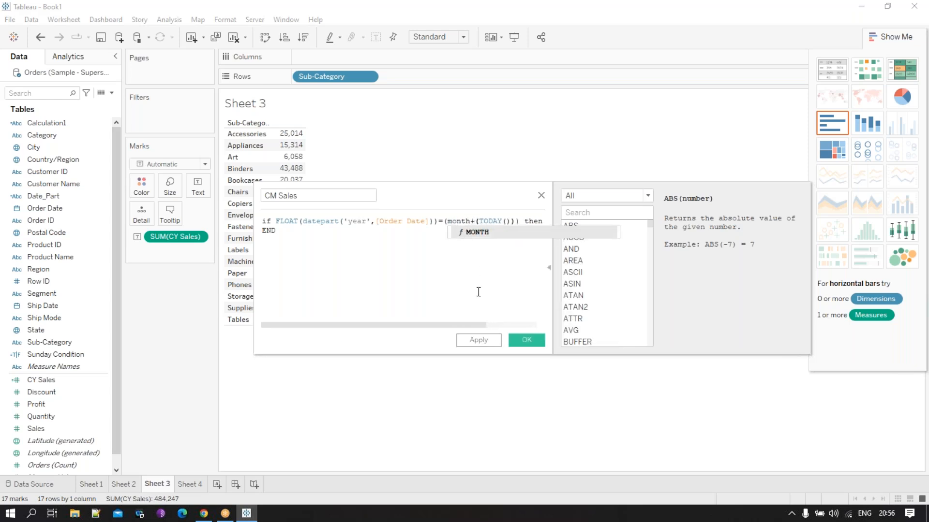
key(Delete)
drag(476, 327, 518, 296)
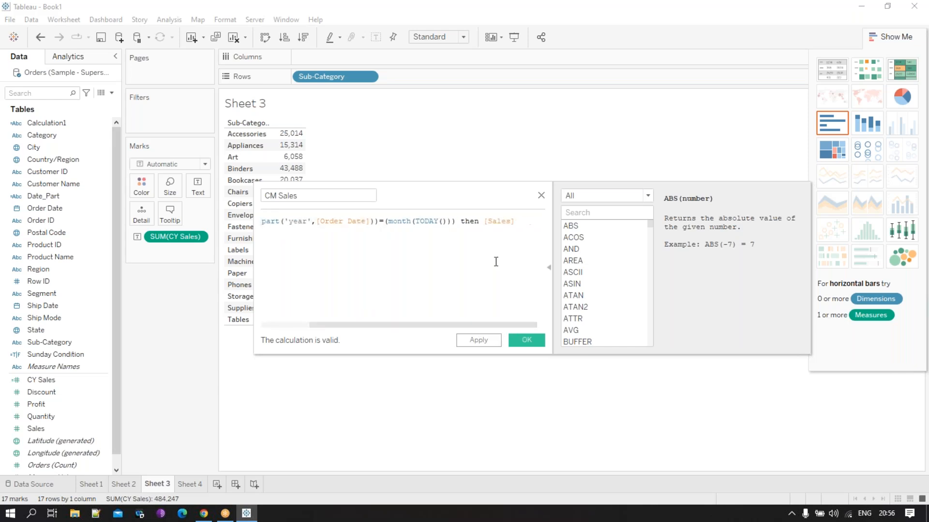
click(460, 221)
key(Return)
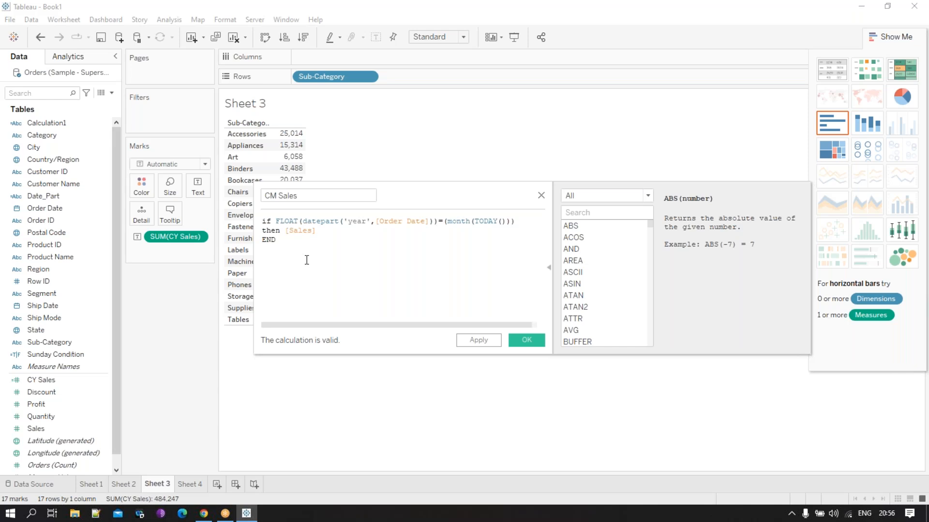
- Change the DATEPART argument from 'year' to 'month' in the CM Sales formula
click(365, 220)
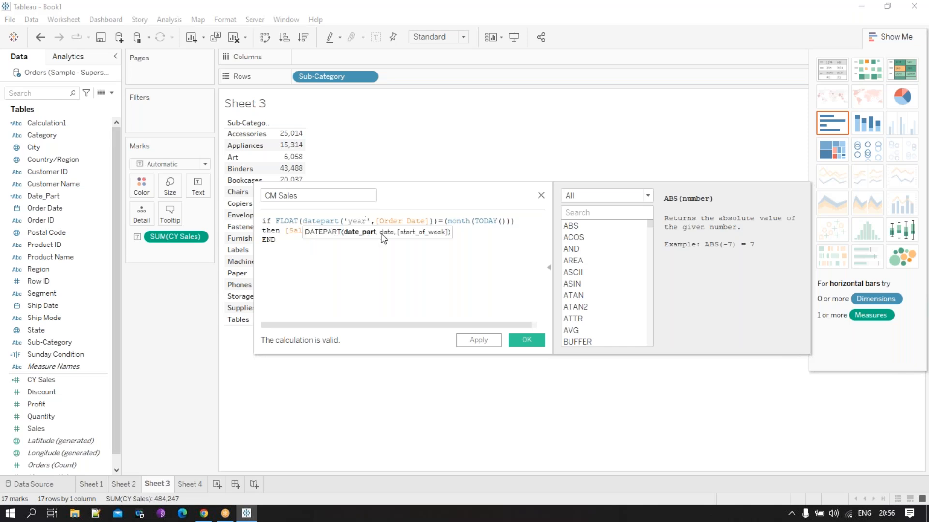
key(BackSpace)
key(BackSpace)
key(BackSpace)
key(BackSpace)
text(mon)
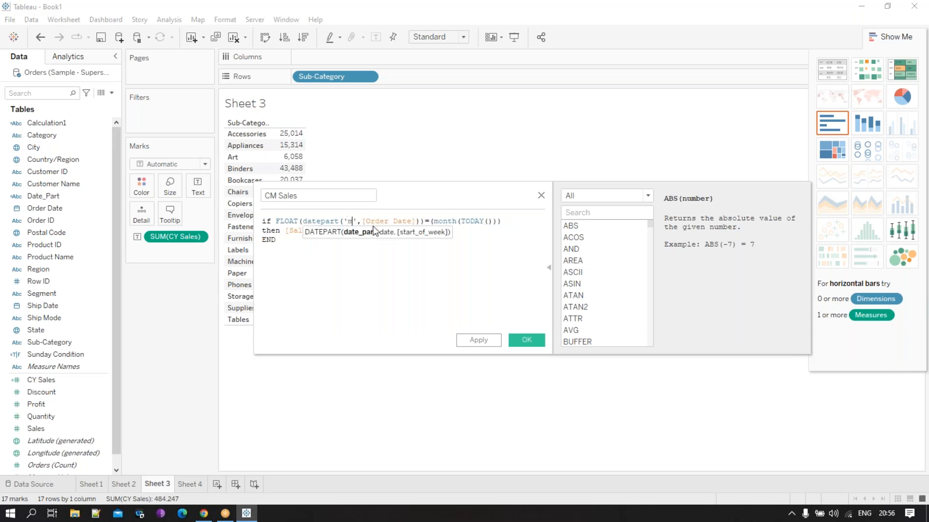
text(th)
click(363, 266)
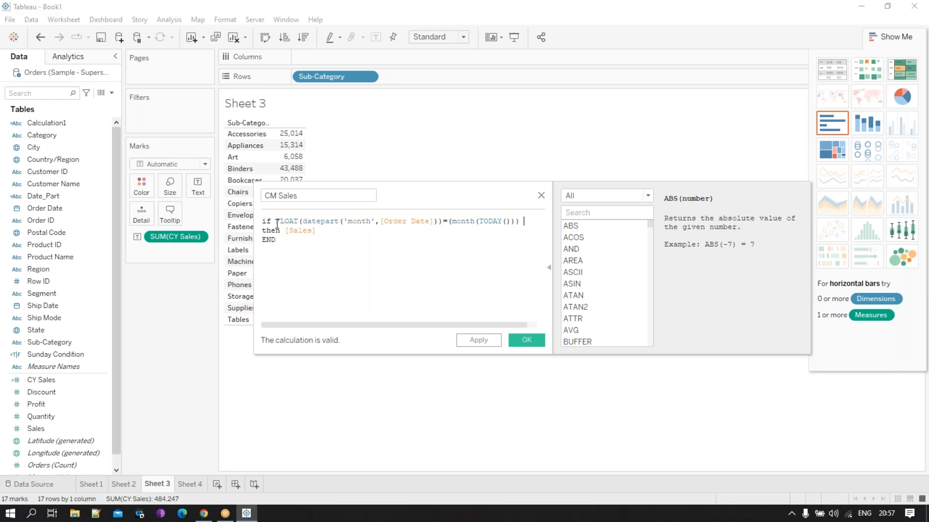
- Paste the copied year formula ahead of the month condition, replace its then [Sales] END with and, and put and on its own line
click(276, 222)
key(Return)
key(Return)
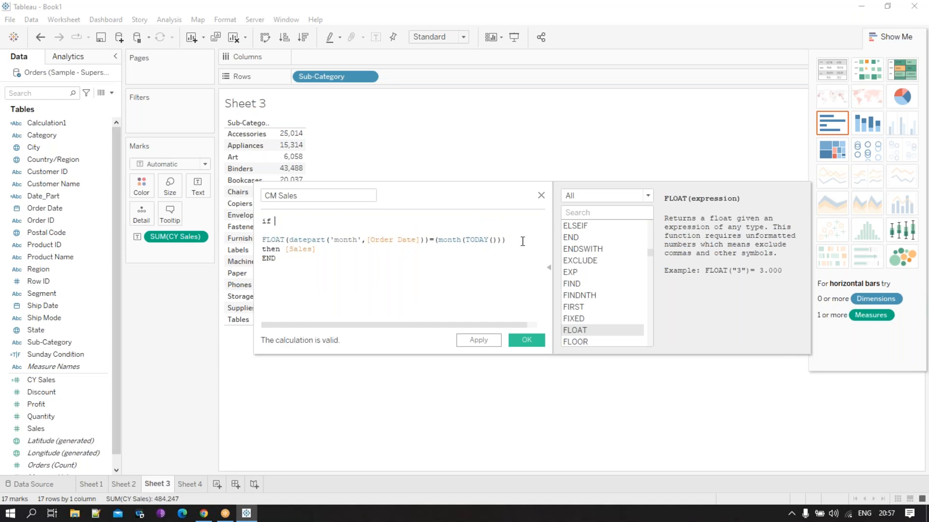
click(303, 218)
text(if FLOAT(datepart('year',[Order Date]))=(year(TODAY())) then [Sales] END)
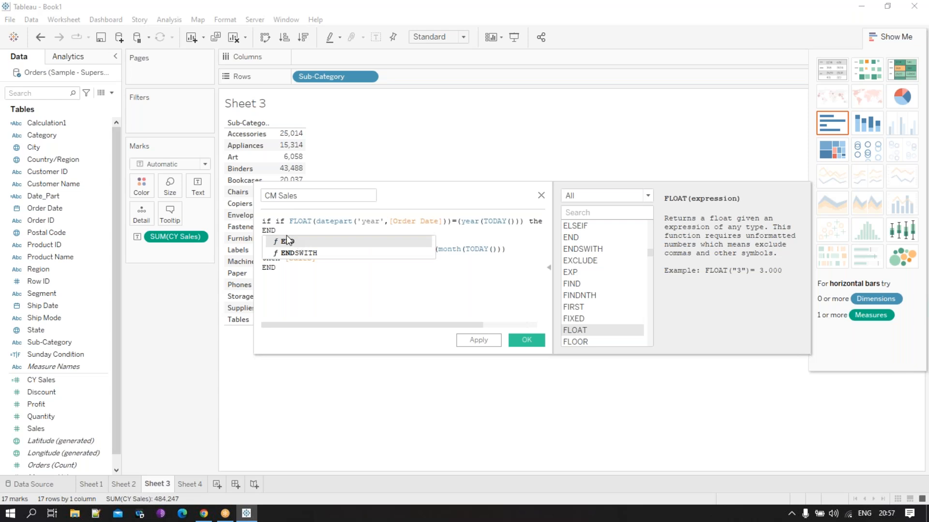
drag(528, 222, 526, 233)
key(Delete)
text(and)
click(516, 300)
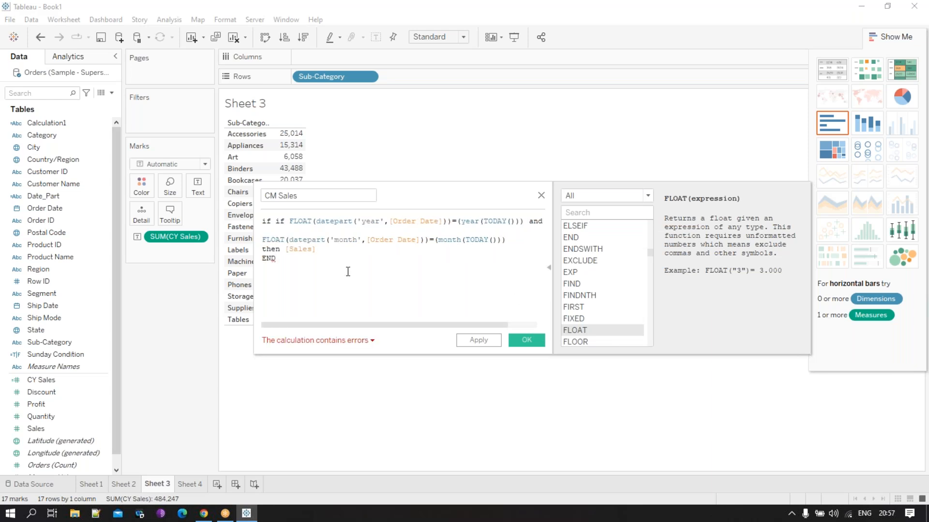
click(529, 221)
key(Return)
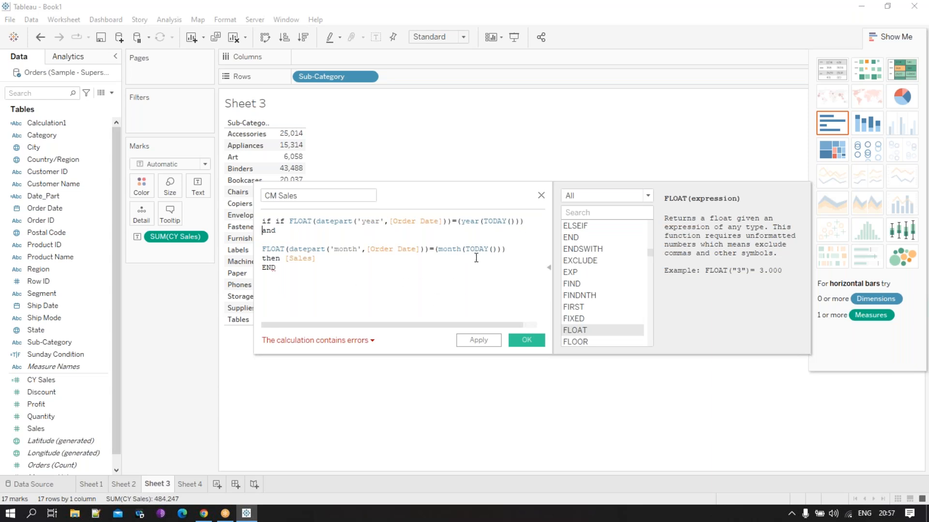
- Review both TODAY comparisons and the calculation error, and move the month condition up onto the line with and
drag(532, 221, 457, 225)
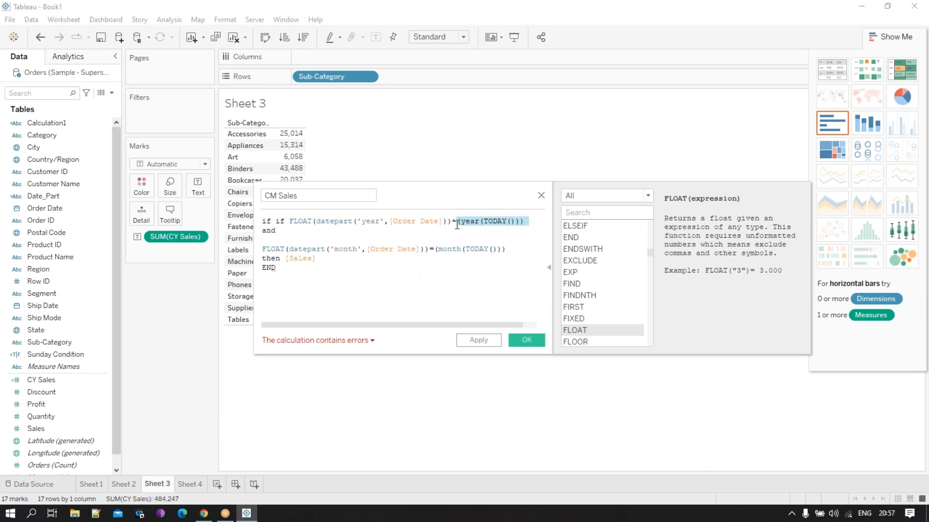
drag(512, 250, 437, 251)
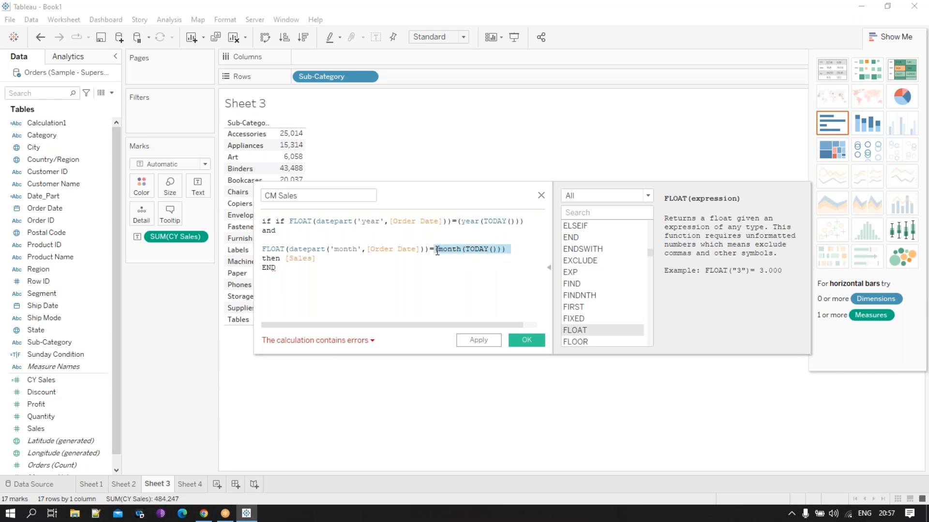
click(280, 279)
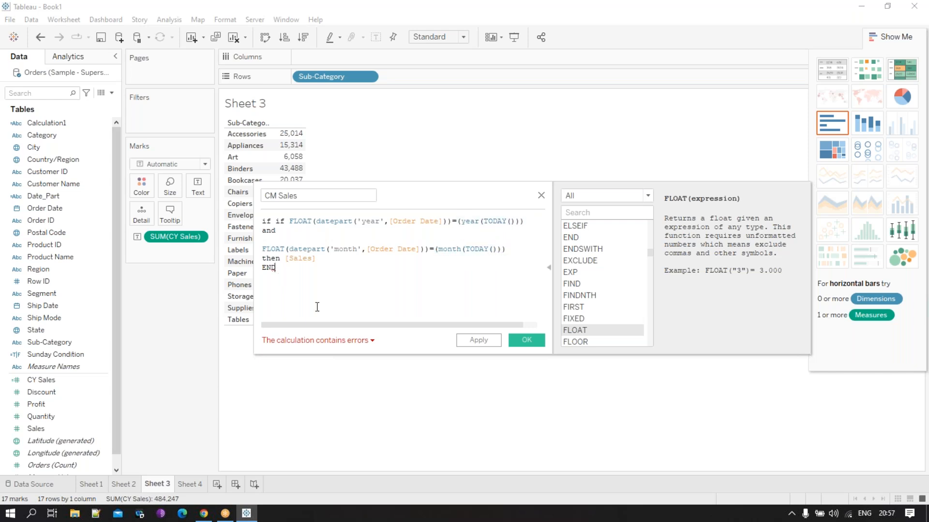
click(334, 344)
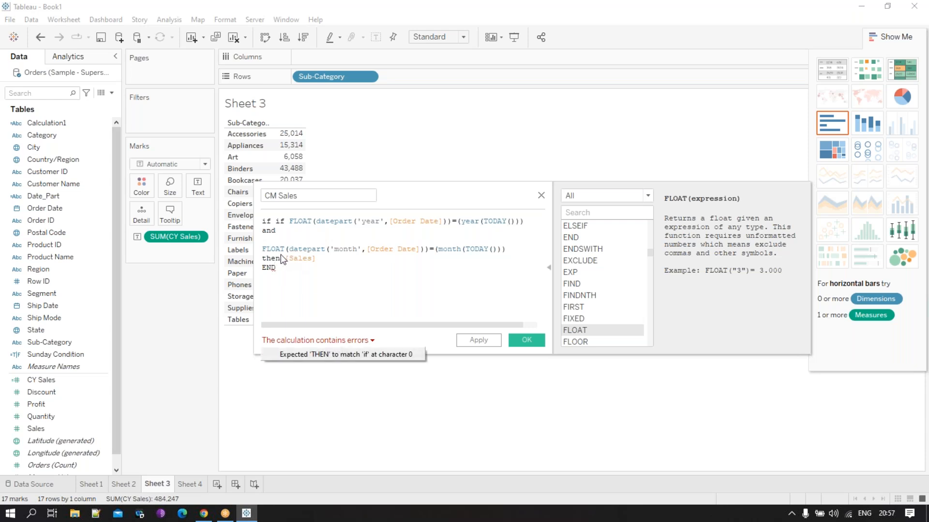
click(264, 252)
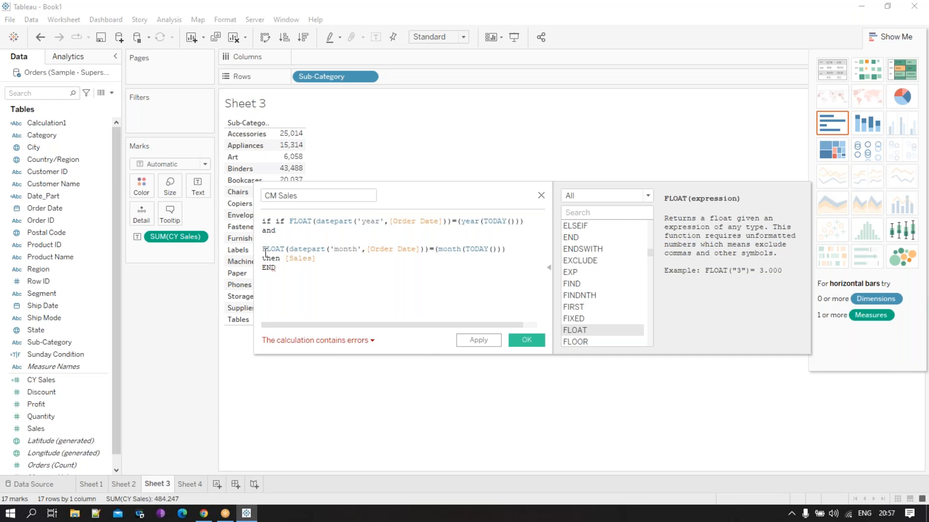
key(BackSpace)
key(BackSpace)
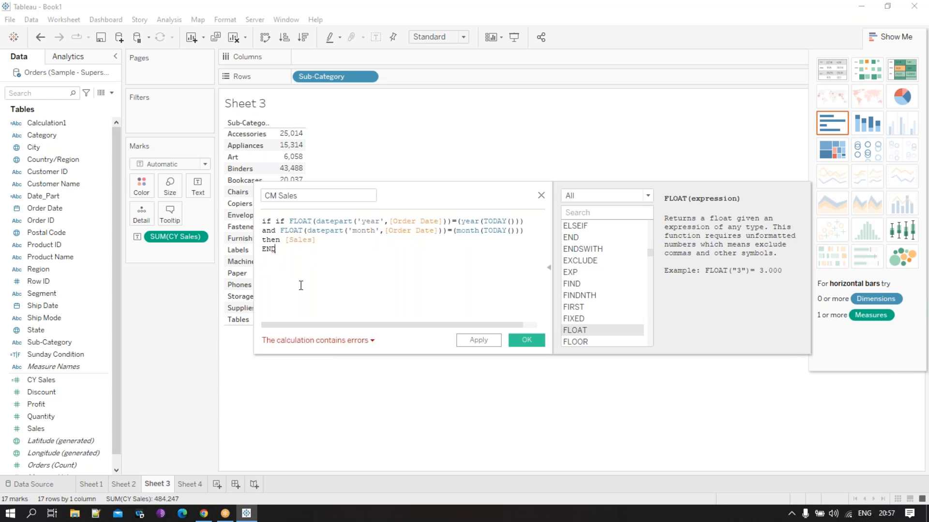
- Recheck the calculation error and delete the duplicate if at the start of the CM Sales formula
click(333, 341)
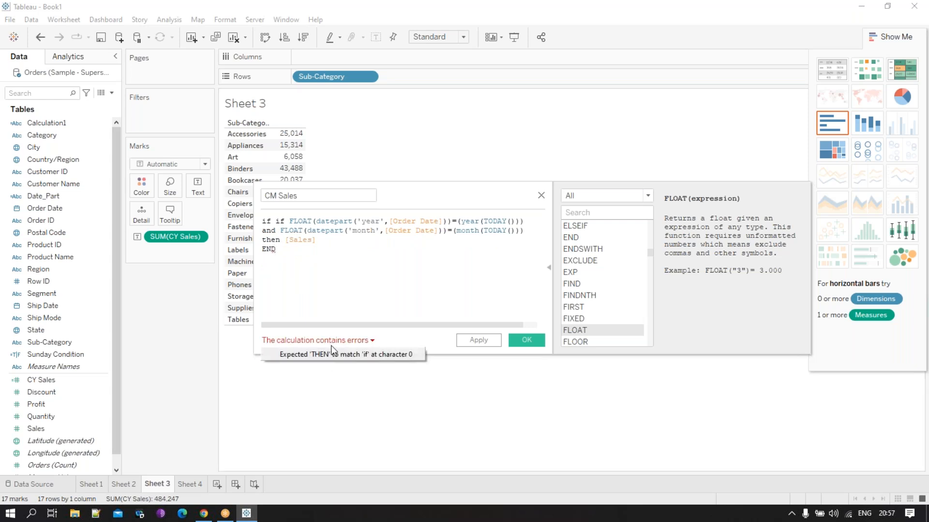
click(319, 260)
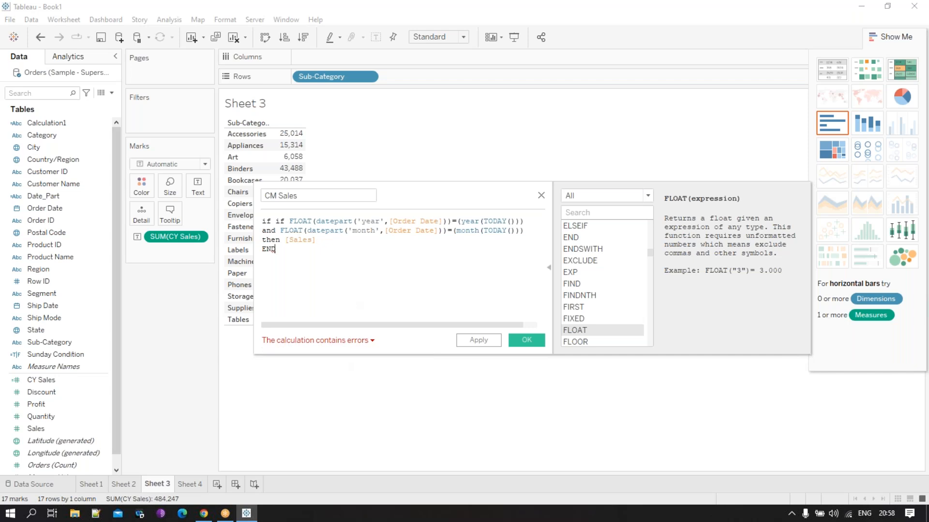
click(275, 221)
key(BackSpace)
key(BackSpace)
key(BackSpace)
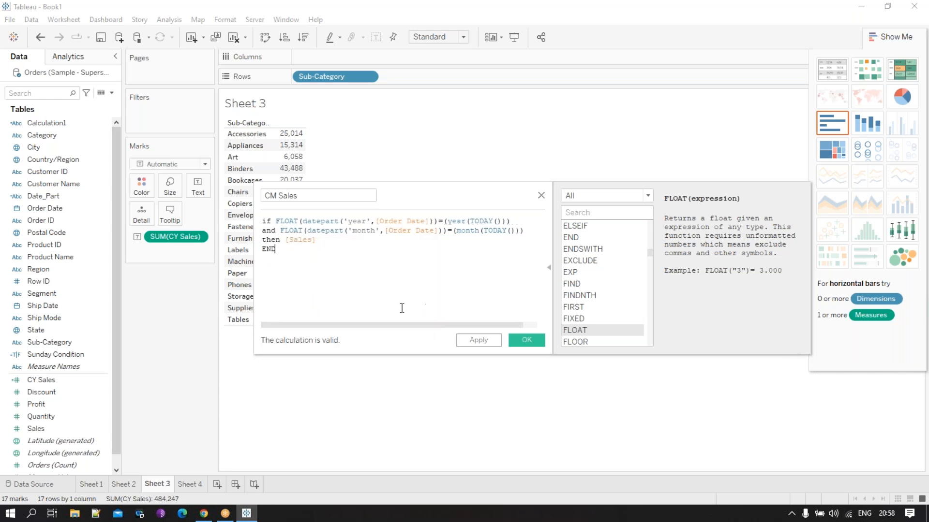
- Save the CM Sales calculation and add it to the Sub-Category table beside CY Sales
click(538, 344)
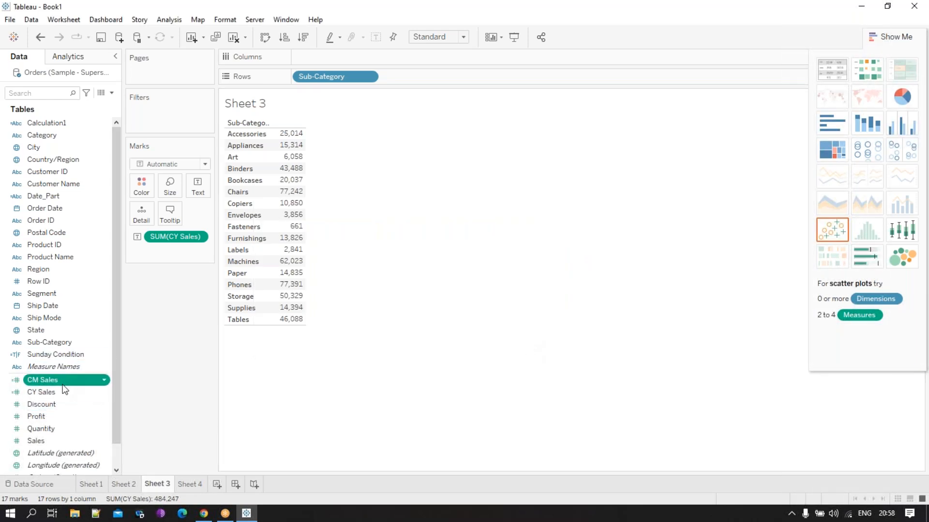
drag(63, 382, 309, 195)
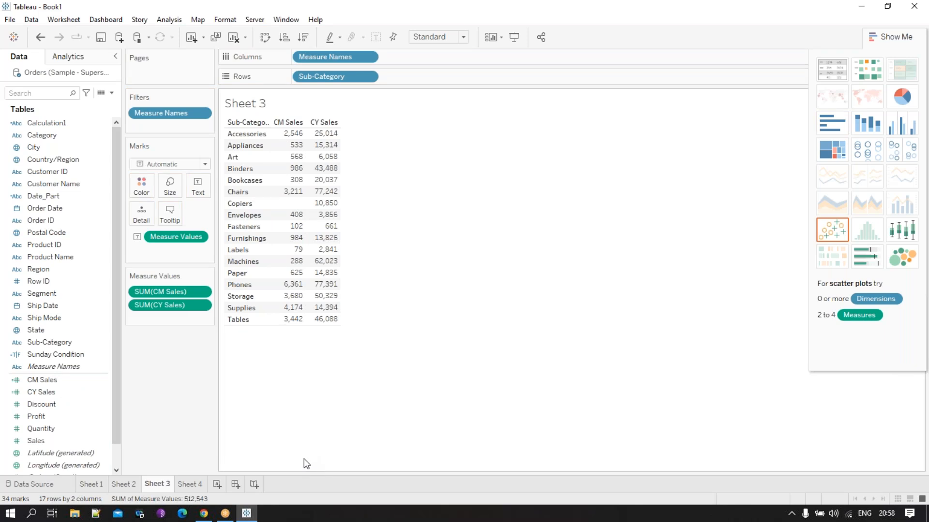
- Duplicate the CM Sales calculation, open the copy for editing and name it Today Sales
click(697, 22)
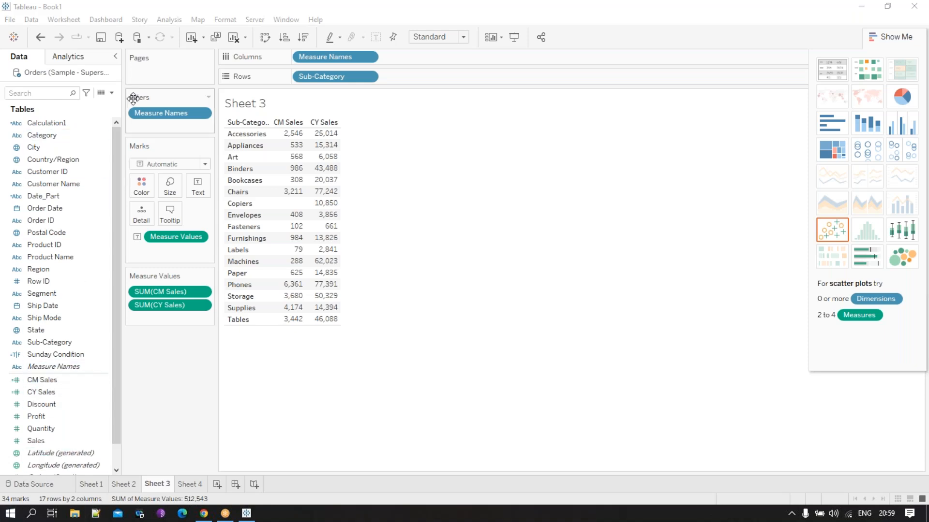
right_click(66, 380)
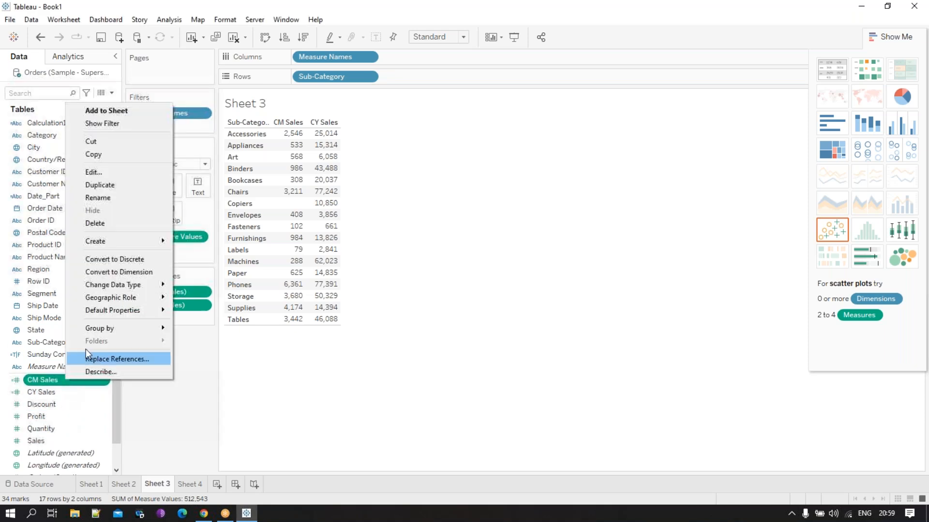
click(116, 186)
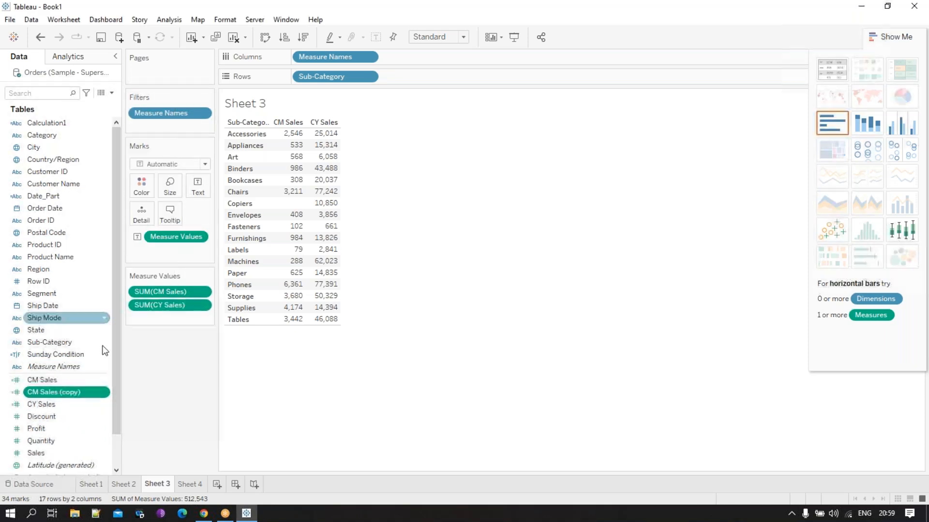
right_click(49, 393)
click(108, 185)
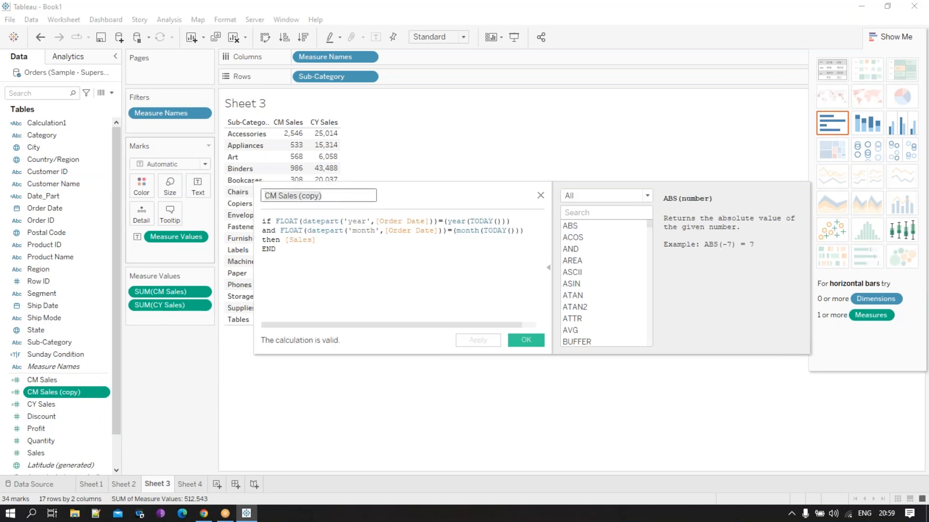
text(Today S)
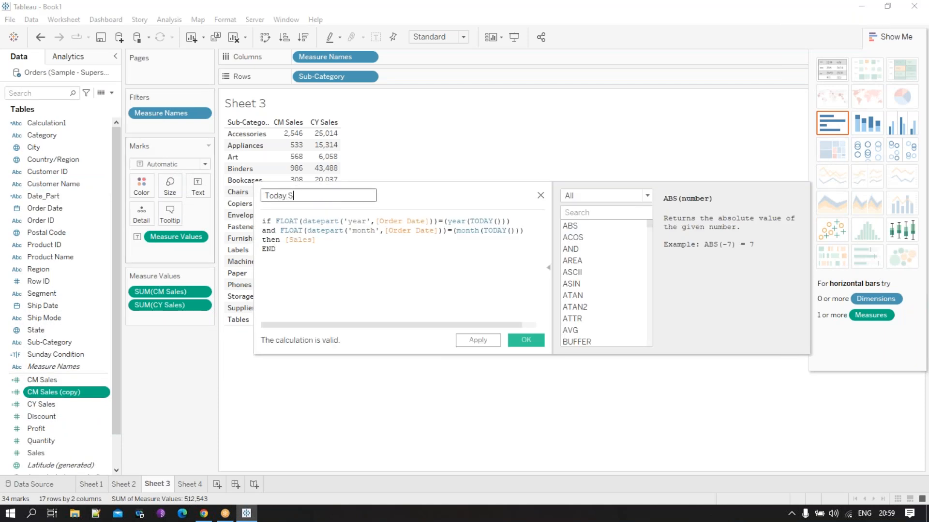
text(ales)
- Add and on its own line below the month condition, followed by an empty line before then [Sales]
click(535, 235)
click(537, 229)
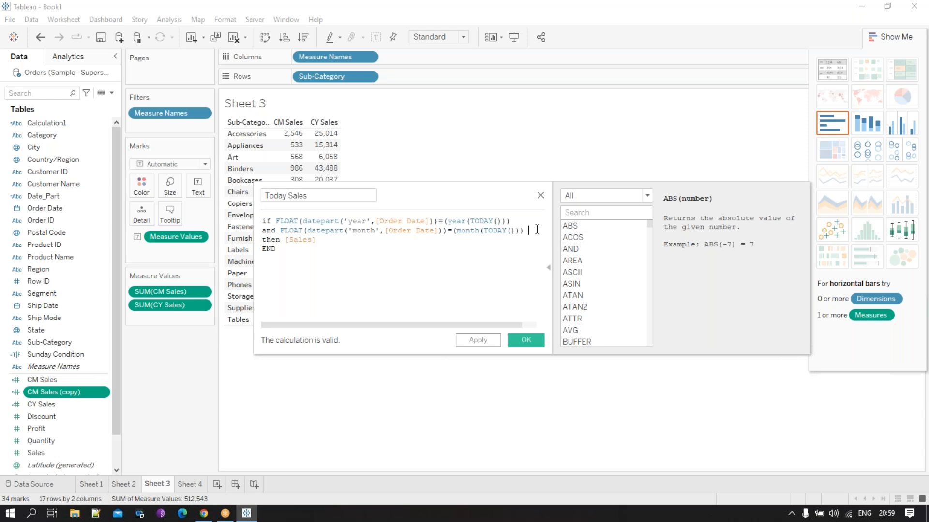
key(Return)
text(and)
key(Return)
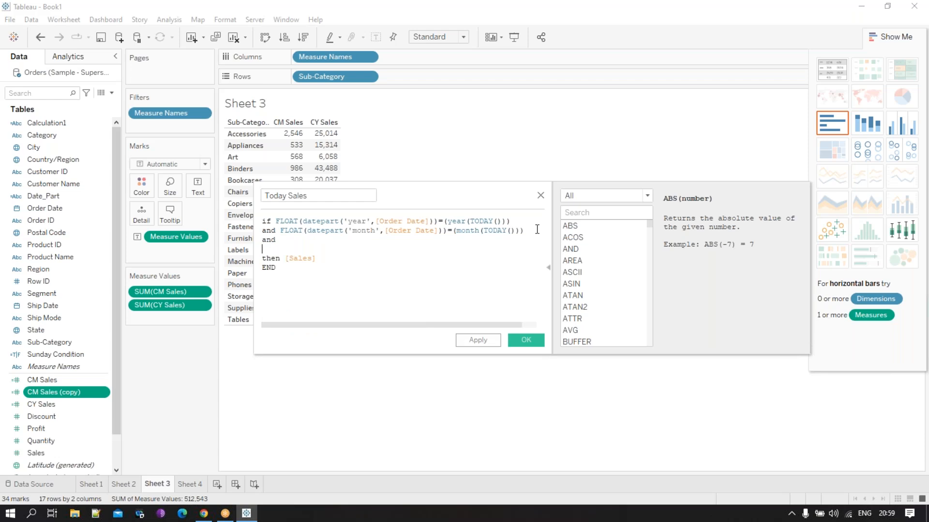
text(day)
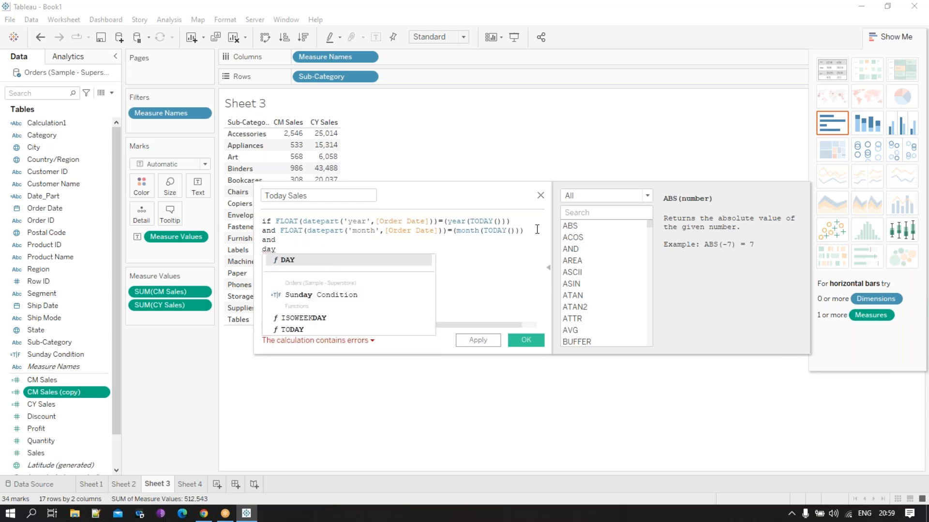
text( ()
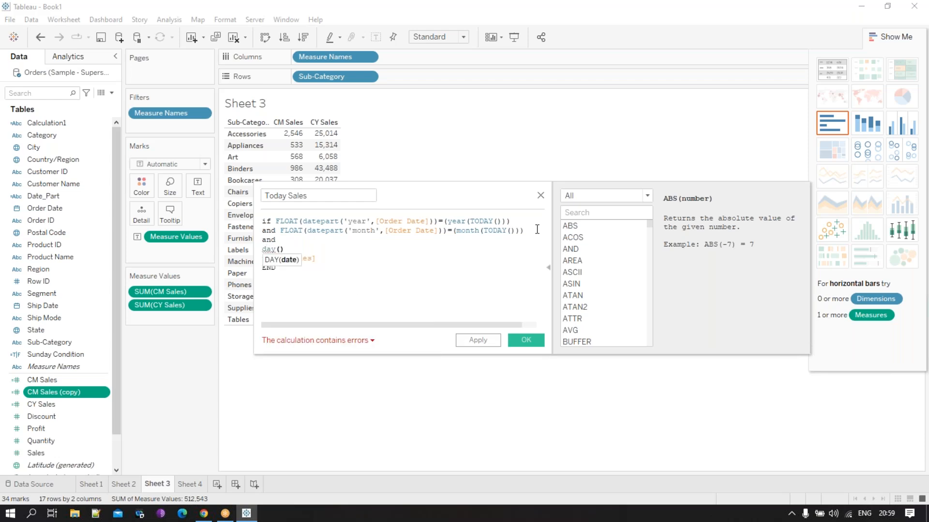
click(298, 247)
key(BackSpace)
key(BackSpace)
key(BackSpace)
key(BackSpace)
key(BackSpace)
text(date)
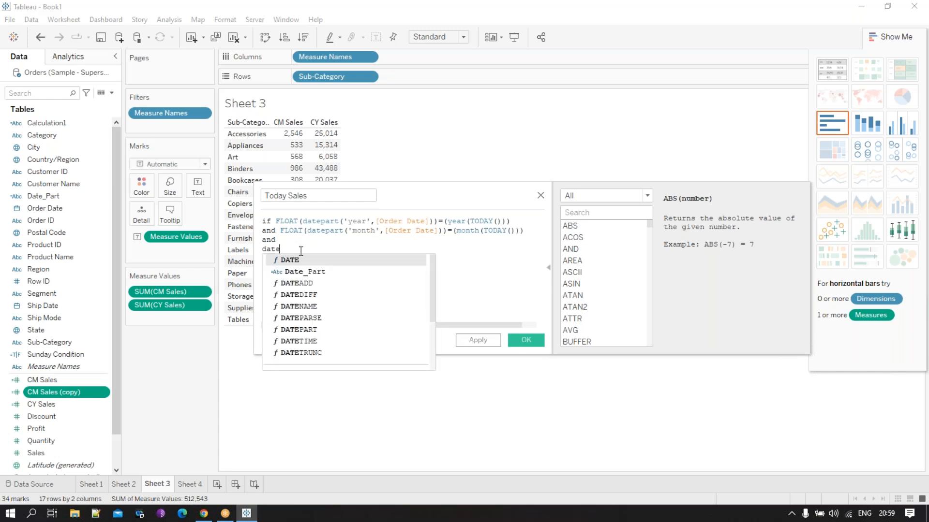
key(Down)
key(Return)
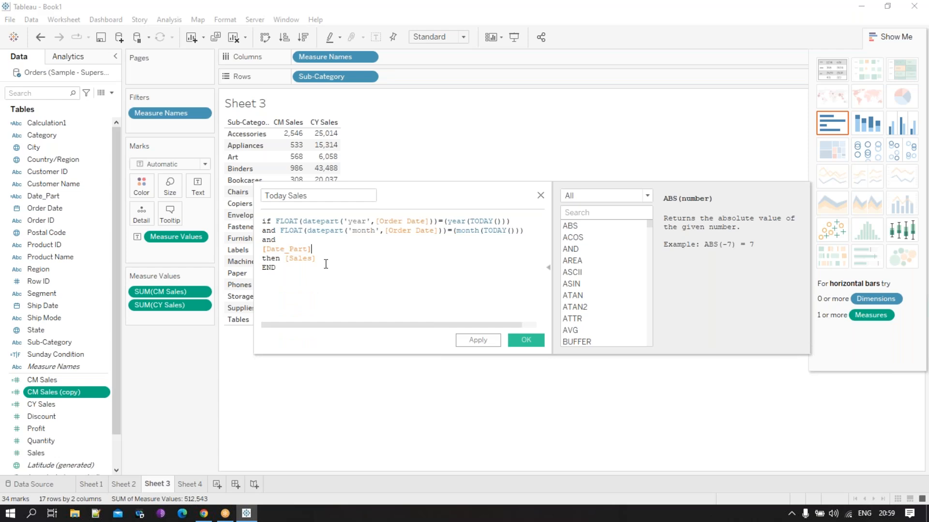
- Replace the [Date_Part] field in the Today Sales formula with DATEPART('day',[Order Date])
drag(326, 249, 247, 249)
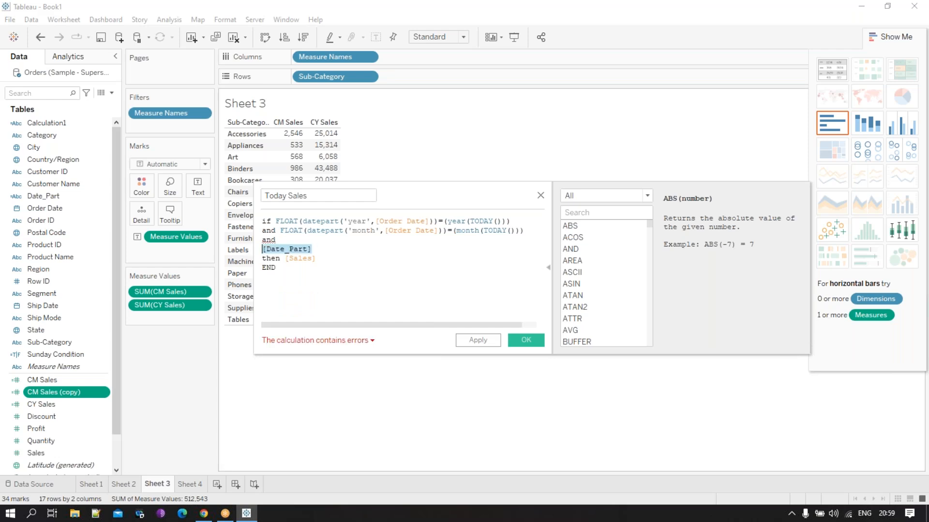
text(date)
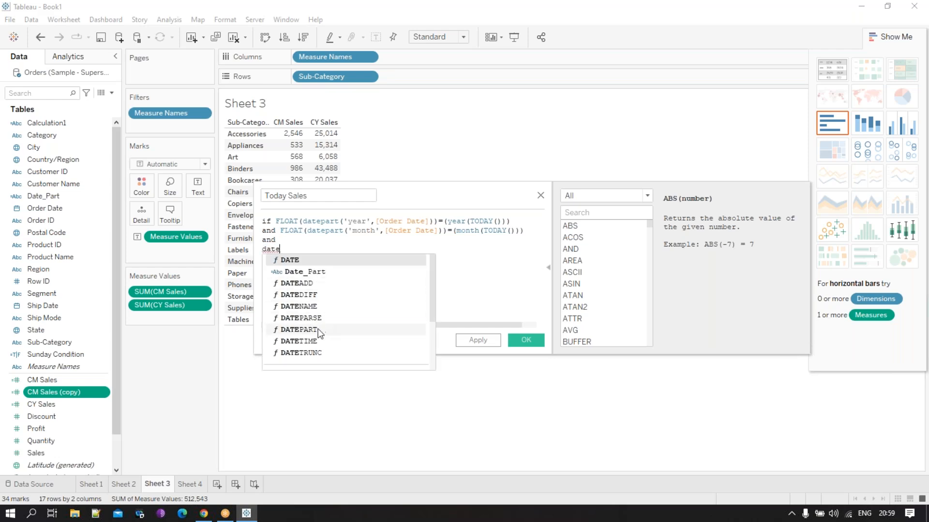
double_click(318, 329)
text(')
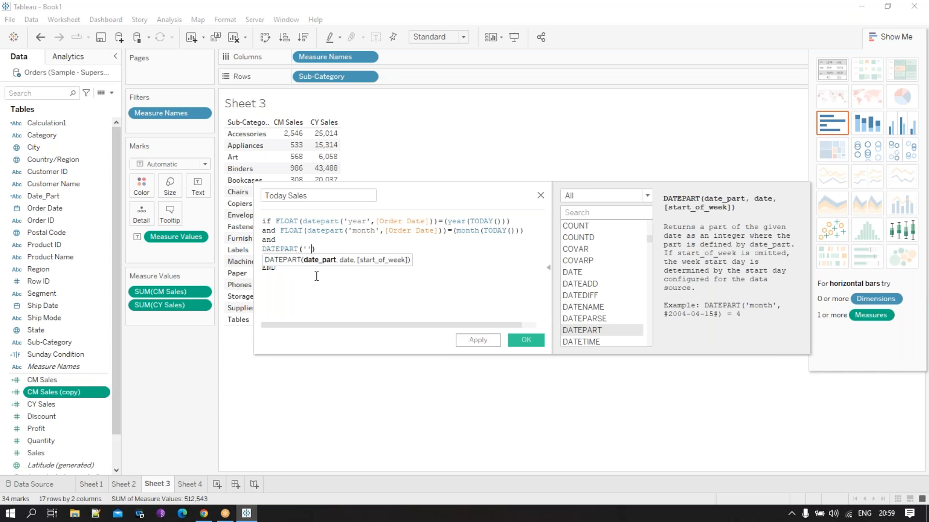
text(day',or)
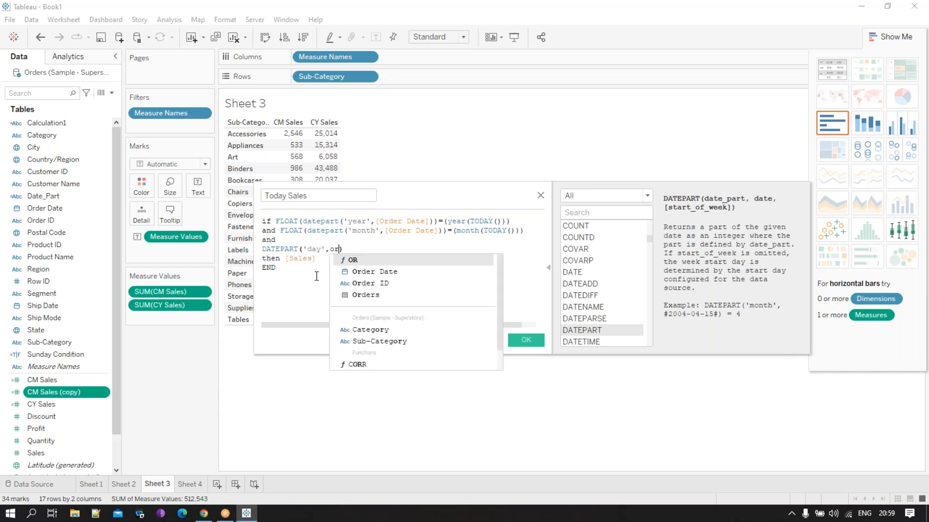
click(397, 272)
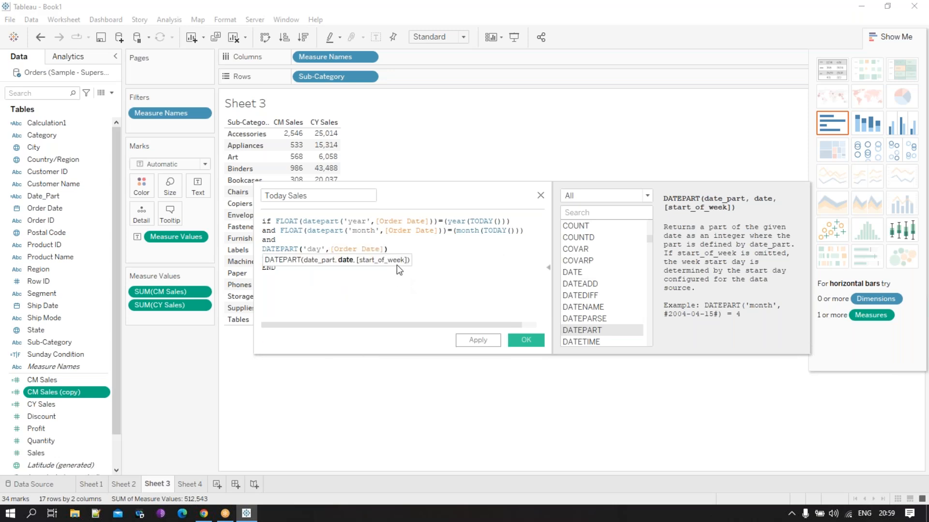
- Complete the day condition by comparing the DATEPART expression with day(TODAY())
click(406, 248)
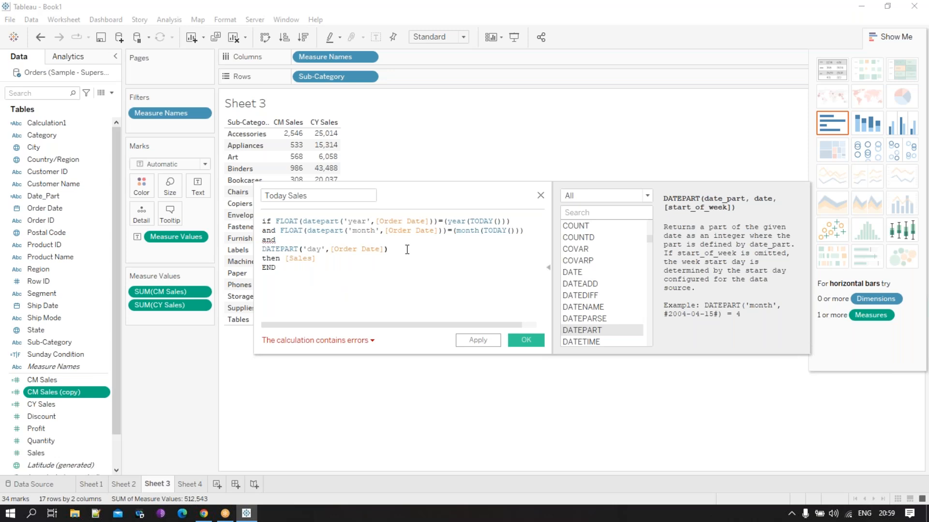
text(=day)
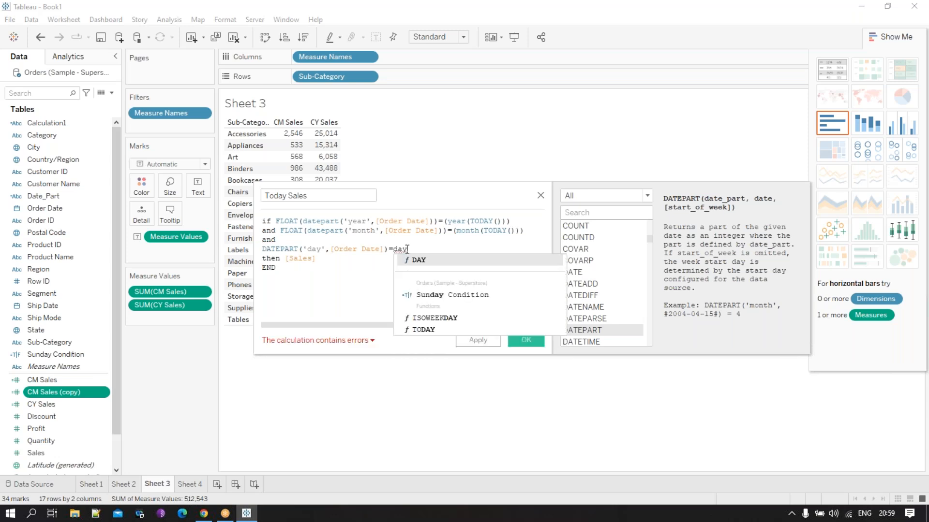
text(())
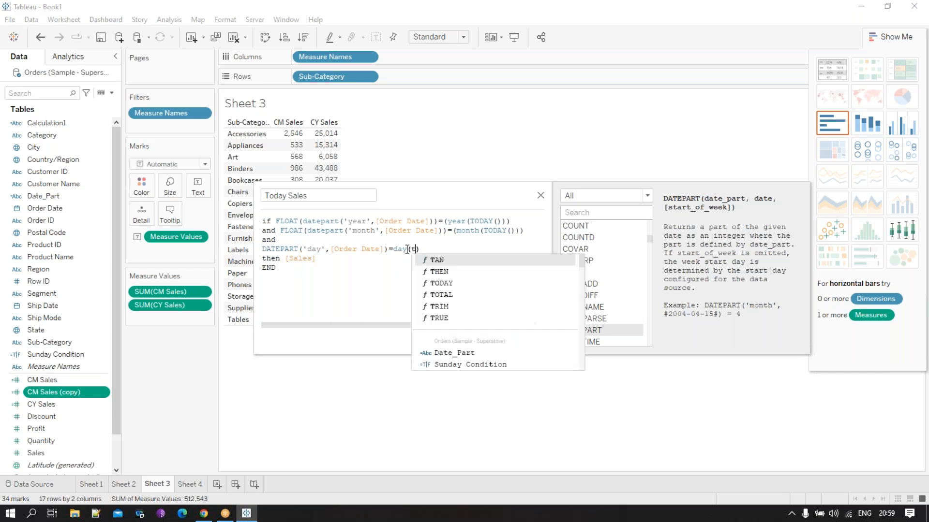
text(to)
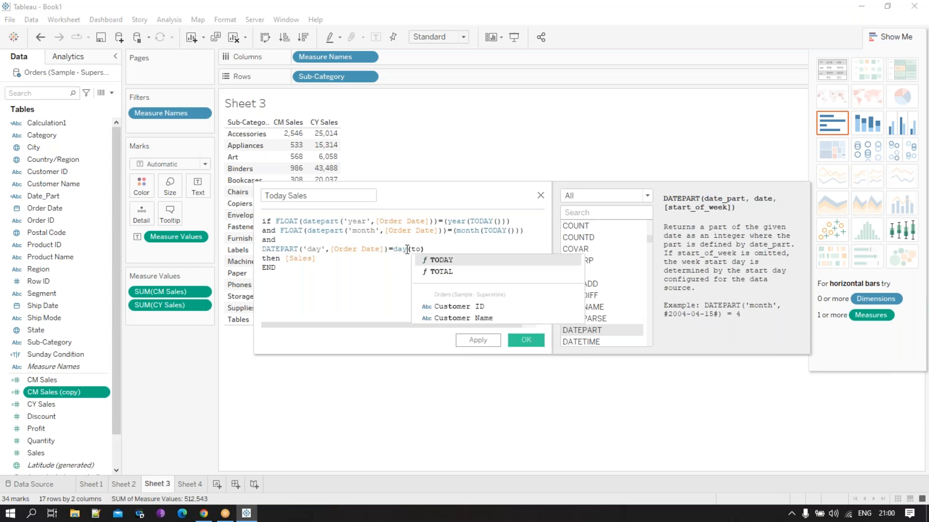
double_click(452, 262)
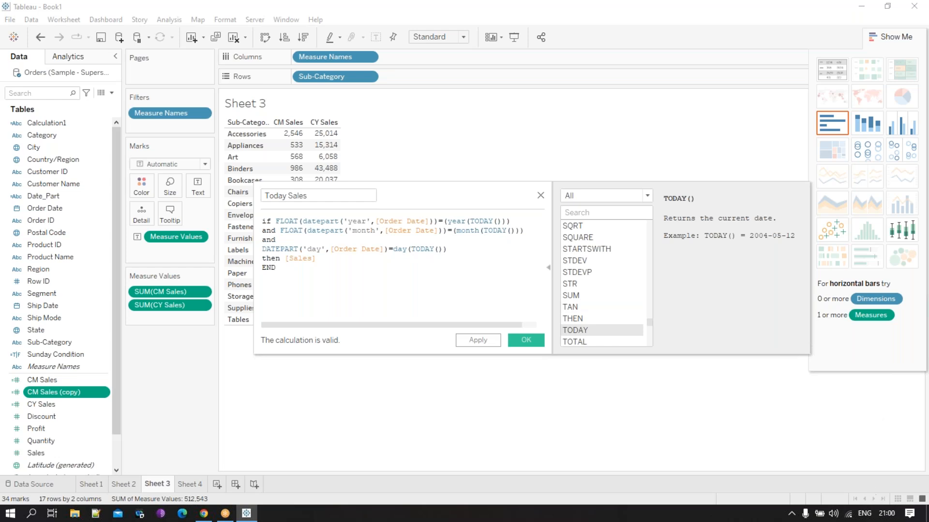
- Save the Today Sales calculation and add it to the Sub-Category table beside CY Sales
mouse_move(891, 521)
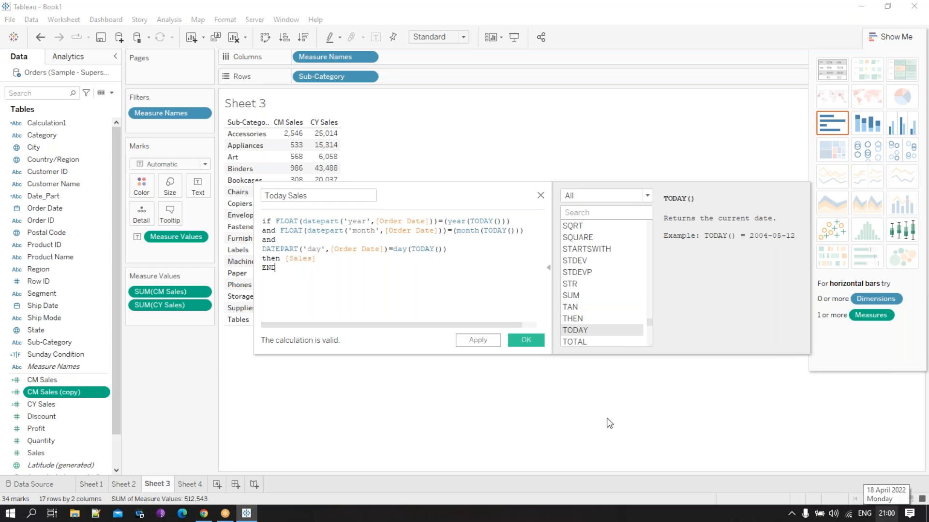
click(535, 340)
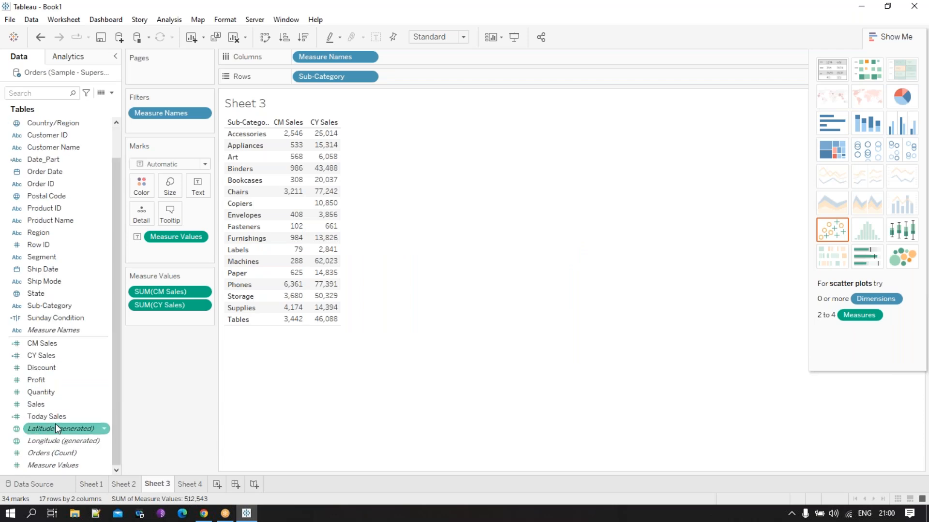
scroll(55, 423, up, 1)
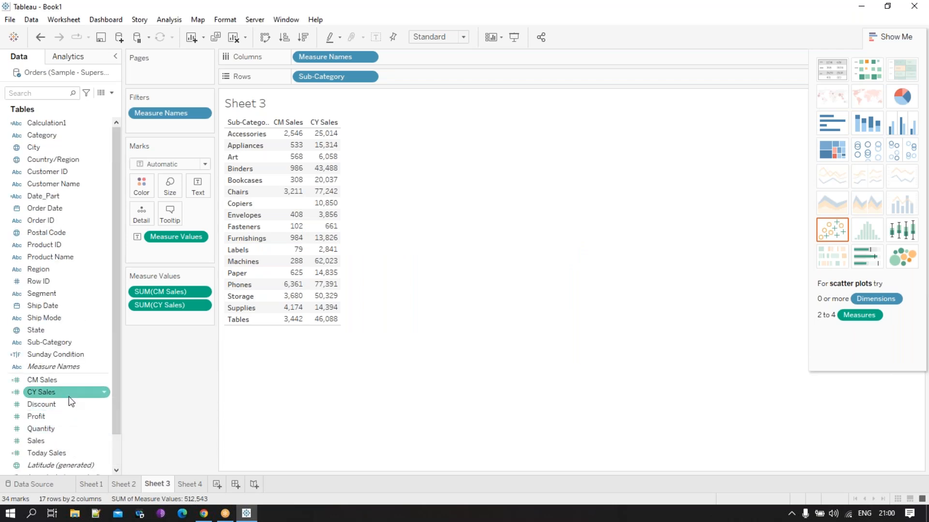
scroll(71, 366, down, 1)
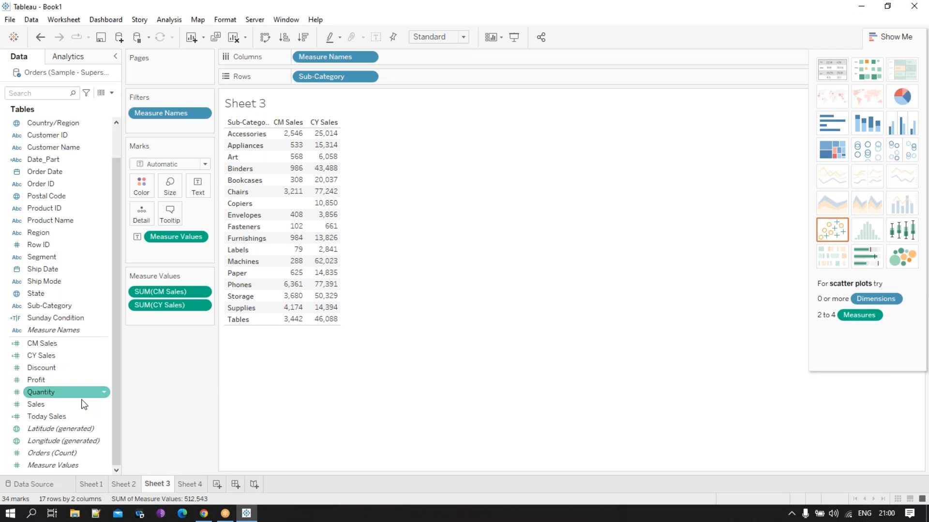
drag(77, 416, 335, 191)
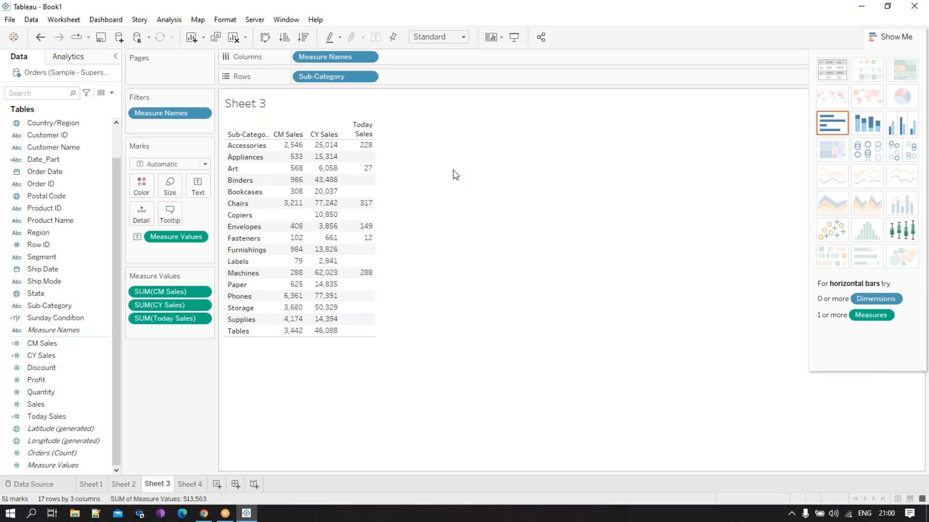
- Open the Today Sales calculation for editing and delete everything between if and END
right_click(71, 419)
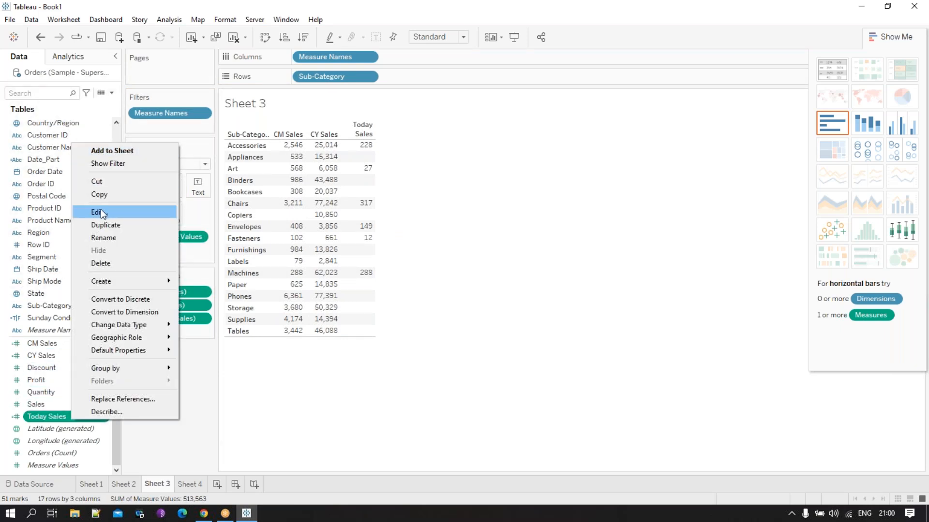
click(101, 212)
drag(463, 255, 276, 223)
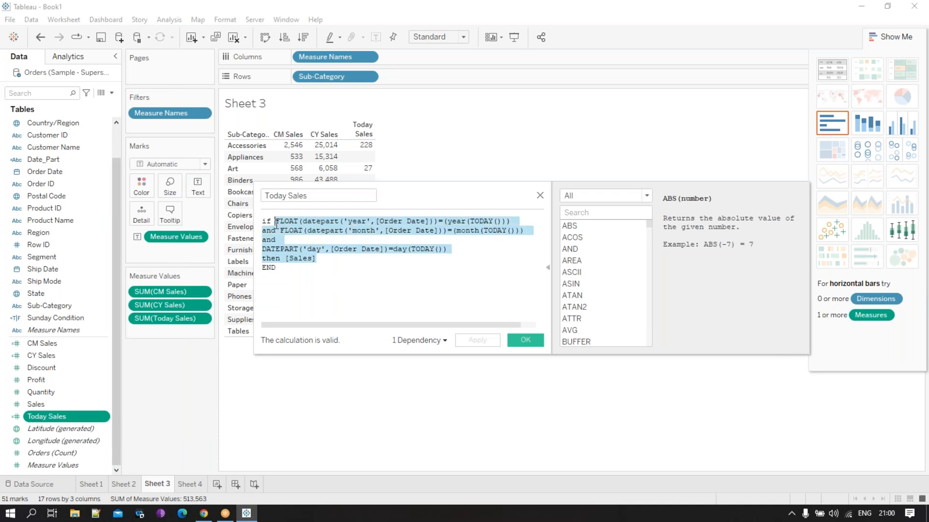
key(BackSpace)
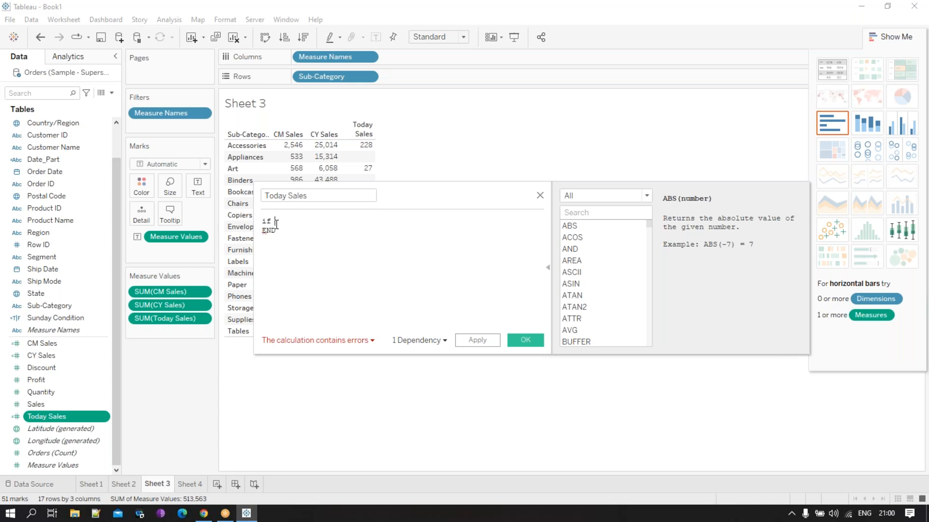
- Write [Order Date]=TODAY() as the new if condition of the Today Sales formula
text(or)
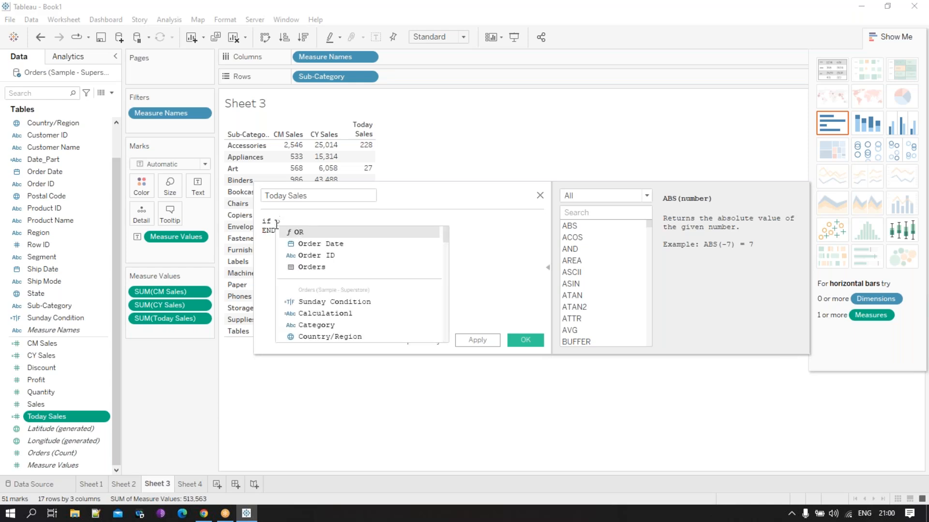
click(352, 250)
text(=r)
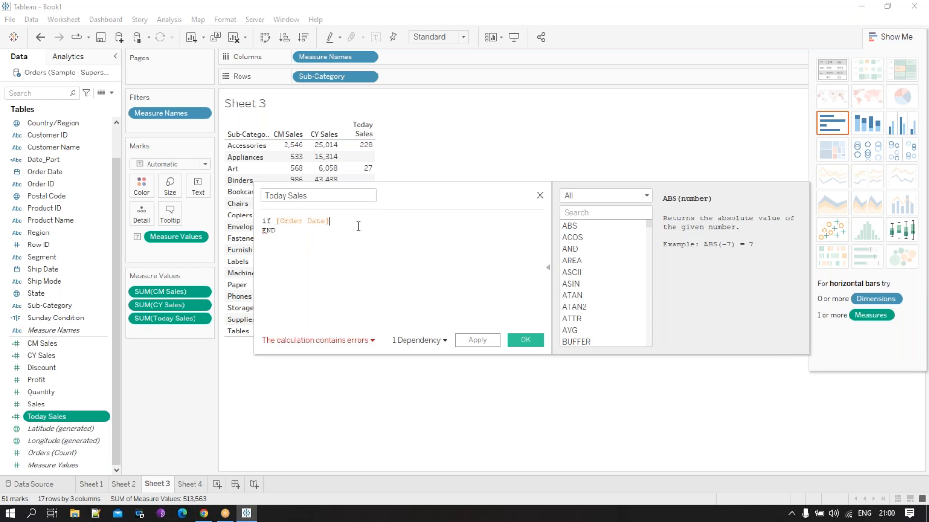
key(BackSpace)
text(t)
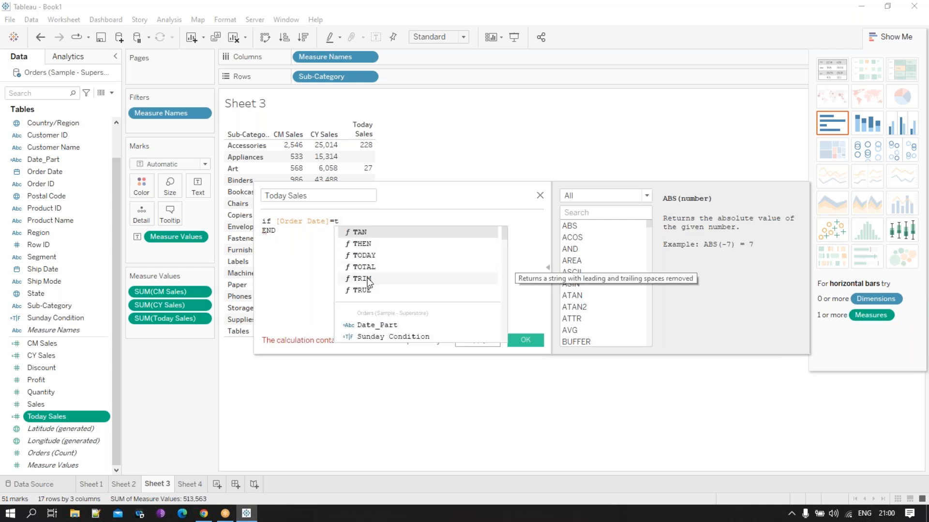
text(o)
click(385, 233)
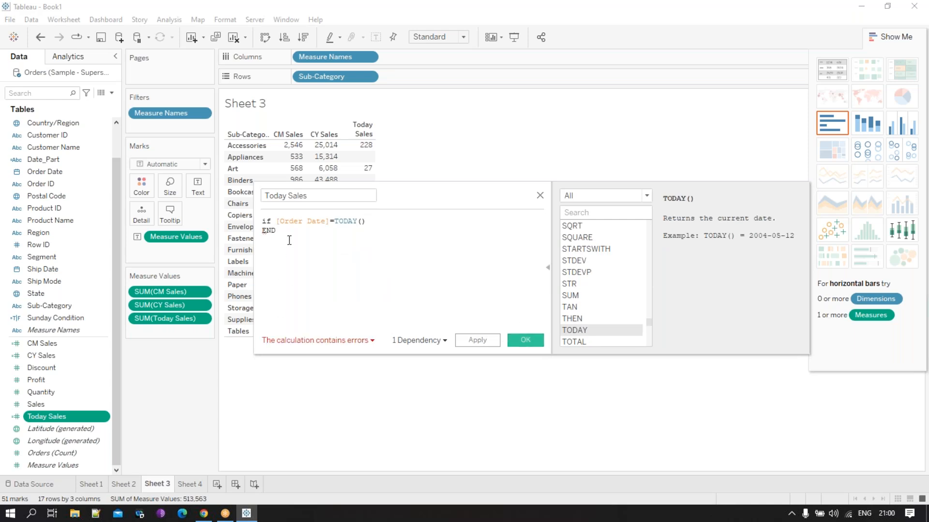
- Add then [Sales] after the TODAY() condition and save the Today Sales calculation
click(410, 224)
text(then sa)
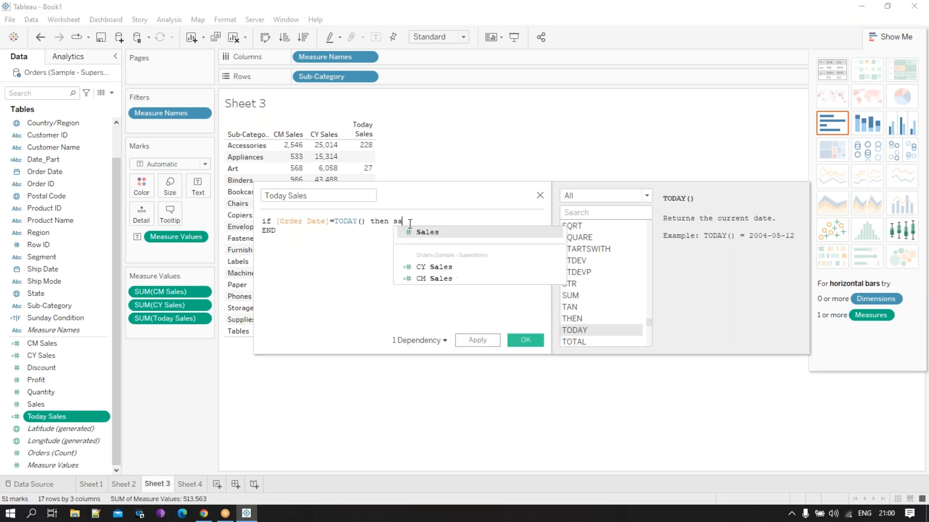
click(423, 233)
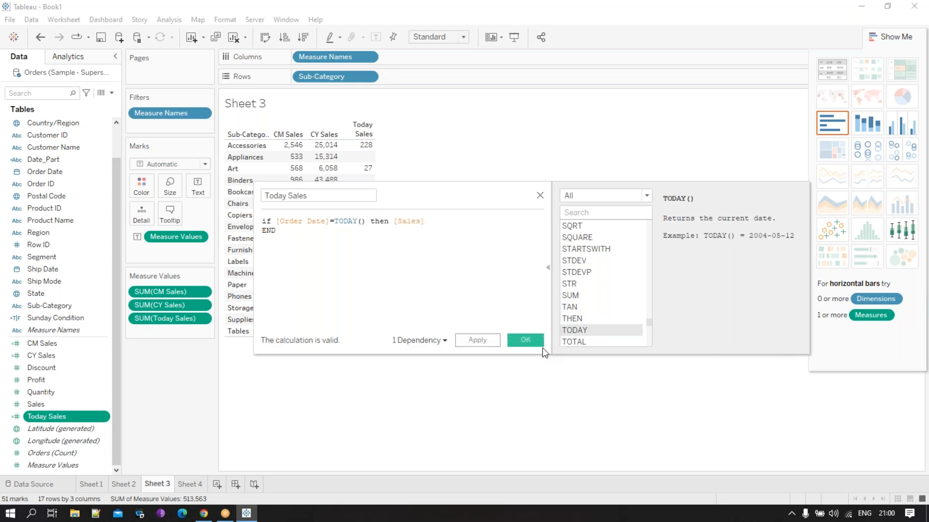
click(525, 340)
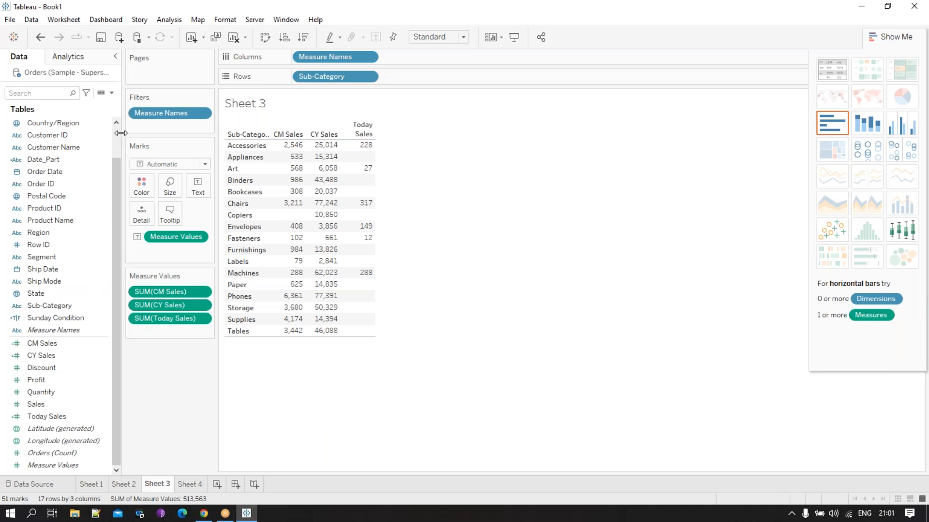
scroll(119, 141, up, 1)
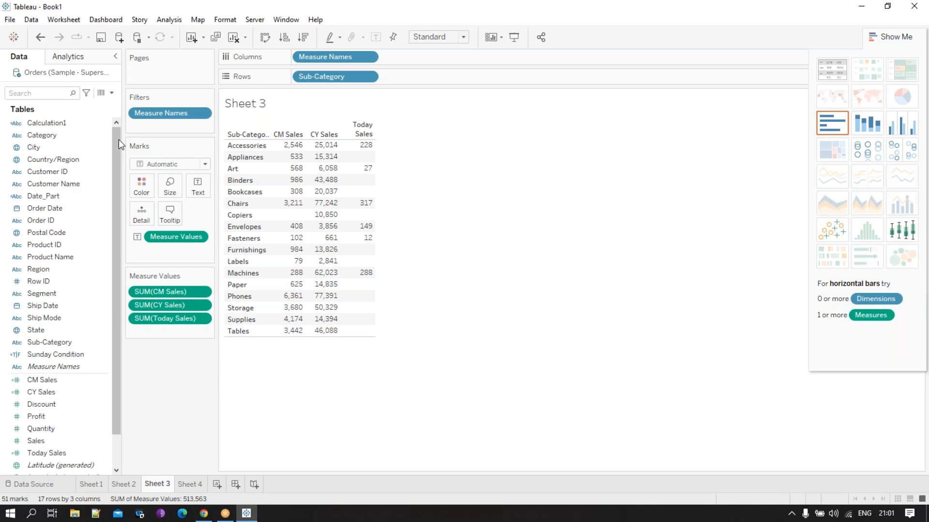
click(888, 516)
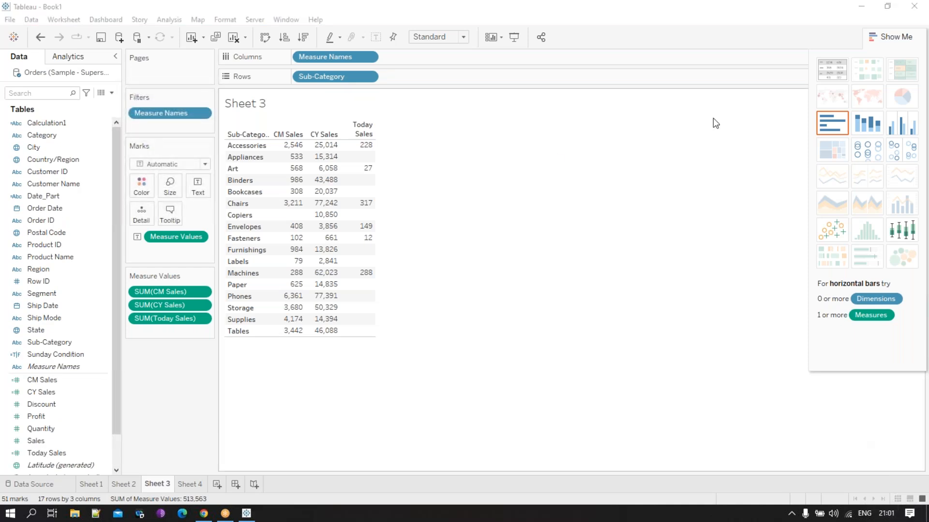
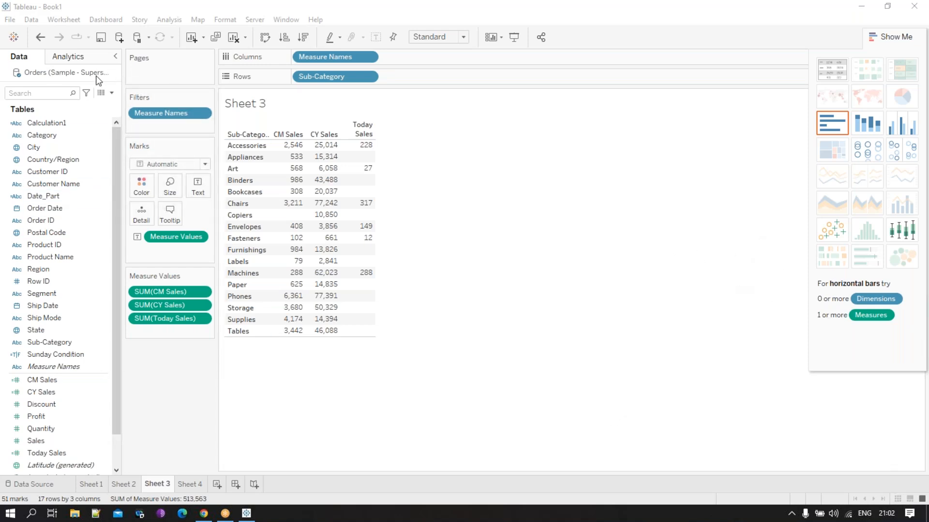
- Create a new calculated field named YTD and place the cursor in its empty formula
click(113, 94)
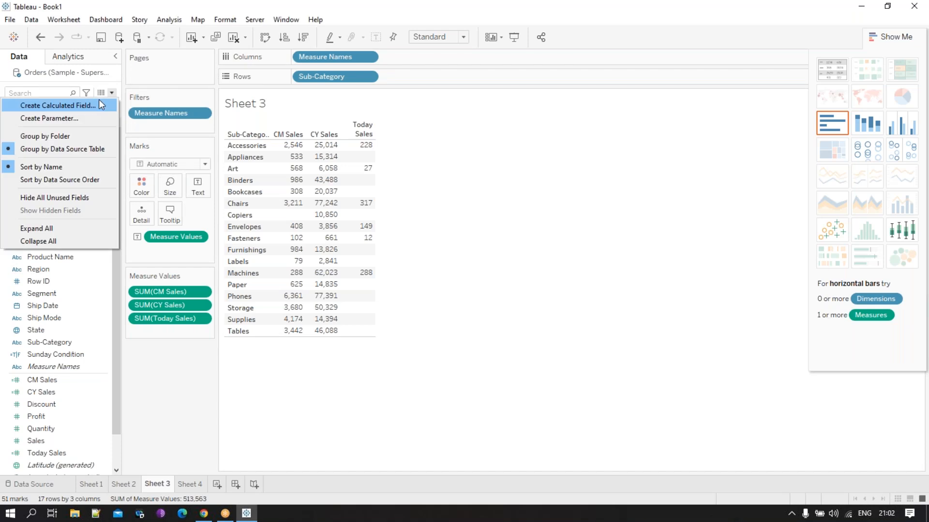
click(96, 100)
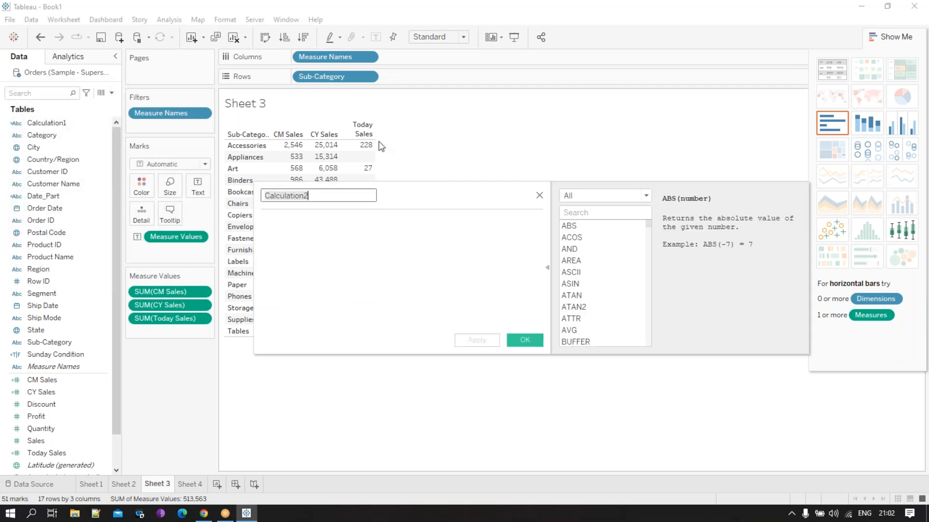
text(YTD)
click(363, 274)
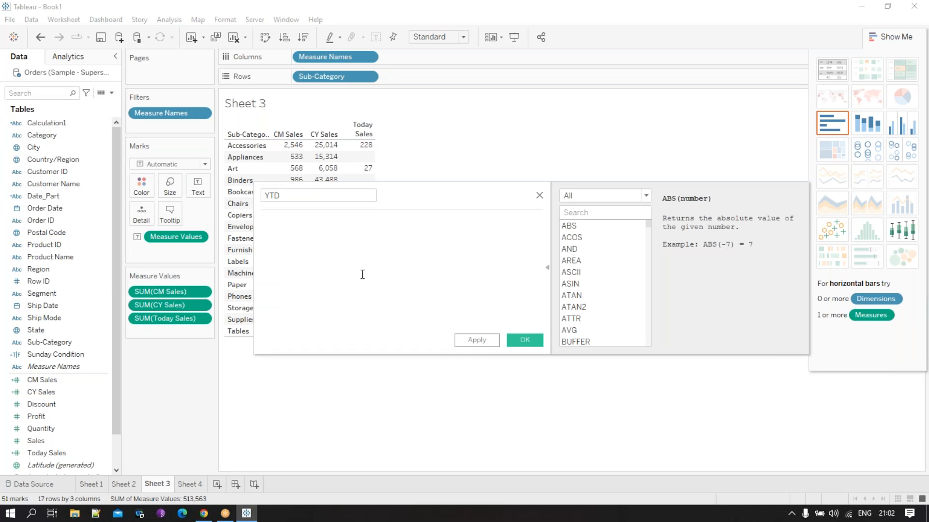
- Write the condition DATEDIFF('year',TODAY(),[Order Date])=0 in the YTD formula
text(da)
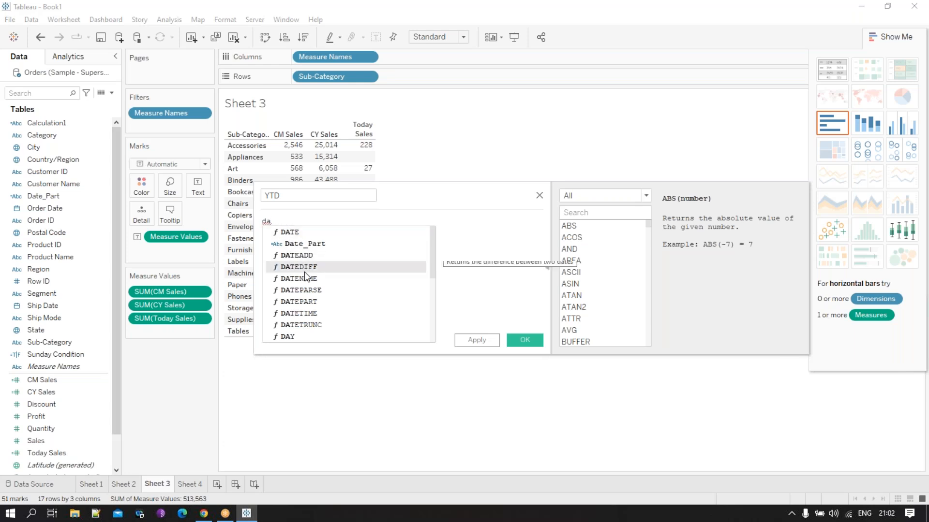
click(303, 267)
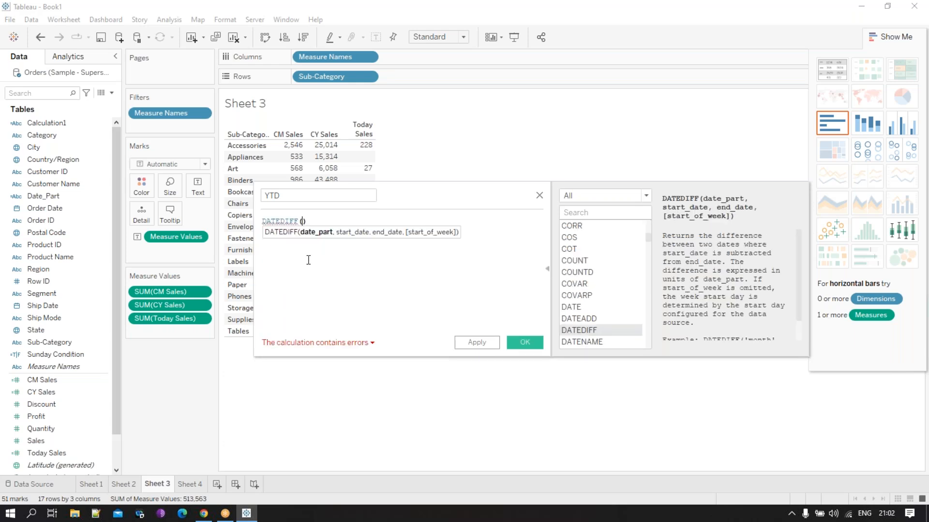
text('year)
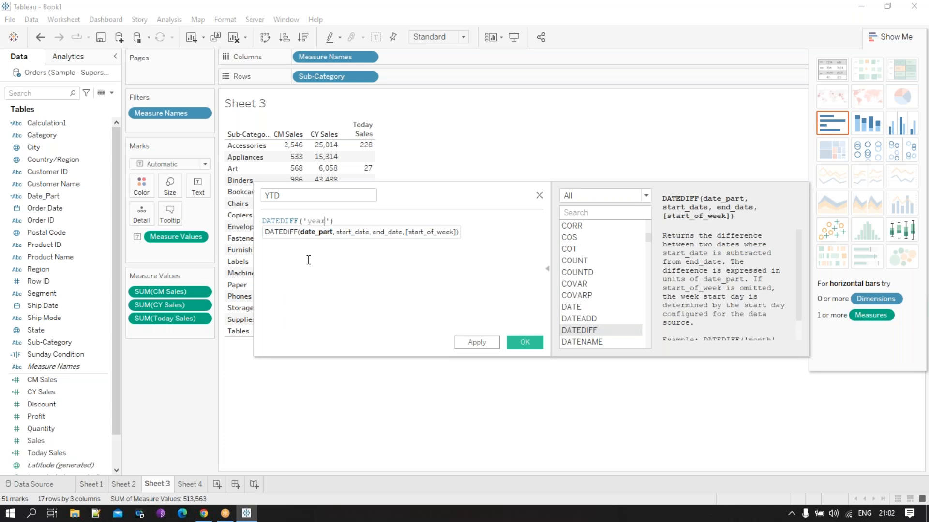
text(,to)
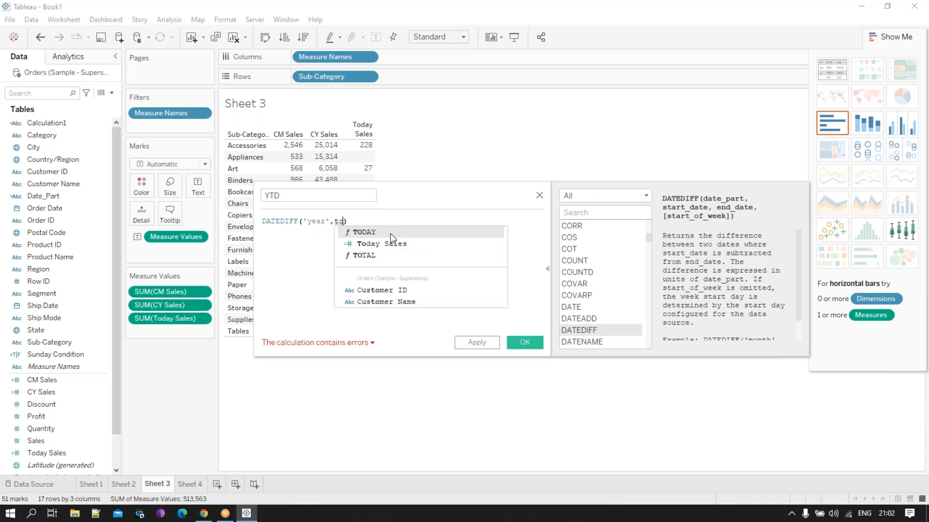
click(390, 234)
text(,orr)
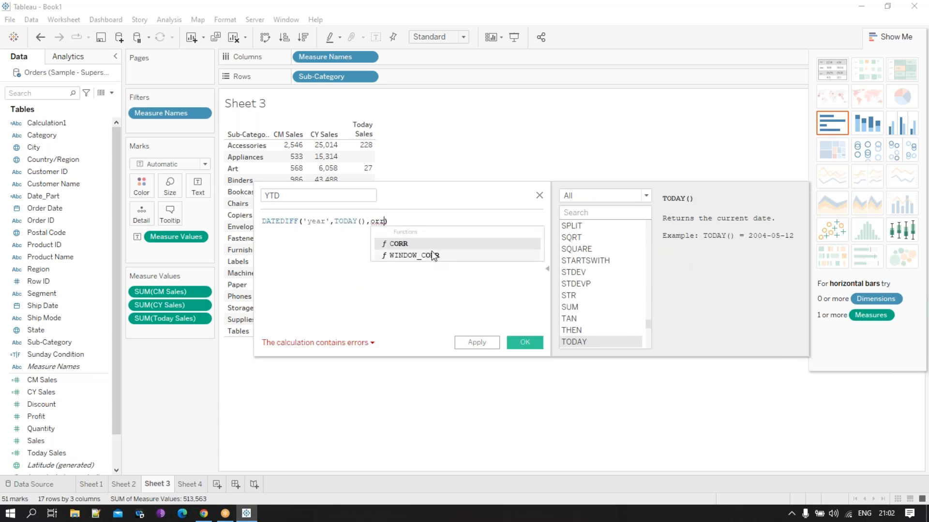
key(BackSpace)
click(416, 244)
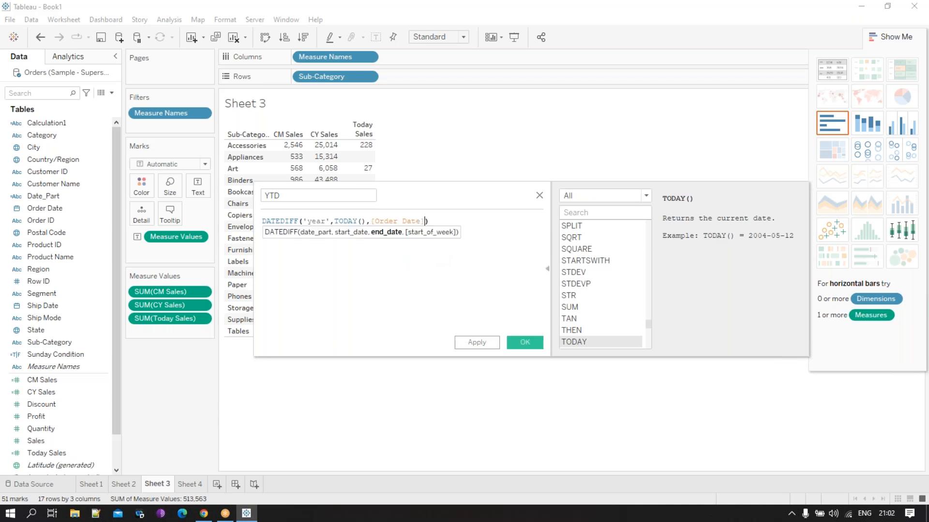
click(460, 219)
text(=0)
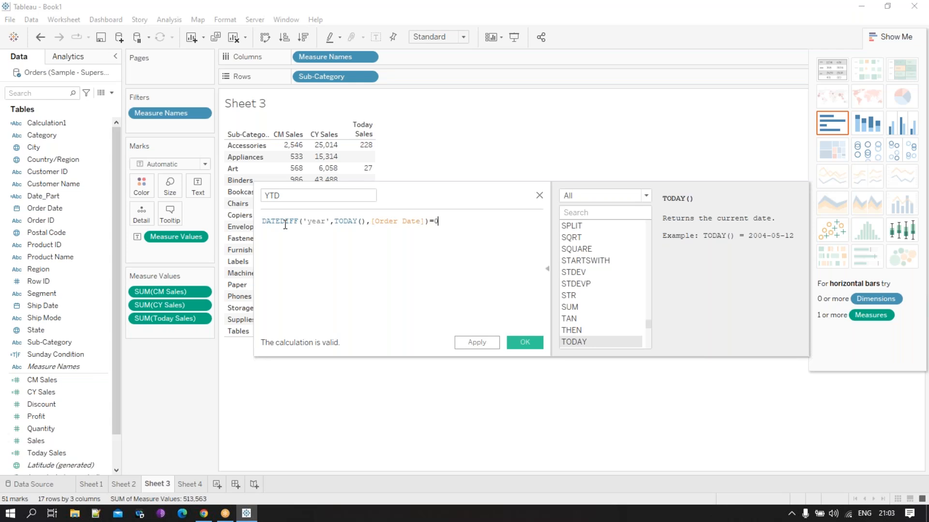
- Check the DATEDIFF function description and add then [Sales] and END on separate lines below the condition
click(281, 223)
scroll(733, 309, down, 1)
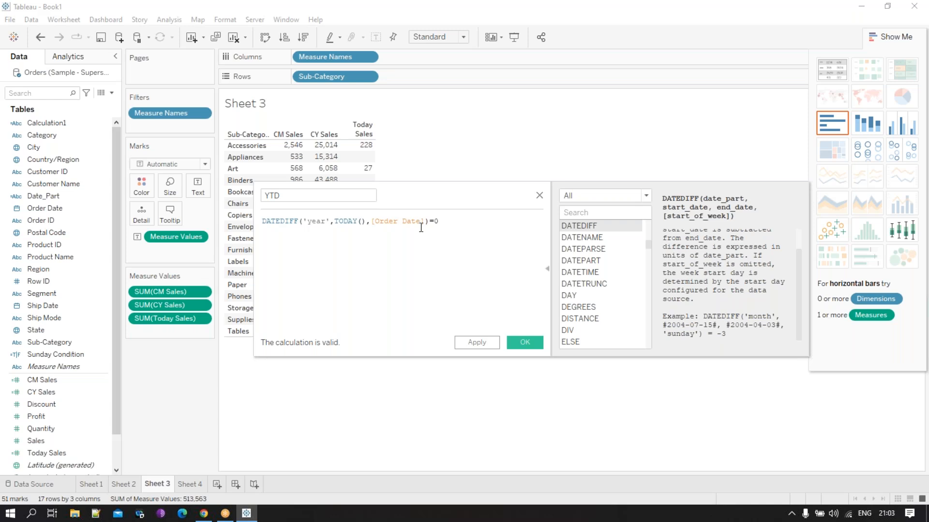
key(Return)
text(then sale)
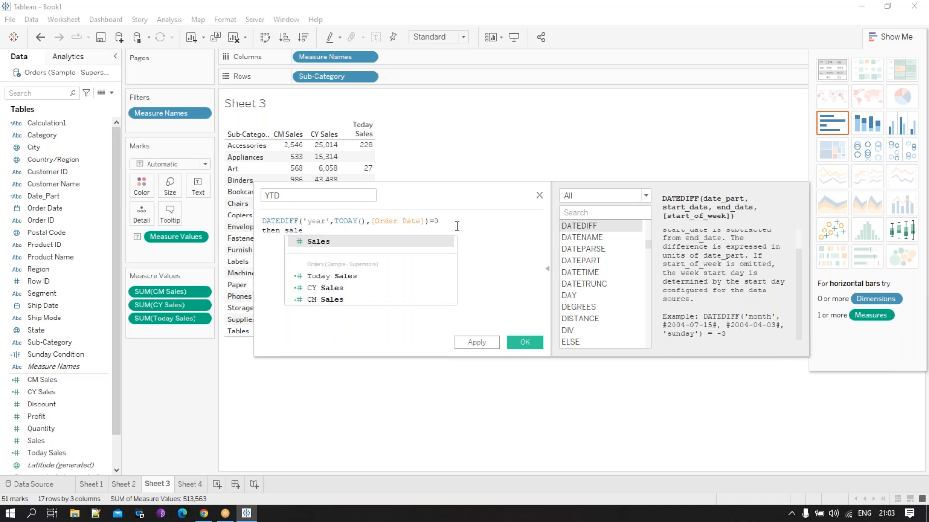
click(365, 242)
key(Return)
text(END)
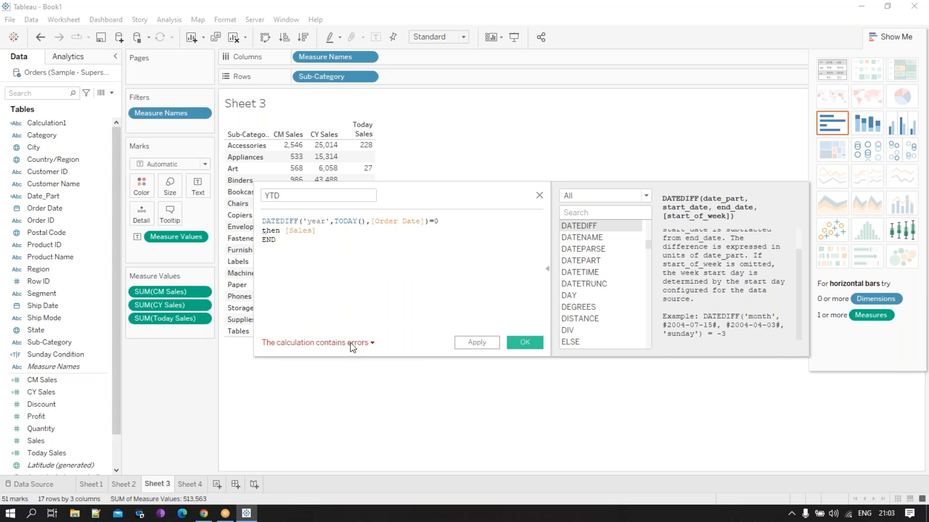
- Insert the missing if keyword in front of the DATEDIFF condition in the YTD formula
mouse_move(351, 343)
click(265, 221)
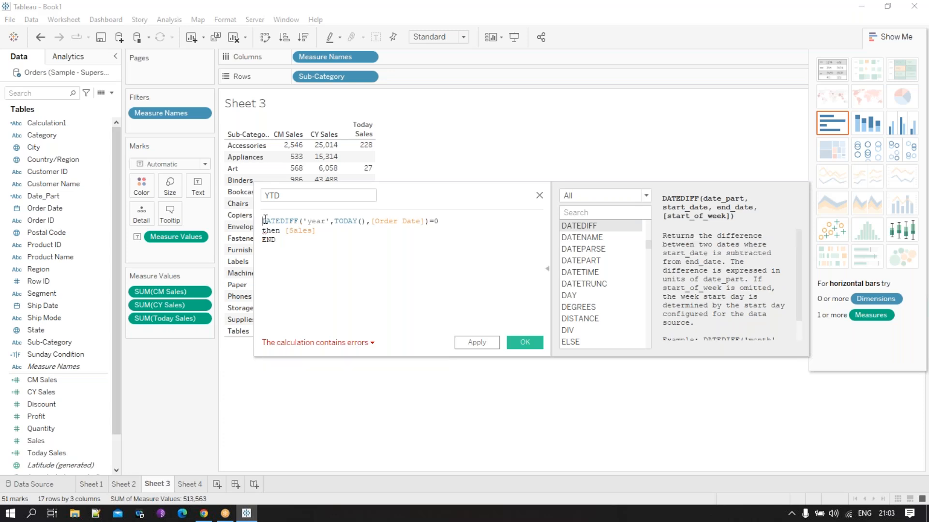
text(if)
click(363, 285)
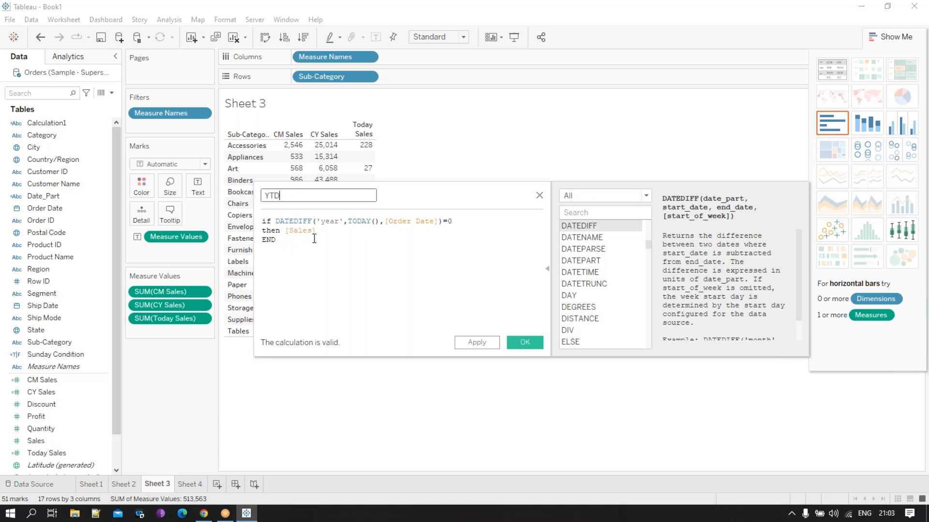
click(299, 249)
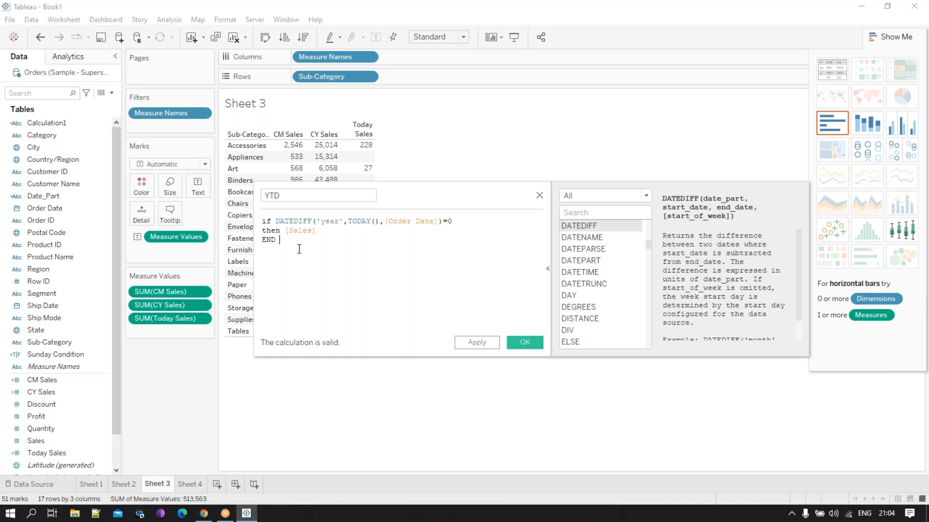
- Extend the if condition with and [Order Date]=TODAY() on a new line before then
click(490, 220)
text(and)
key(Return)
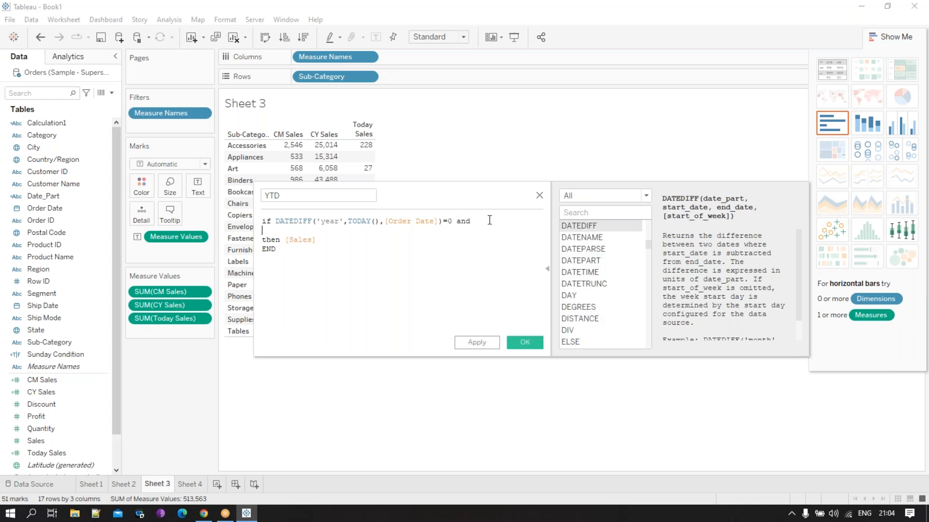
text(or)
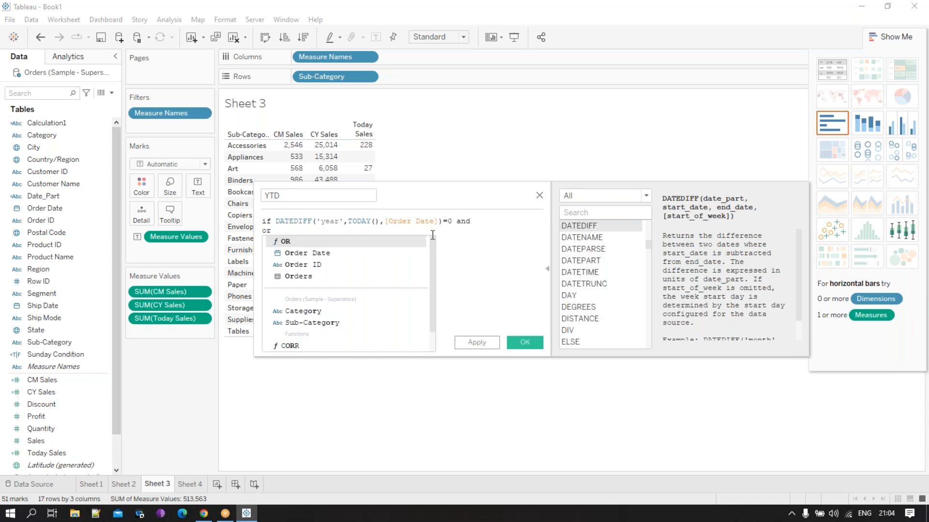
click(347, 252)
text(=)
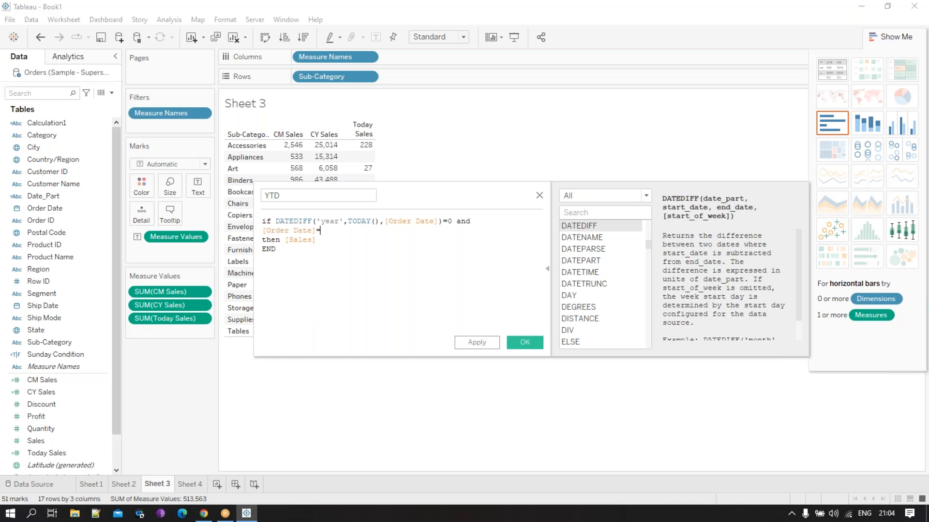
text(to)
click(359, 242)
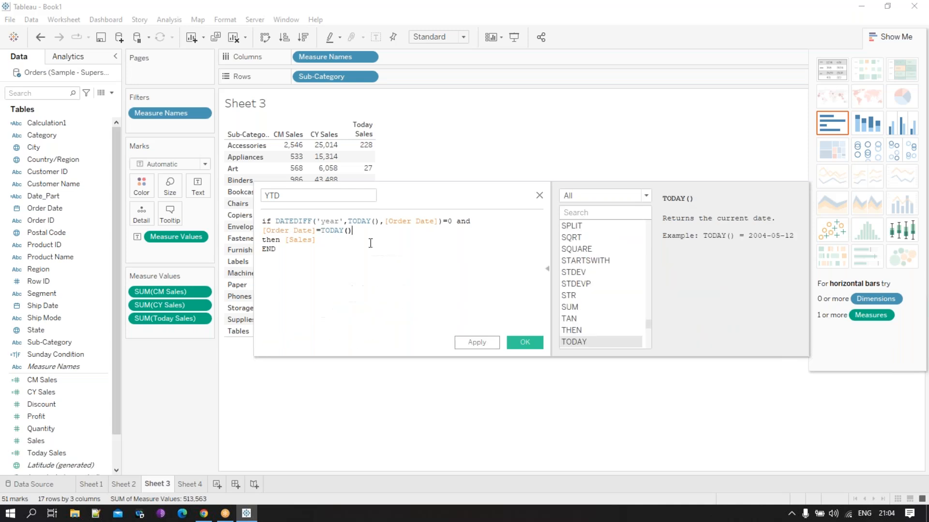
- Change the second condition's comparison operator to <= so it reads [Order Date]<=TODAY()
click(358, 248)
mouse_move(881, 517)
click(384, 231)
text(>)
key(BackSpace)
key(BackSpace)
text(<=)
- Save the YTD calculation and add it to the Sub-Category table beside Today Sales
click(409, 245)
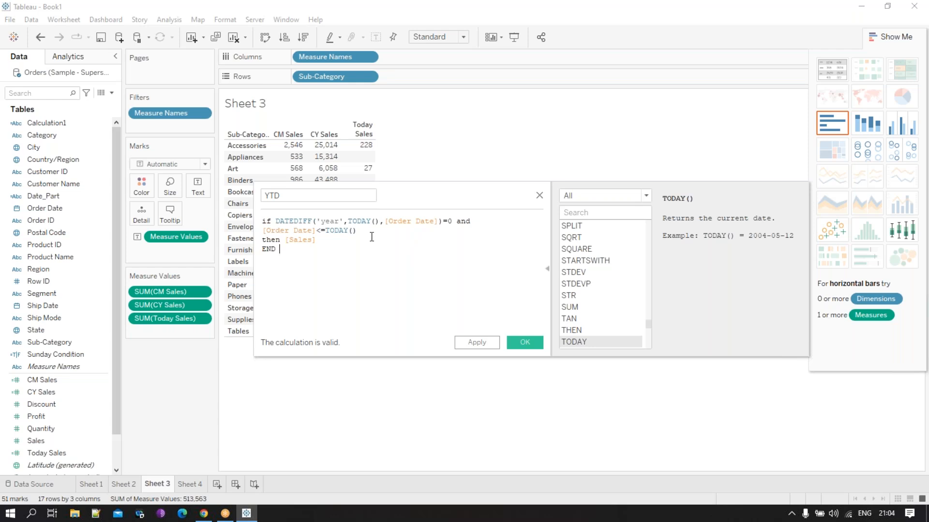
click(524, 342)
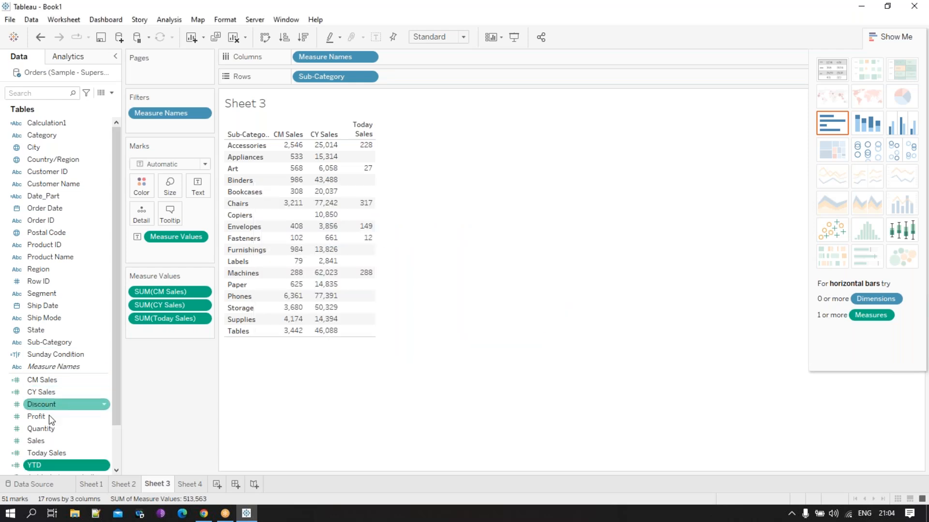
drag(63, 470, 373, 193)
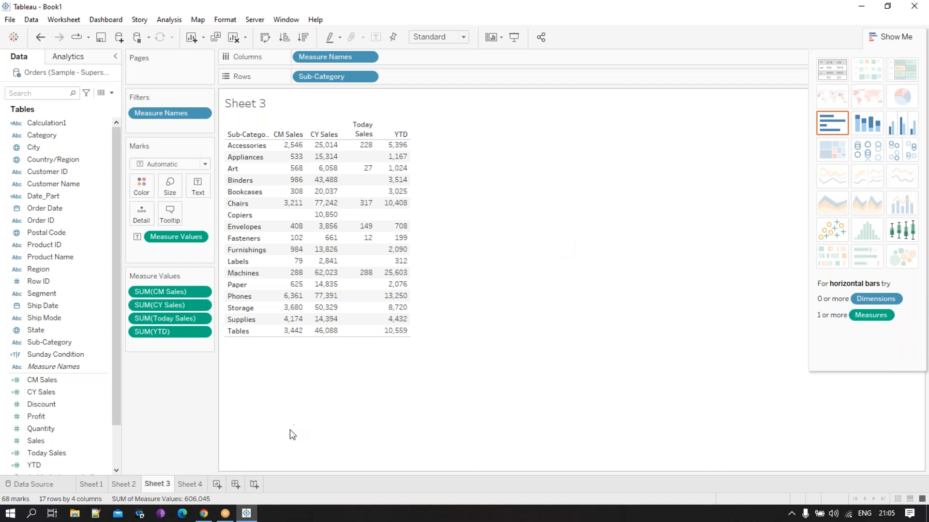
- Create a new worksheet showing Sales by Sub-Category as a text table
click(216, 484)
drag(92, 343, 252, 291)
drag(49, 440, 300, 255)
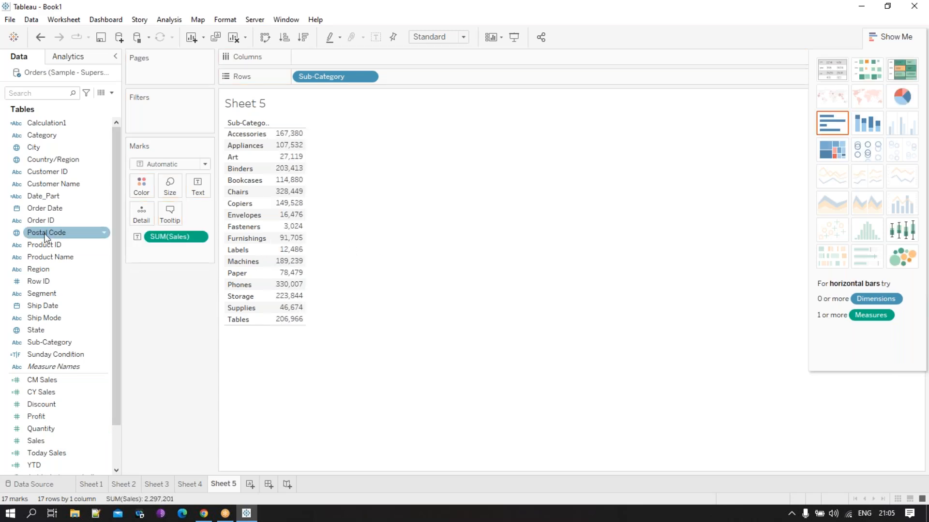
- Filter the new sheet by Order Date as a relative date limited to the year to date
click(48, 209)
drag(49, 209, 185, 99)
double_click(437, 161)
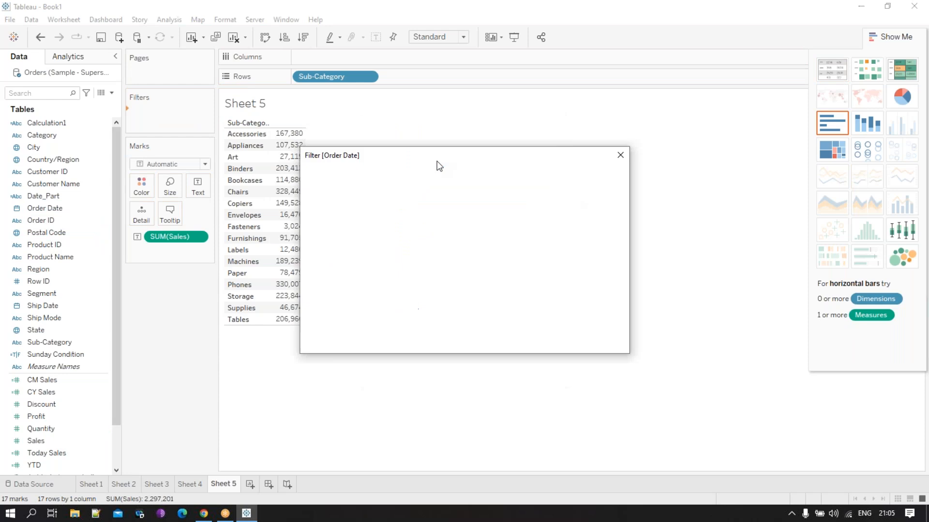
click(369, 250)
click(458, 303)
click(506, 341)
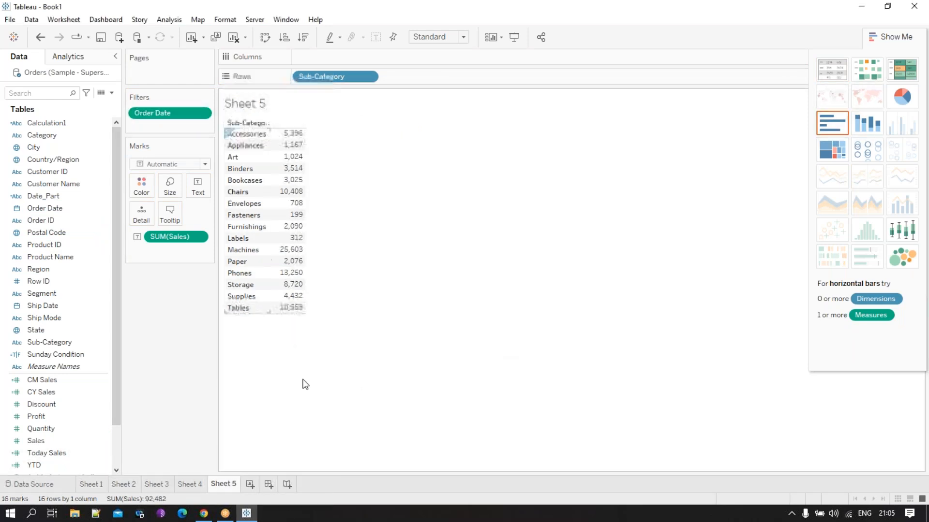
- Compare the filtered Sales values on Sheet 5 with the YTD column on Sheet 3
click(188, 485)
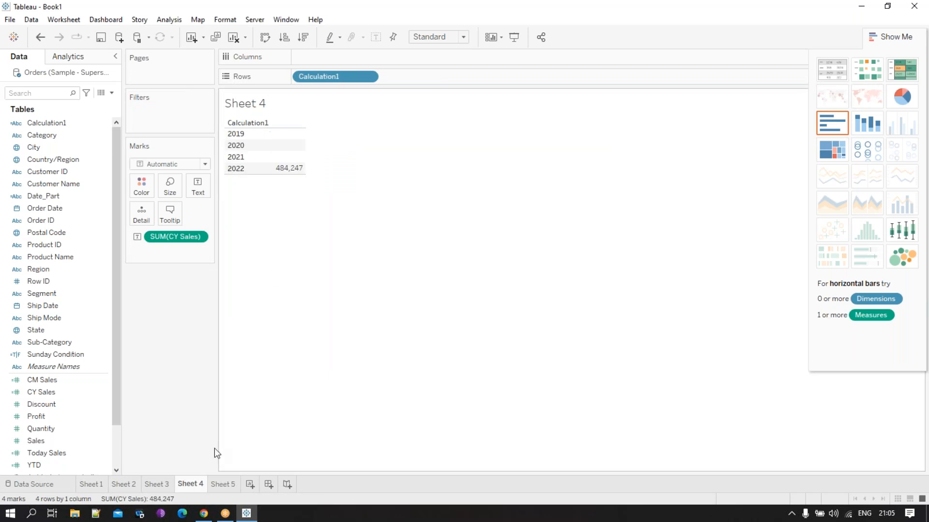
click(157, 485)
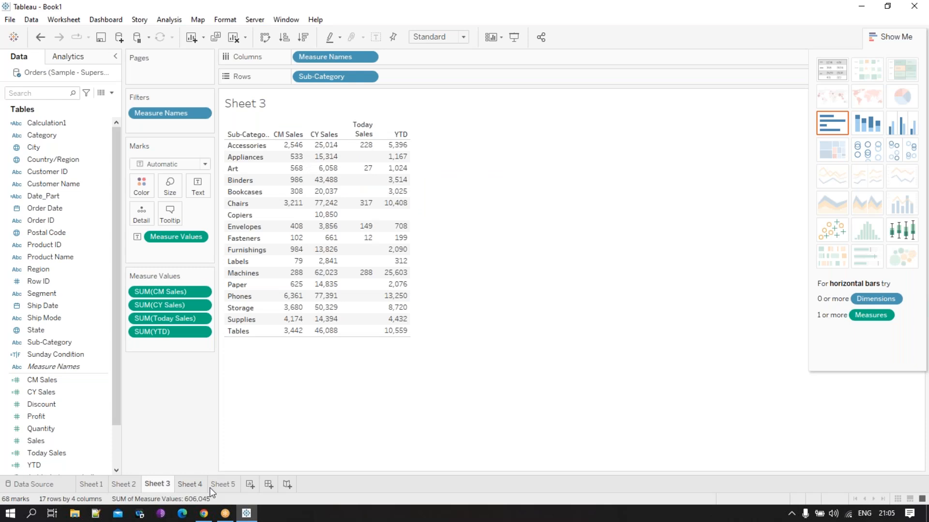
click(222, 484)
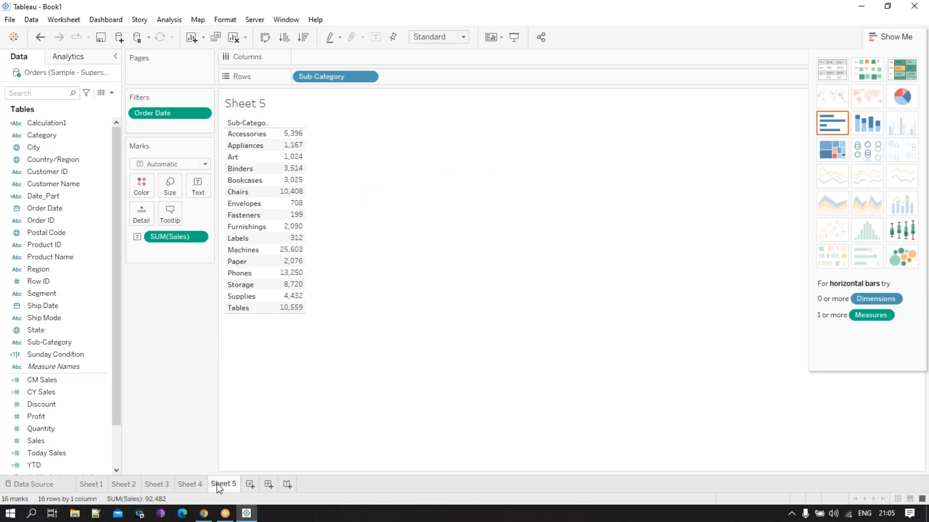
click(160, 485)
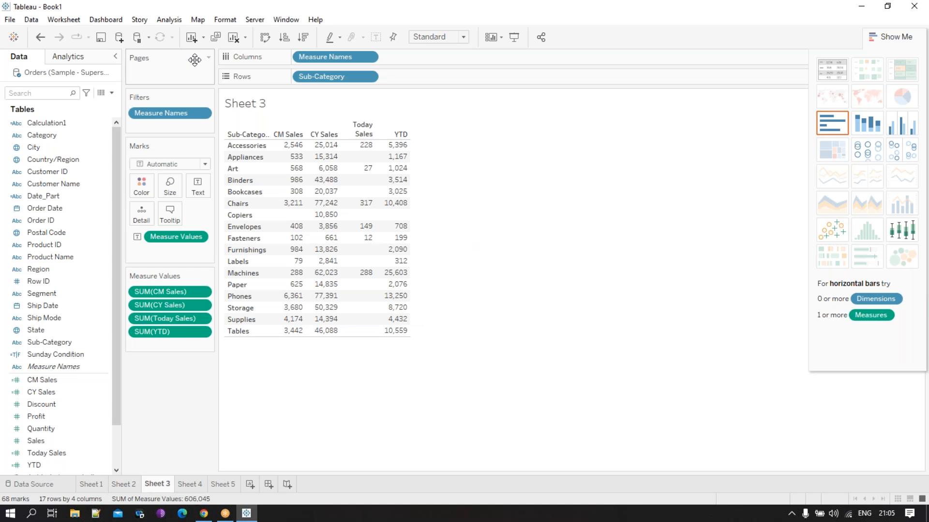
- Open the YTD calculation to review its formula and close it without changes
right_click(56, 465)
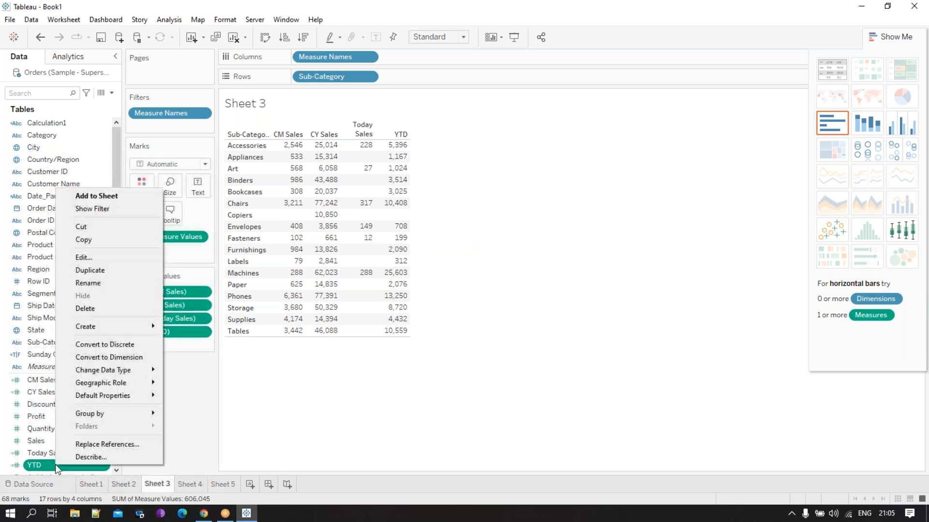
click(89, 259)
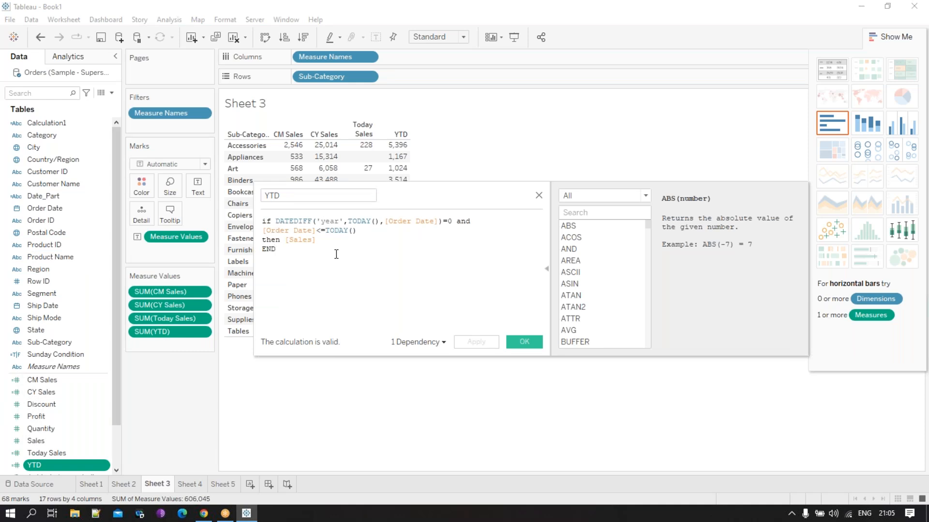
click(539, 196)
- Duplicate the YTD calculation and open the copy for editing
right_click(81, 469)
click(126, 273)
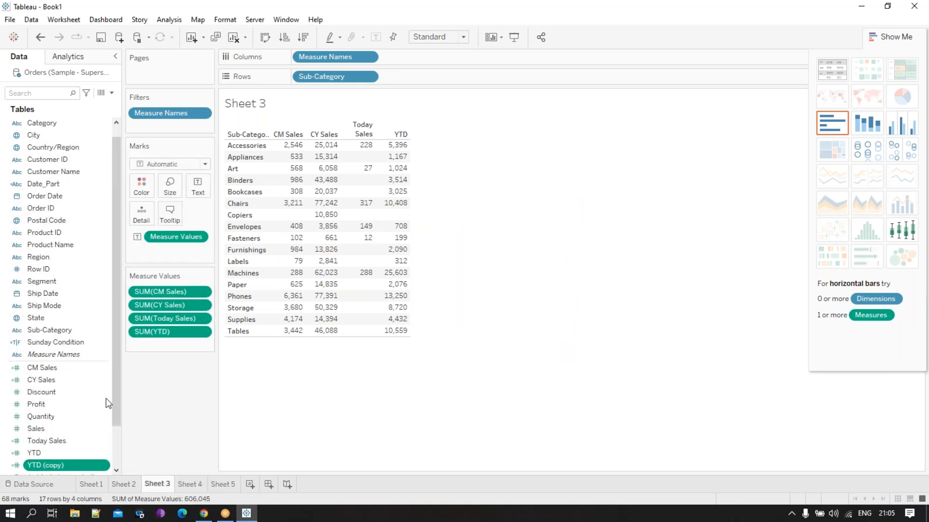
right_click(66, 416)
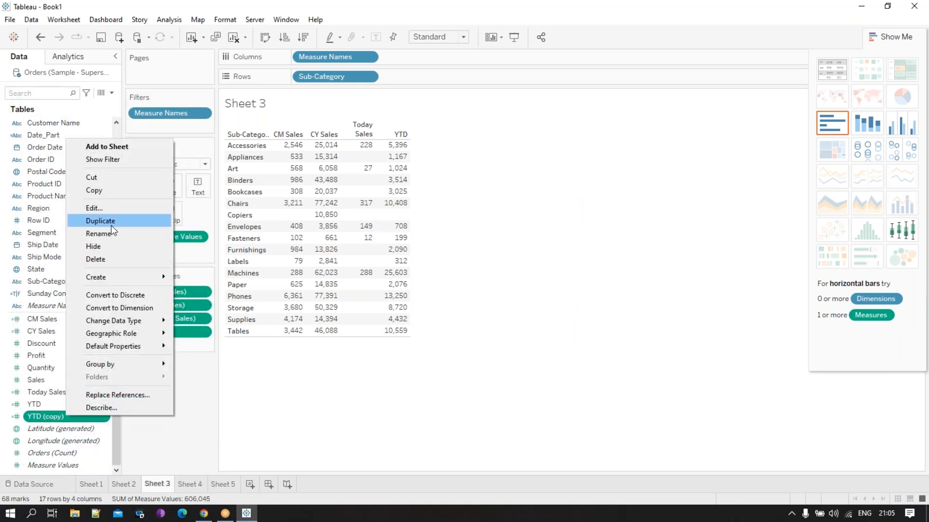
click(106, 208)
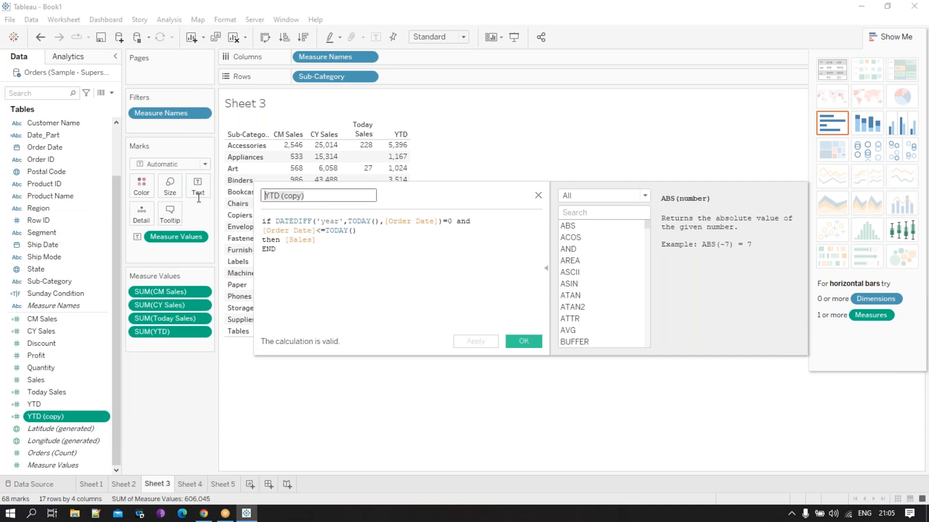
- Rename the copied YTD calculation as MTD Sales
text(MTD SA)
key(BackSpace)
text(ales)
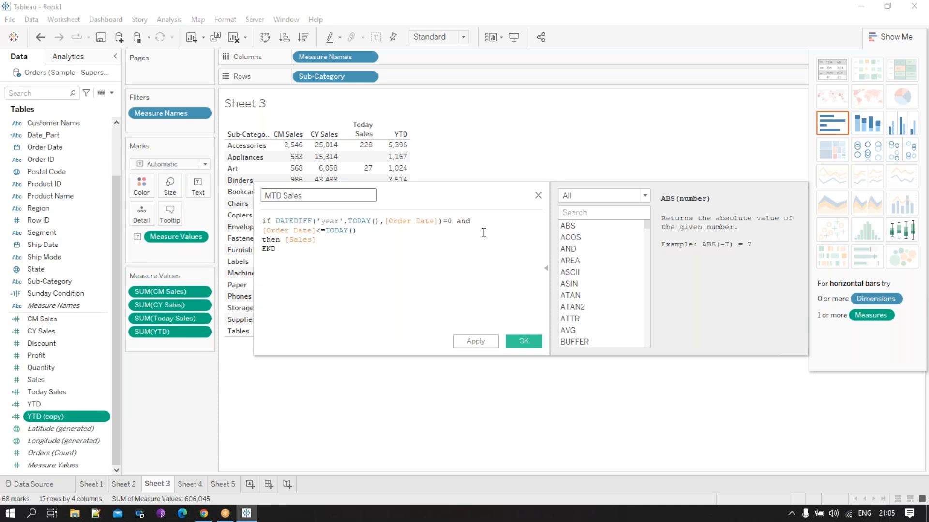
- Insert a second copy of the DATEDIFF('year',TODAY(),[Order Date])=0 condition on its own line below the first
click(484, 223)
key(Return)
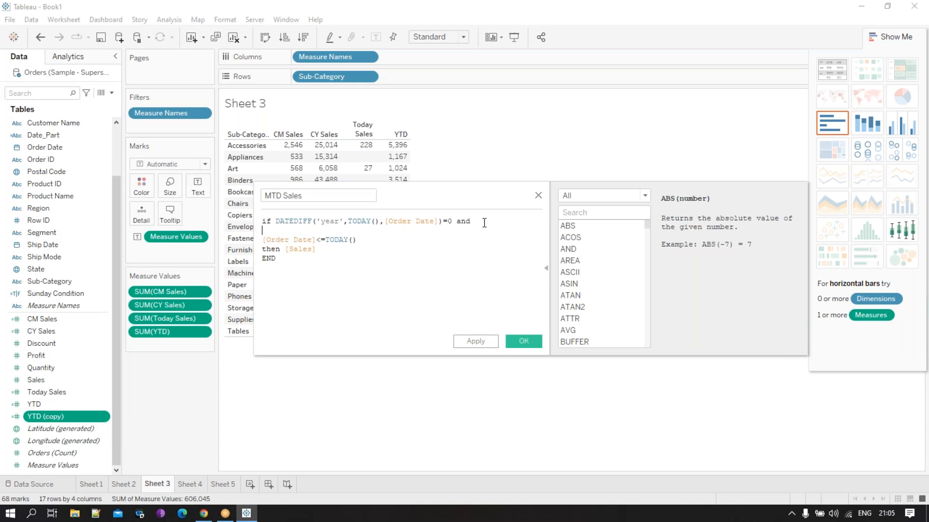
drag(452, 221, 277, 222)
key(ctrl+c)
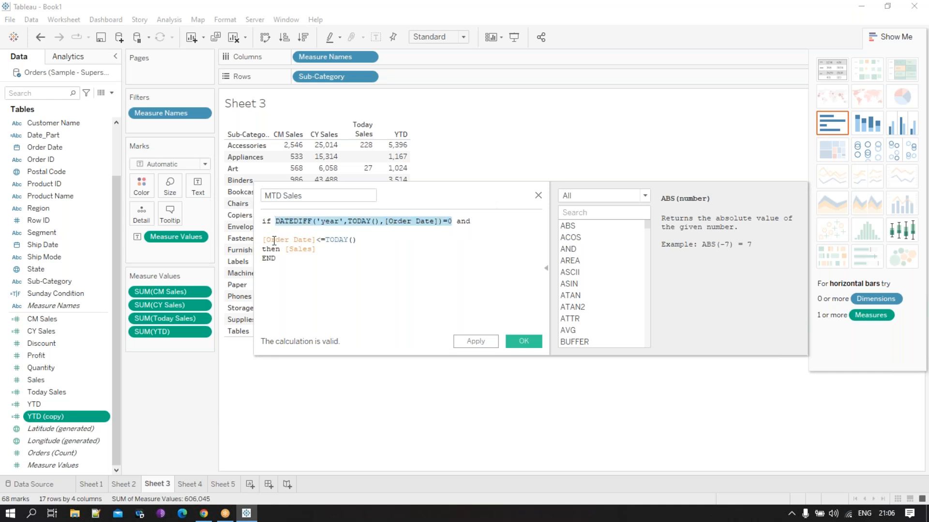
click(269, 232)
key(ctrl+v)
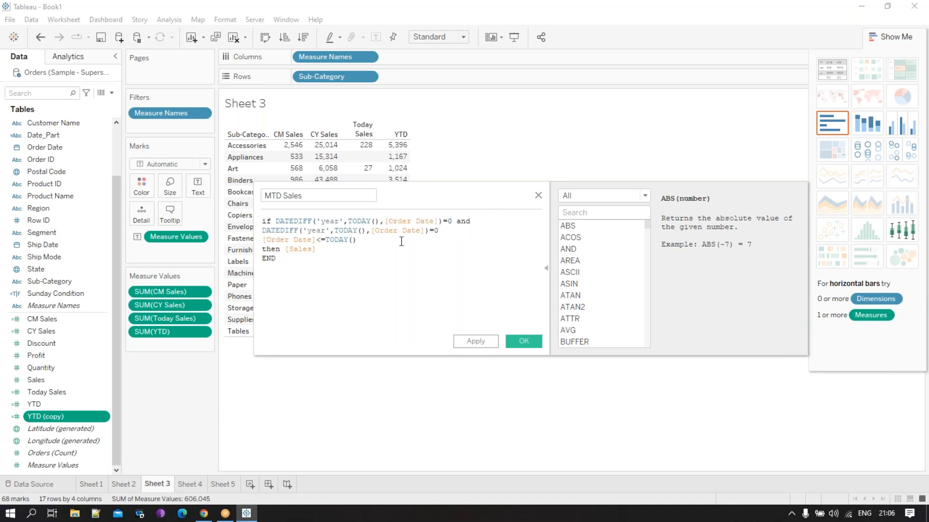
- Change the second DATEDIFF condition's date part to 'month' and link it to the Order Date condition with and
click(326, 230)
key(BackSpace)
key(BackSpace)
key(BackSpace)
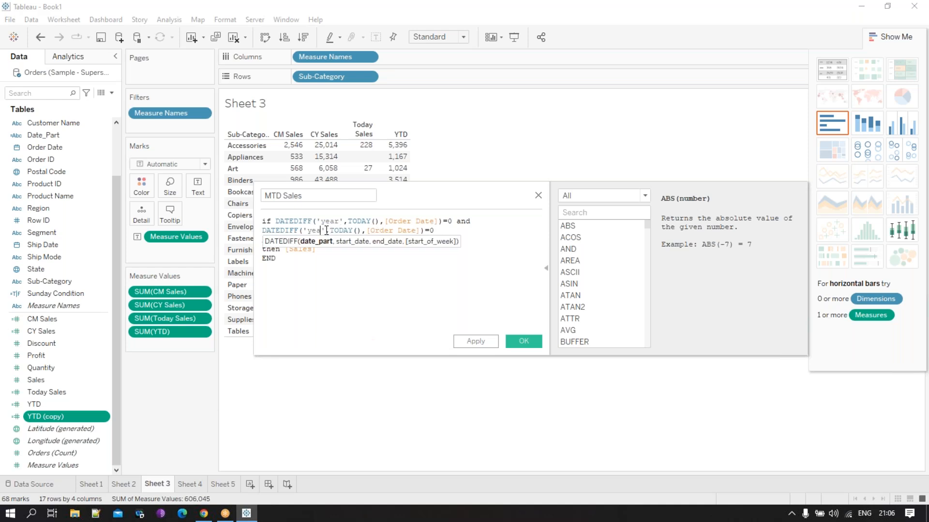
key(BackSpace)
text(month)
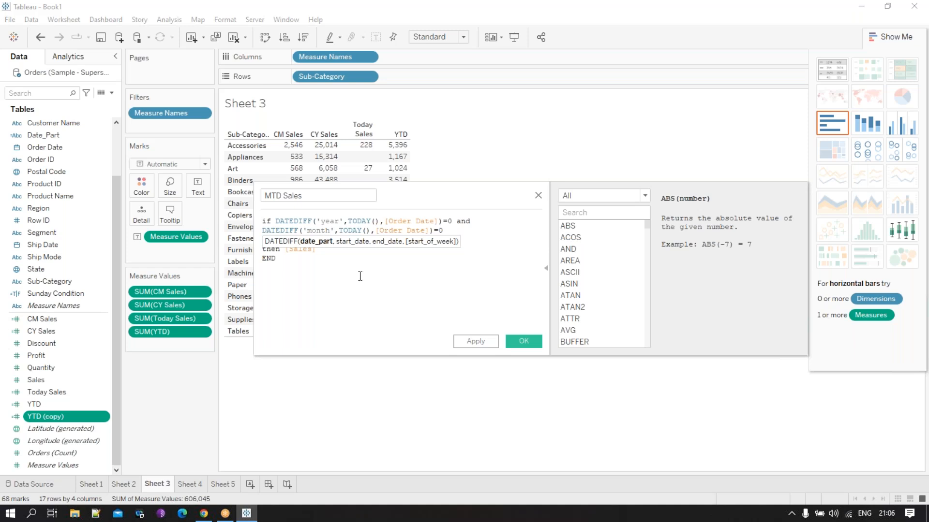
click(360, 276)
click(405, 246)
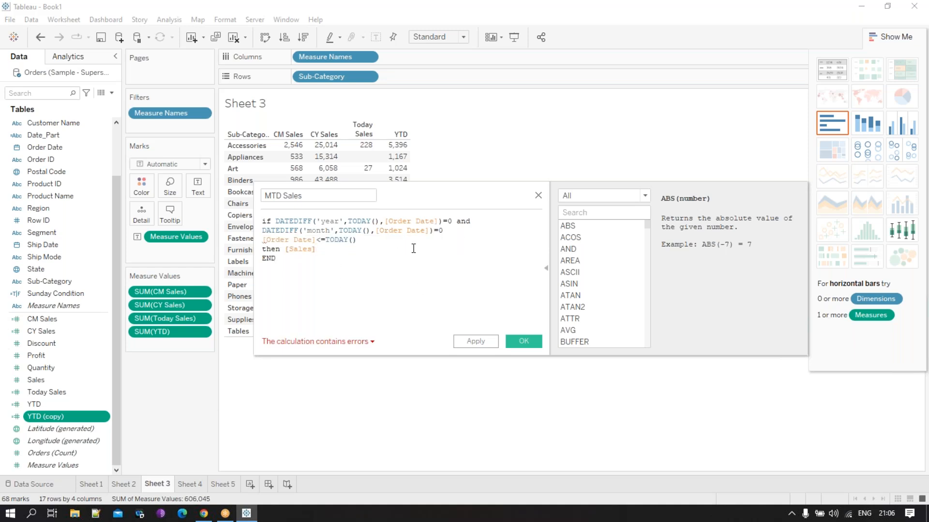
click(476, 233)
text(and)
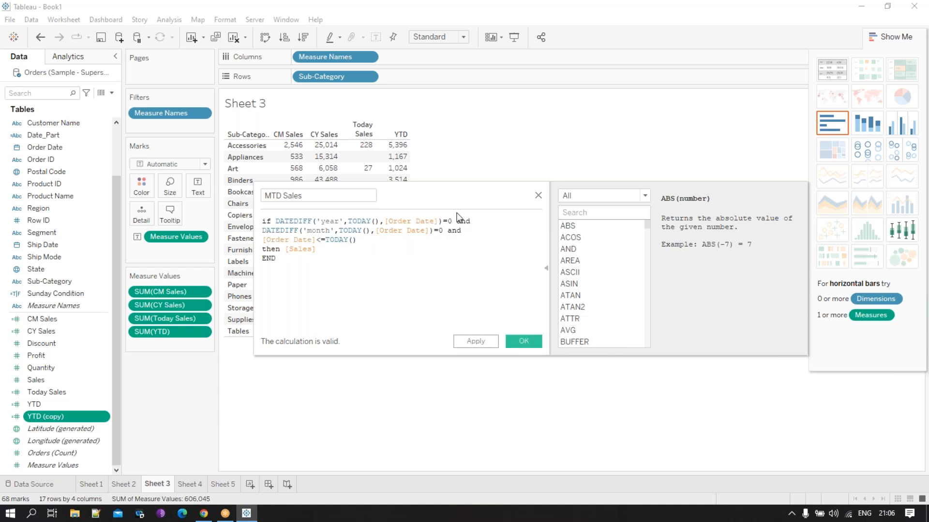
- Save the MTD Sales calculation and add it as a measure to the Sheet 3 table
click(523, 341)
drag(70, 356, 398, 213)
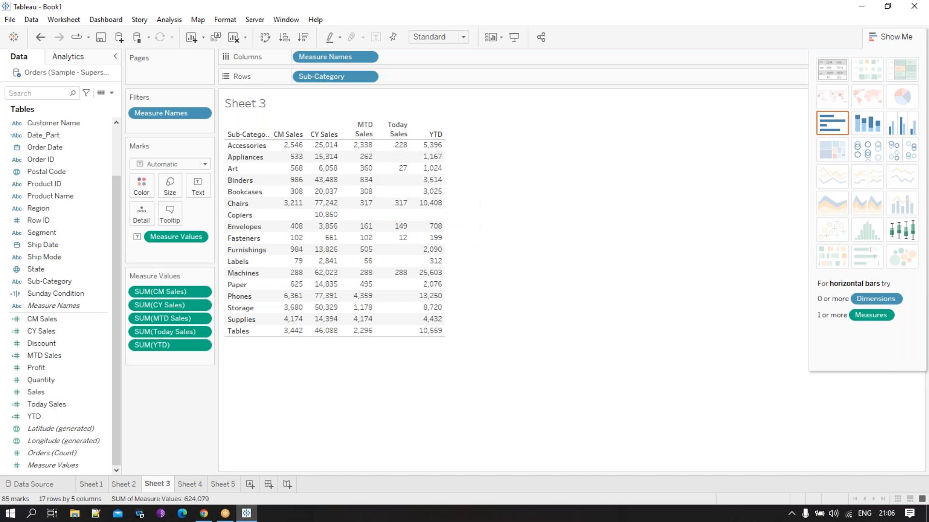
- Change the Order Date filter on Sheet 5 to a relative date limited to the month to date
click(228, 485)
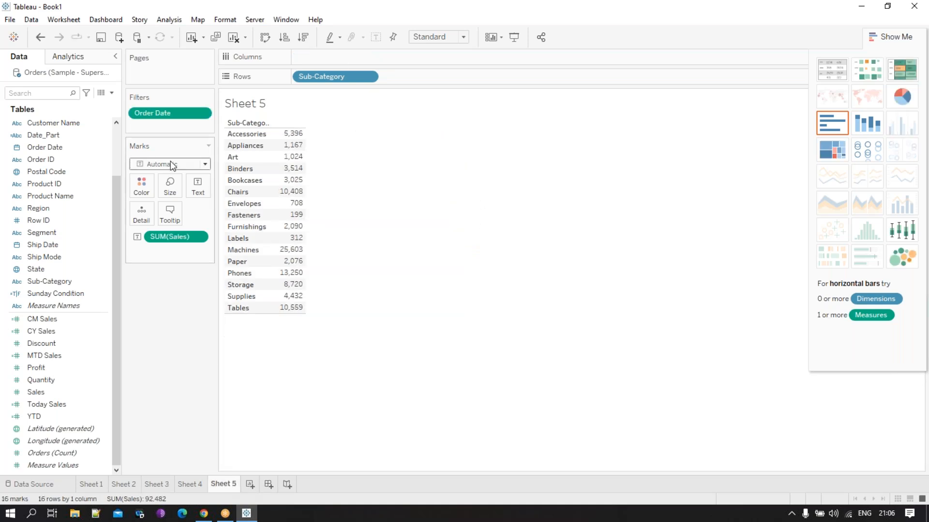
click(201, 113)
click(200, 128)
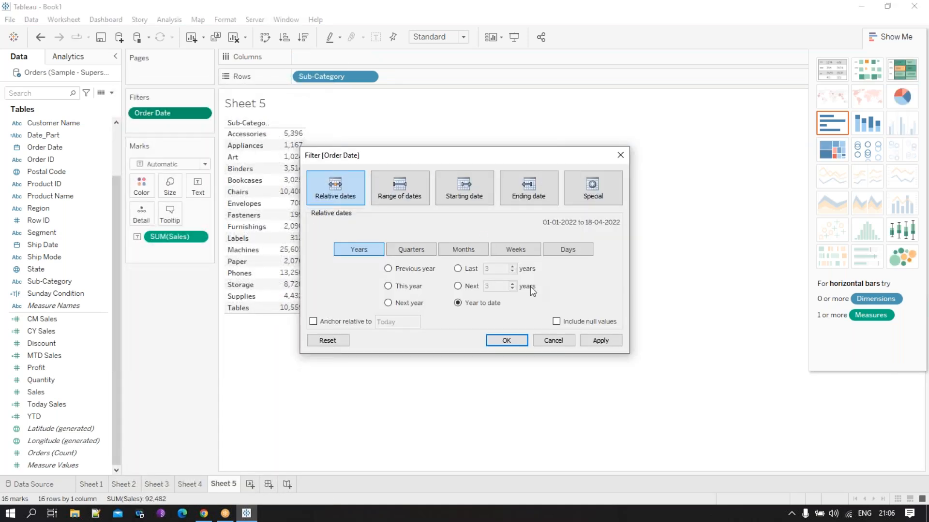
click(486, 249)
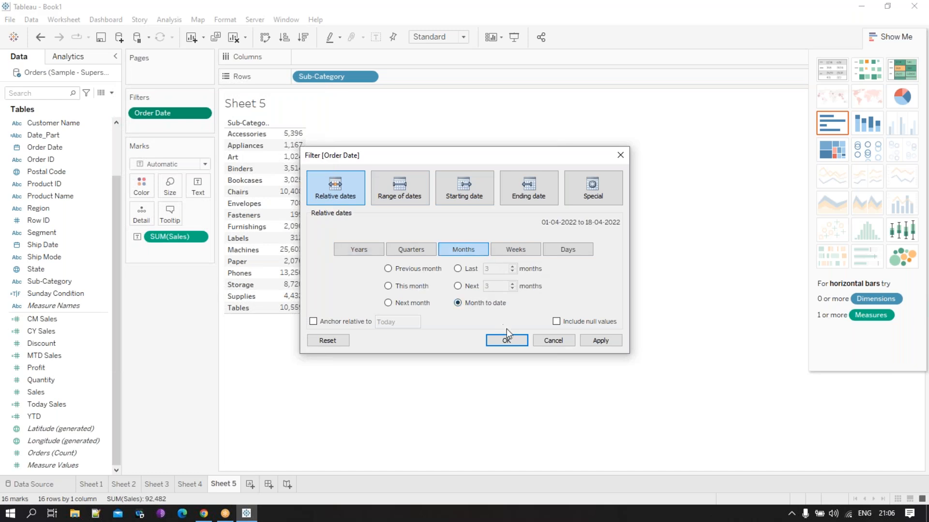
click(513, 341)
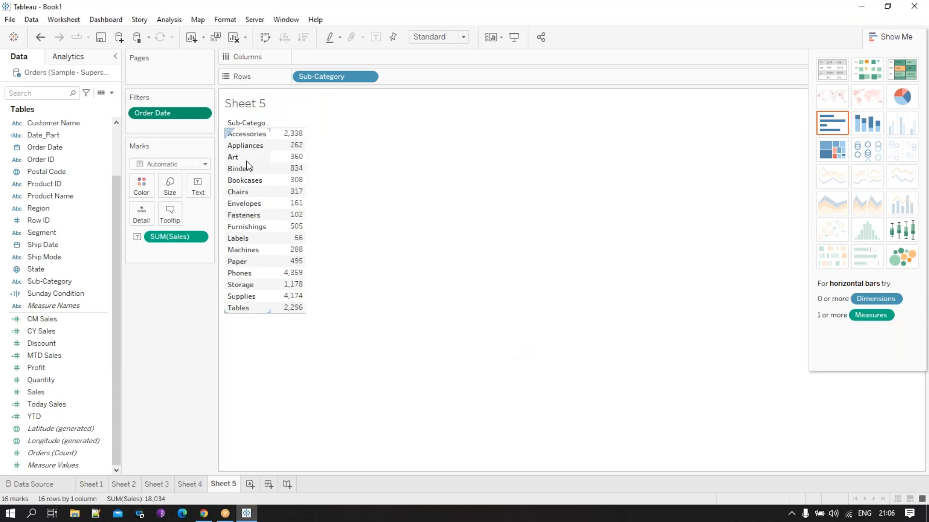
- Compare the filtered Sales values on Sheet 5 with the MTD Sales column on Sheet 3
click(155, 485)
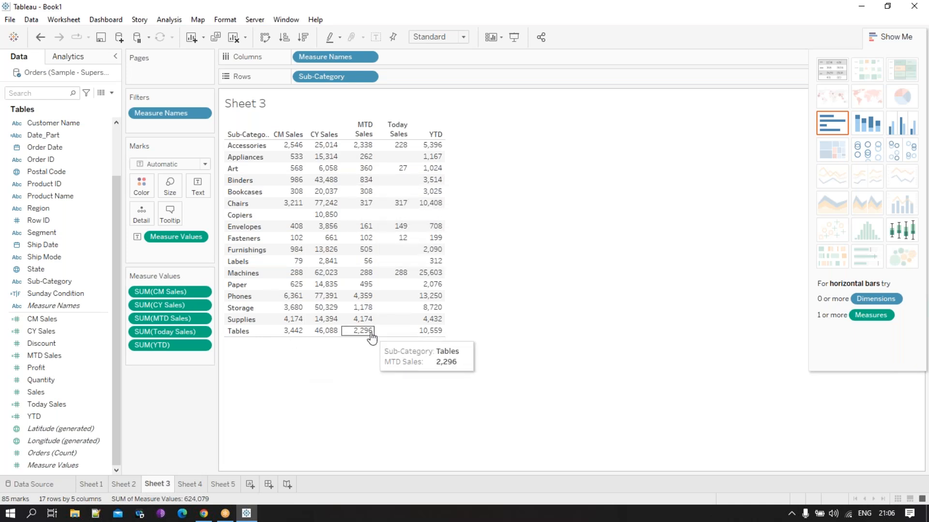
click(222, 484)
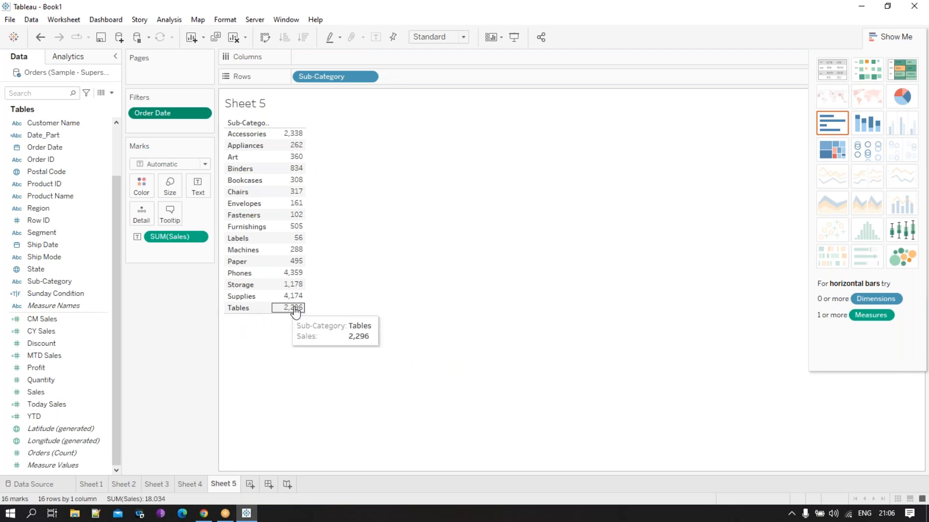
click(150, 485)
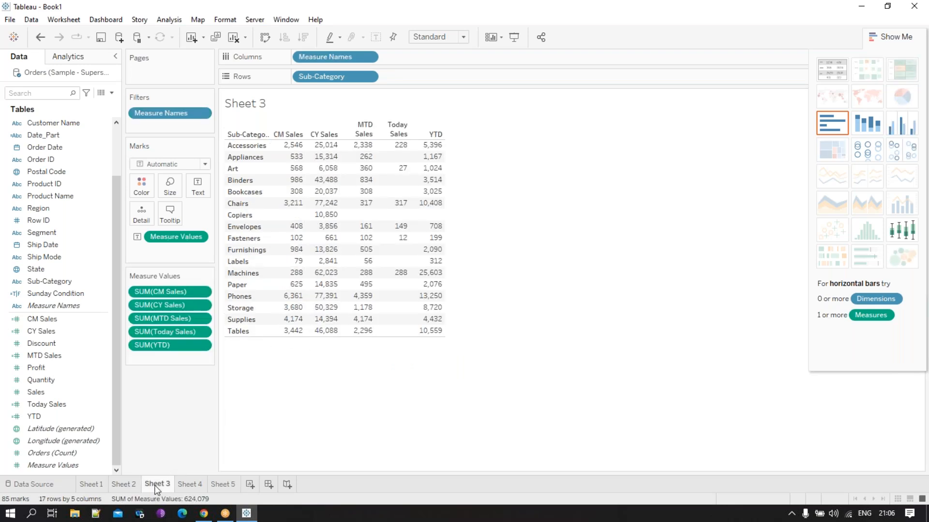
click(127, 484)
click(94, 485)
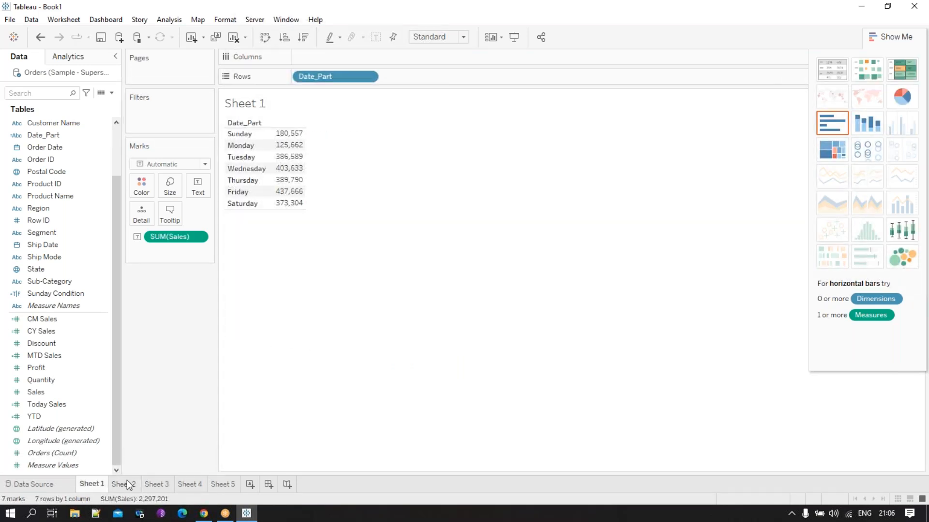
click(180, 484)
click(160, 486)
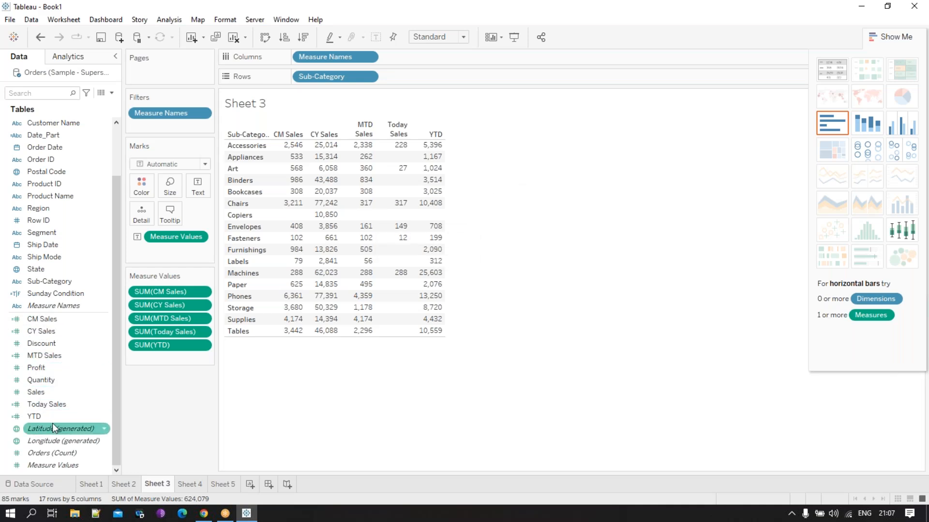
- Open the MTD Sales calculation to review its formula and close it without changes
scroll(51, 397, up, 1)
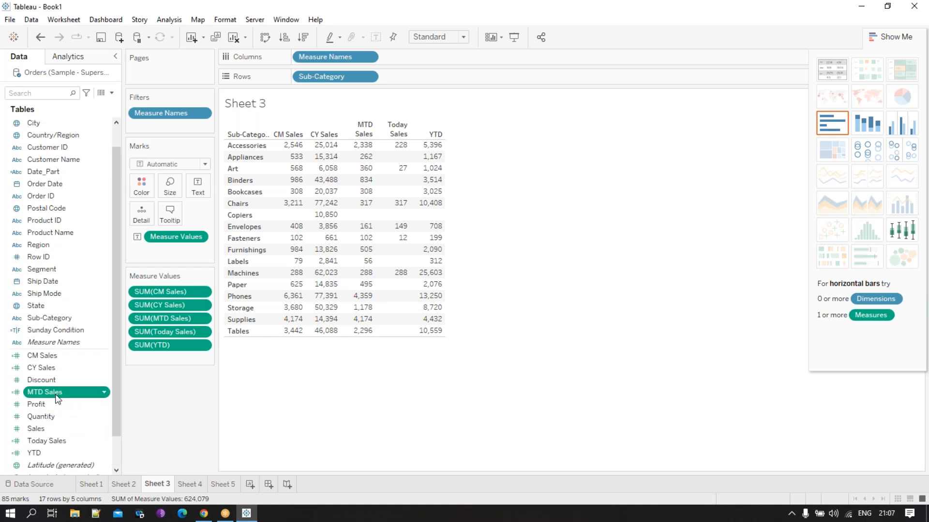
right_click(64, 394)
click(94, 184)
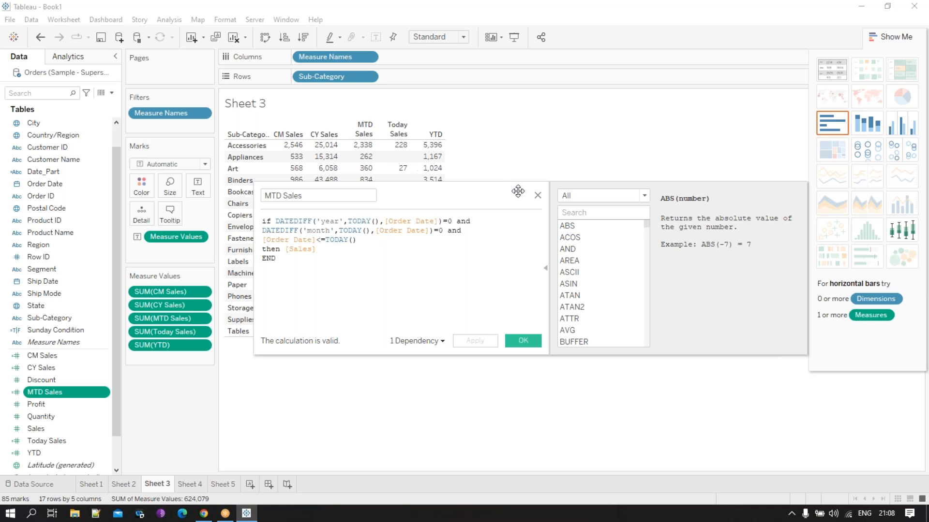
click(537, 195)
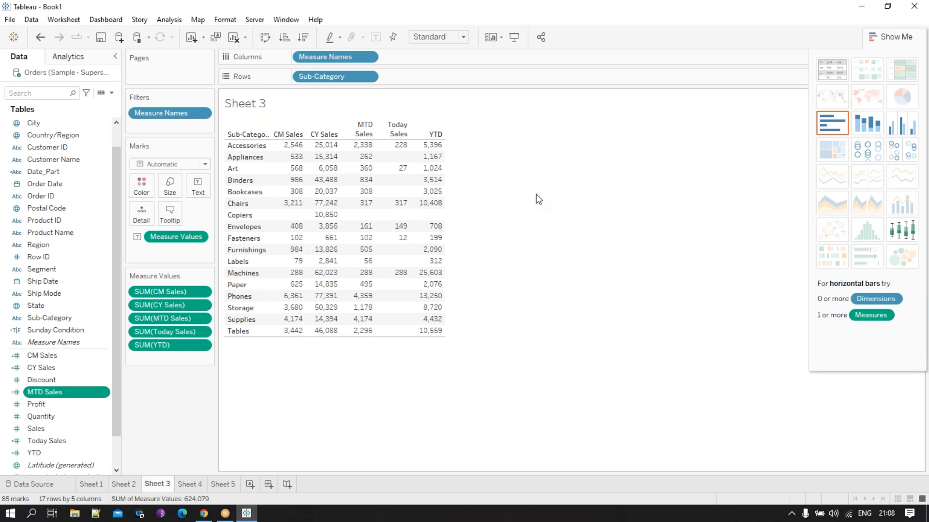
- Add a new blank worksheet and restore the maximized window to a smaller size
click(250, 485)
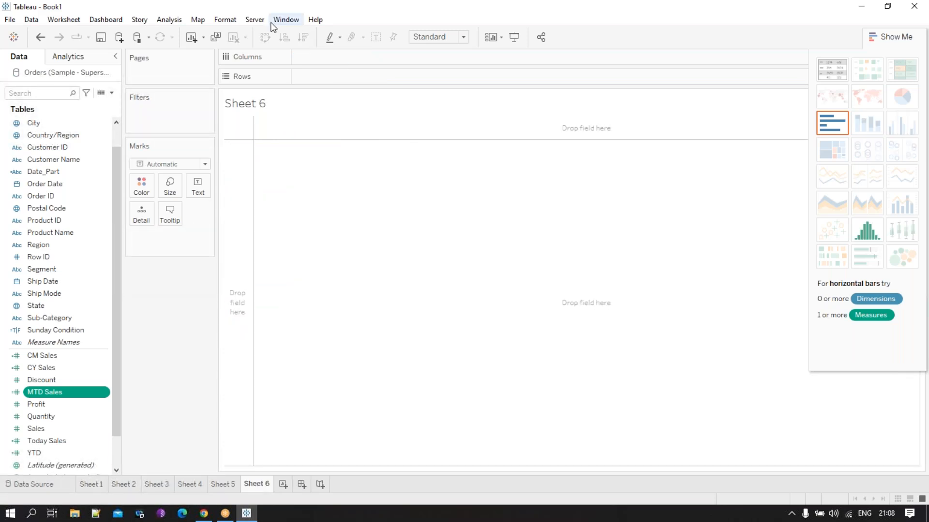
drag(256, 12, 408, 55)
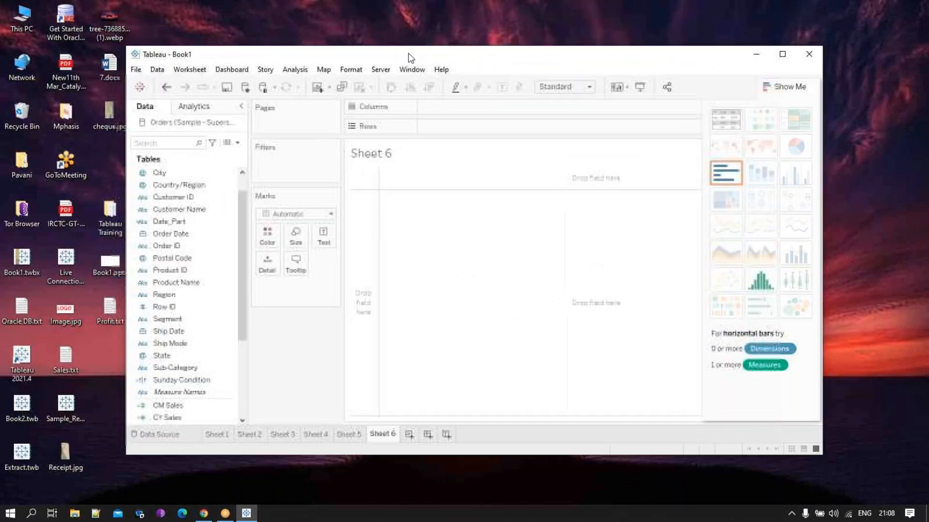
- Open a blank calculated field and examine the available functions in the Number, String and Date categories
click(239, 144)
click(213, 158)
drag(452, 185, 393, 171)
click(592, 174)
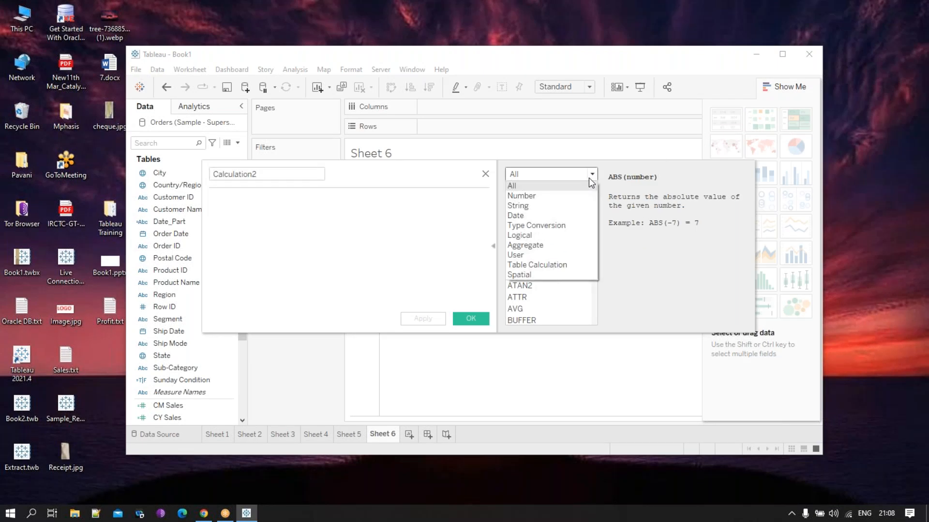
click(568, 198)
scroll(570, 247, down, 6)
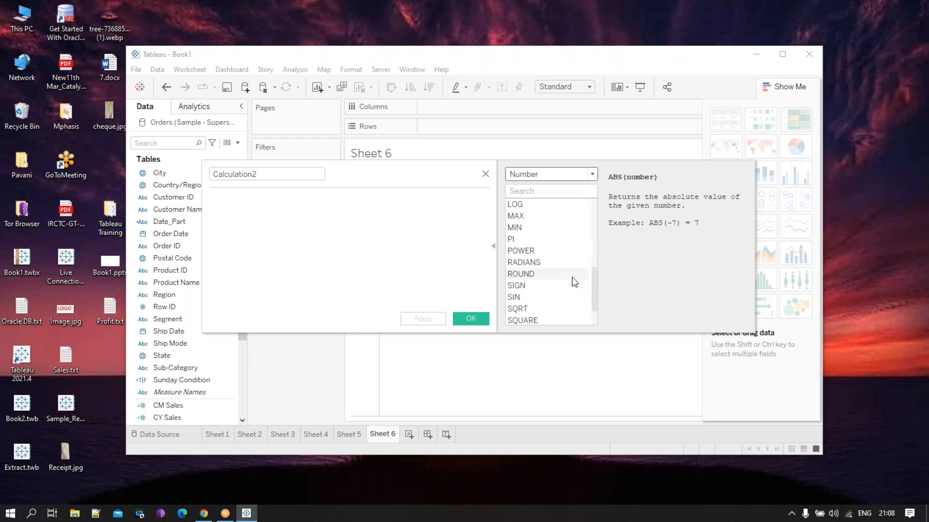
click(562, 183)
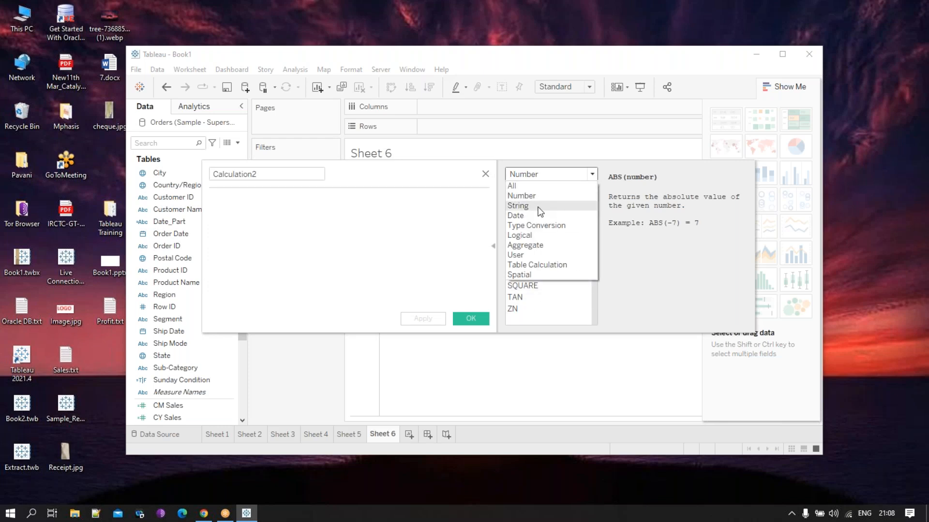
click(537, 206)
scroll(549, 271, down, 5)
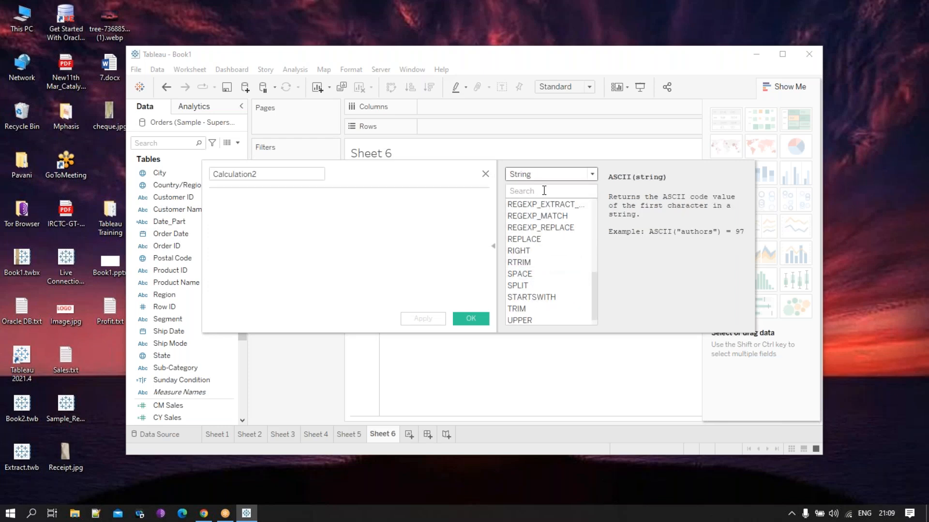
click(549, 179)
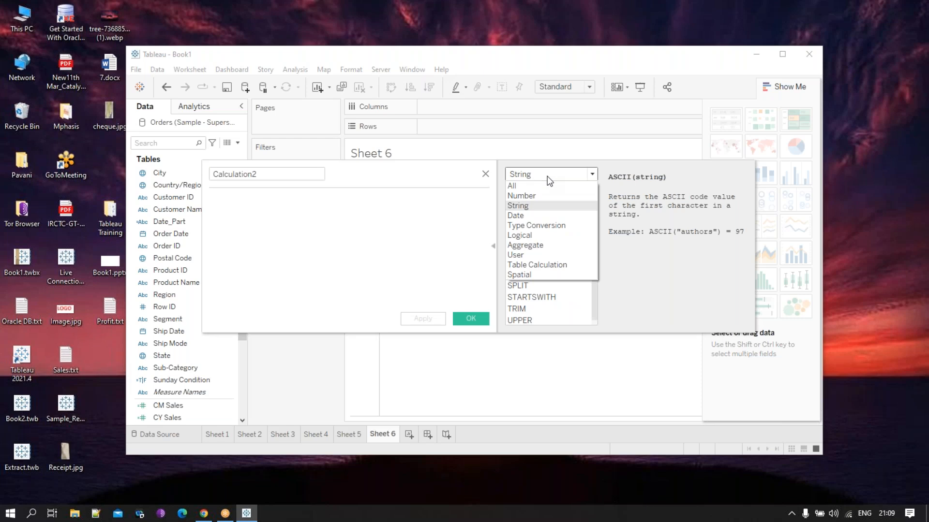
click(528, 216)
scroll(569, 266, down, 4)
scroll(569, 269, up, 4)
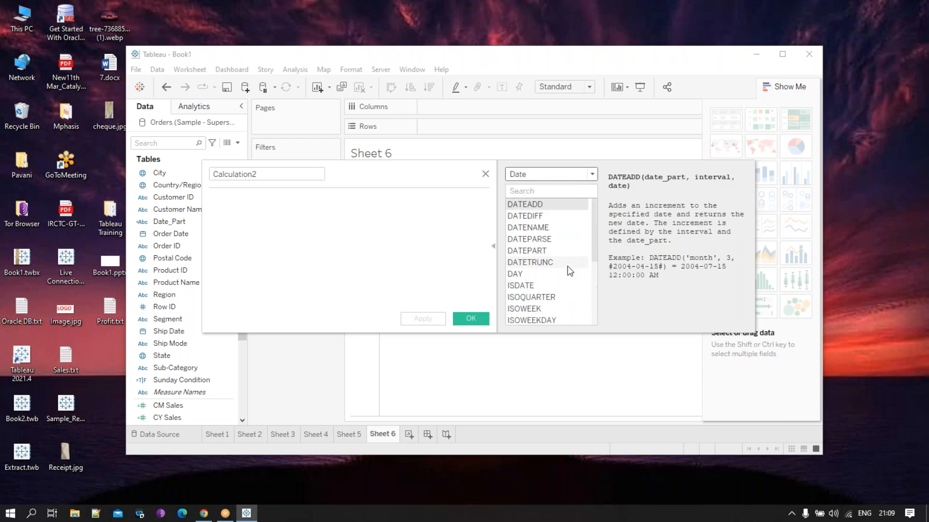
- Examine the Type Conversion functions, including INT, and the Aggregate functions, then close the blank calculation without saving
click(548, 177)
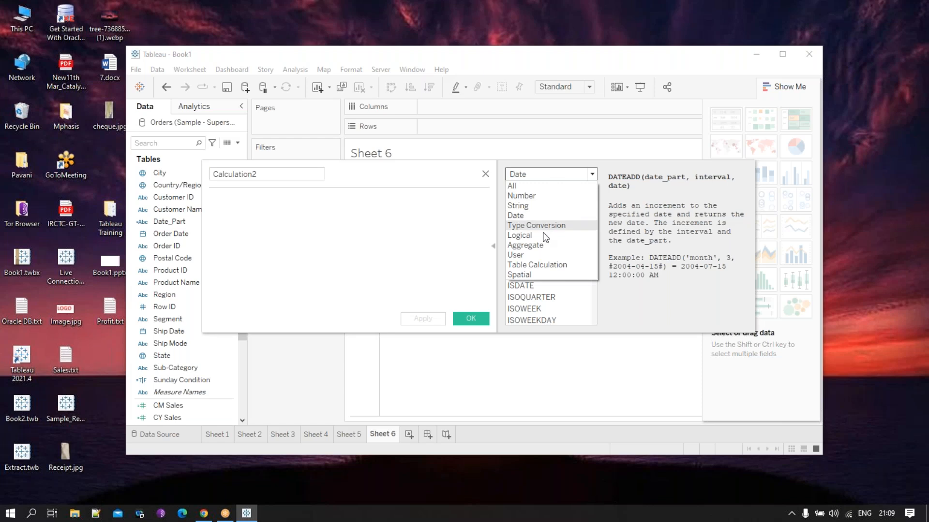
click(534, 225)
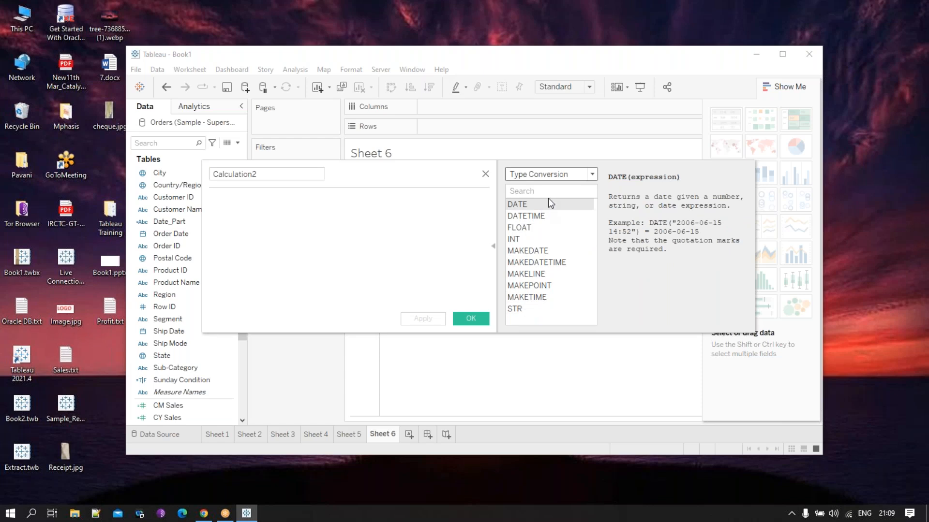
click(511, 240)
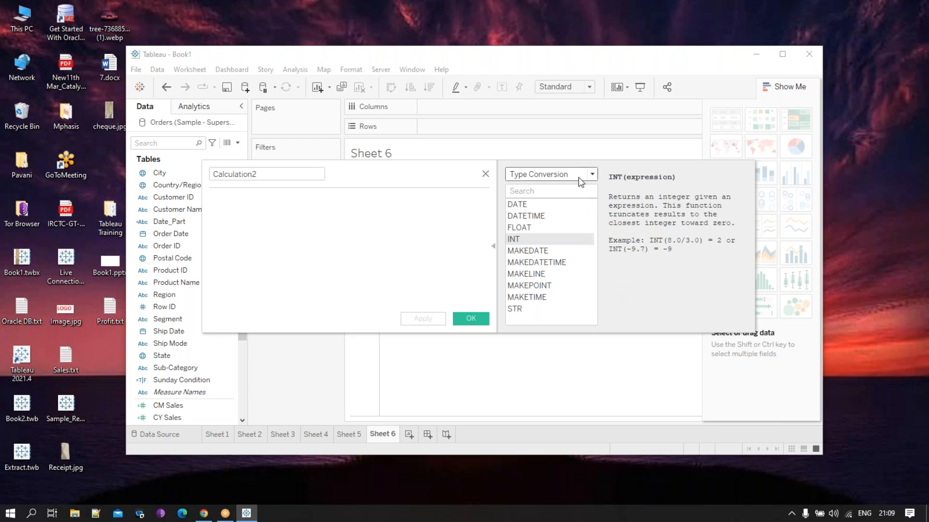
click(582, 175)
click(547, 245)
scroll(545, 297, down, 3)
scroll(548, 297, up, 1)
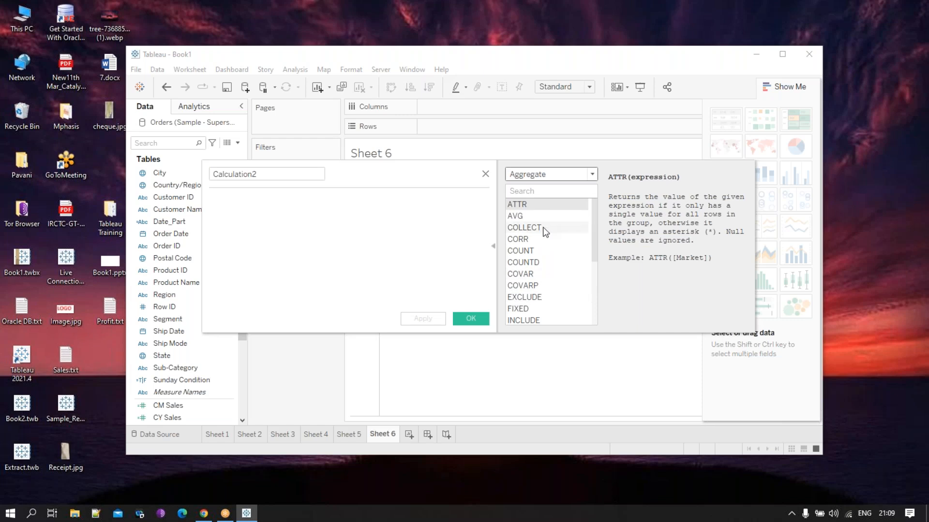
scroll(566, 246, down, 4)
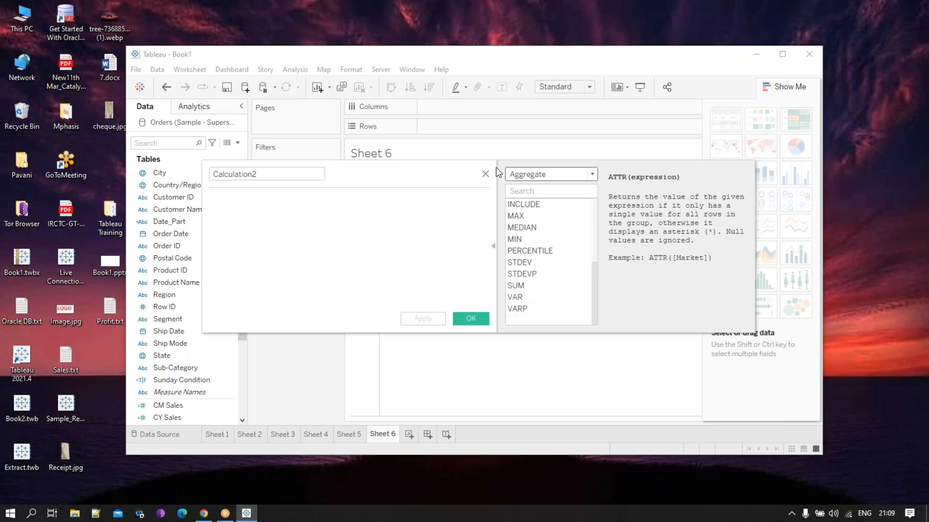
click(486, 174)
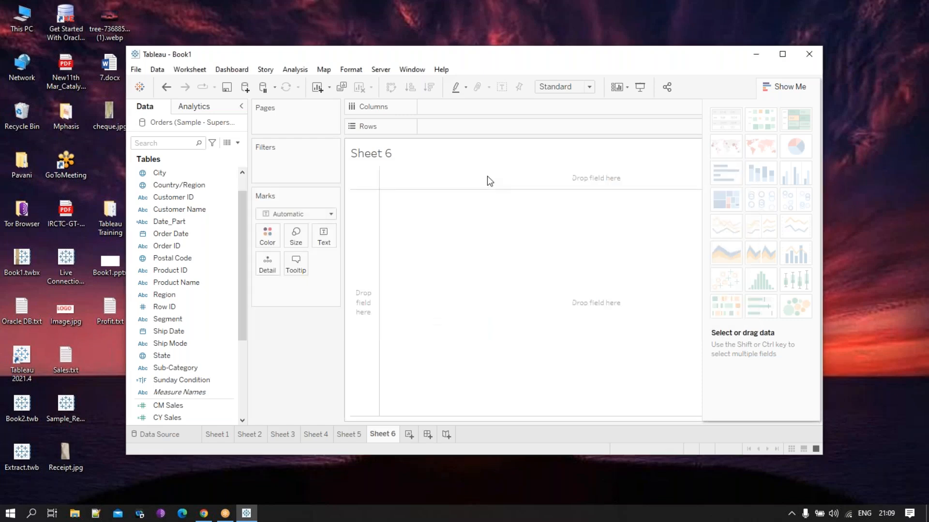
- Close the Tableau workbook, switch to Chrome and open a new browser tab
click(808, 53)
click(486, 273)
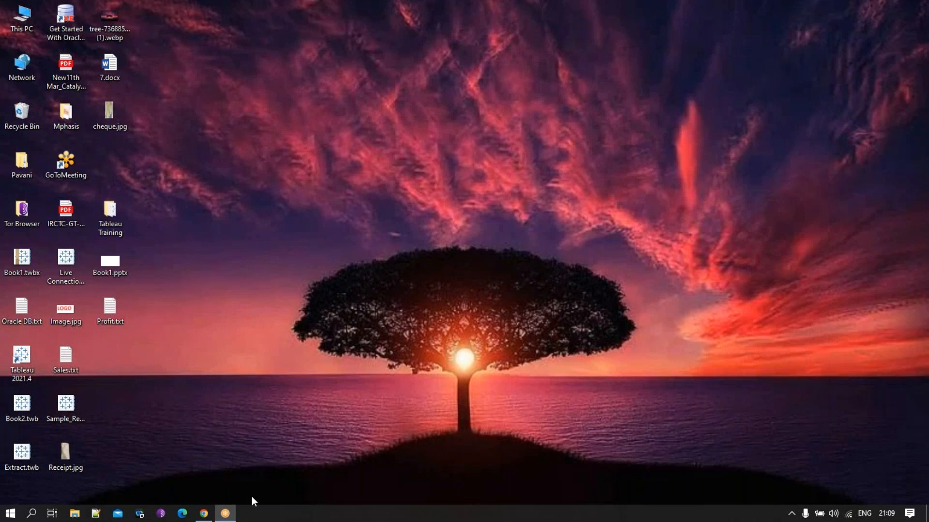
mouse_move(203, 516)
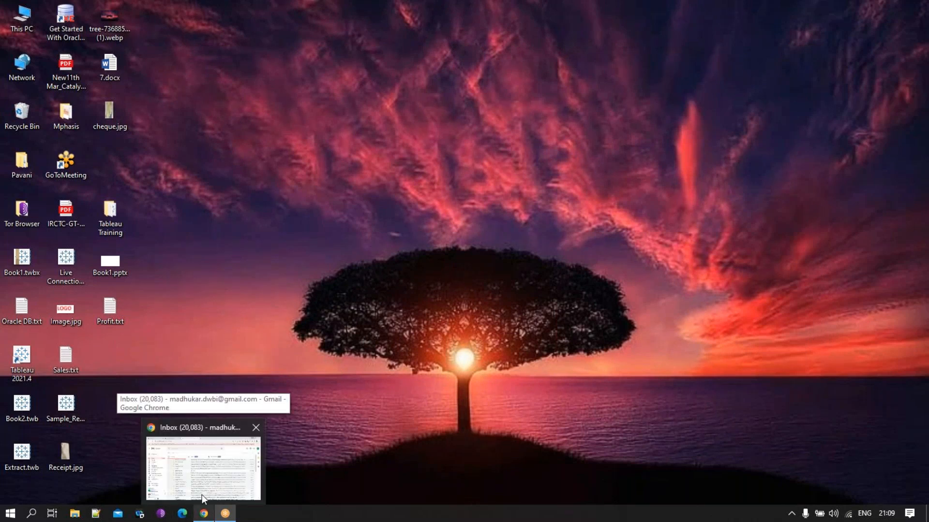
click(204, 478)
click(218, 15)
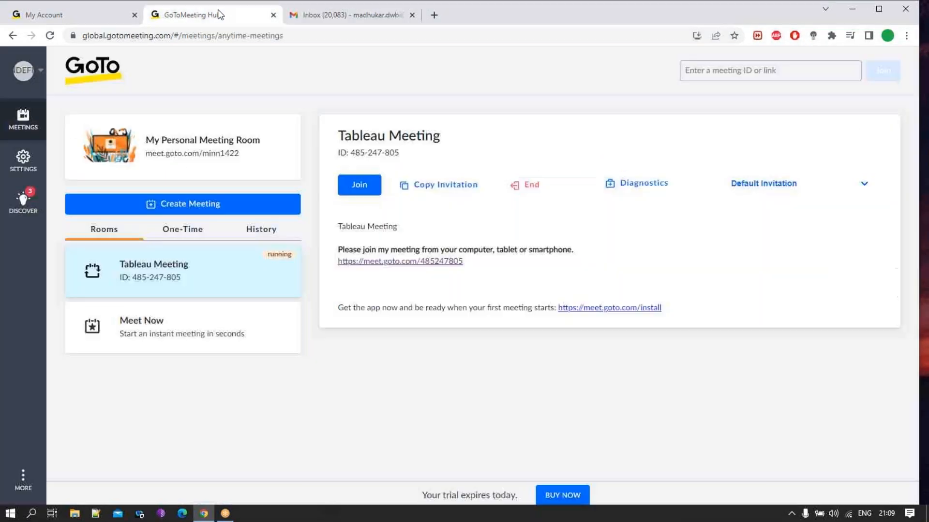
click(433, 15)
click(351, 37)
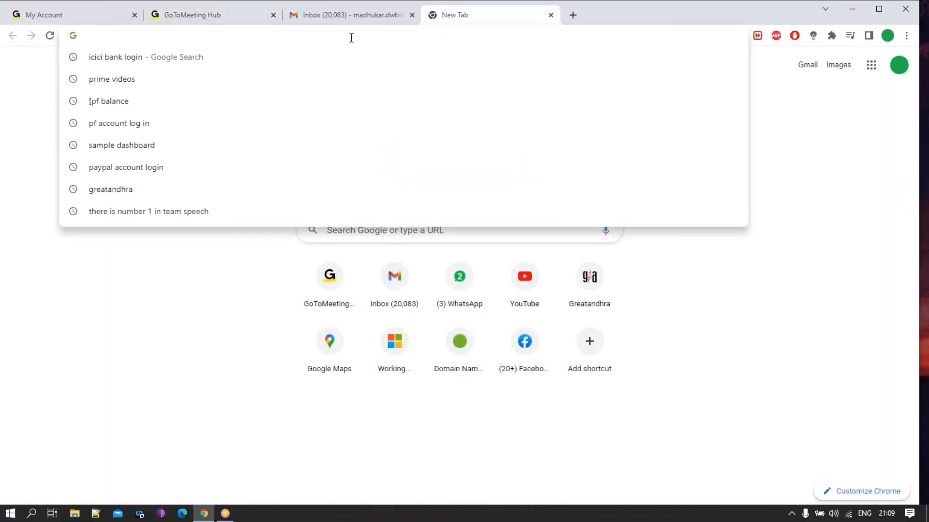
- Open Oracle DB.txt from the desktop, copy the Oracle URL it contains and minimize the file's window
key(super+d)
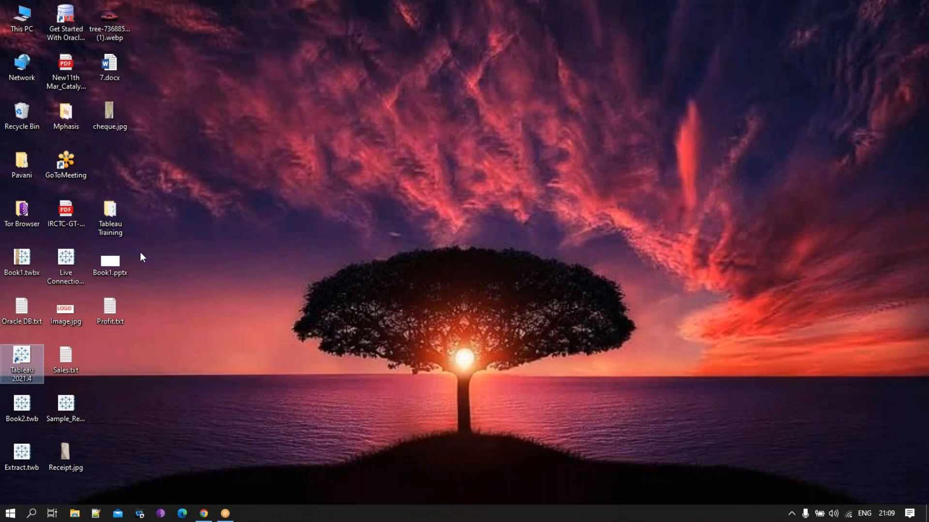
double_click(26, 318)
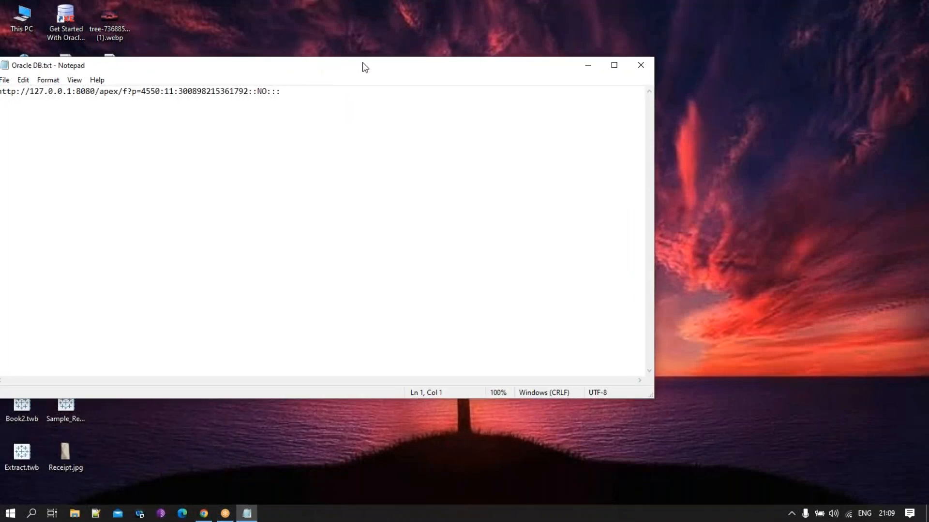
drag(363, 66, 490, 62)
drag(409, 89, 60, 86)
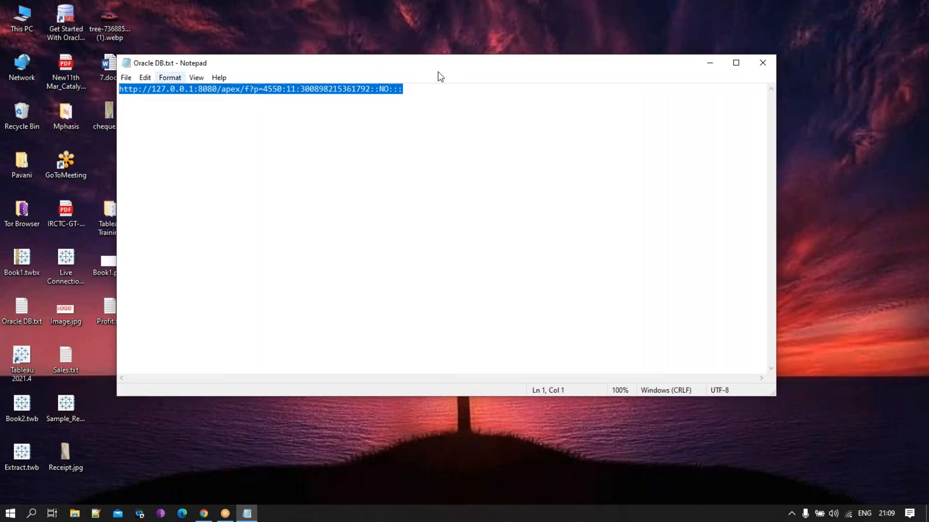
click(710, 63)
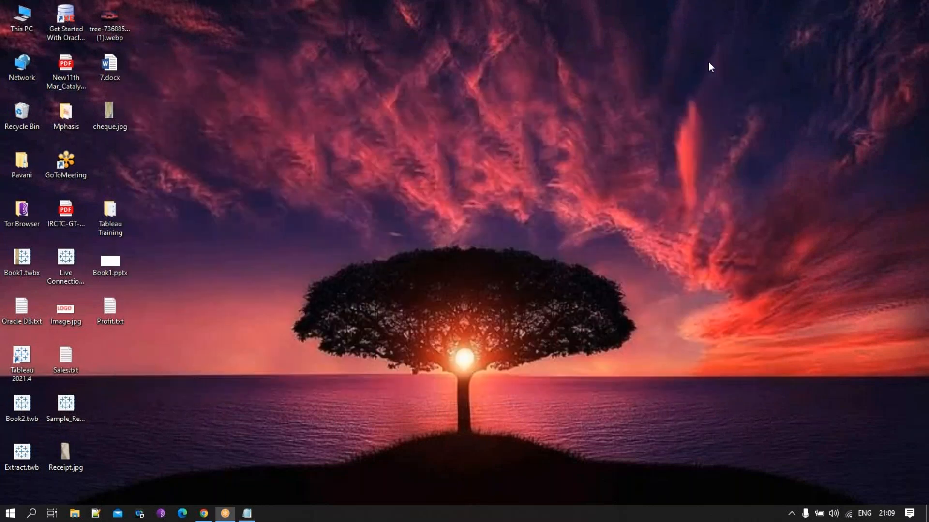
- Switch back to Chrome and load the copied local Oracle address in the new tab
click(205, 512)
click(219, 34)
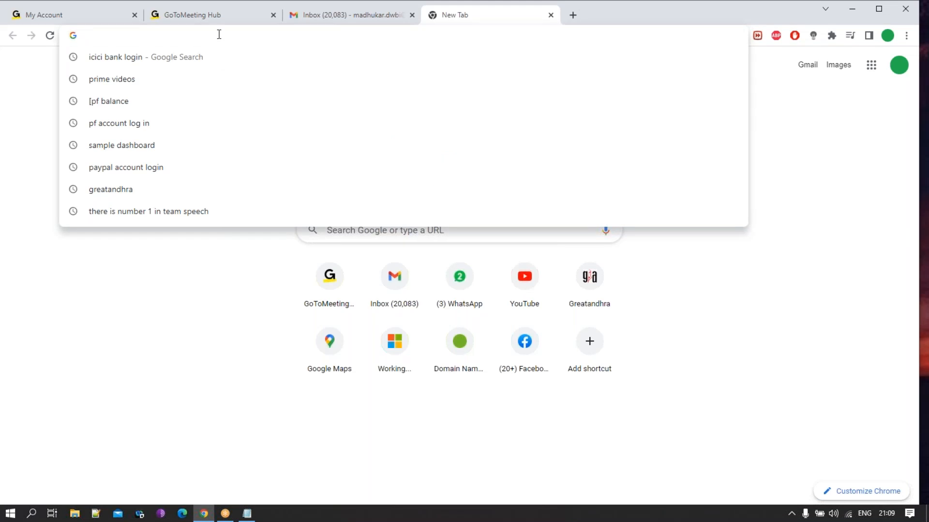
key(ctrl+v)
key(Return)
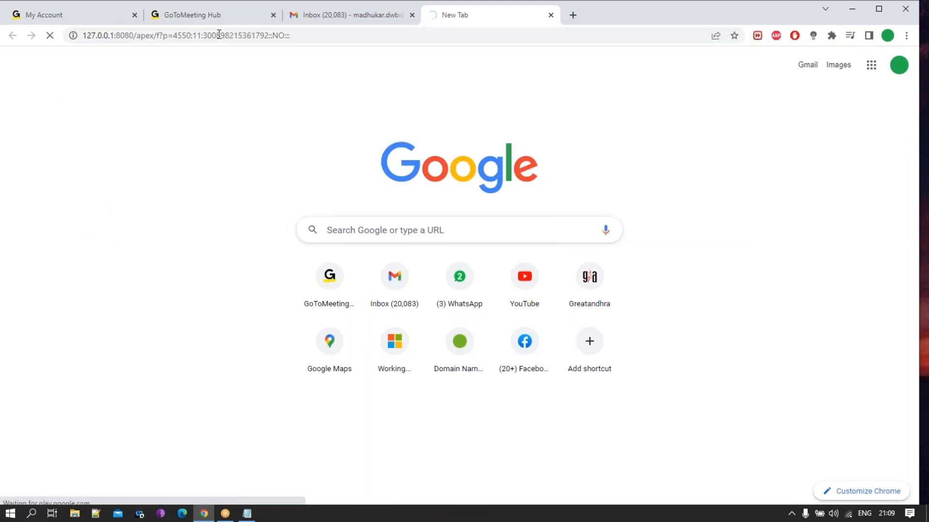
- Launch Paint with a blank canvas through the Windows search using mspaint
click(28, 517)
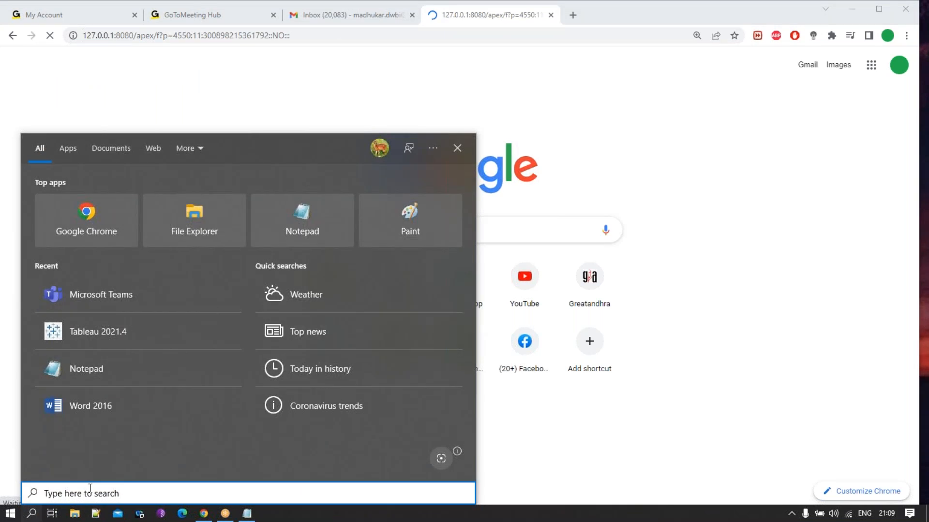
text(mspaint)
key(Return)
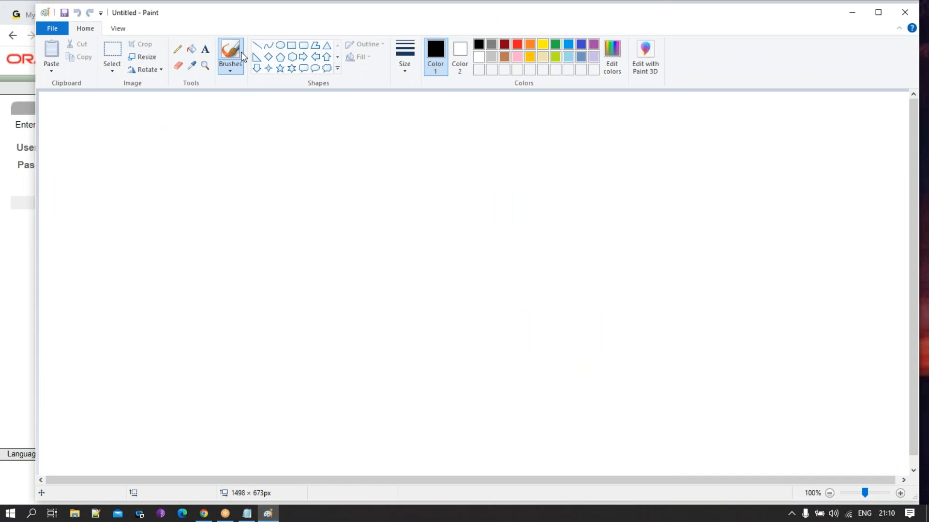
- Add a three-line text label on the canvas reading "Oracle", "SQL Server" and "Google DB - BIGQUERY"
click(208, 50)
drag(127, 232, 304, 308)
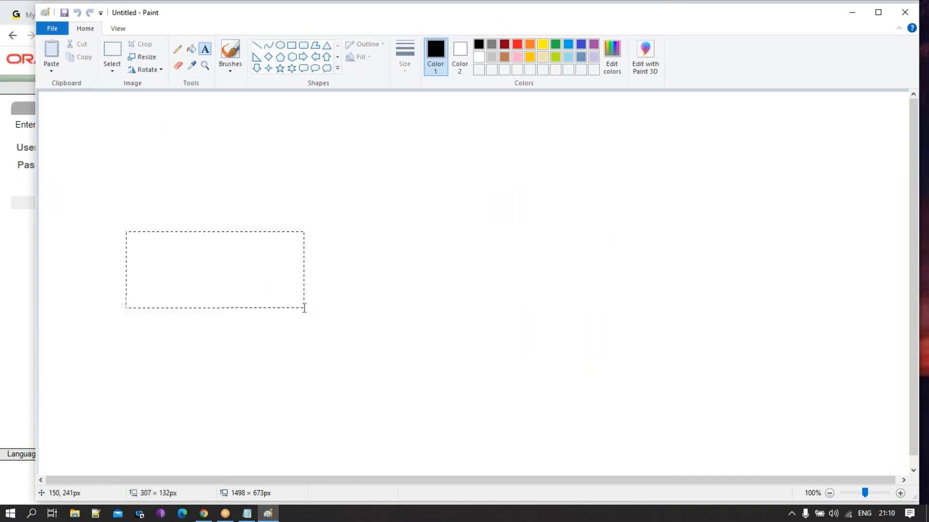
text(Oracle)
key(Return)
text(SQL Server)
key(Return)
text(BG)
key(BackSpace)
key(BackSpace)
text(G)
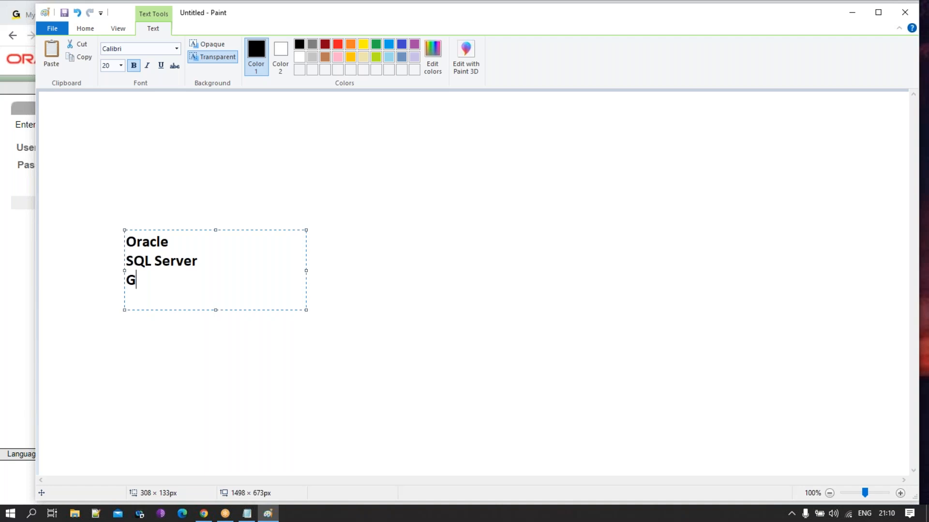
text(oogle DB)
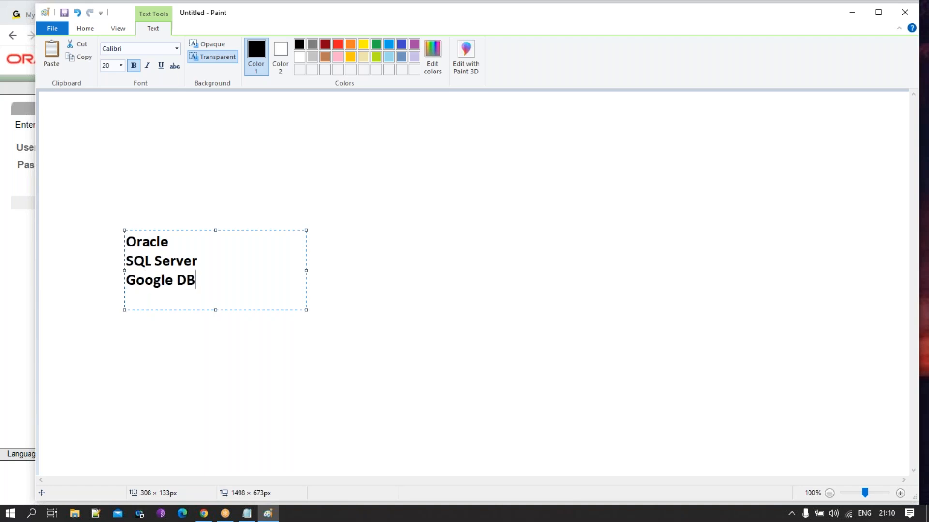
text( - BIGQUERY)
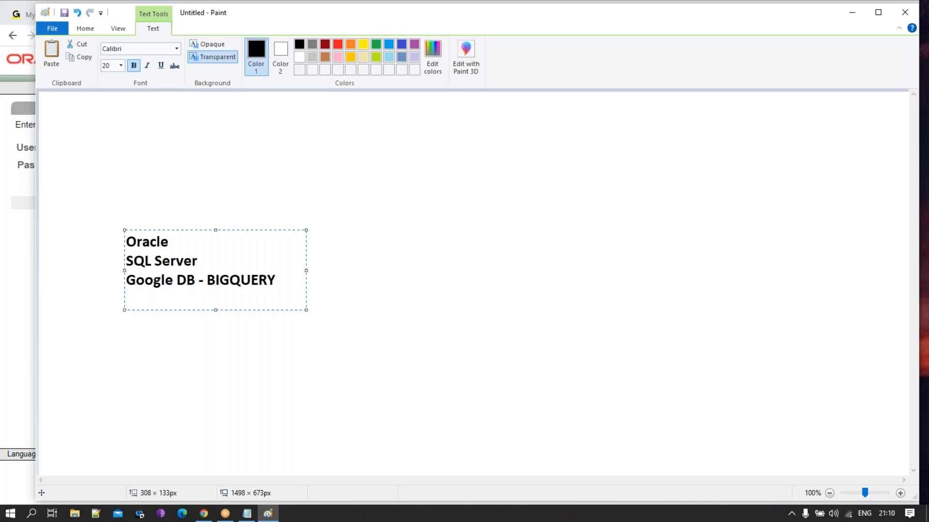
click(409, 380)
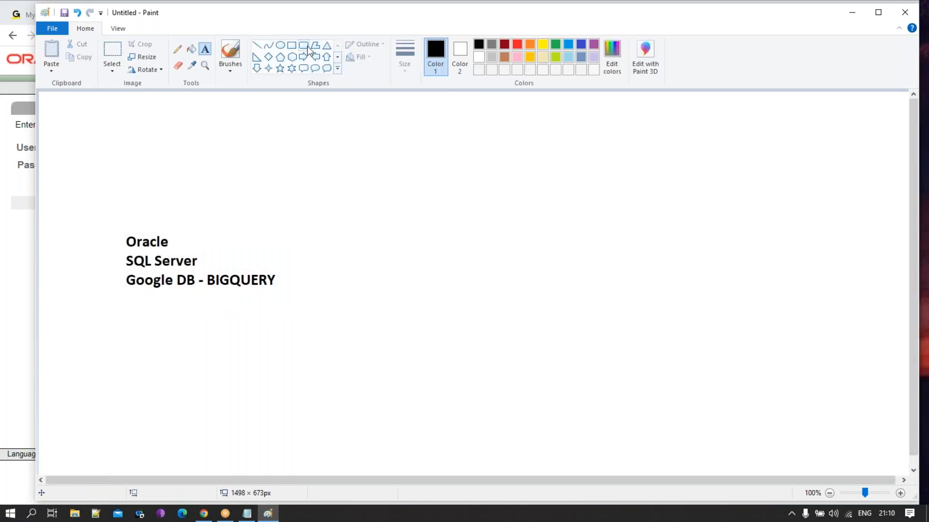
- Draw an ellipse around the database names and a horizontal line about 301 px long from it towards the right
click(280, 45)
drag(90, 157, 296, 383)
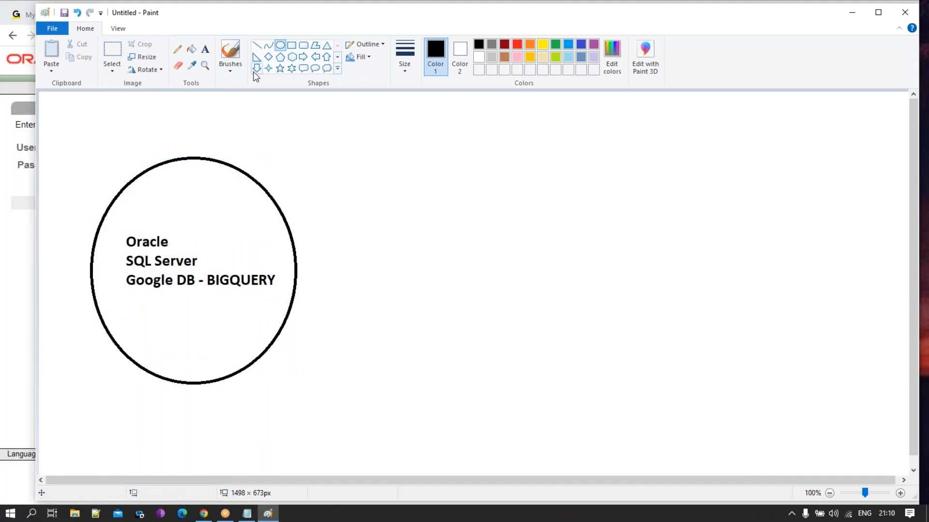
click(257, 45)
drag(269, 267, 444, 269)
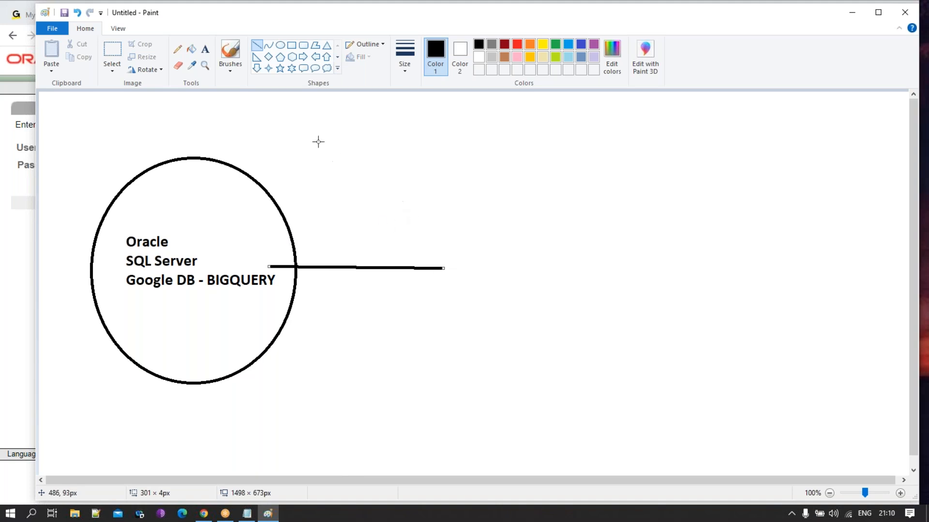
- Add the text label "Tableau" at the free end of the horizontal line
click(205, 49)
drag(447, 247, 644, 323)
text(Tableau)
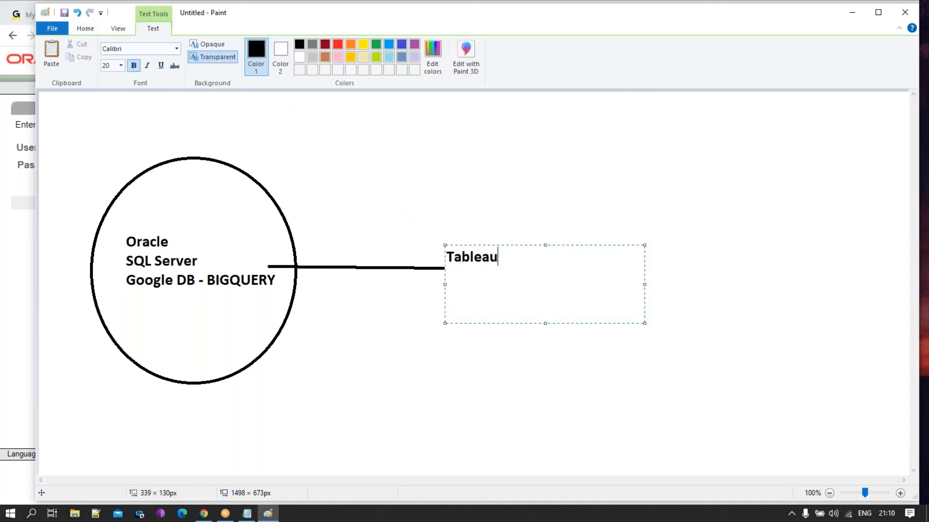
click(577, 370)
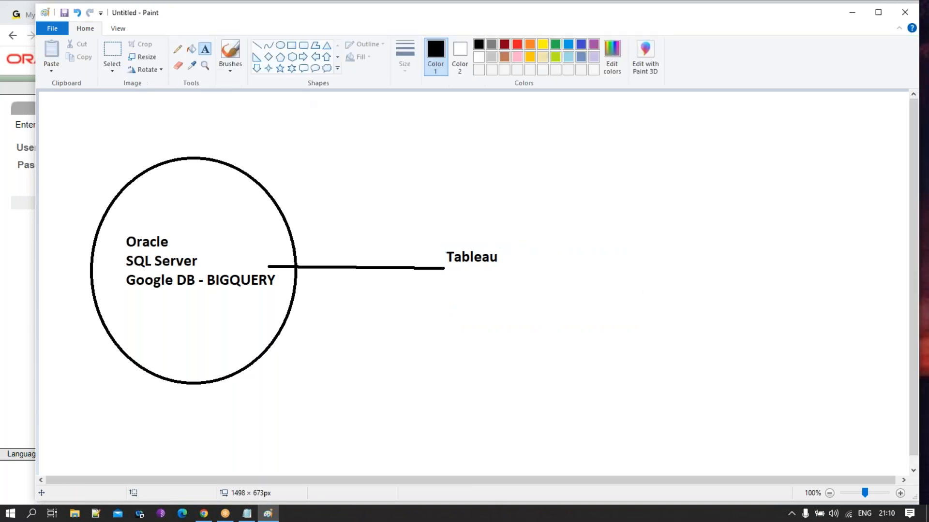
- Frame the Tableau label with a rectangle and draw a short line leading out of its right side
click(292, 45)
drag(424, 246, 548, 286)
click(258, 46)
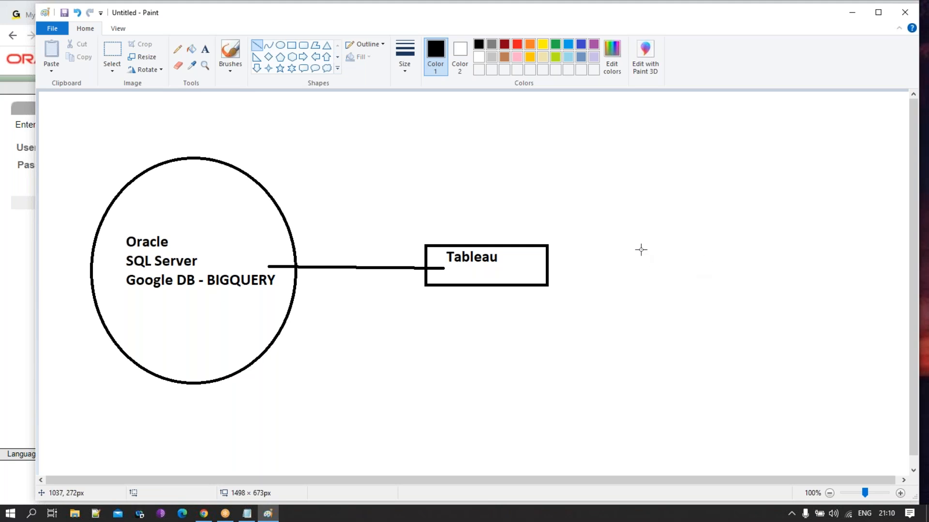
drag(532, 266, 612, 258)
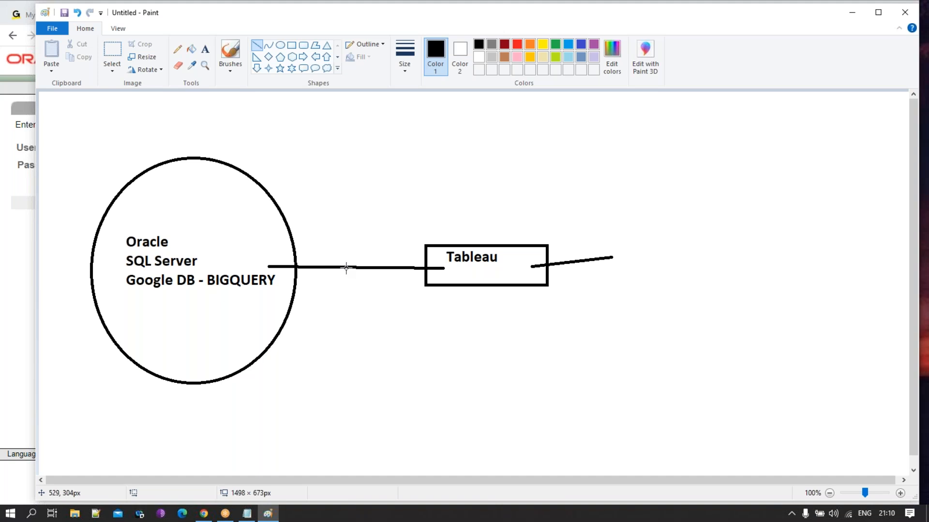
- Launch Tableau 2021.4 from the desktop and switch to the Oracle login page in Chrome
key(super+d)
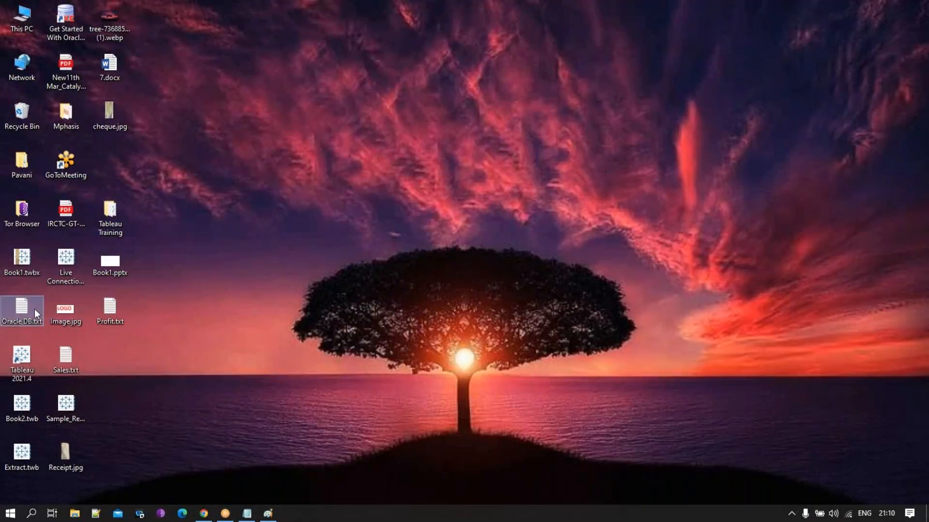
click(34, 373)
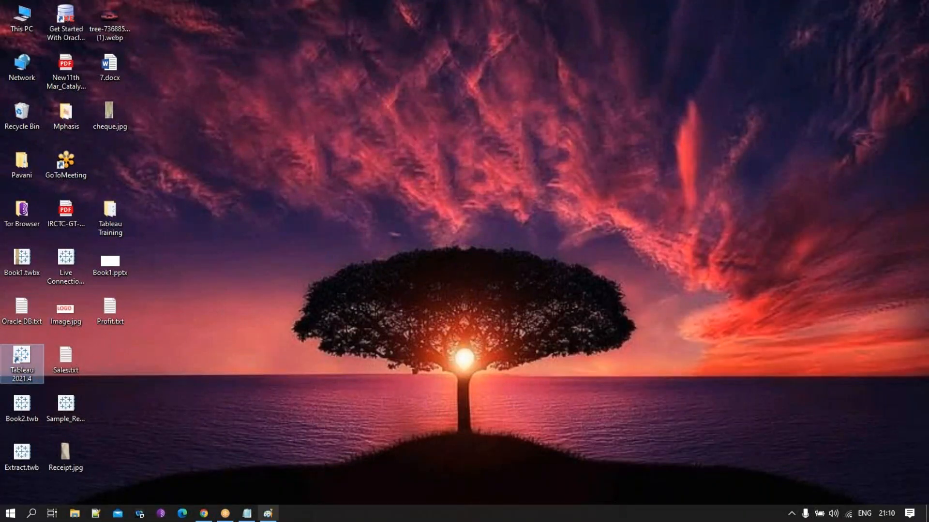
click(203, 514)
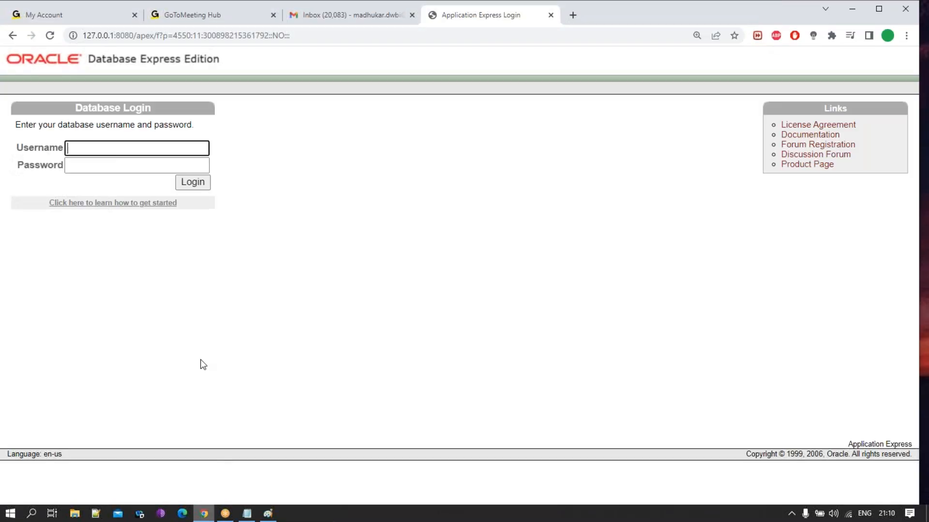
- Log in to Oracle Database Express Edition as the HR user, entering the account password
click(123, 149)
text(hr)
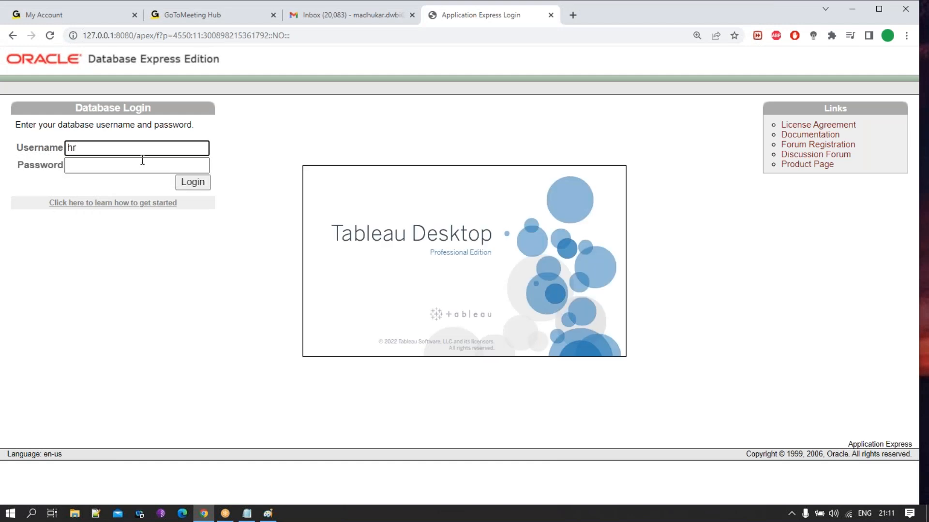
click(142, 165)
text(hr)
click(200, 181)
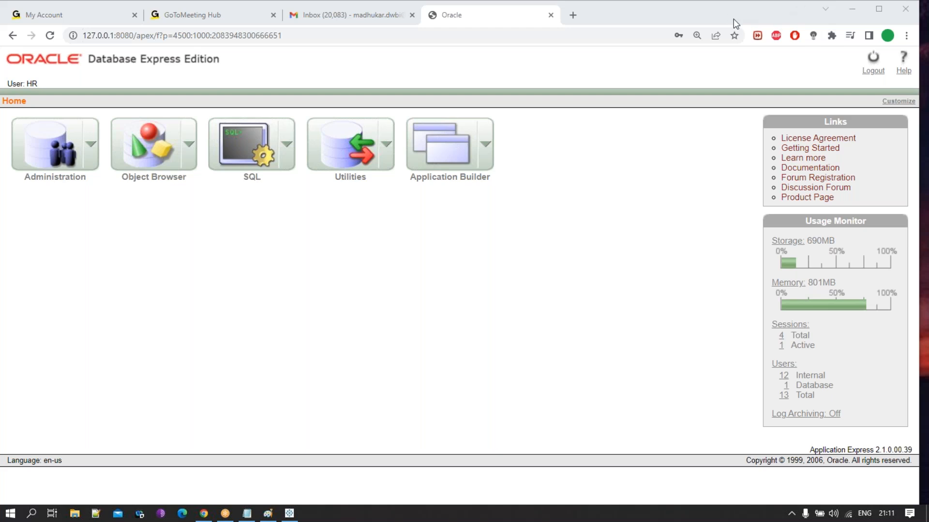
- Go to the SQL Commands page of the Oracle database
click(238, 142)
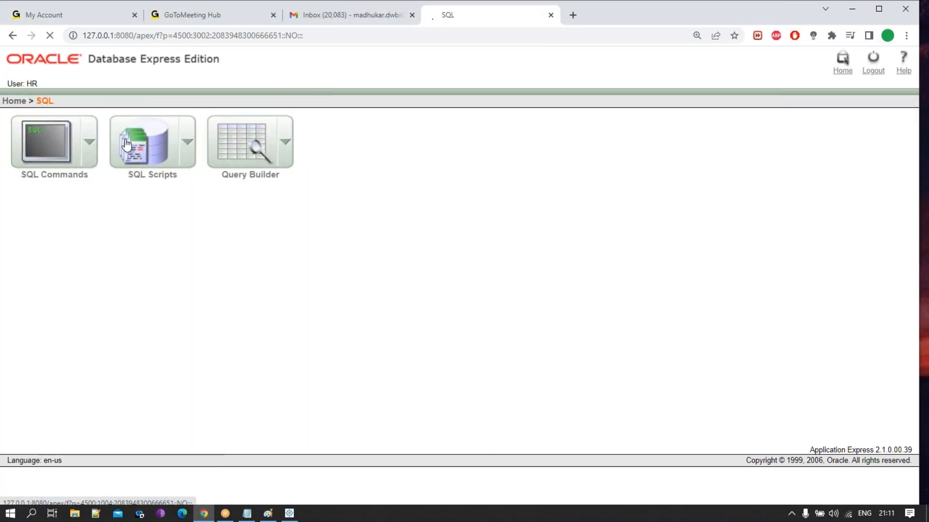
click(53, 147)
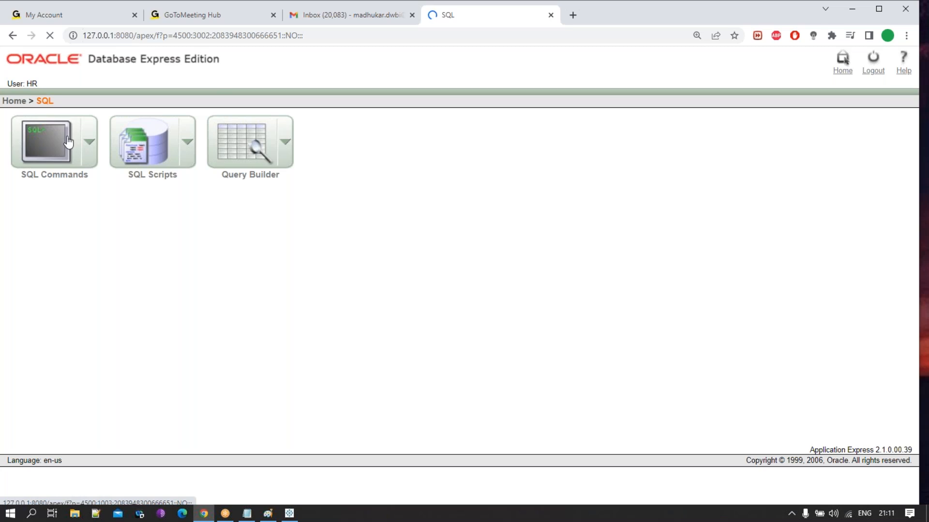
click(79, 164)
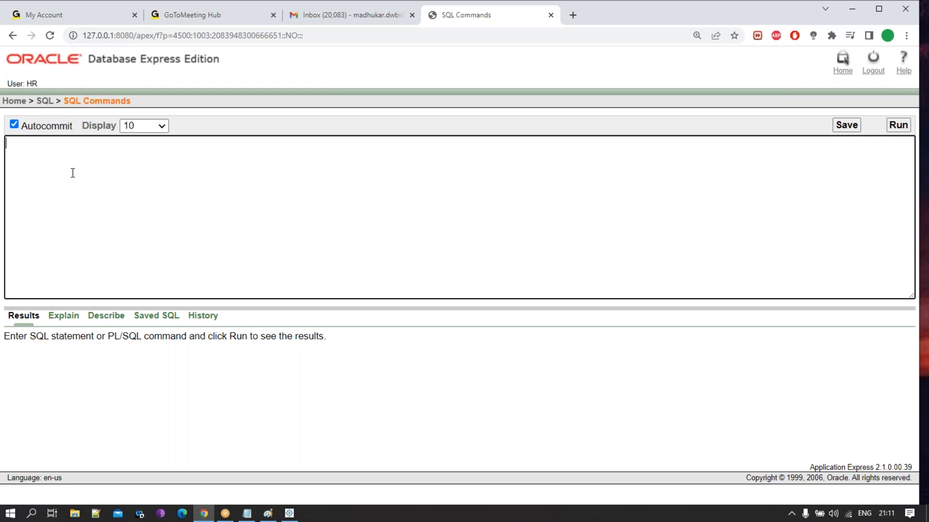
- Run the query "select * from tab" and review the tables it returns
text(select * from tab)
drag(131, 149, 2, 152)
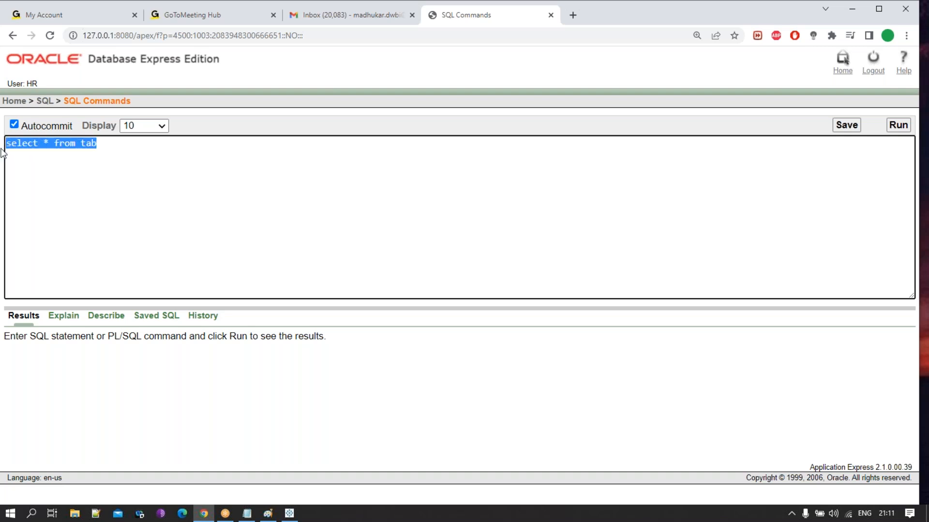
click(896, 129)
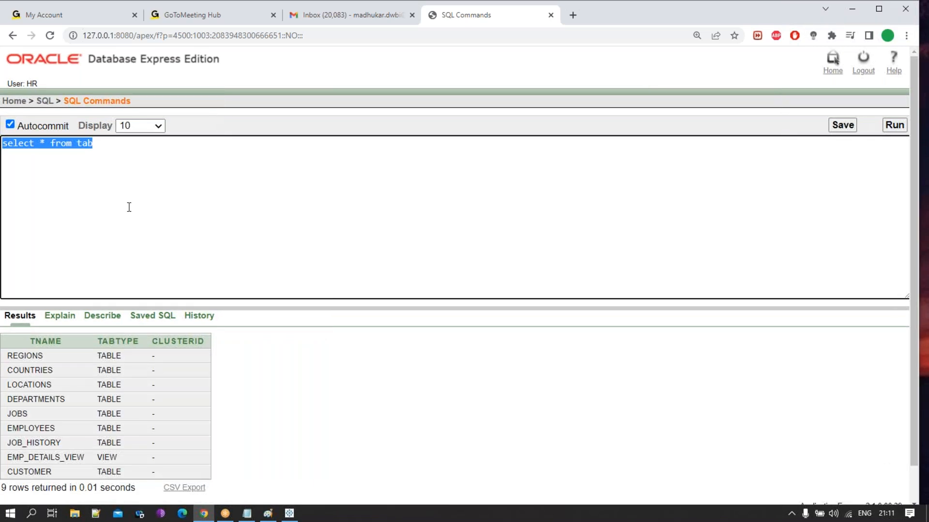
click(118, 174)
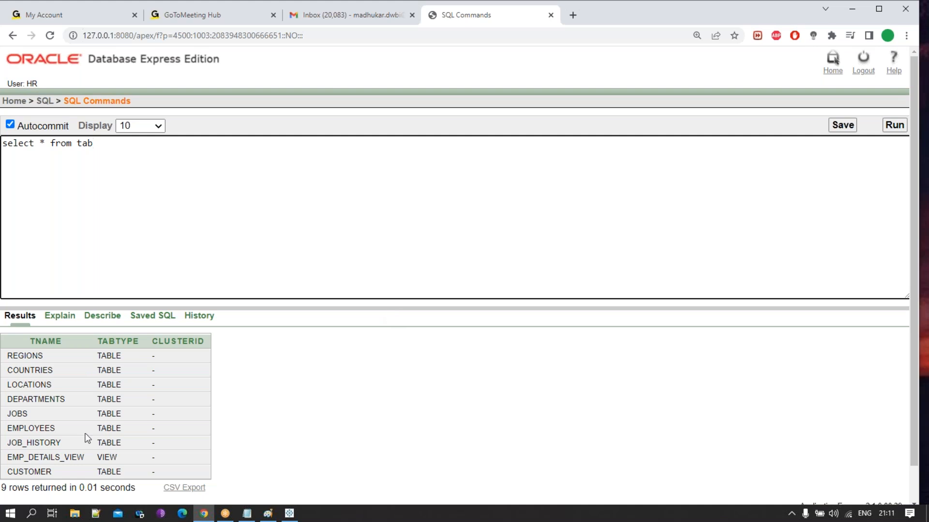
scroll(87, 428, down, 2)
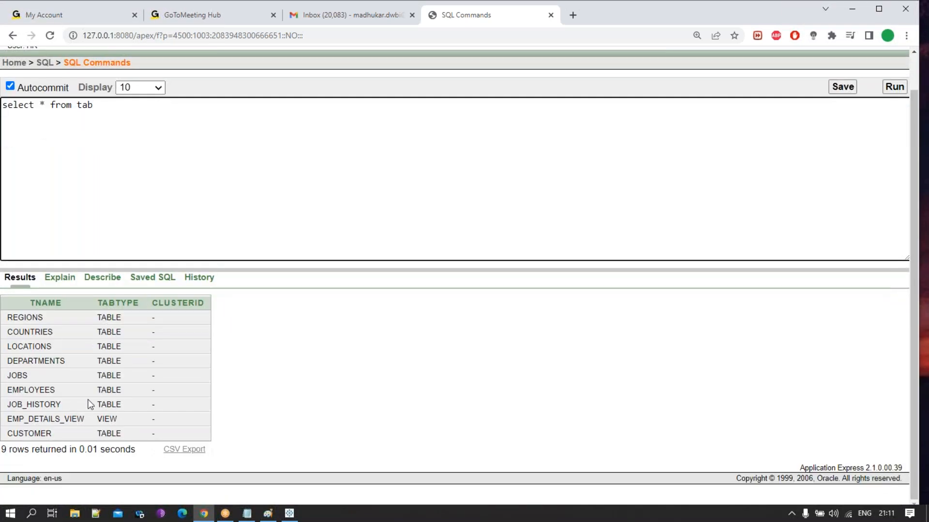
- Change the query to "select * from employees" and run it
scroll(90, 405, up, 2)
scroll(72, 402, down, 2)
drag(107, 106, 80, 110)
text(employe)
drag(128, 110, 6, 111)
click(895, 86)
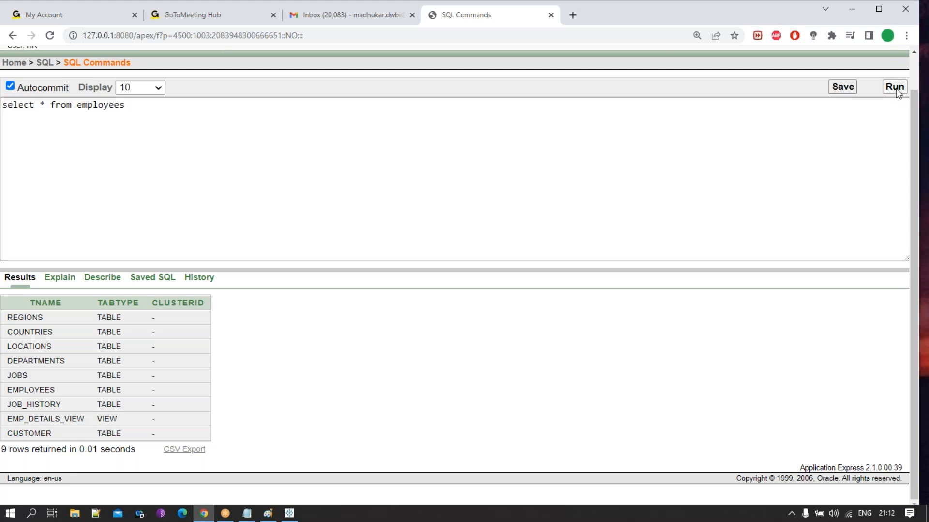
- Set the result display limit to 500 rows, rerun the employees query and look through the returned rows
click(144, 127)
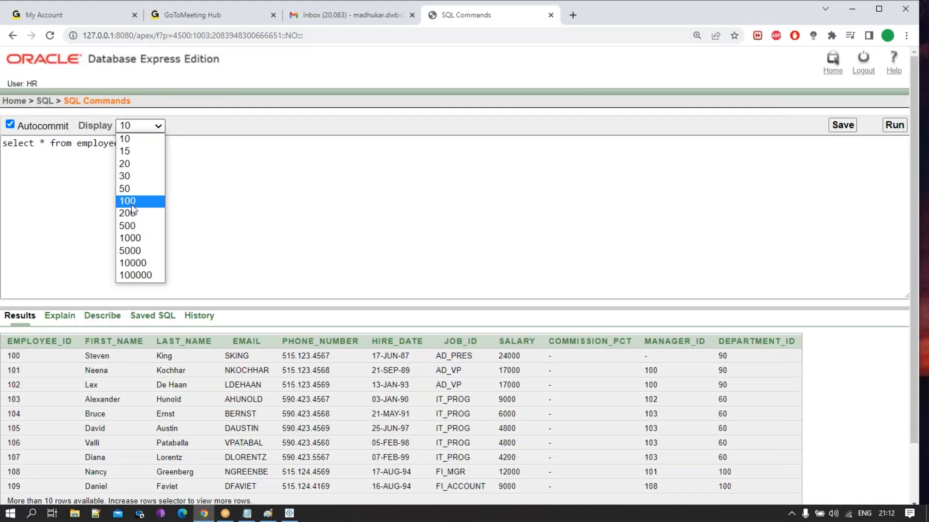
click(132, 221)
drag(127, 155, 7, 144)
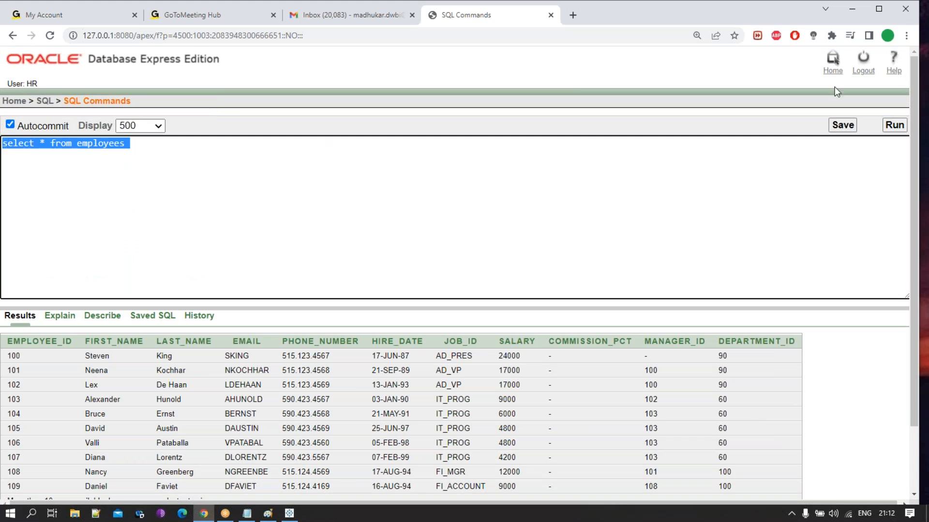
click(895, 125)
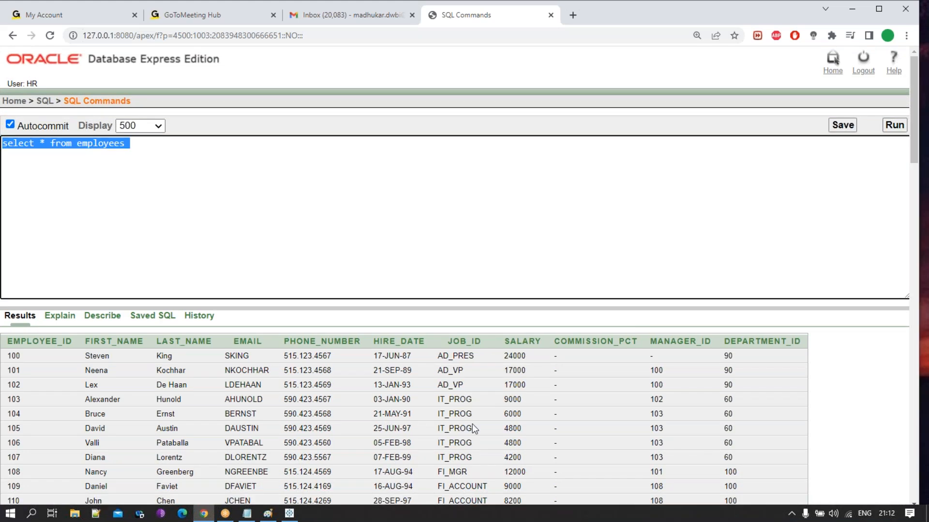
scroll(472, 423, down, 10)
scroll(415, 384, up, 10)
click(196, 199)
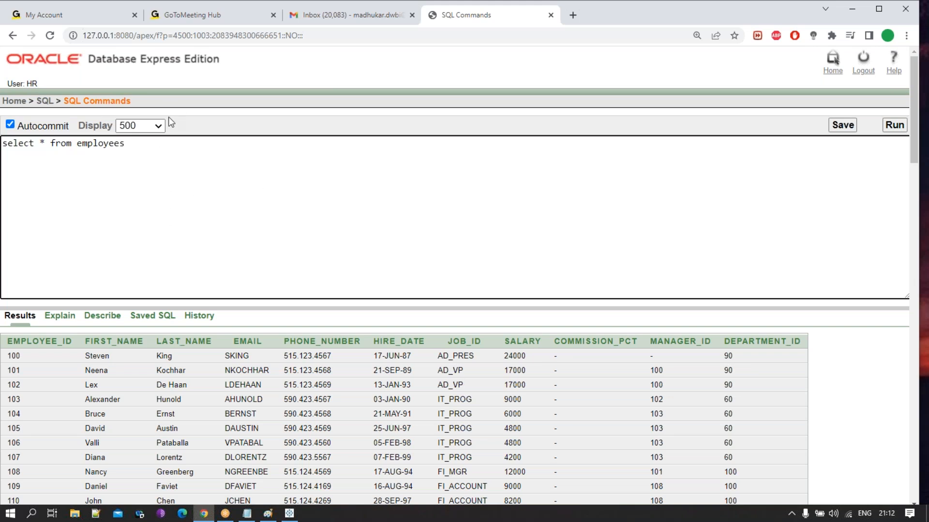
- Switch to Tableau, dismiss the update and file recovery dialogs, and maximize the window
click(289, 514)
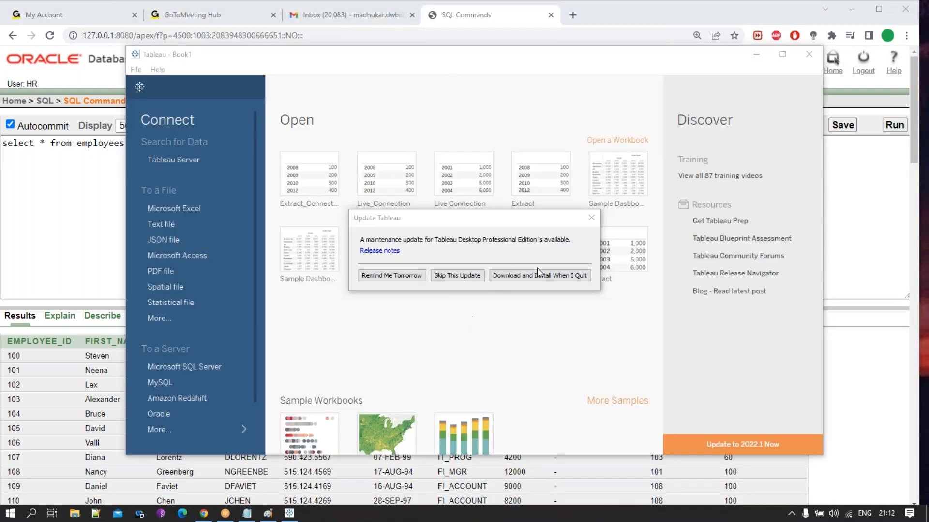
click(591, 217)
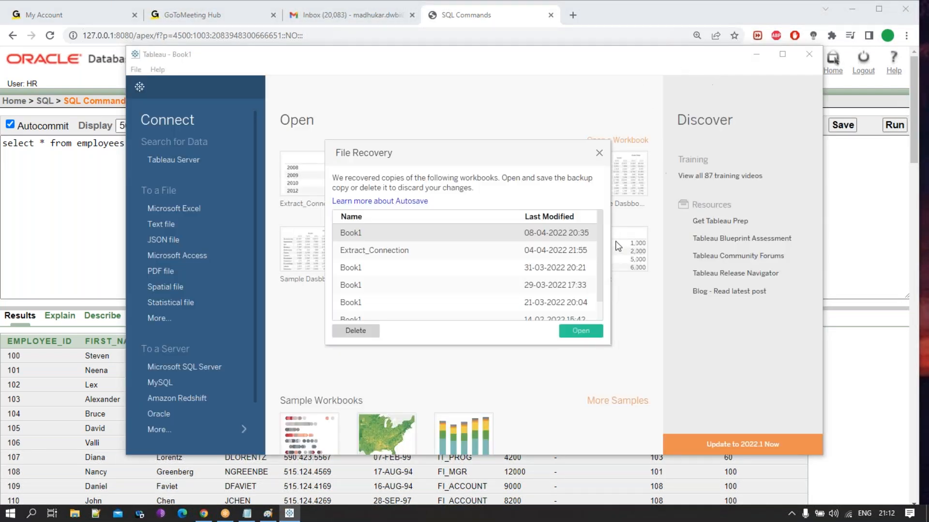
click(598, 153)
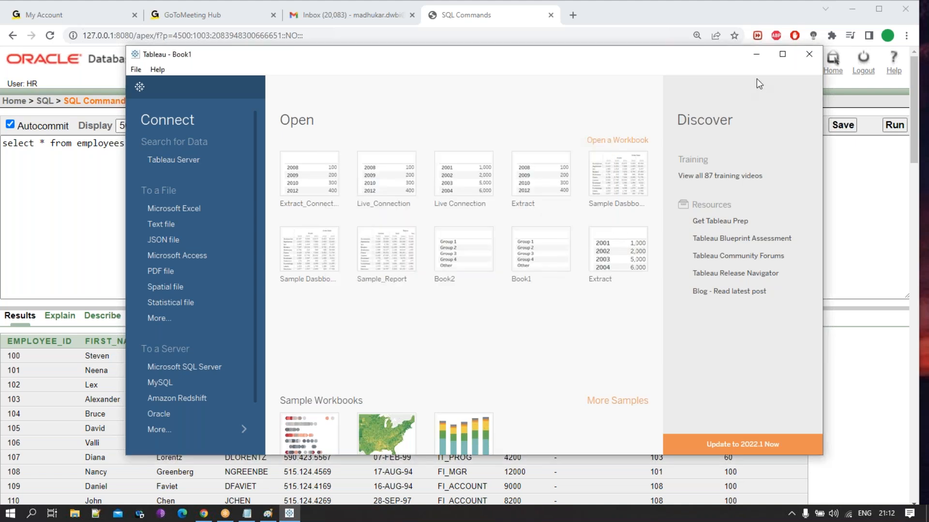
click(788, 53)
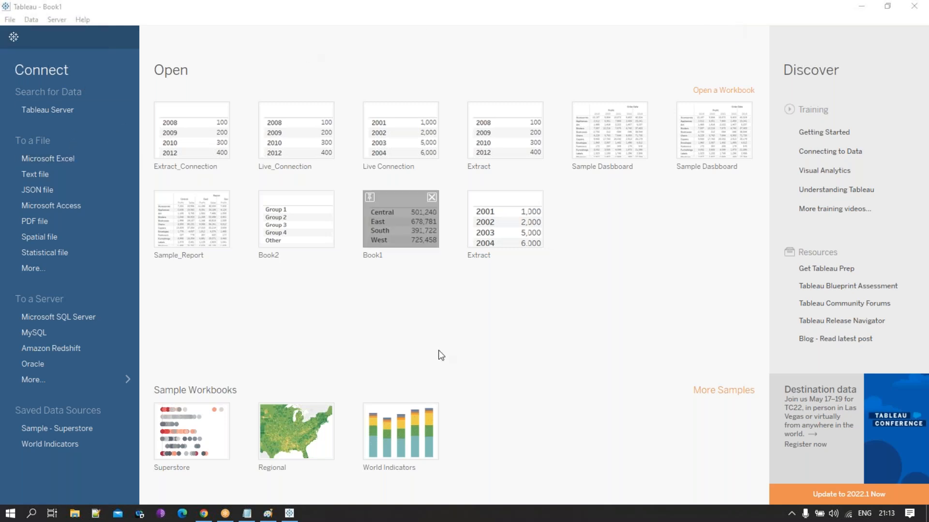
- Revisit the employees query in Chrome and return to Tableau to show the full list of server connectors
click(204, 513)
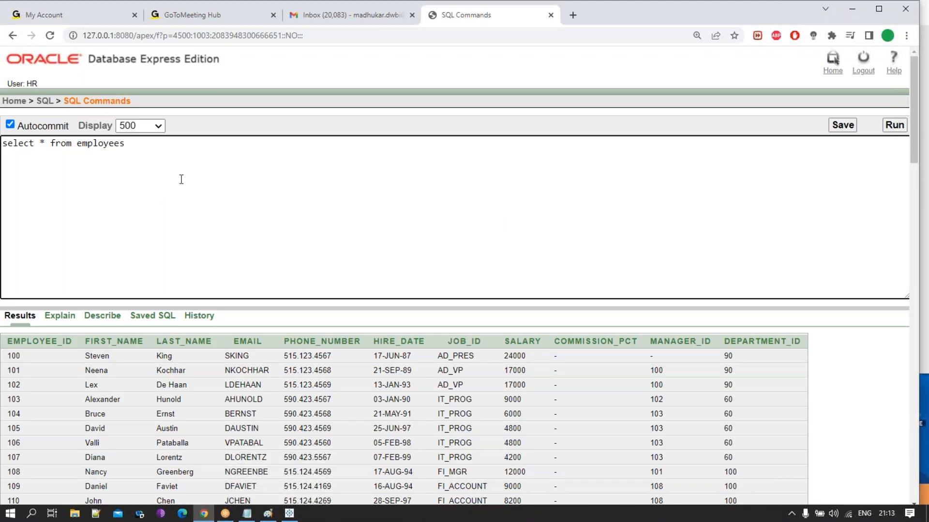
drag(130, 144, 6, 150)
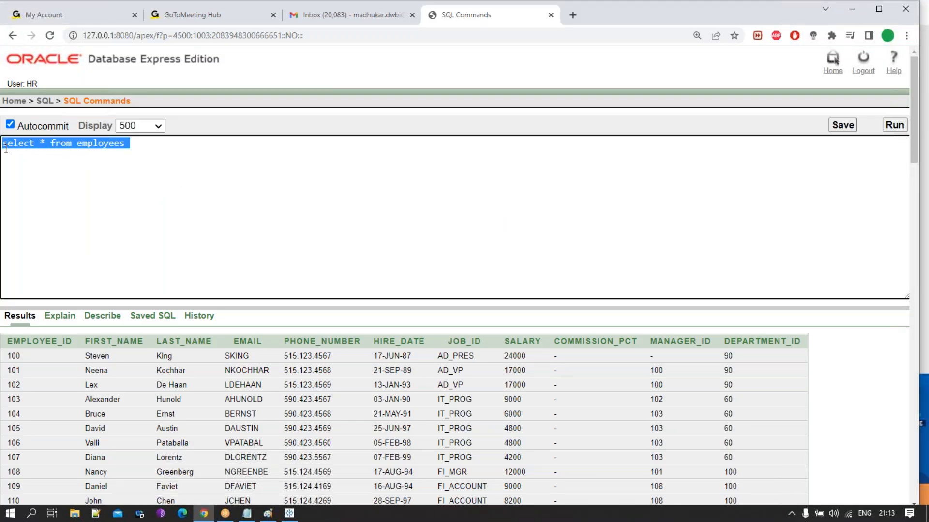
click(289, 513)
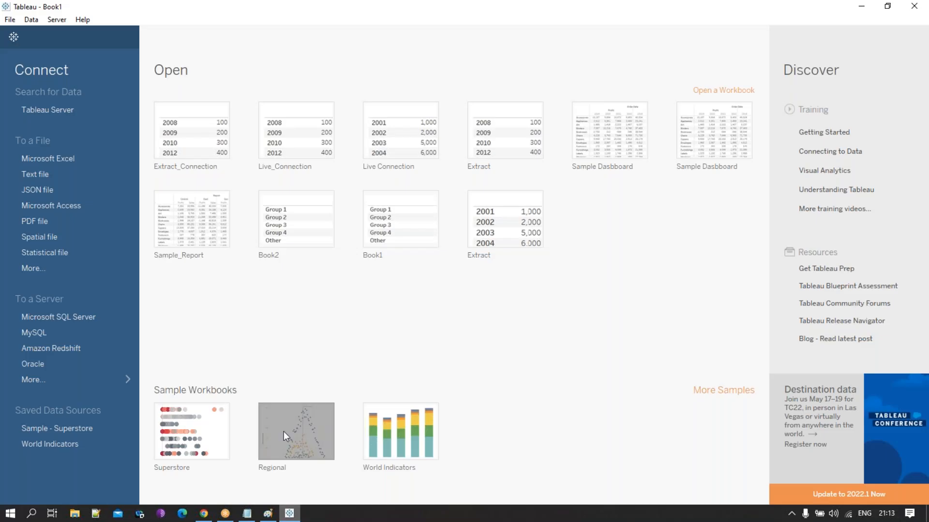
click(121, 382)
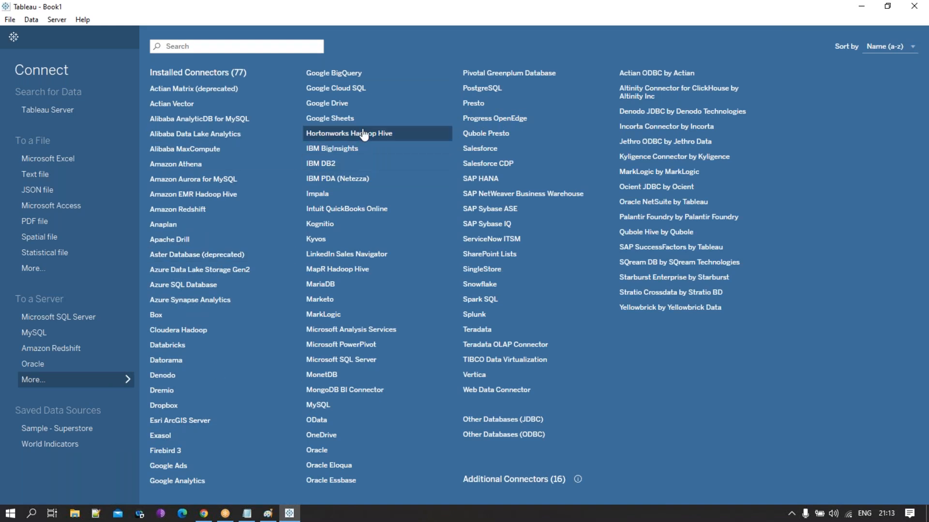
- Switch to Chrome, log out of the Oracle database and go back to its login page
click(204, 514)
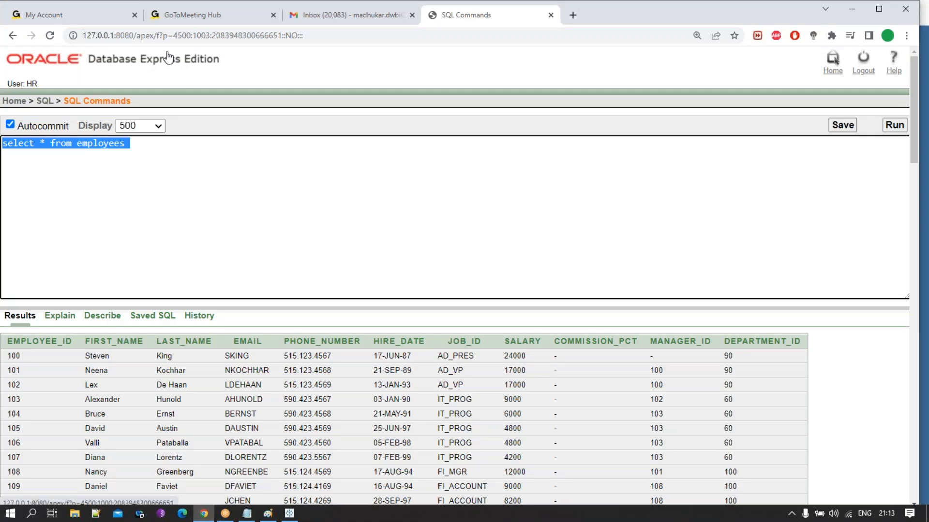
click(863, 72)
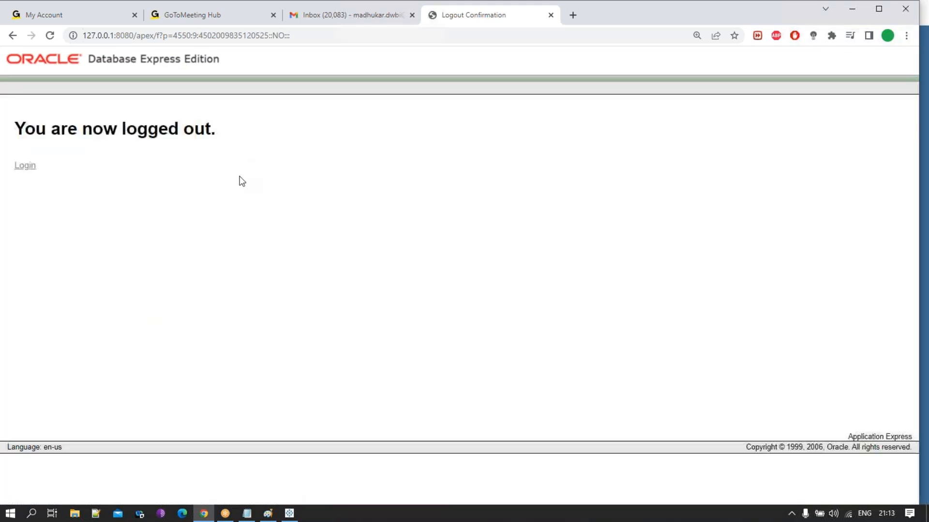
click(34, 173)
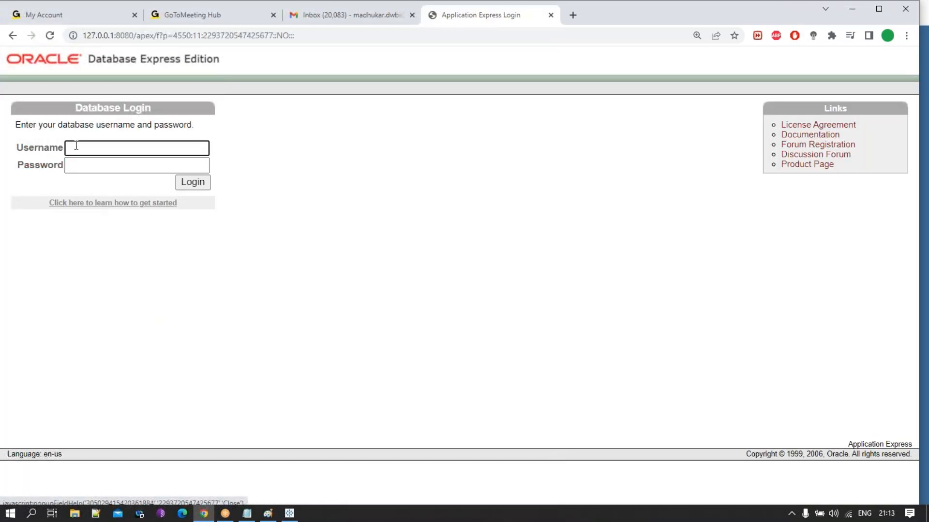
click(465, 192)
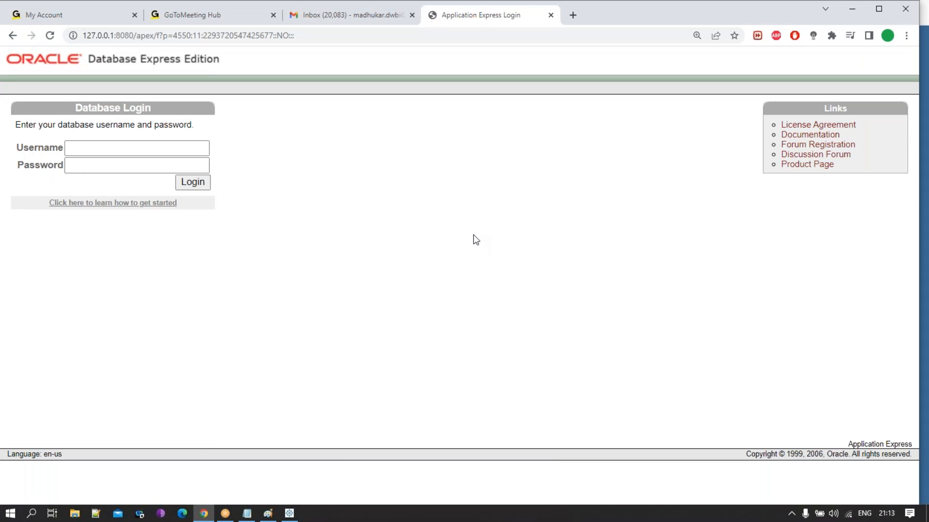
- Copy the server address 127.0.0.1 from the Oracle login page's URL and switch to Tableau
click(290, 513)
click(290, 513)
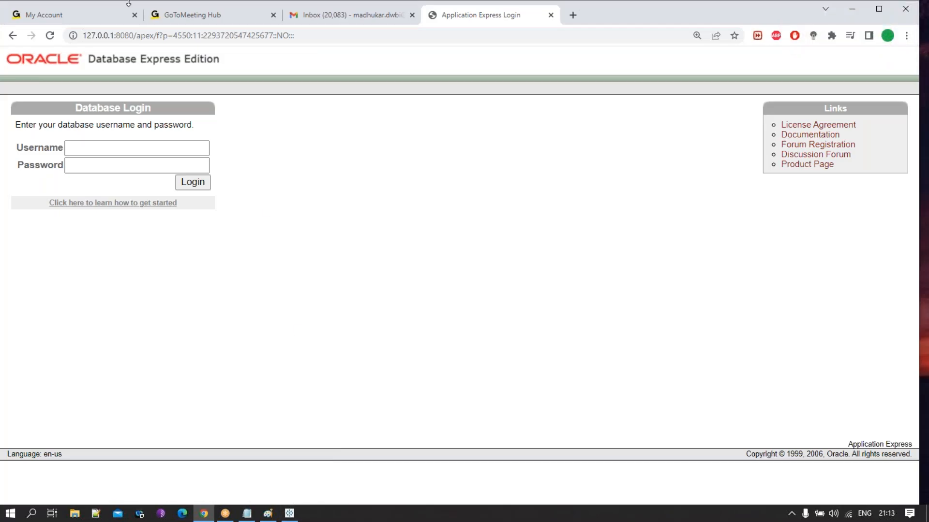
drag(119, 36, 69, 35)
key(ctrl+c)
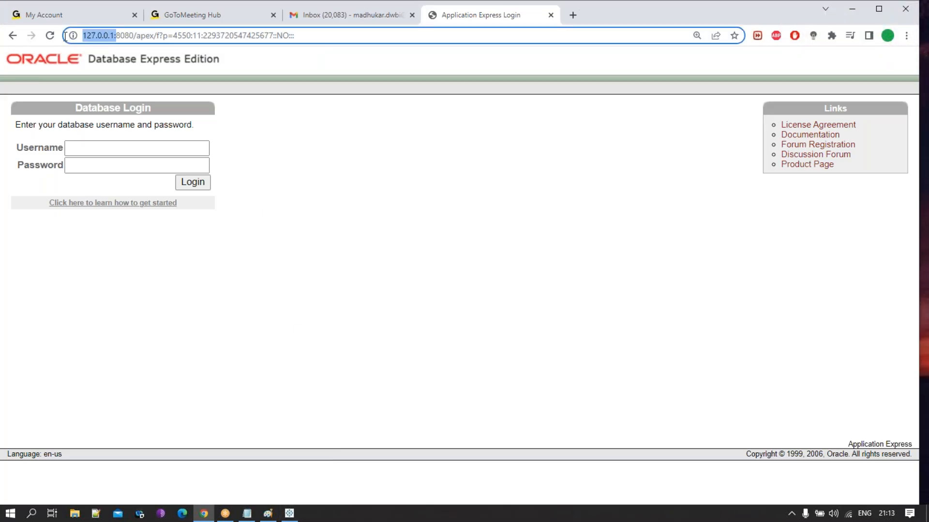
click(289, 513)
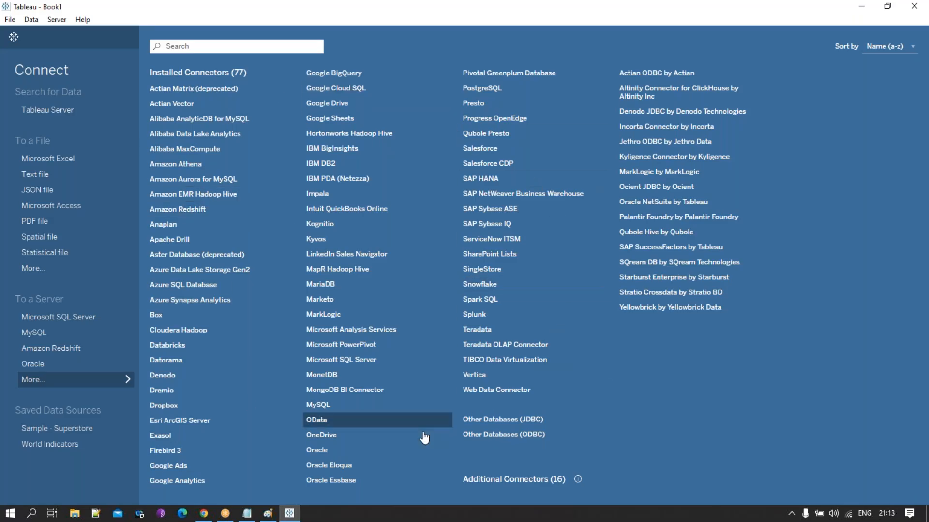
- Connect to Oracle with server 127.0.0.1, service XE and username hr, entering the account password and signing in
click(337, 456)
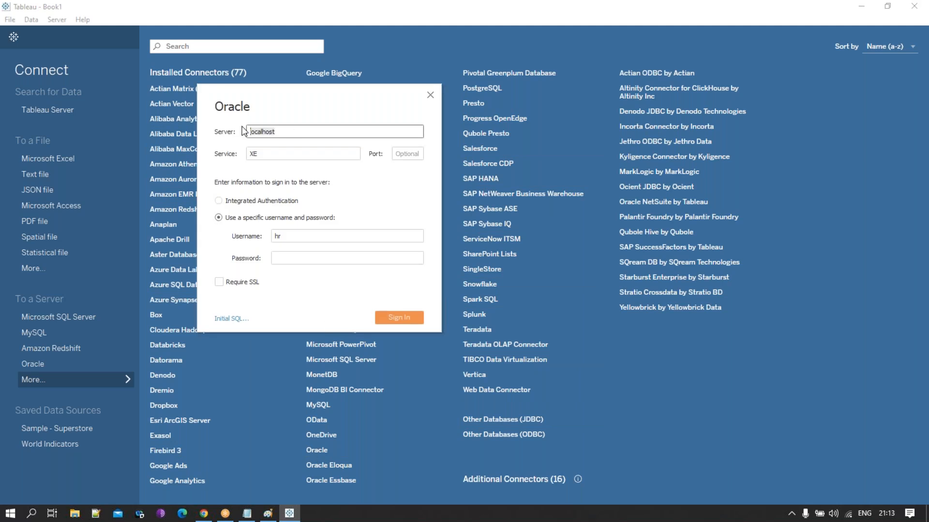
key(ctrl+v)
key(BackSpace)
click(305, 133)
click(297, 236)
click(302, 259)
text(hr)
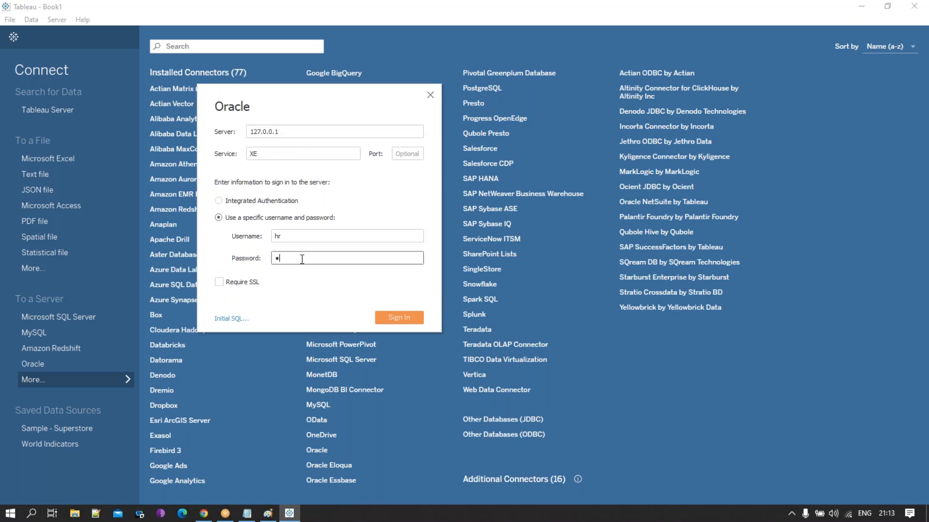
click(399, 317)
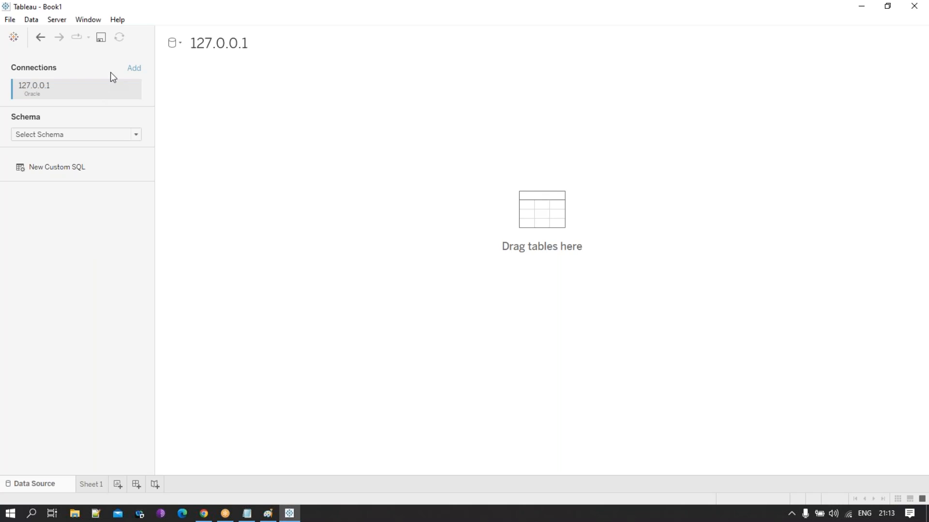
- Select the HR schema, add the EMPLOYEES table to the data source and collapse its table details
click(135, 135)
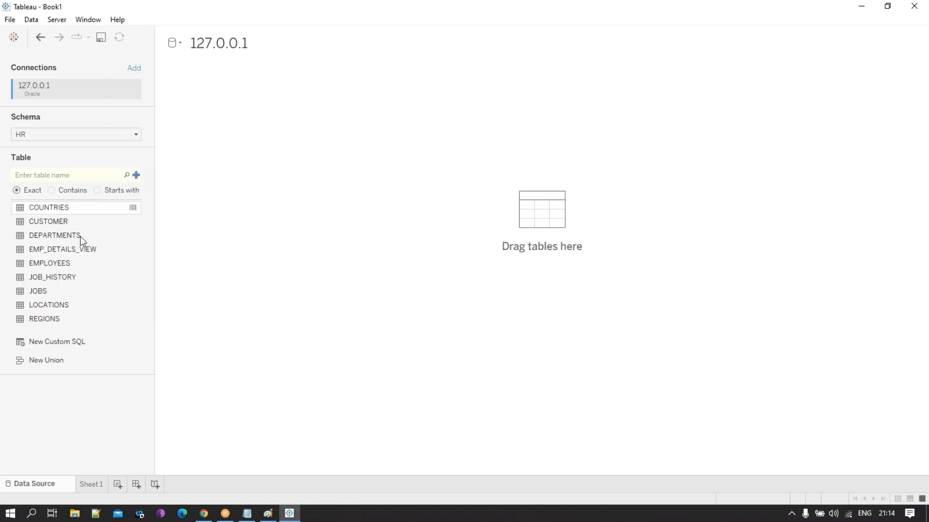
drag(66, 260, 305, 136)
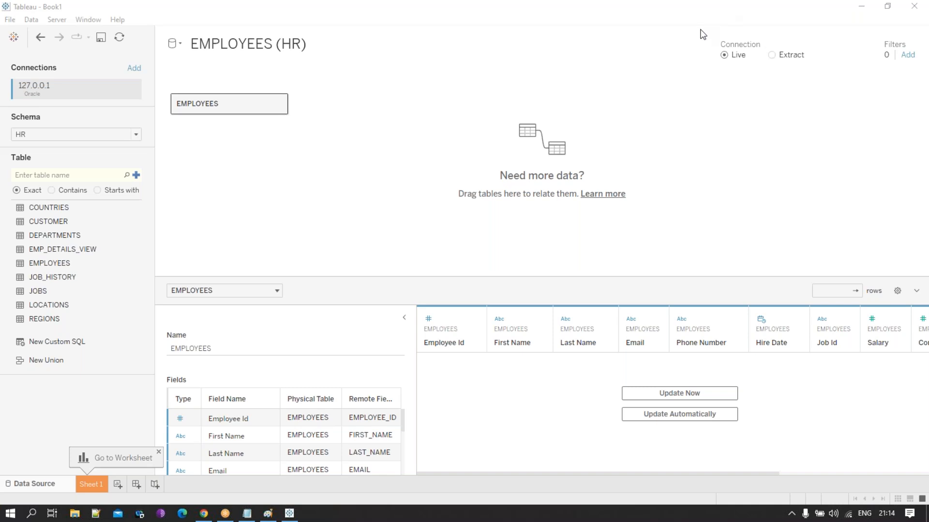
click(404, 317)
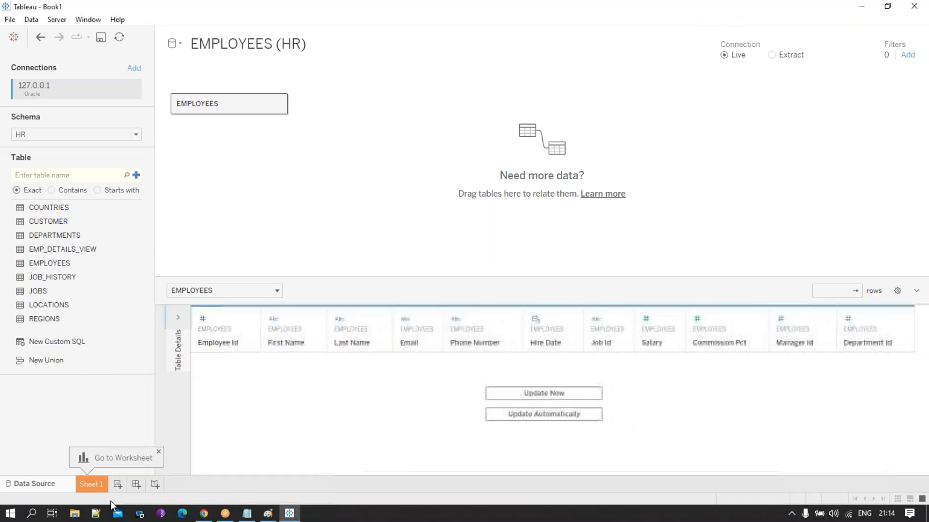
- On Sheet 1, build a text table of the sum of Salary for each Job Id
click(98, 485)
click(76, 133)
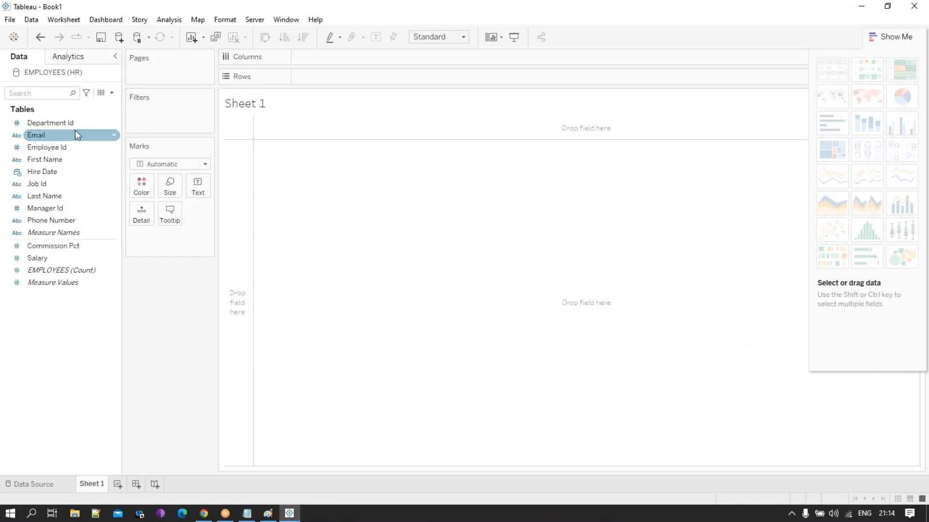
drag(60, 184, 235, 202)
drag(52, 257, 301, 244)
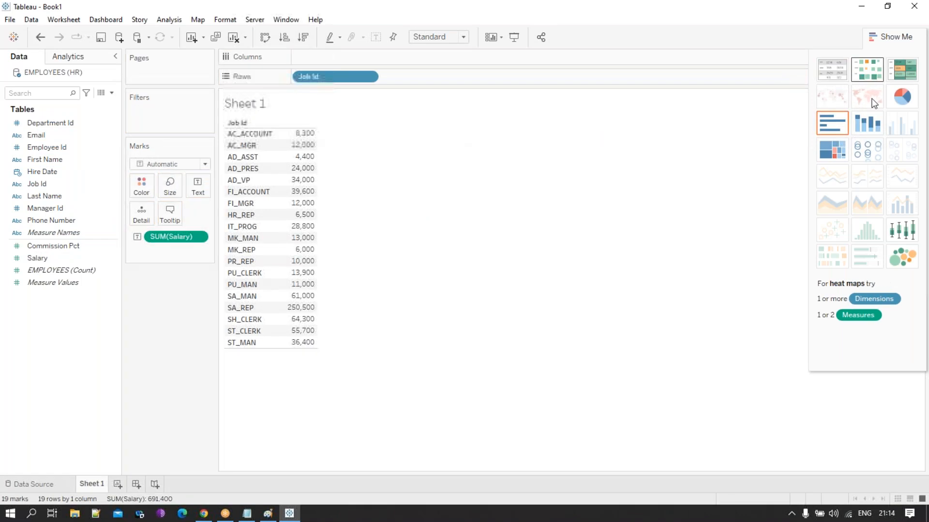
- Convert the table to a pie chart fitted to the entire view and label its slices with Job Id
click(902, 96)
click(462, 37)
click(445, 78)
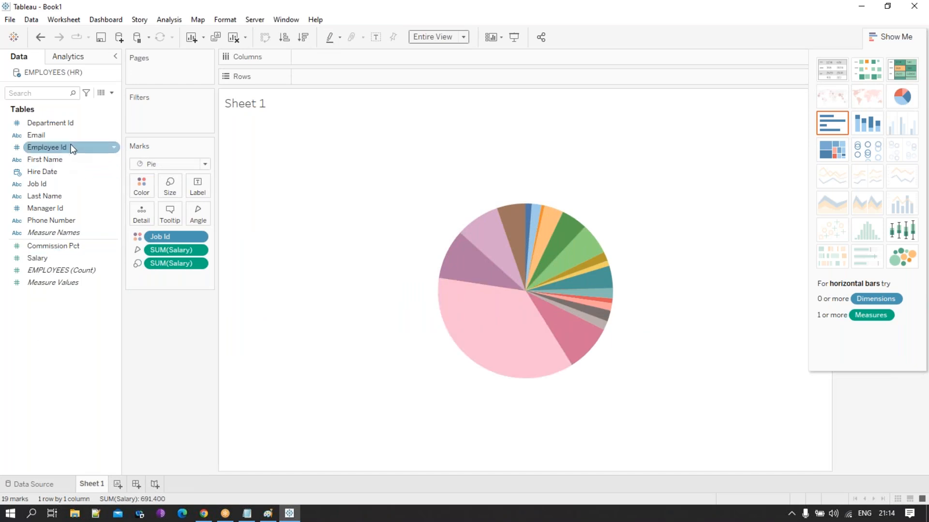
drag(57, 183, 205, 182)
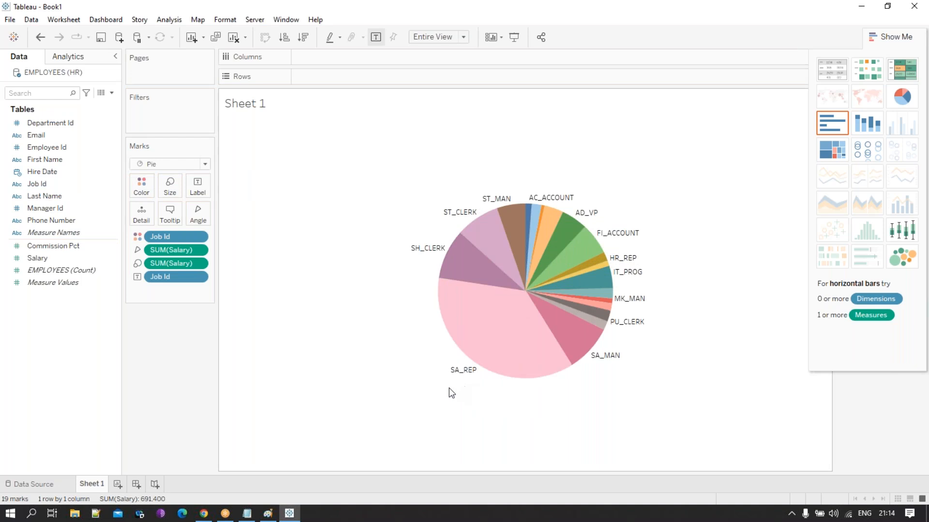
mouse_move(465, 302)
- Add a new worksheet and build a vertical bar chart of the sum of Salary by Department Id
click(117, 484)
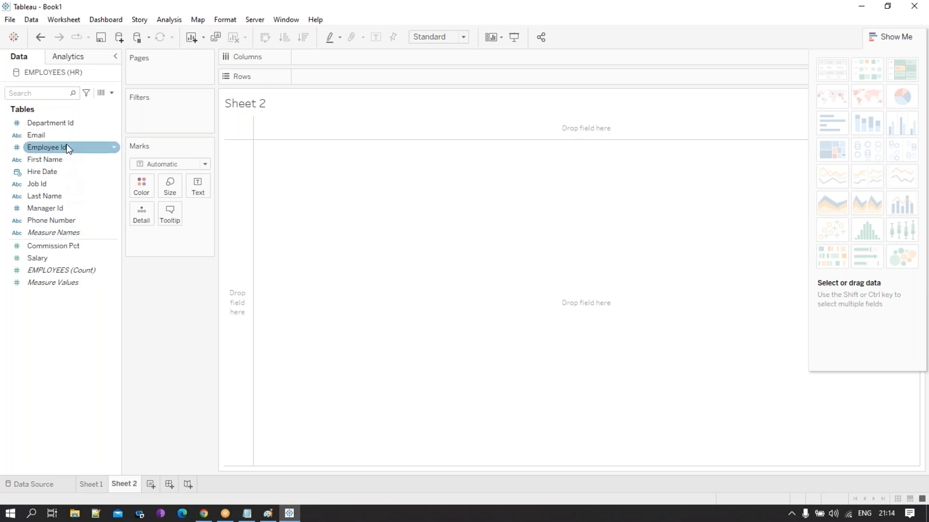
drag(66, 123, 234, 201)
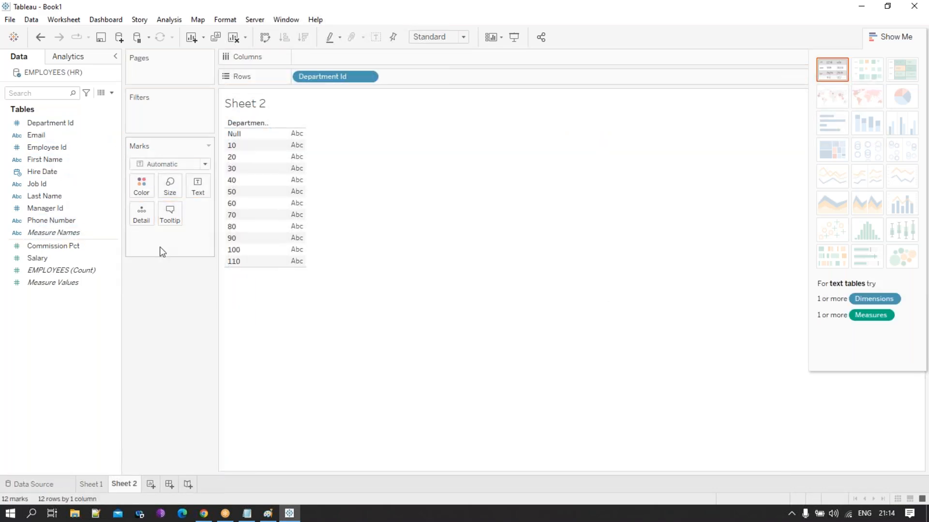
drag(65, 261, 315, 58)
click(264, 37)
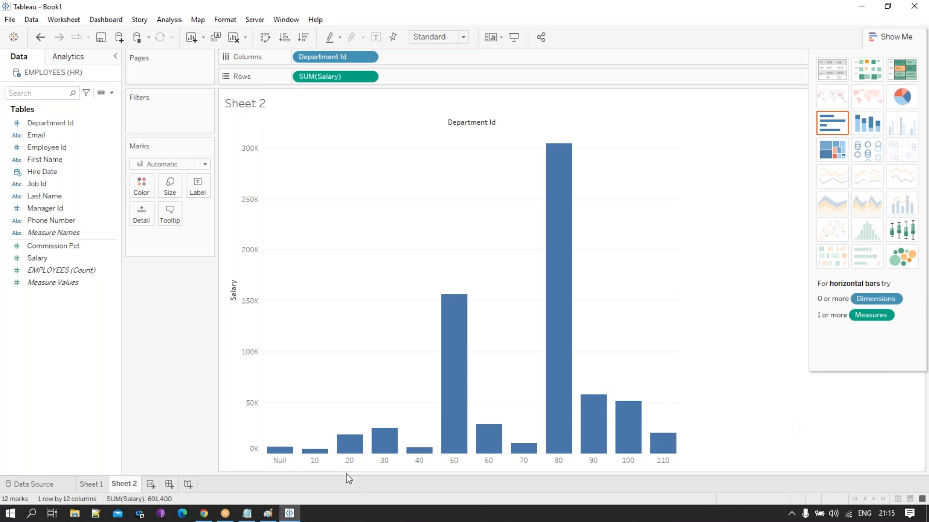
mouse_move(356, 449)
click(203, 513)
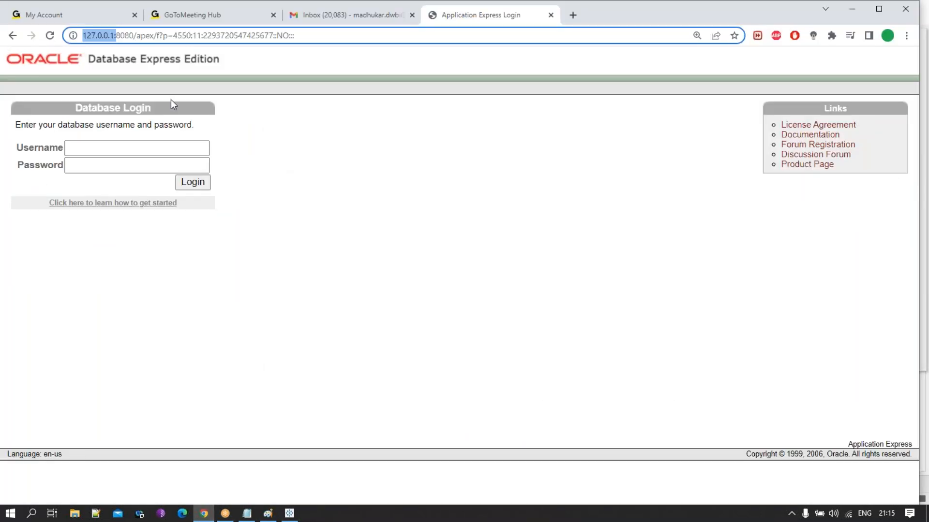
click(289, 513)
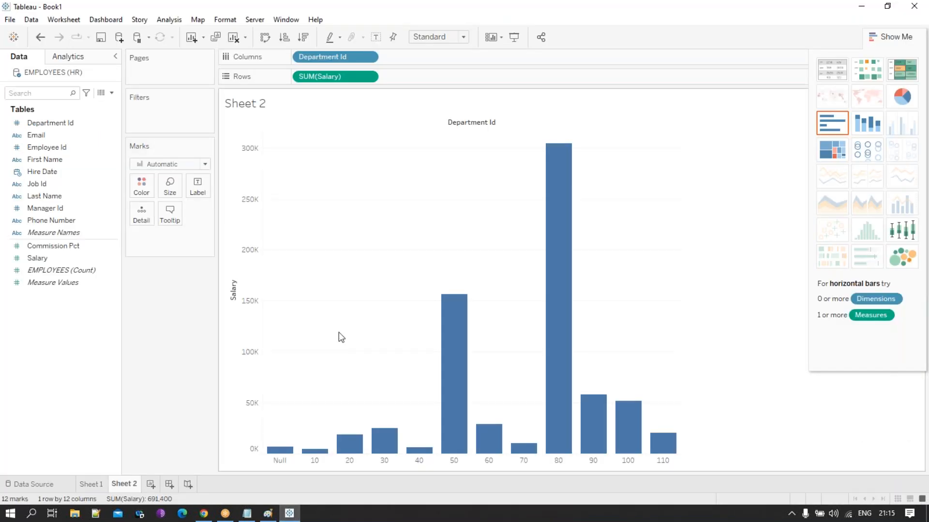
- Add a new worksheet and build a text table of the sum of Salary by First Name and Last Name
mouse_move(566, 246)
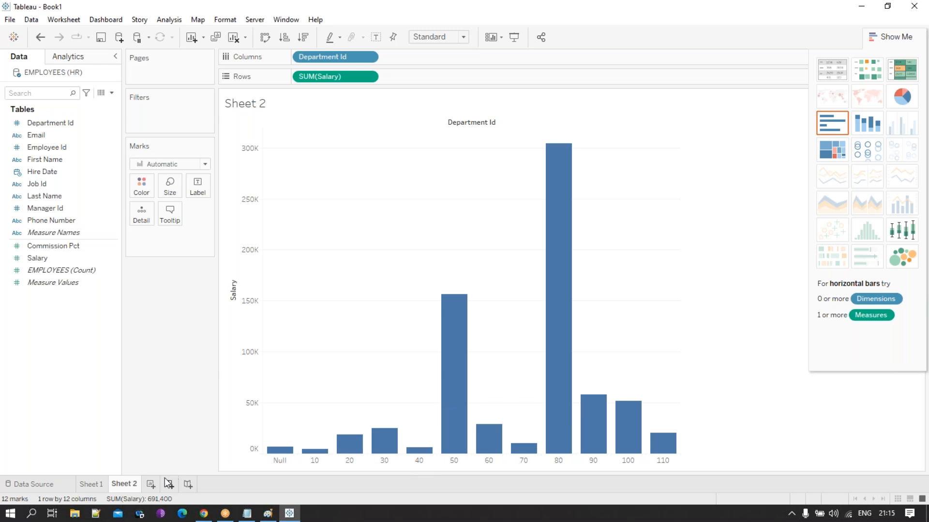
click(150, 485)
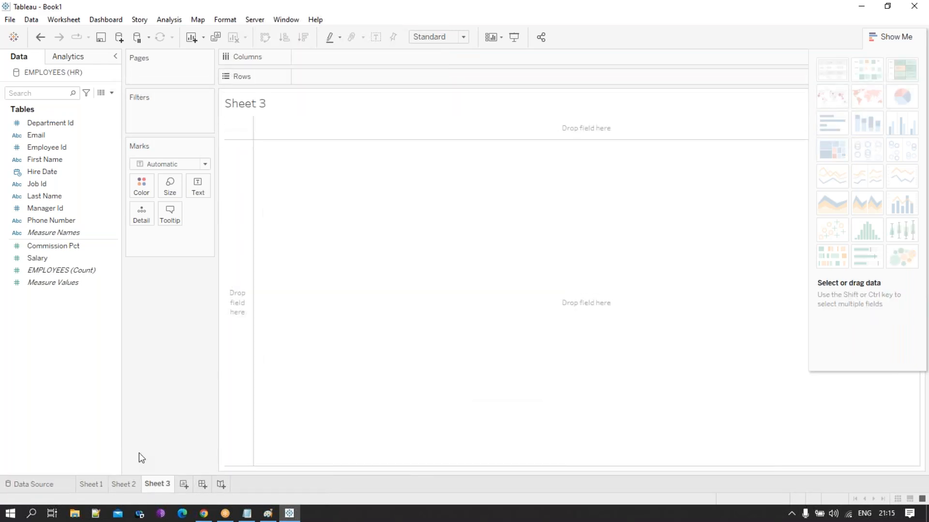
click(69, 159)
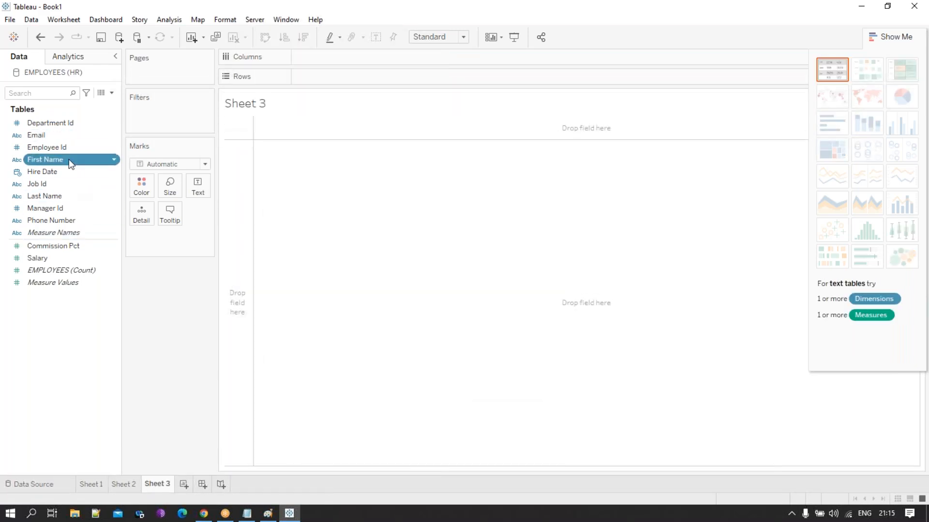
drag(69, 158, 241, 207)
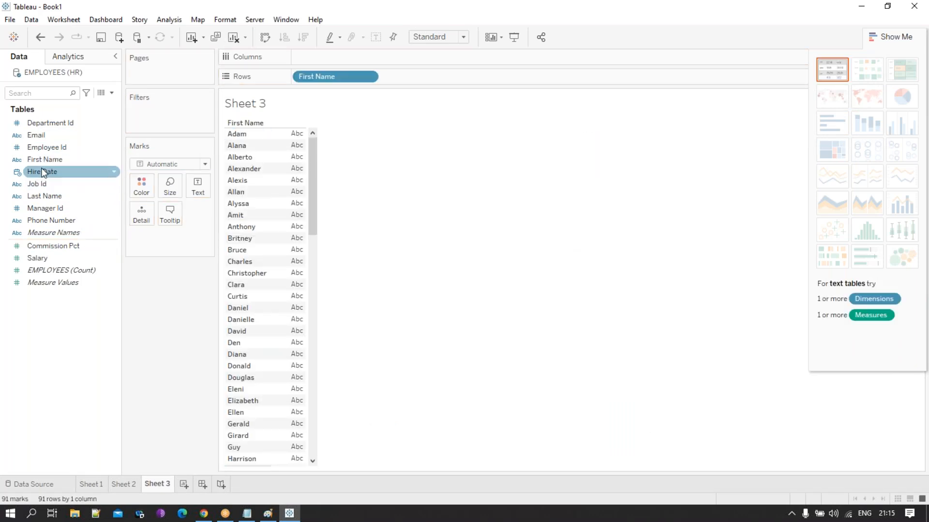
click(54, 198)
drag(54, 200, 269, 190)
click(57, 234)
drag(57, 234, 334, 213)
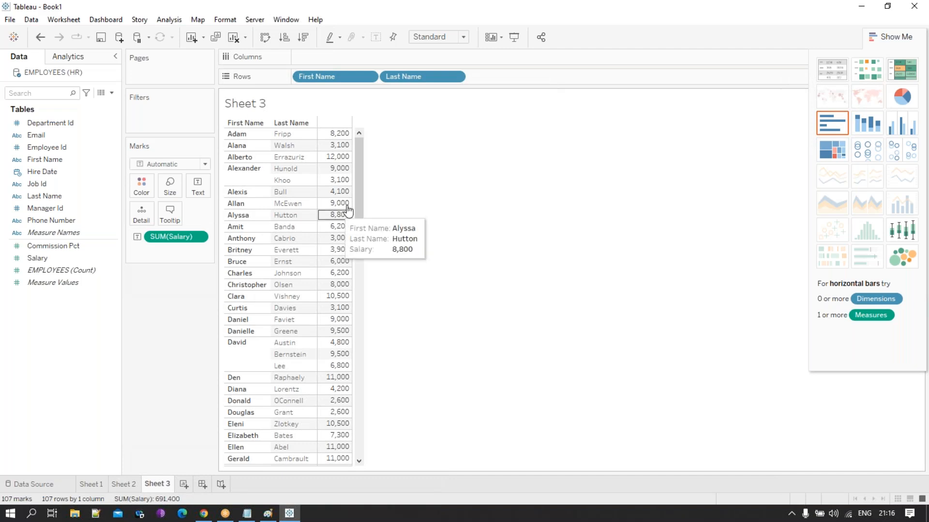
- Add Job Id to the rows of the salary table and convert it to a highlight table
click(730, 27)
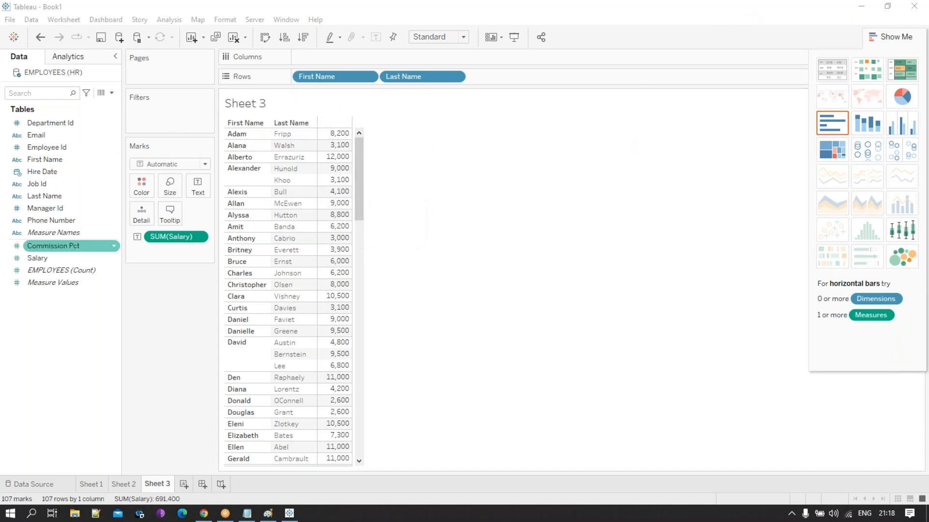
drag(37, 183, 314, 145)
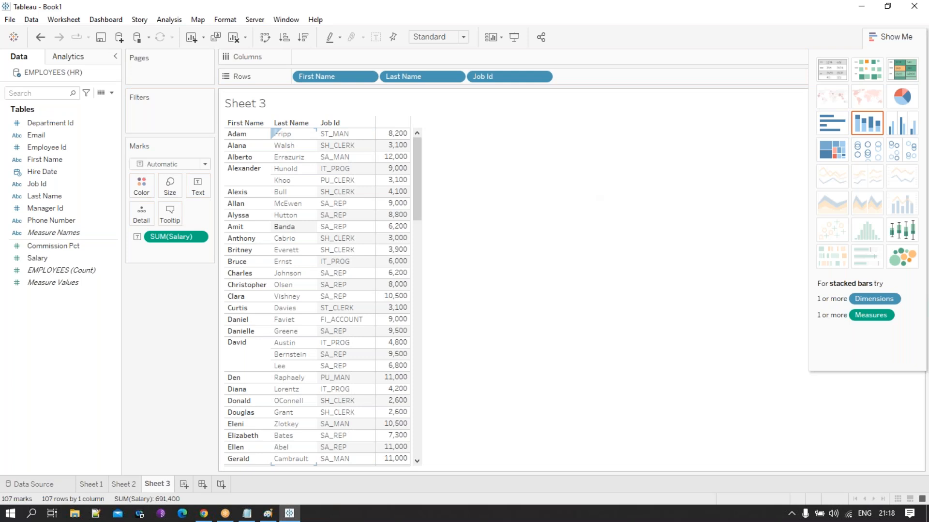
click(911, 72)
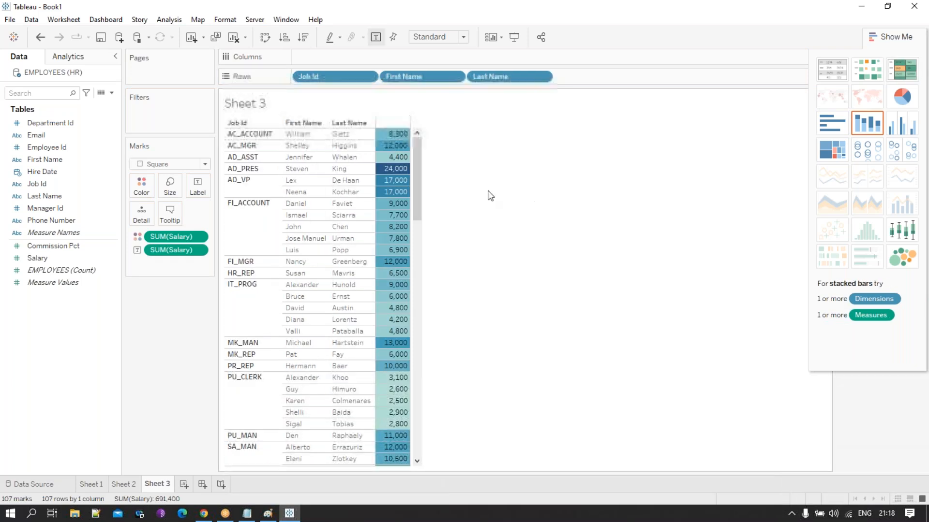
drag(418, 208, 398, 148)
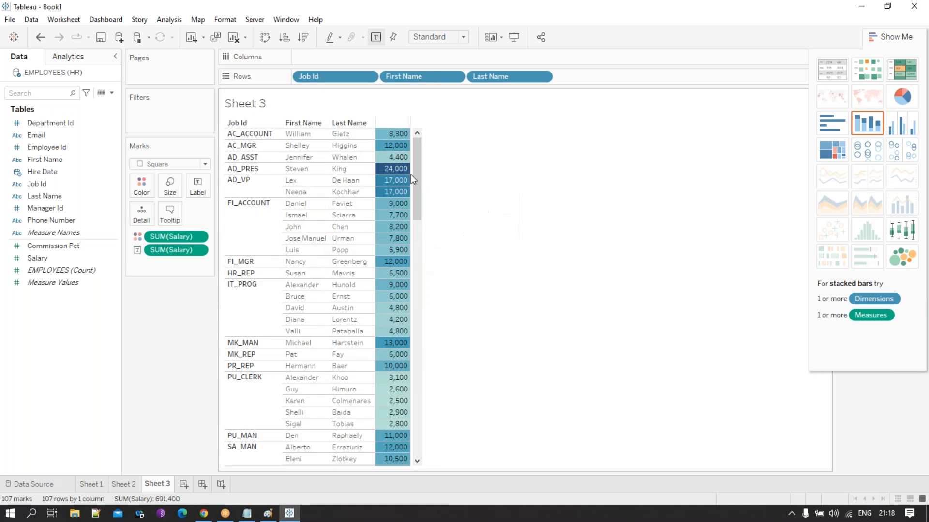
mouse_move(387, 175)
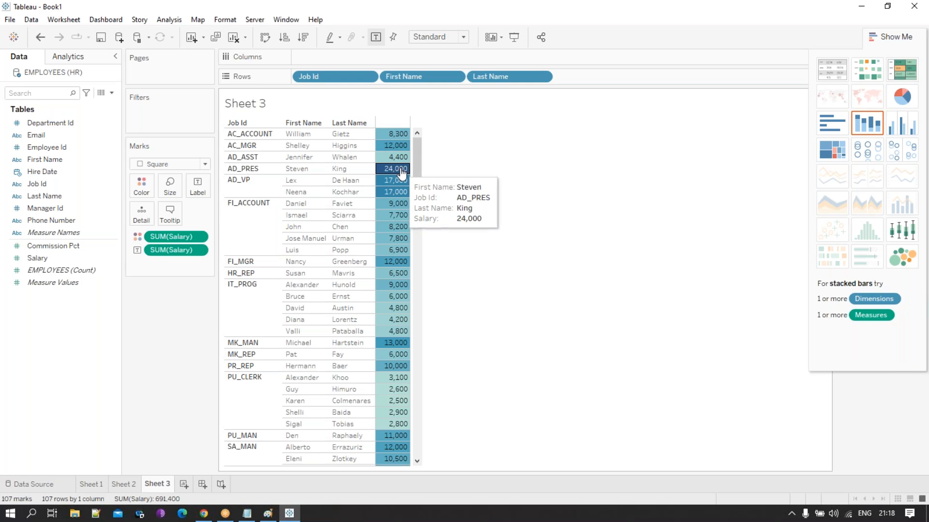
mouse_move(417, 172)
mouse_down()
mouse_move(423, 430)
mouse_move(420, 140)
mouse_move(419, 155)
mouse_up()
- Add Manager Id and Hire Date to the rows of the highlight table, after Last Name
click(57, 210)
drag(57, 210, 367, 133)
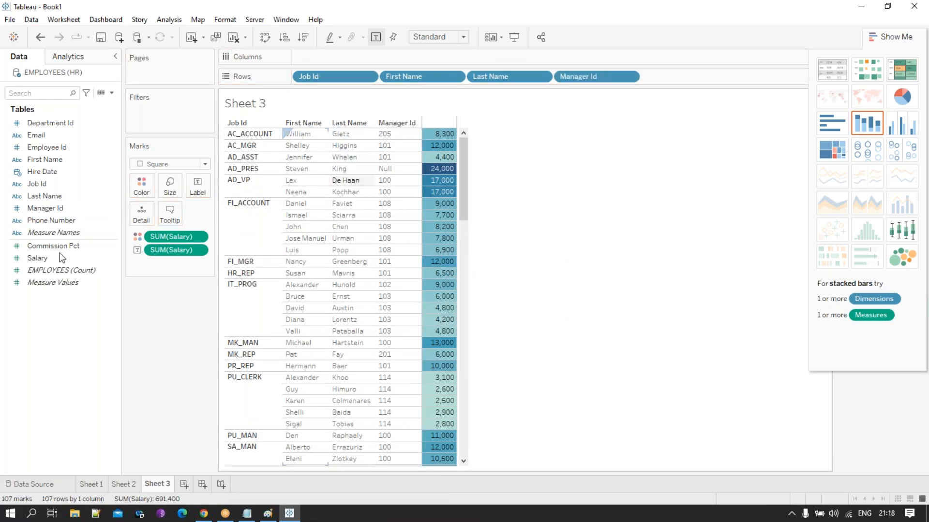
drag(43, 172, 418, 157)
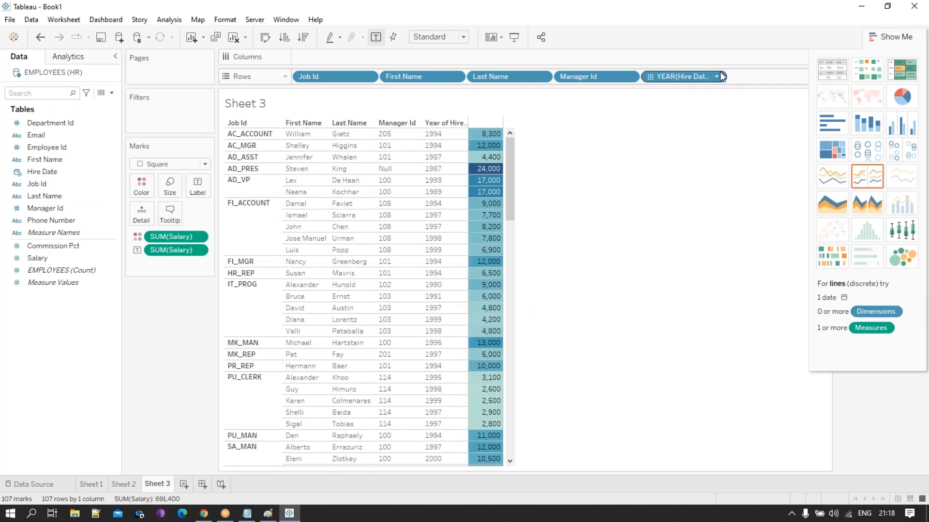
- Set the Hire Date field on the rows to a custom date with Month / Day / Year detail
click(717, 78)
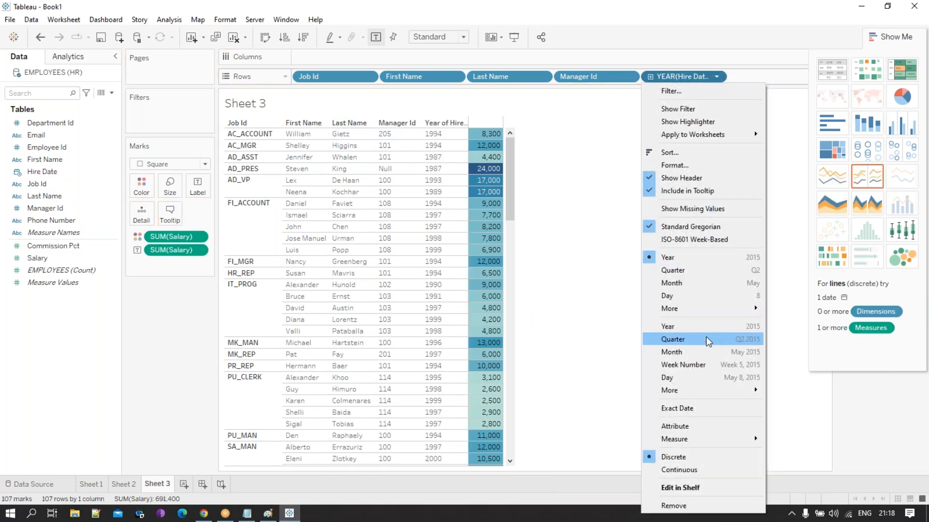
mouse_move(716, 310)
click(808, 383)
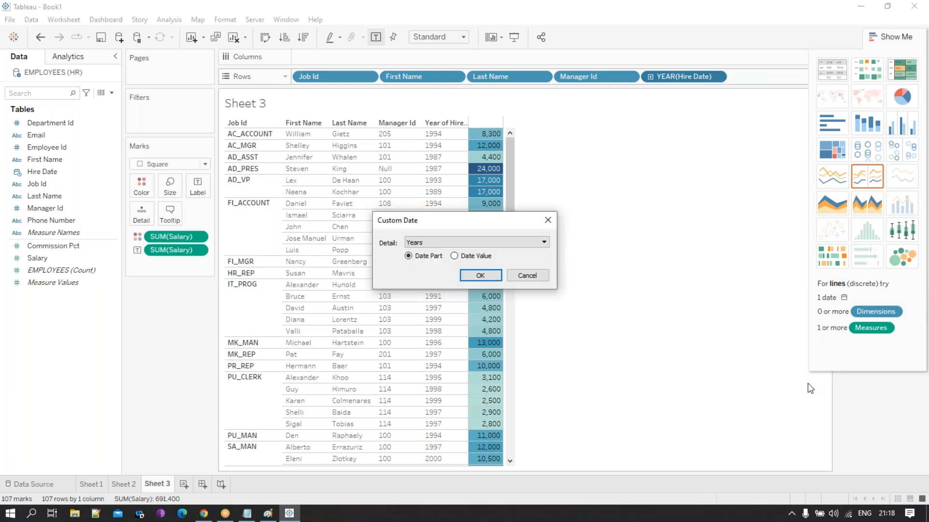
click(471, 244)
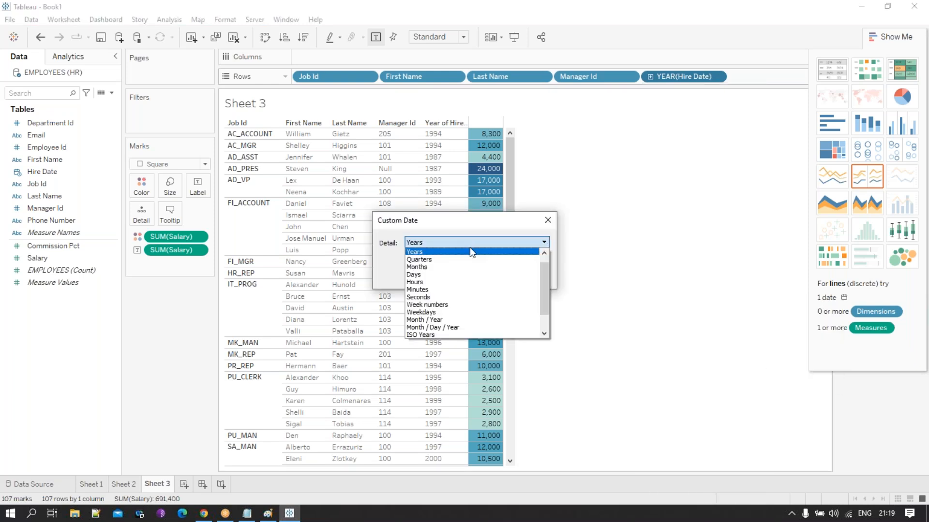
click(451, 327)
click(489, 275)
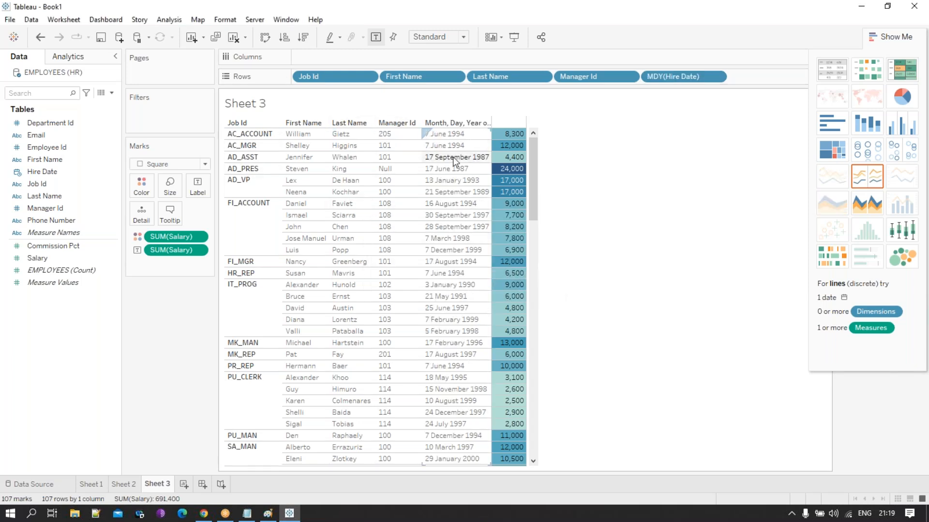
scroll(435, 135, down, 6)
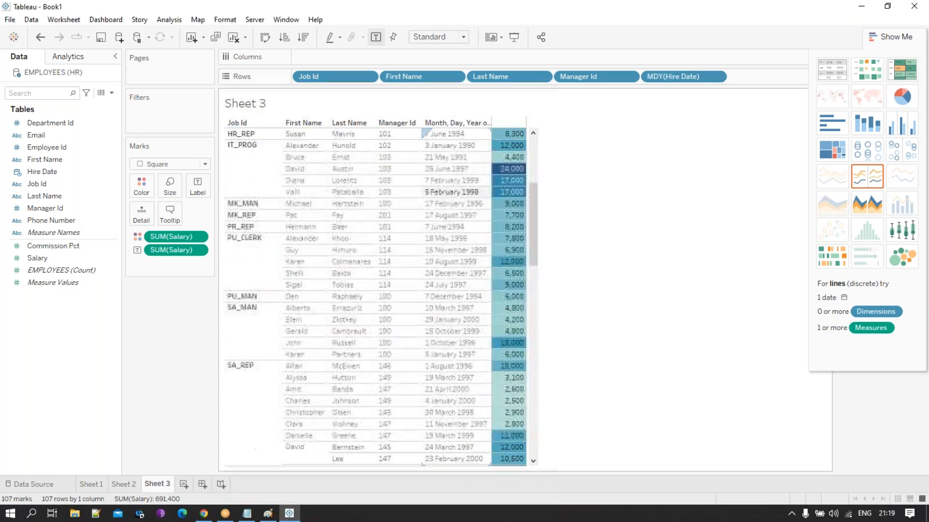
scroll(435, 135, down, 10)
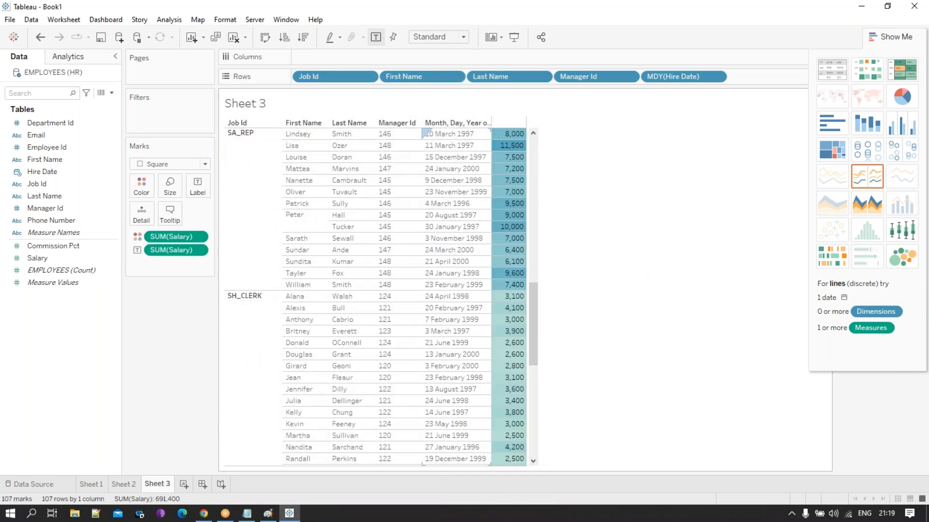
- Add a new worksheet and build a vertical bar chart of the EMPLOYEES count by year of Hire Date
click(183, 484)
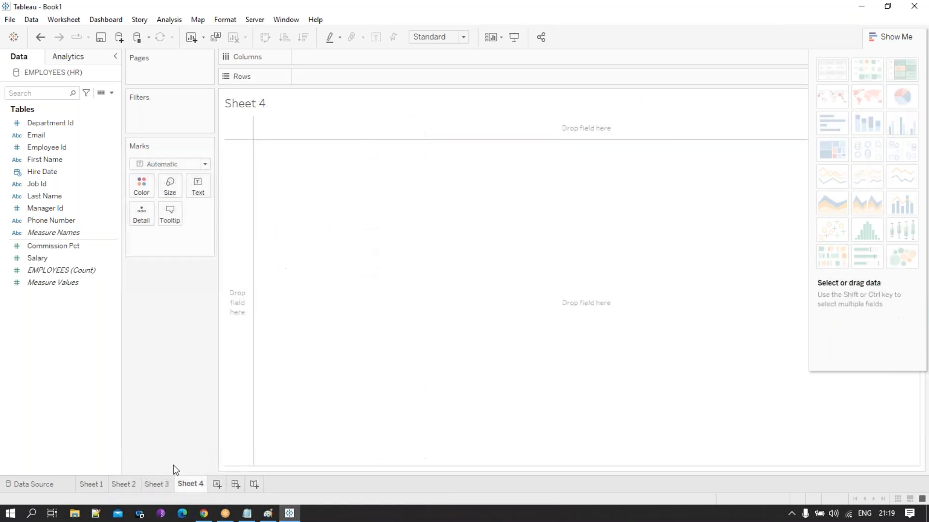
drag(44, 174, 237, 193)
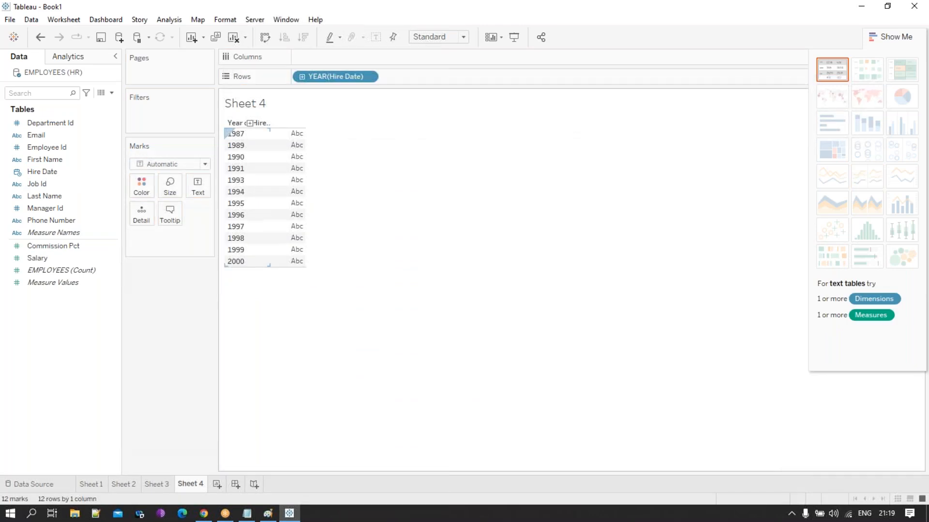
drag(70, 274, 297, 224)
click(832, 124)
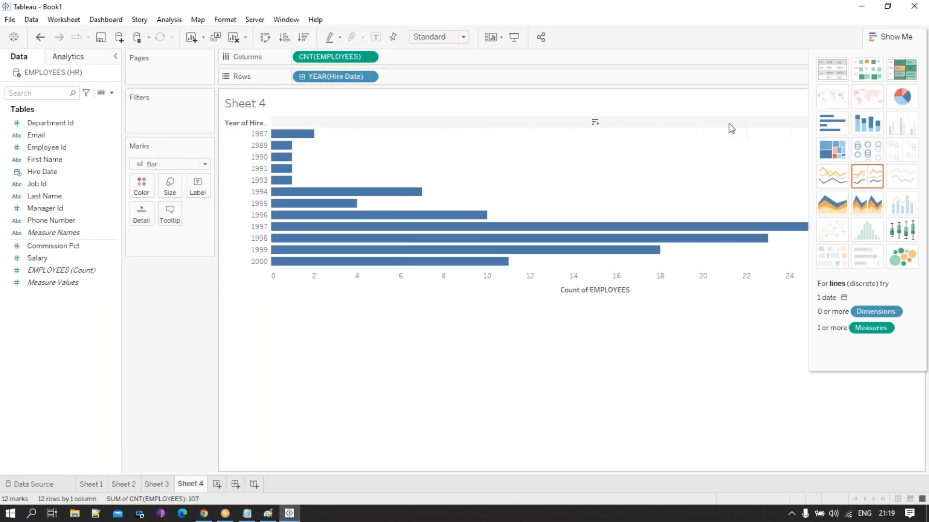
click(265, 37)
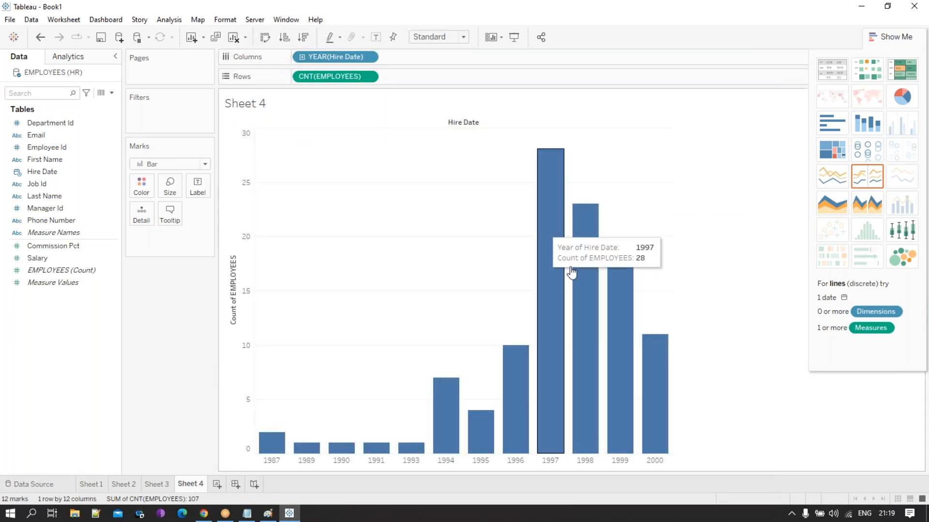
mouse_move(555, 451)
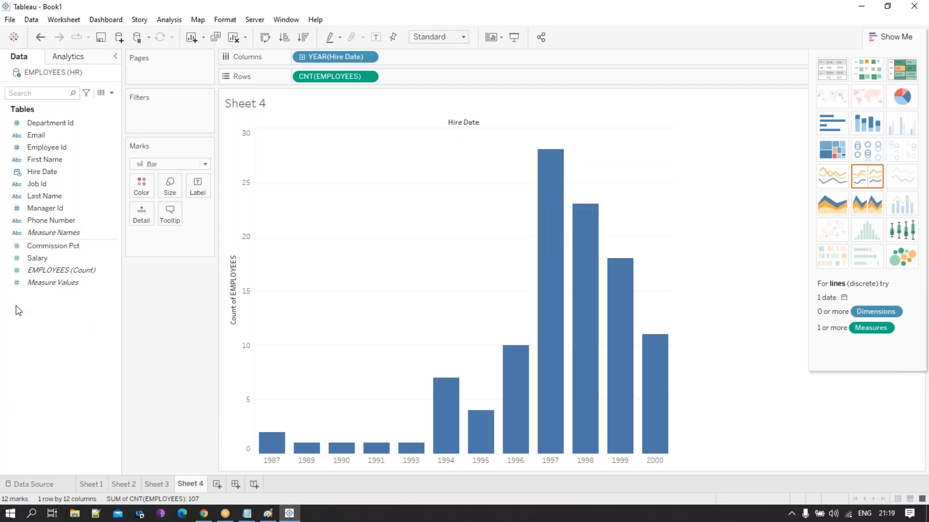
- Color the hire-year bars by Job Id and inspect the job segments of the 1997 bar
drag(52, 183, 143, 189)
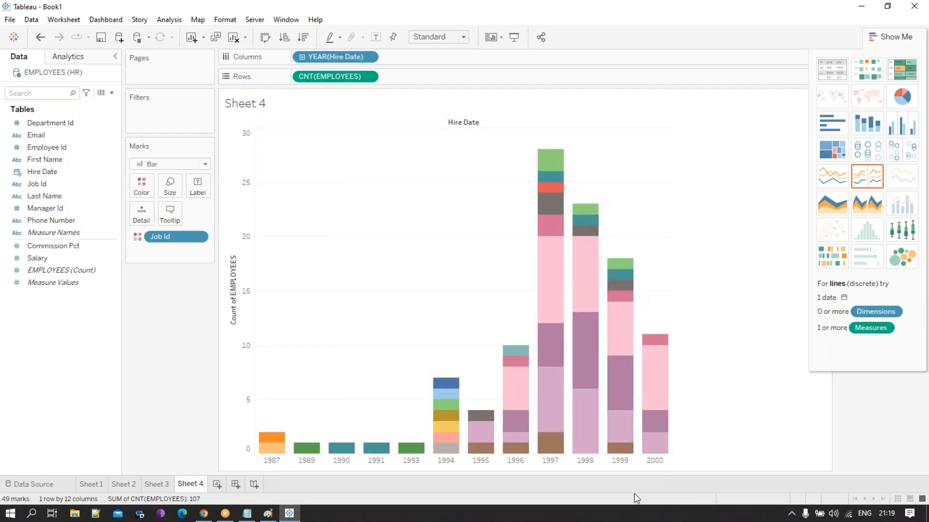
mouse_move(551, 162)
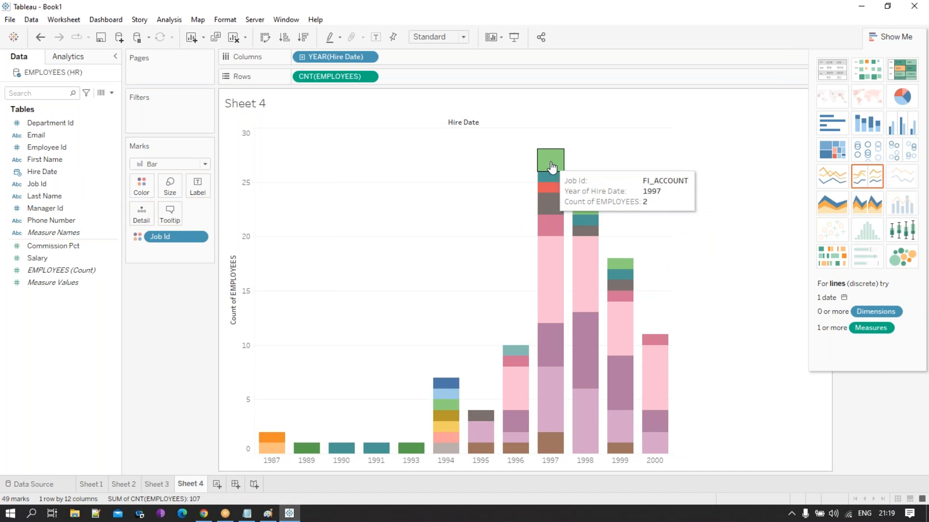
mouse_move(551, 261)
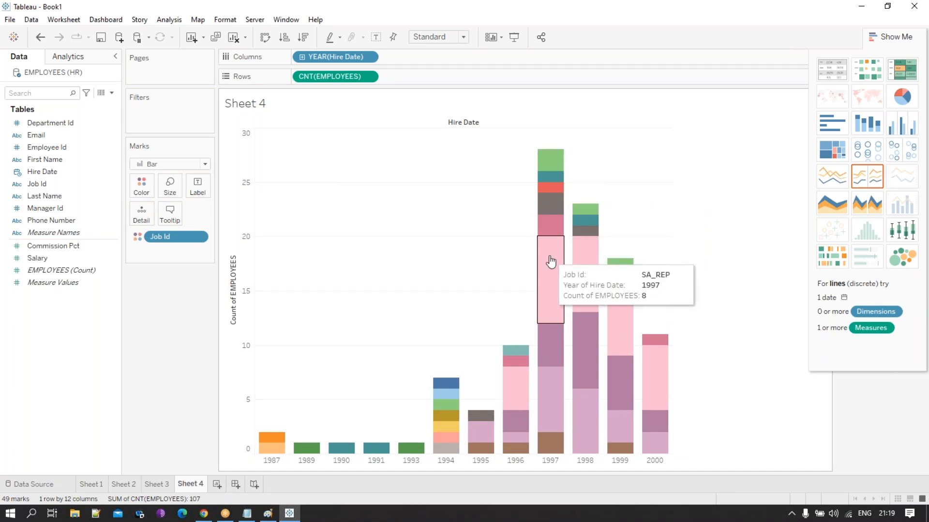
mouse_move(550, 342)
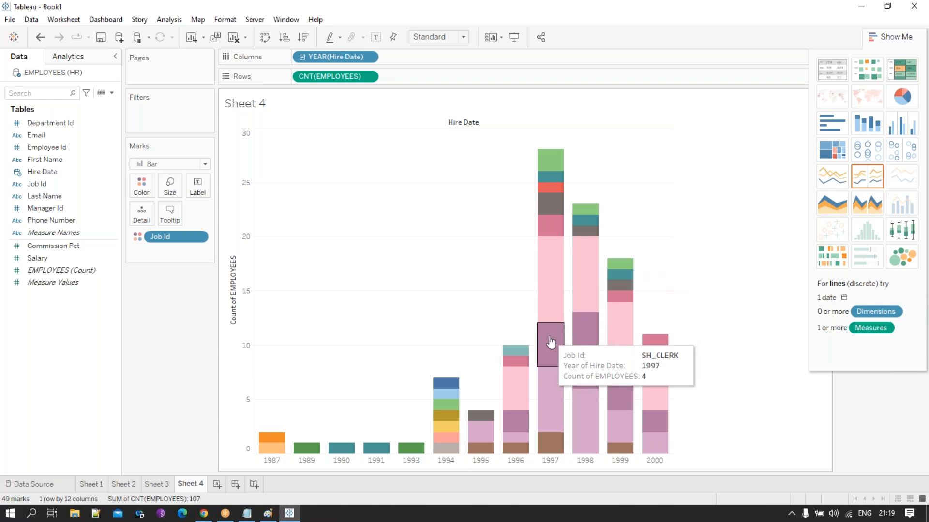
mouse_move(552, 389)
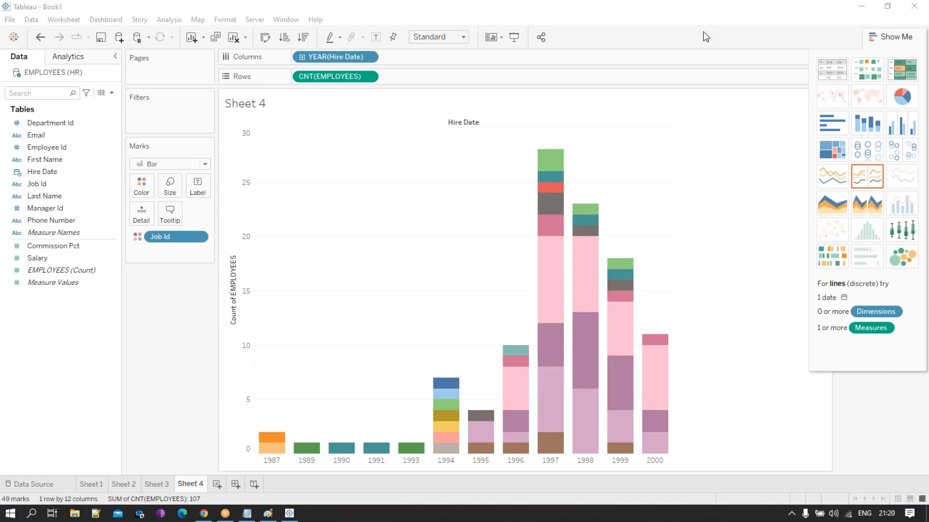
click(292, 514)
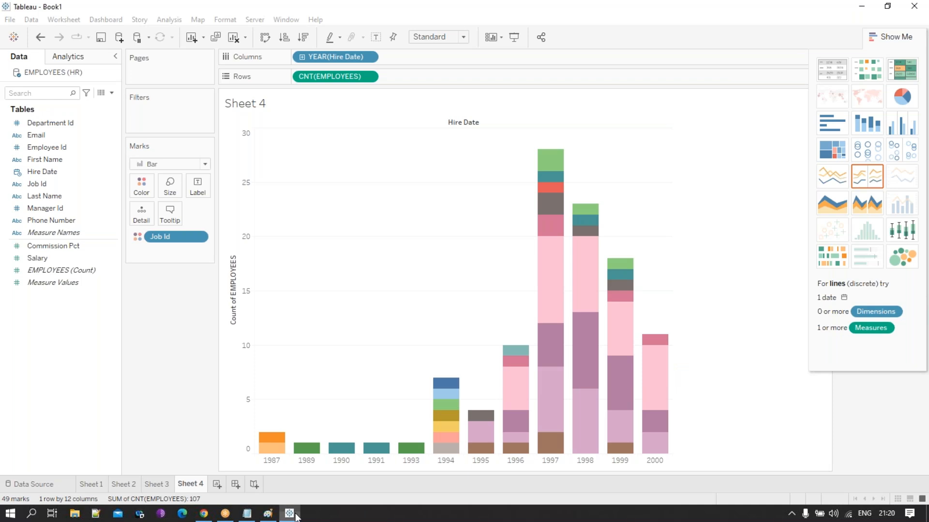
click(293, 516)
click(293, 516)
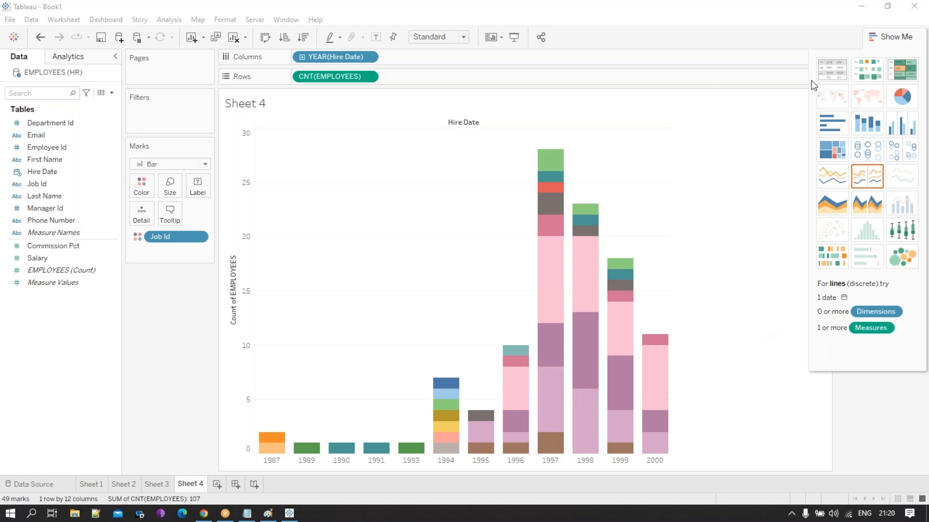
- Switch to the Chrome window with the Oracle Database Express Edition login page
click(204, 514)
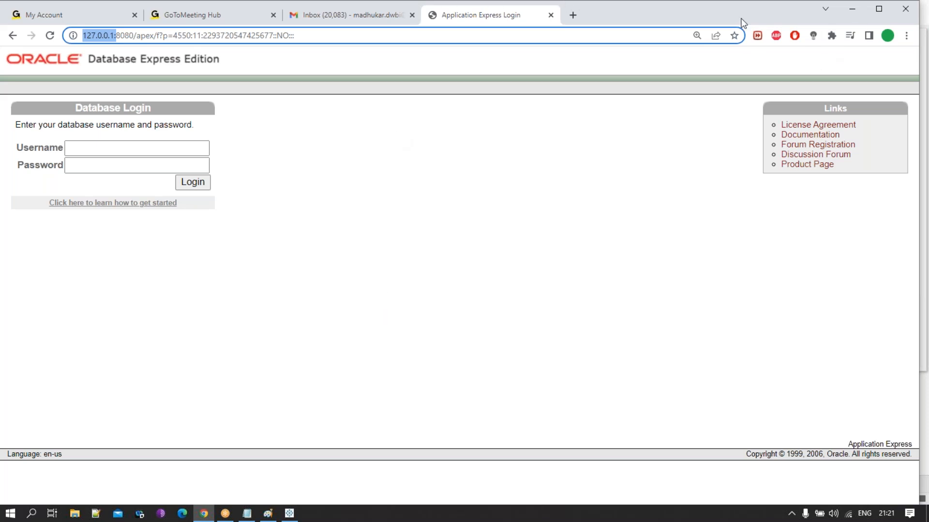
click(893, 13)
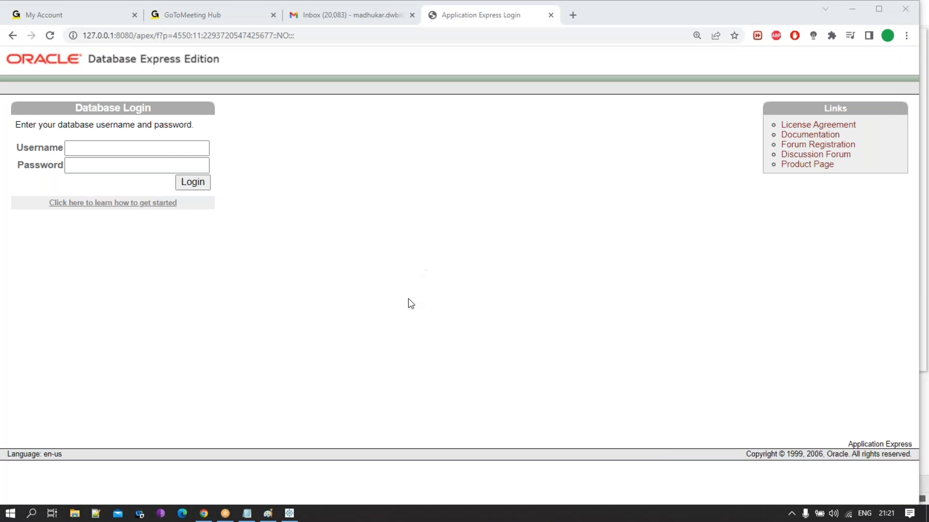